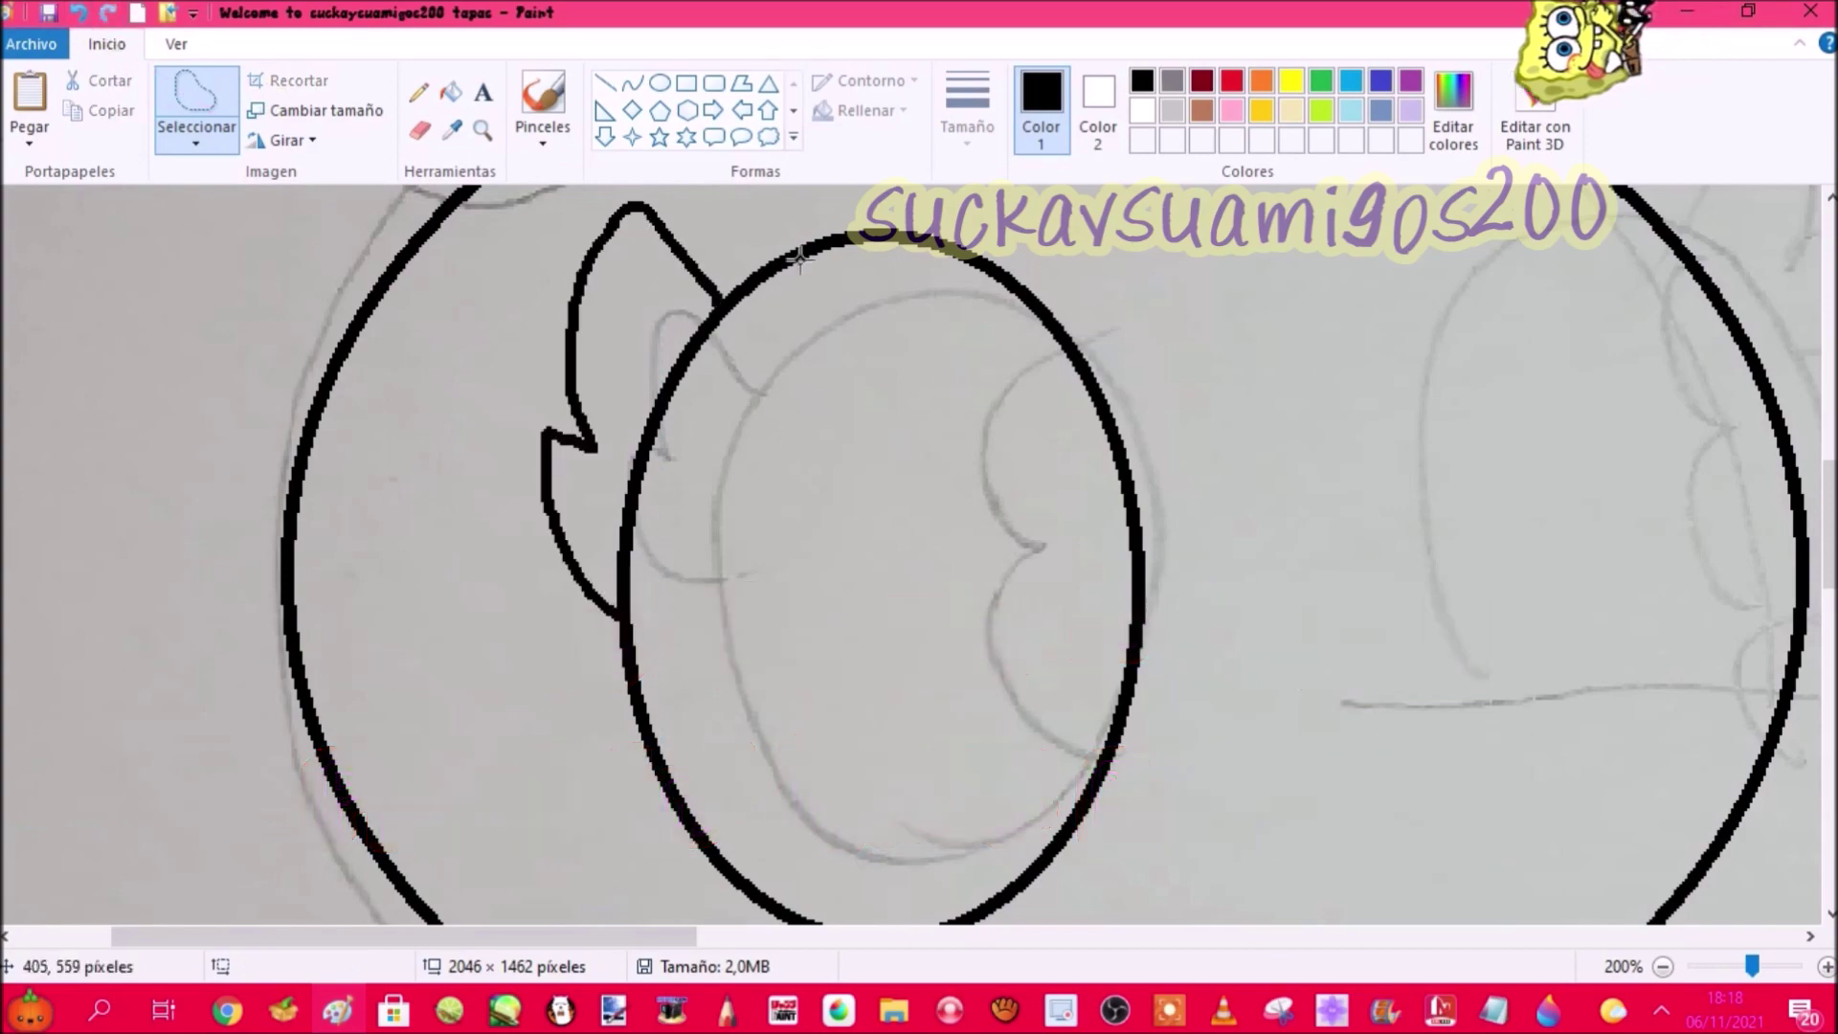
mouse_move(763, 219)
left_mouse_down()
mouse_move(605, 190)
mouse_move(795, 969)
mouse_move(1096, 241)
mouse_move(756, 229)
left_mouse_up()
right_click(801, 504)
left_click(892, 795)
left_click(78, 12)
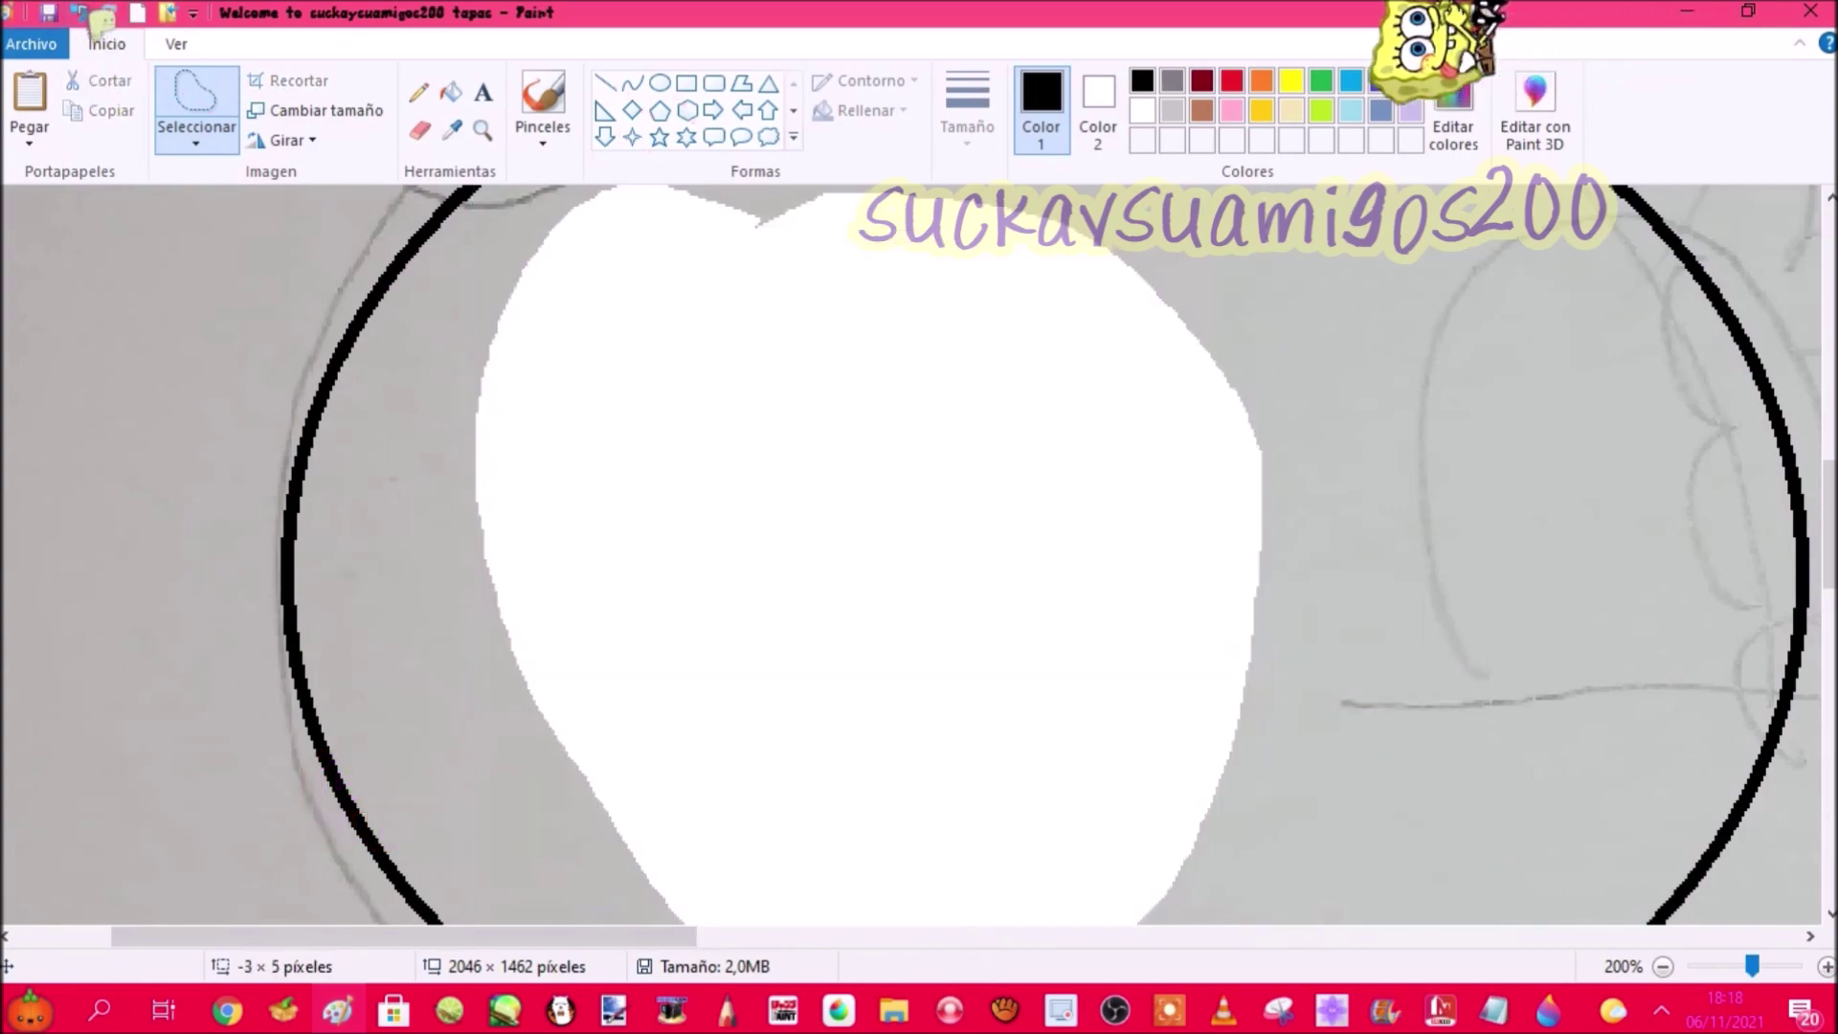
left_click(78, 13)
left_click(1005, 1011)
left_click(1095, 661)
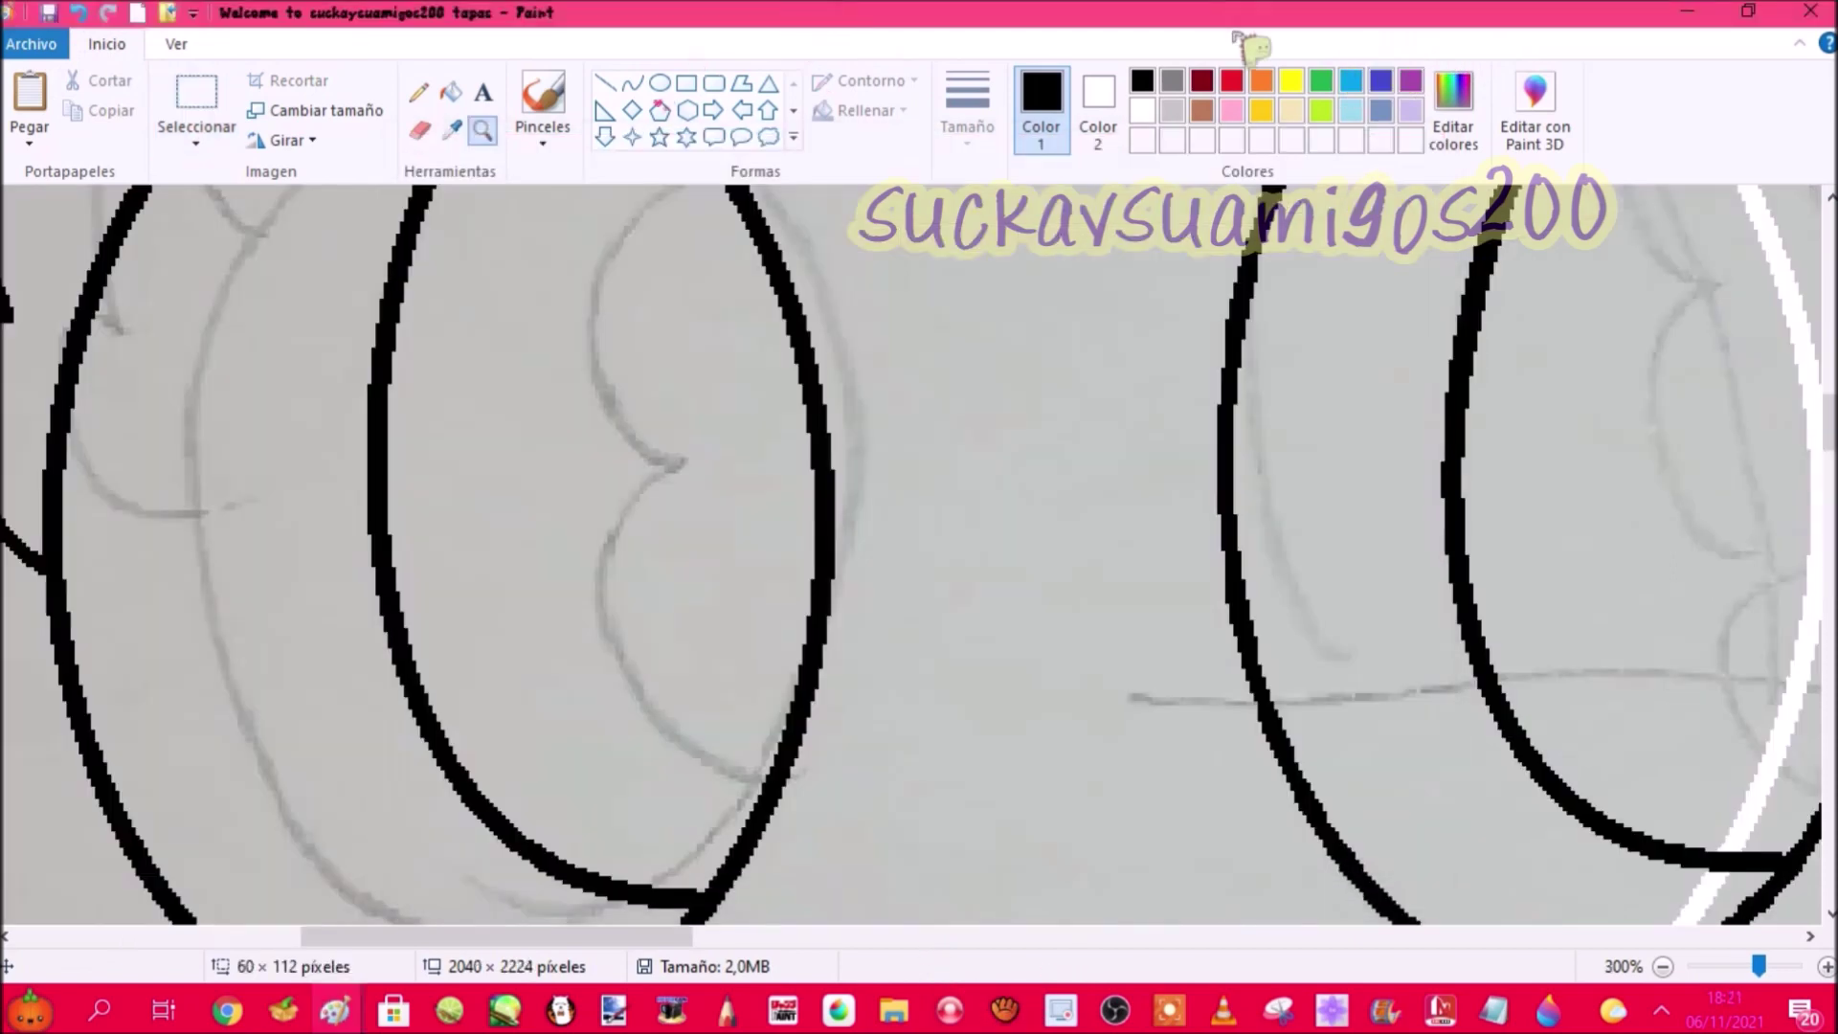
Step: Draw a red wedge-shaped notch with the Pencil into the left side of the pupil in each eye
left_click(1231, 82)
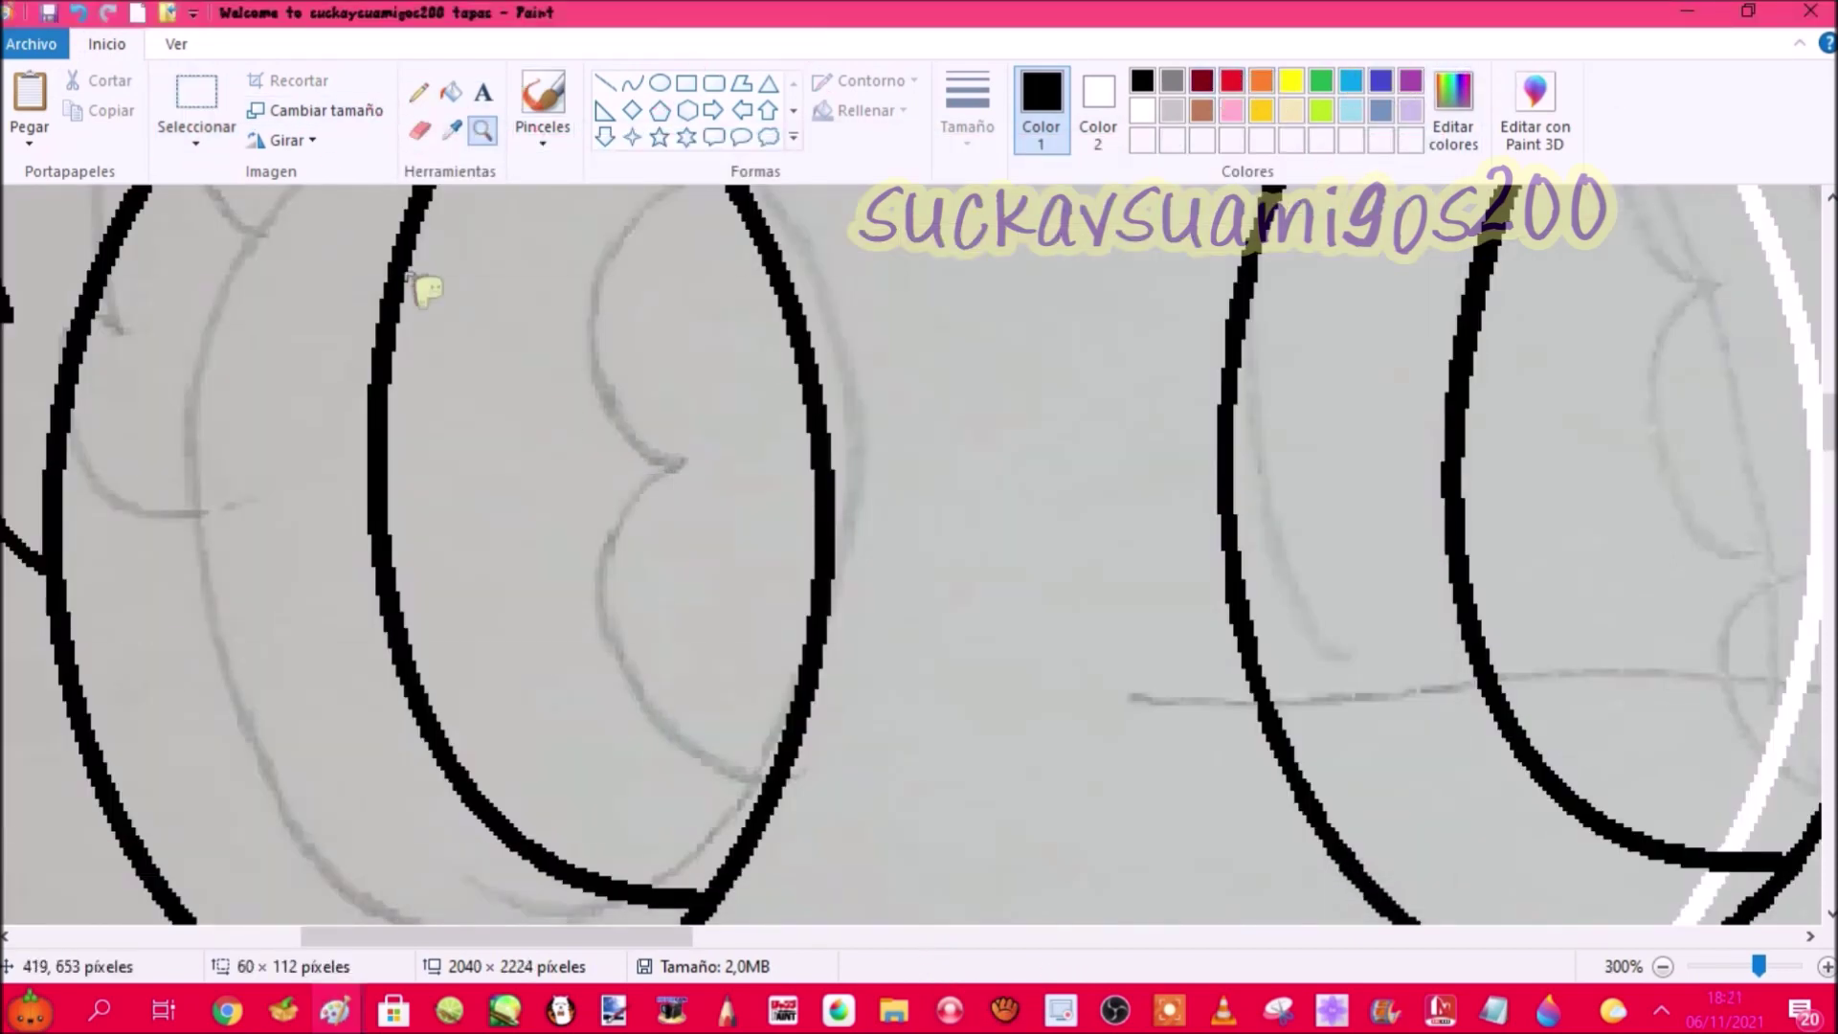
left_click(418, 93)
left_click_drag(457, 653, 383, 325)
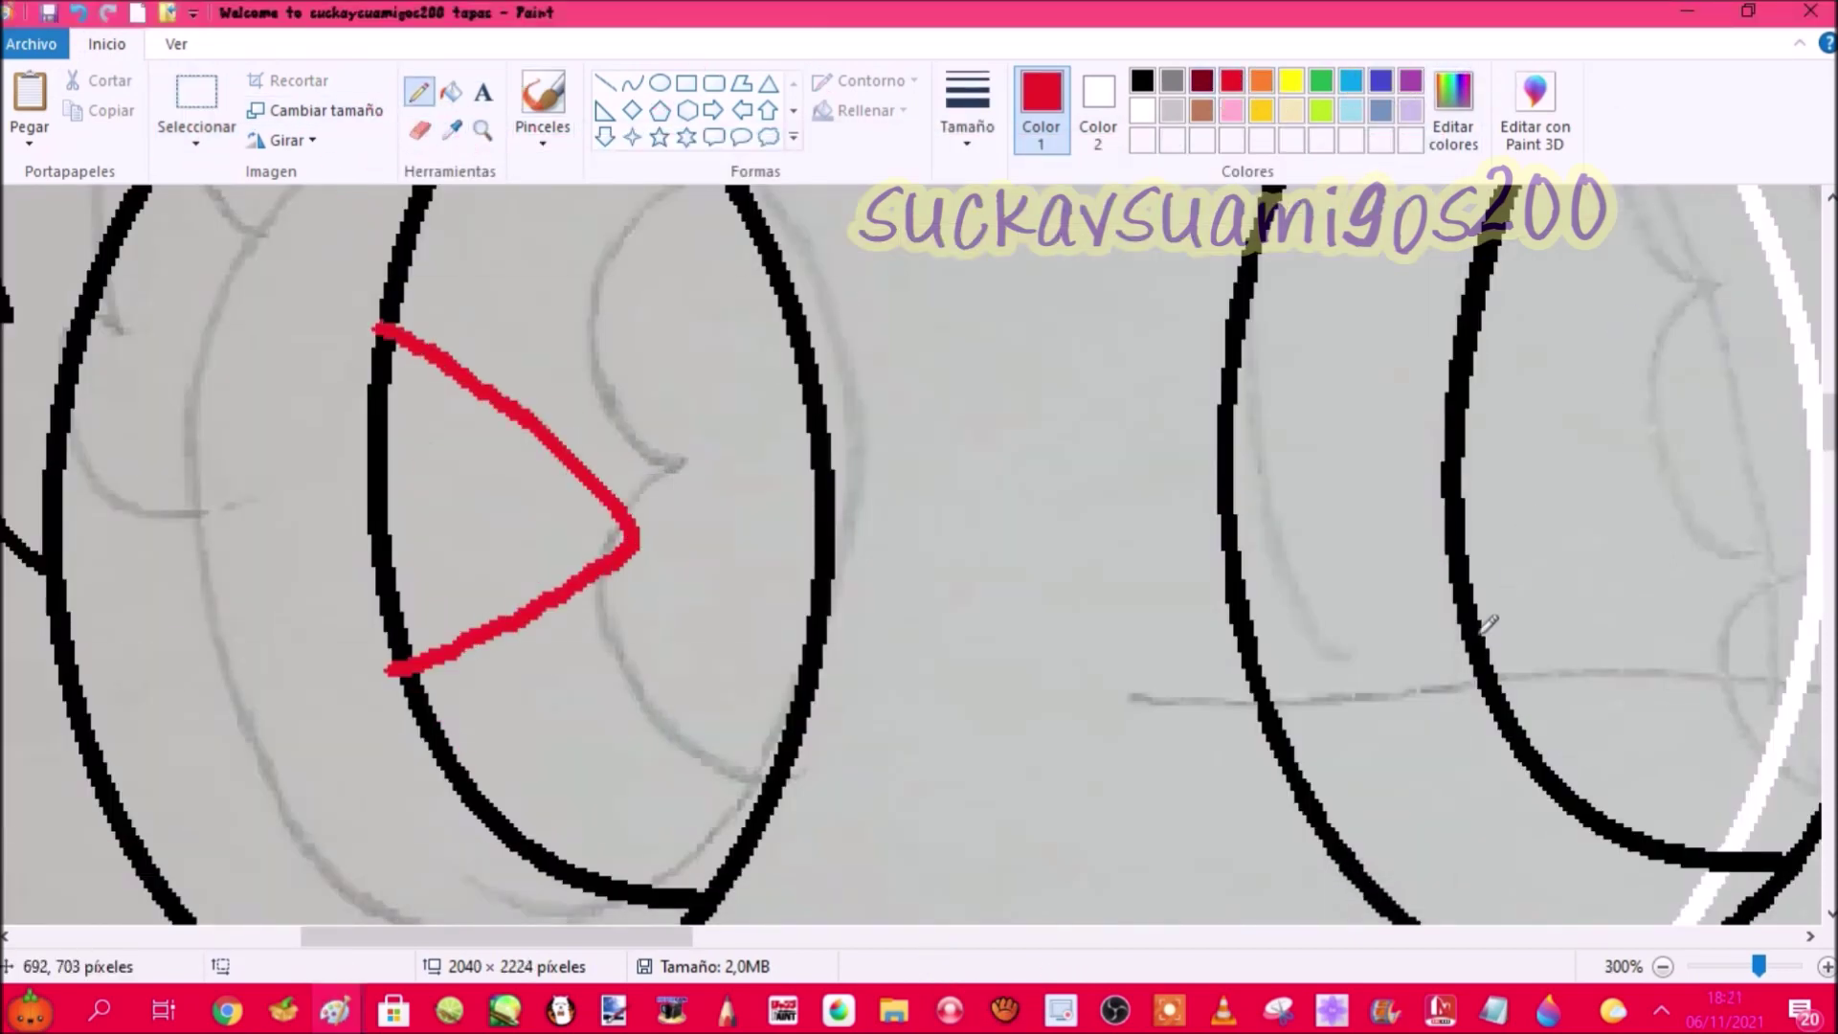
left_click_drag(1478, 663, 1542, 398)
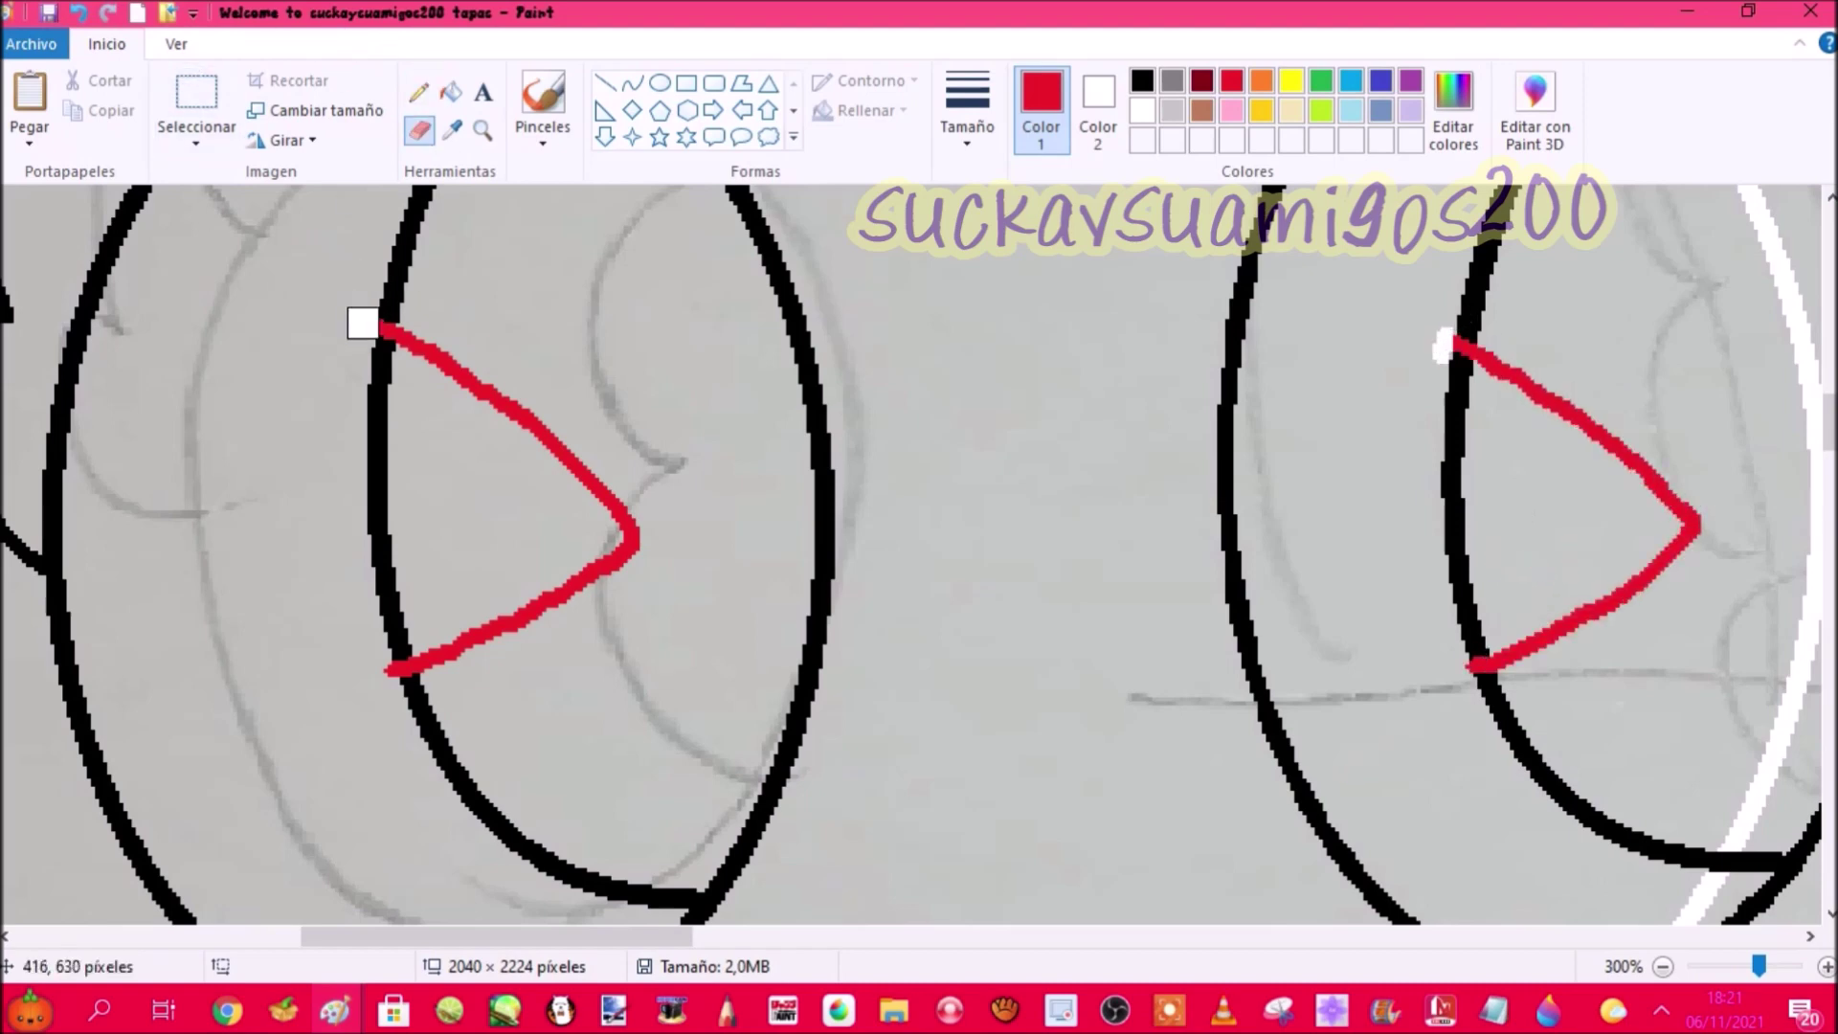
Step: Fill the pupil outline segments behind both notches white, recolour the red notch lines black, and clean the corners in white
left_click(455, 98)
left_click(453, 131)
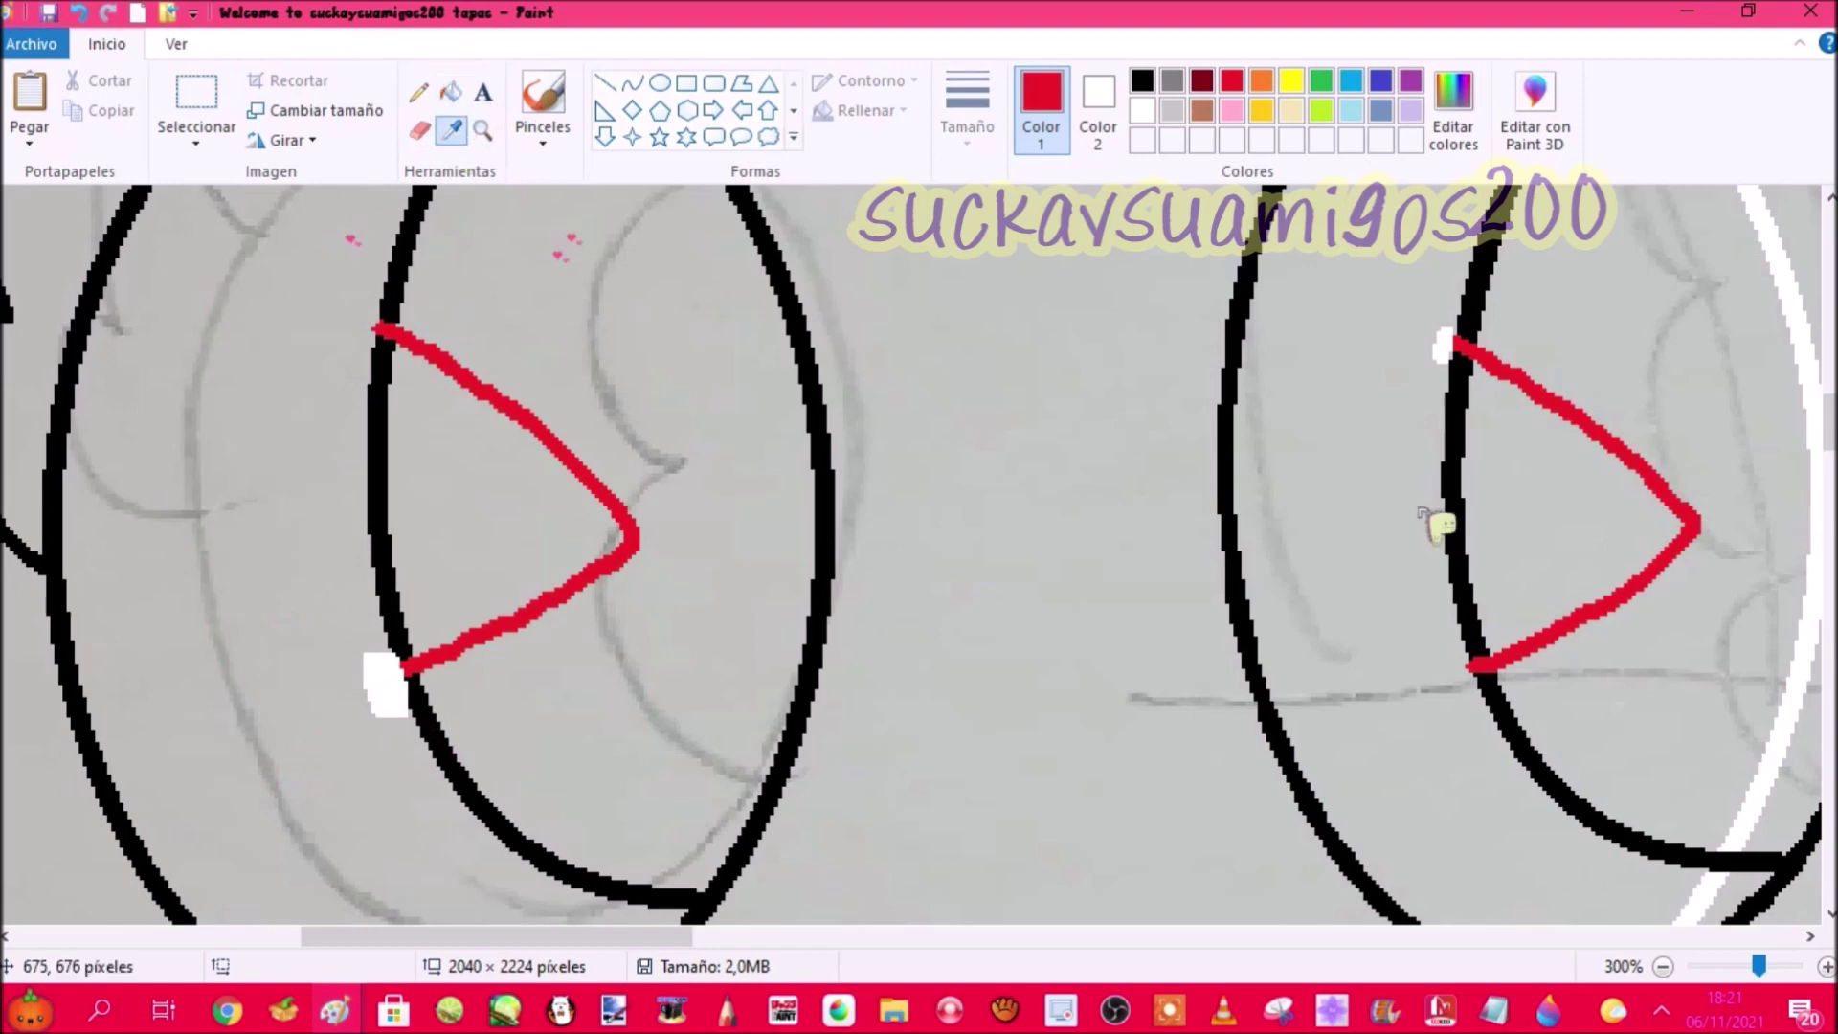
left_click(1452, 489)
right_click(1453, 486)
right_click(379, 429)
left_click(536, 445)
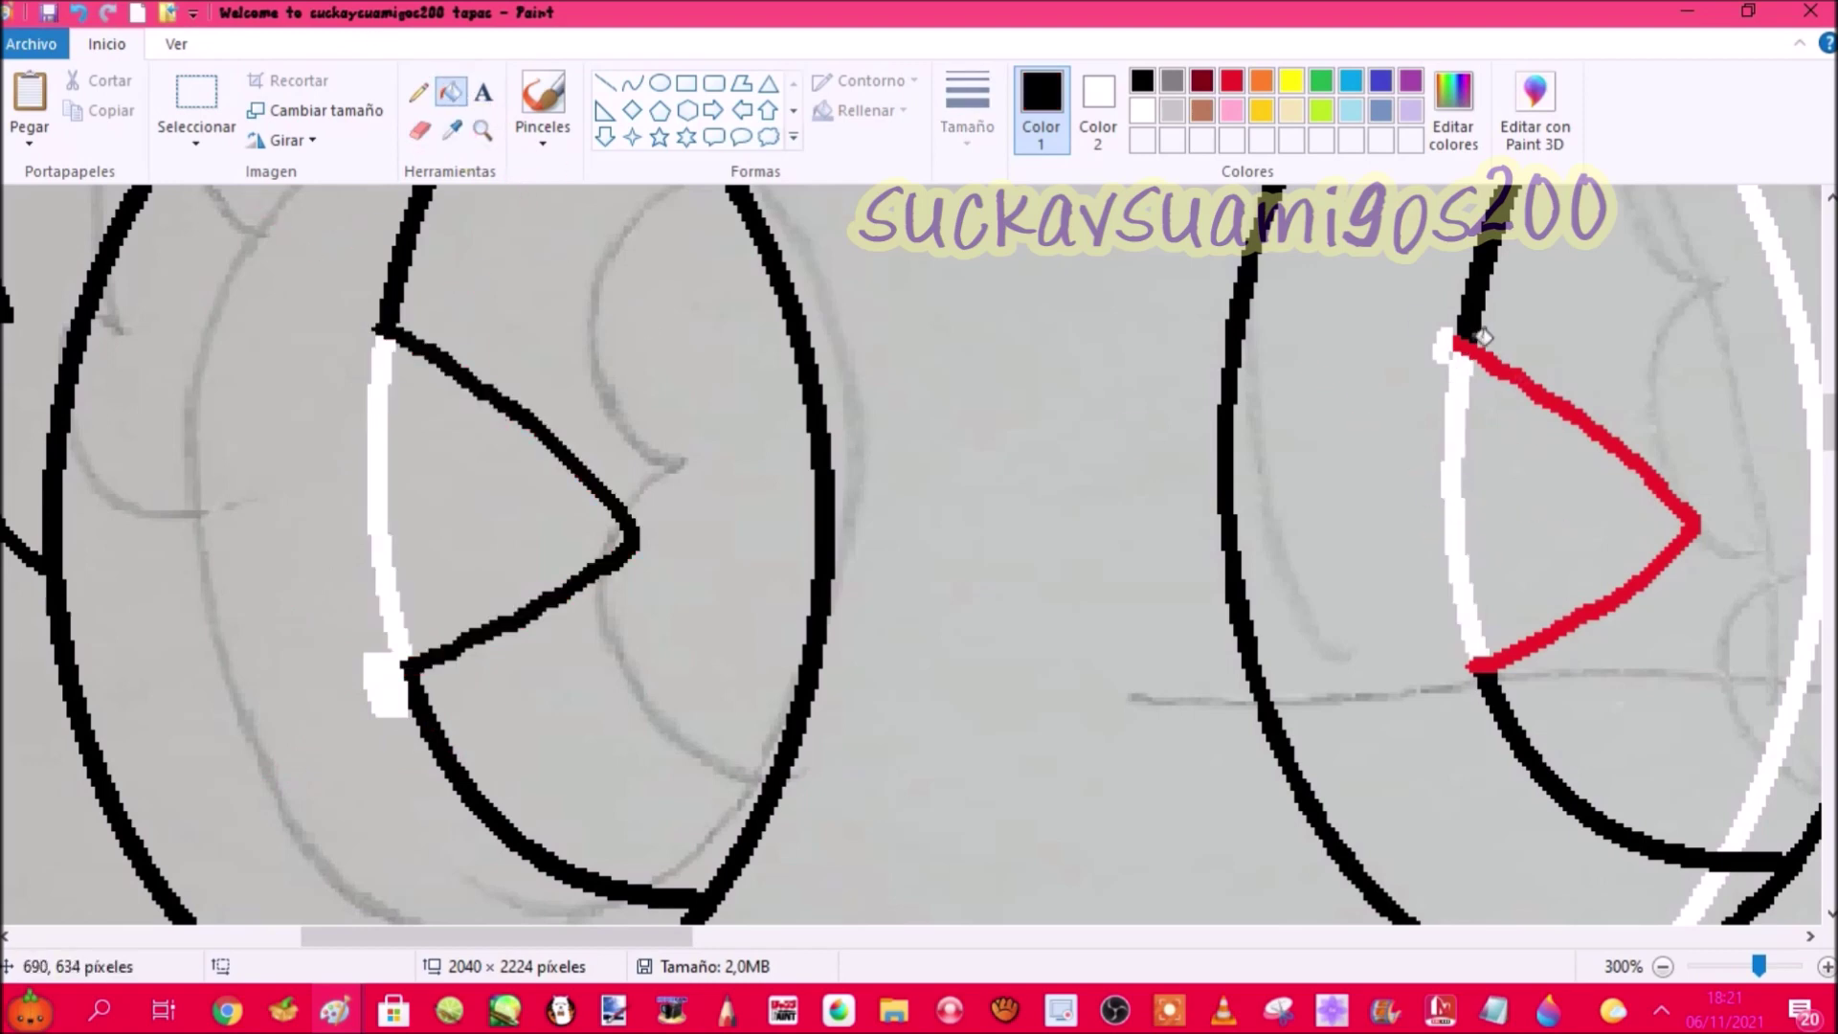
left_click(1570, 431)
left_click(418, 92)
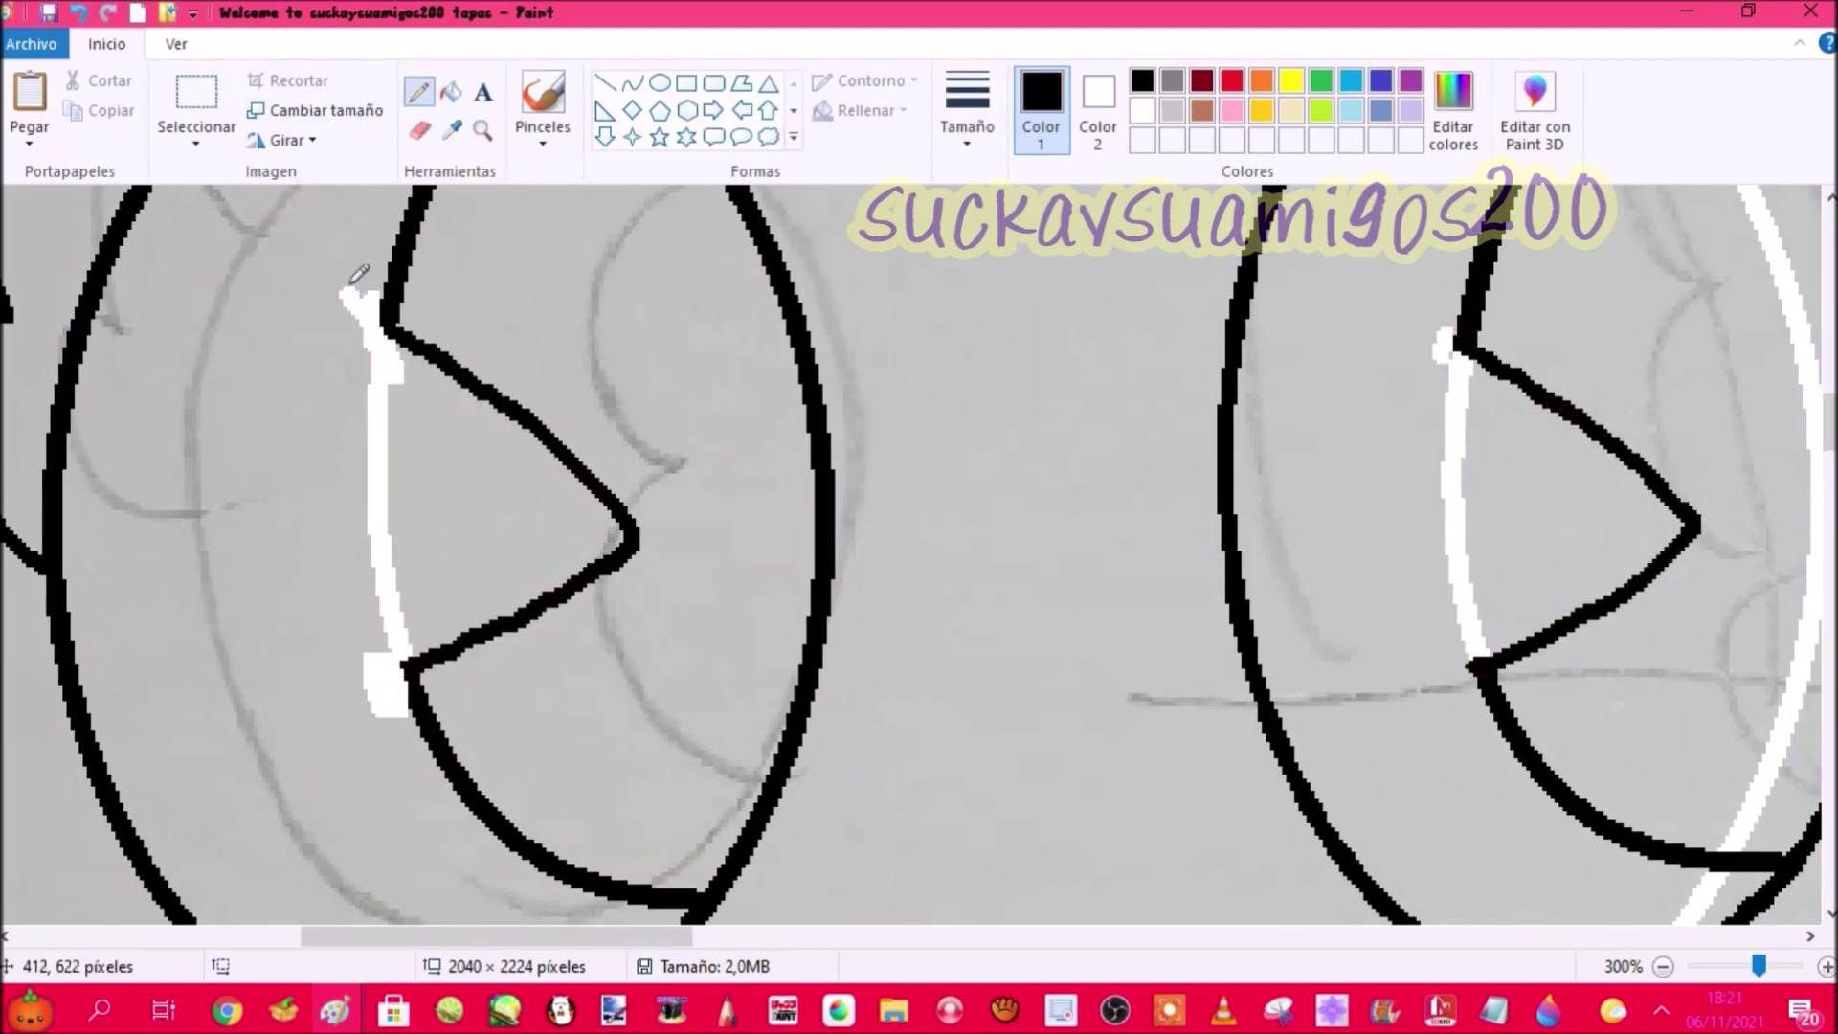
Step: Trace the outline and inner fold line of the front hair lock above the head in black with the Pencil
right_click(550, 325)
right_click(562, 337)
right_click(572, 349)
scroll(574, 354, "up", 4)
left_click(62, 429)
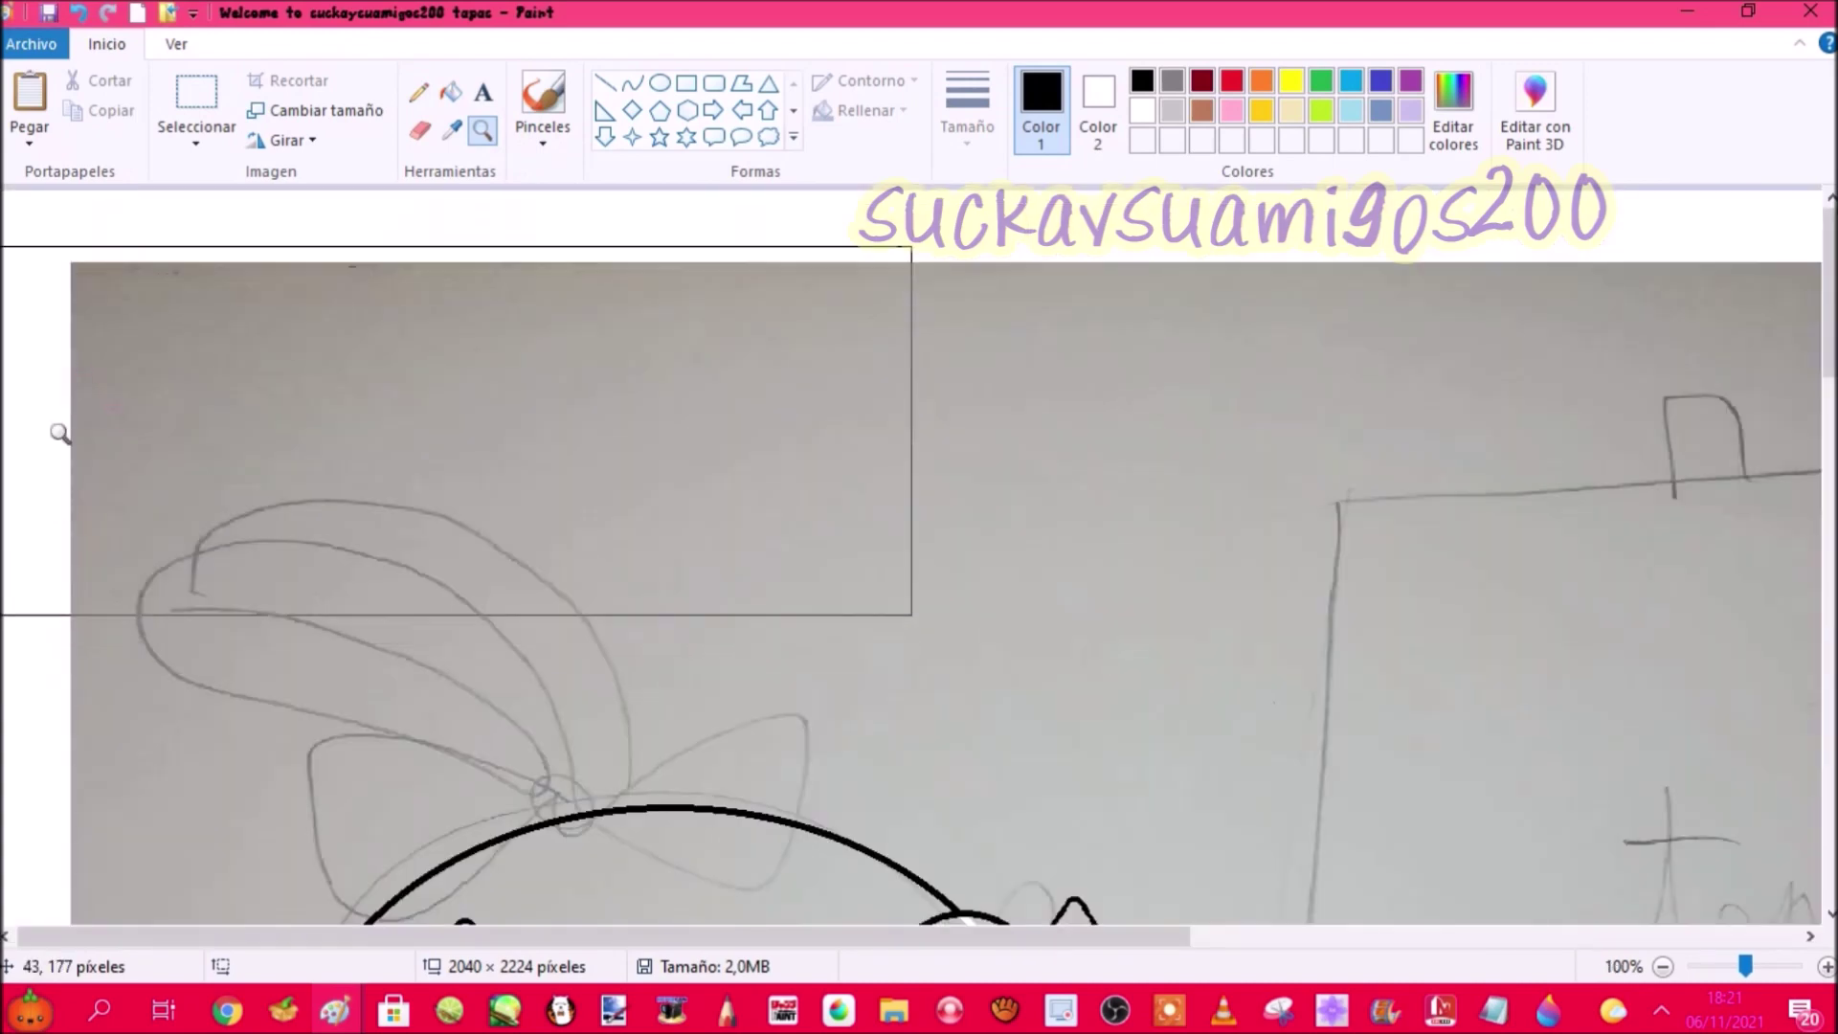
scroll(60, 421, "down", 1)
left_click(51, 395)
scroll(51, 393, "down", 3)
left_click(419, 92)
mouse_move(1216, 851)
left_mouse_down()
mouse_move(1134, 608)
mouse_move(401, 712)
mouse_move(1046, 866)
left_mouse_up()
left_click(81, 15)
mouse_move(1187, 849)
left_mouse_down()
mouse_move(1124, 606)
mouse_move(572, 277)
mouse_move(250, 450)
mouse_move(1015, 855)
left_mouse_up()
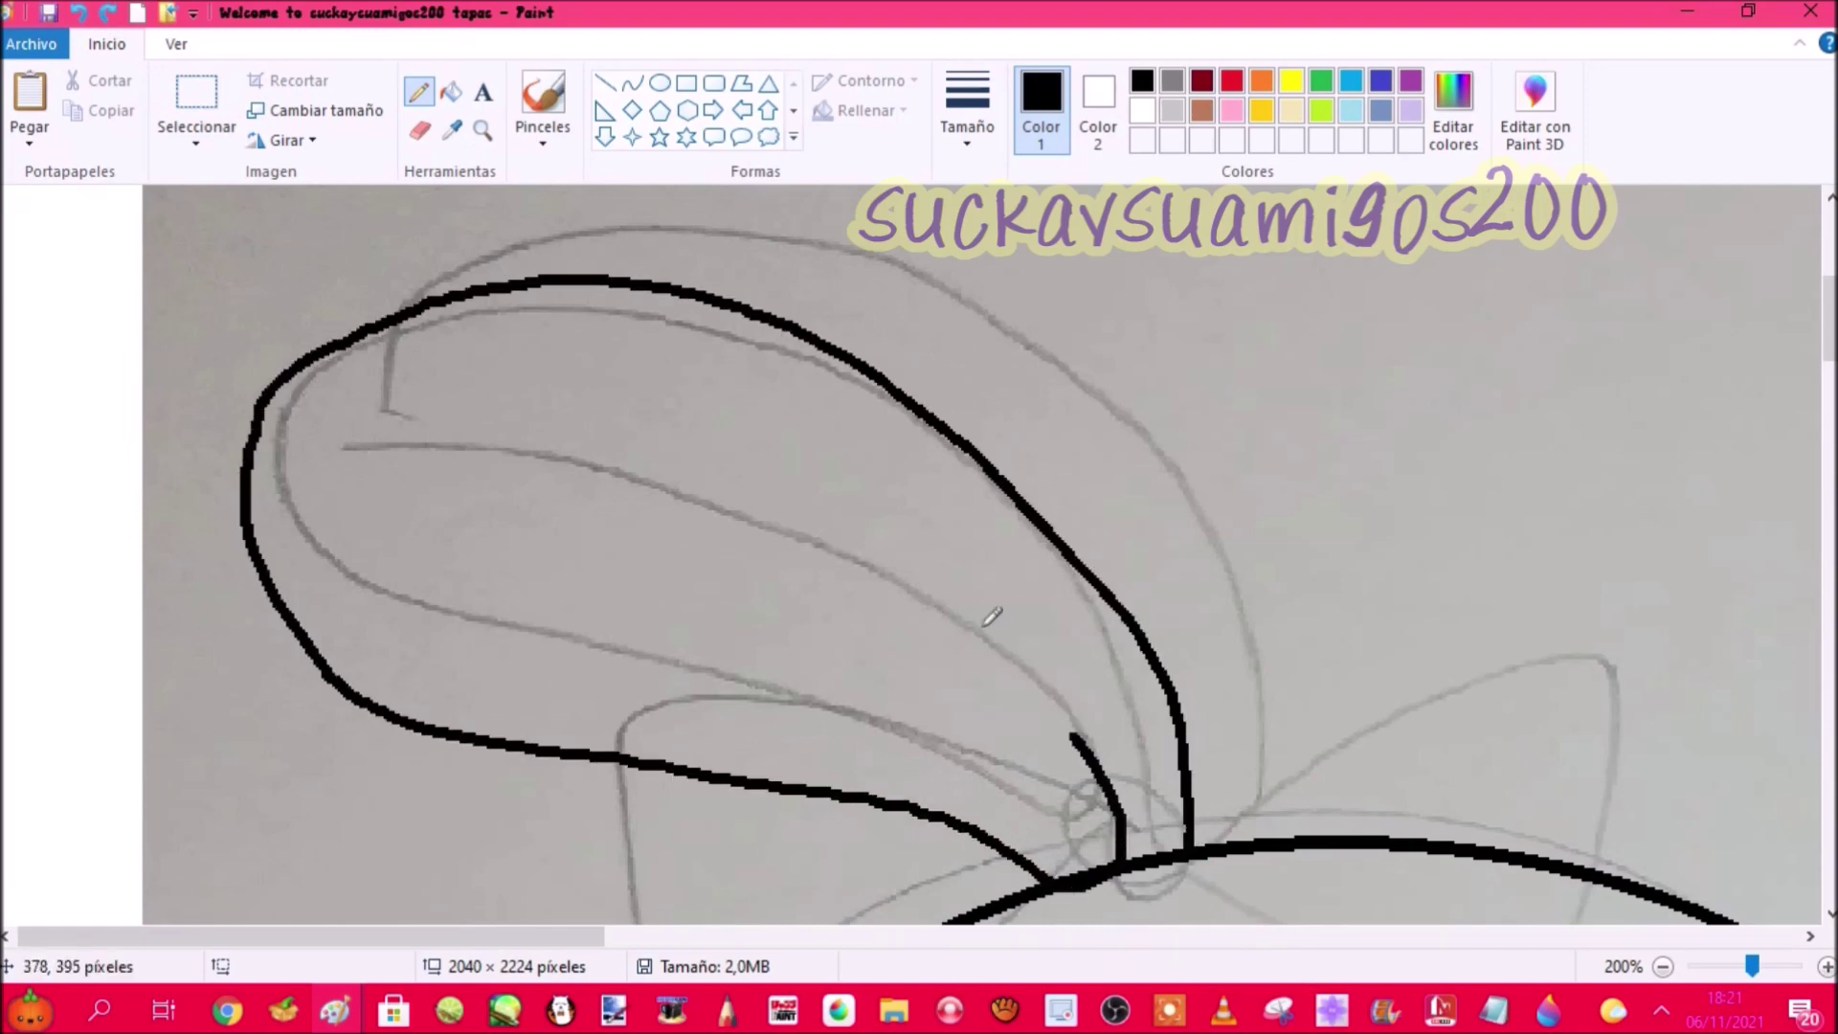
left_click_drag(992, 618, 331, 381)
Step: Draw a red curve about 319 × 160 pixels inside the front hair lock, following the sketched fold from left edge to base
left_click(632, 83)
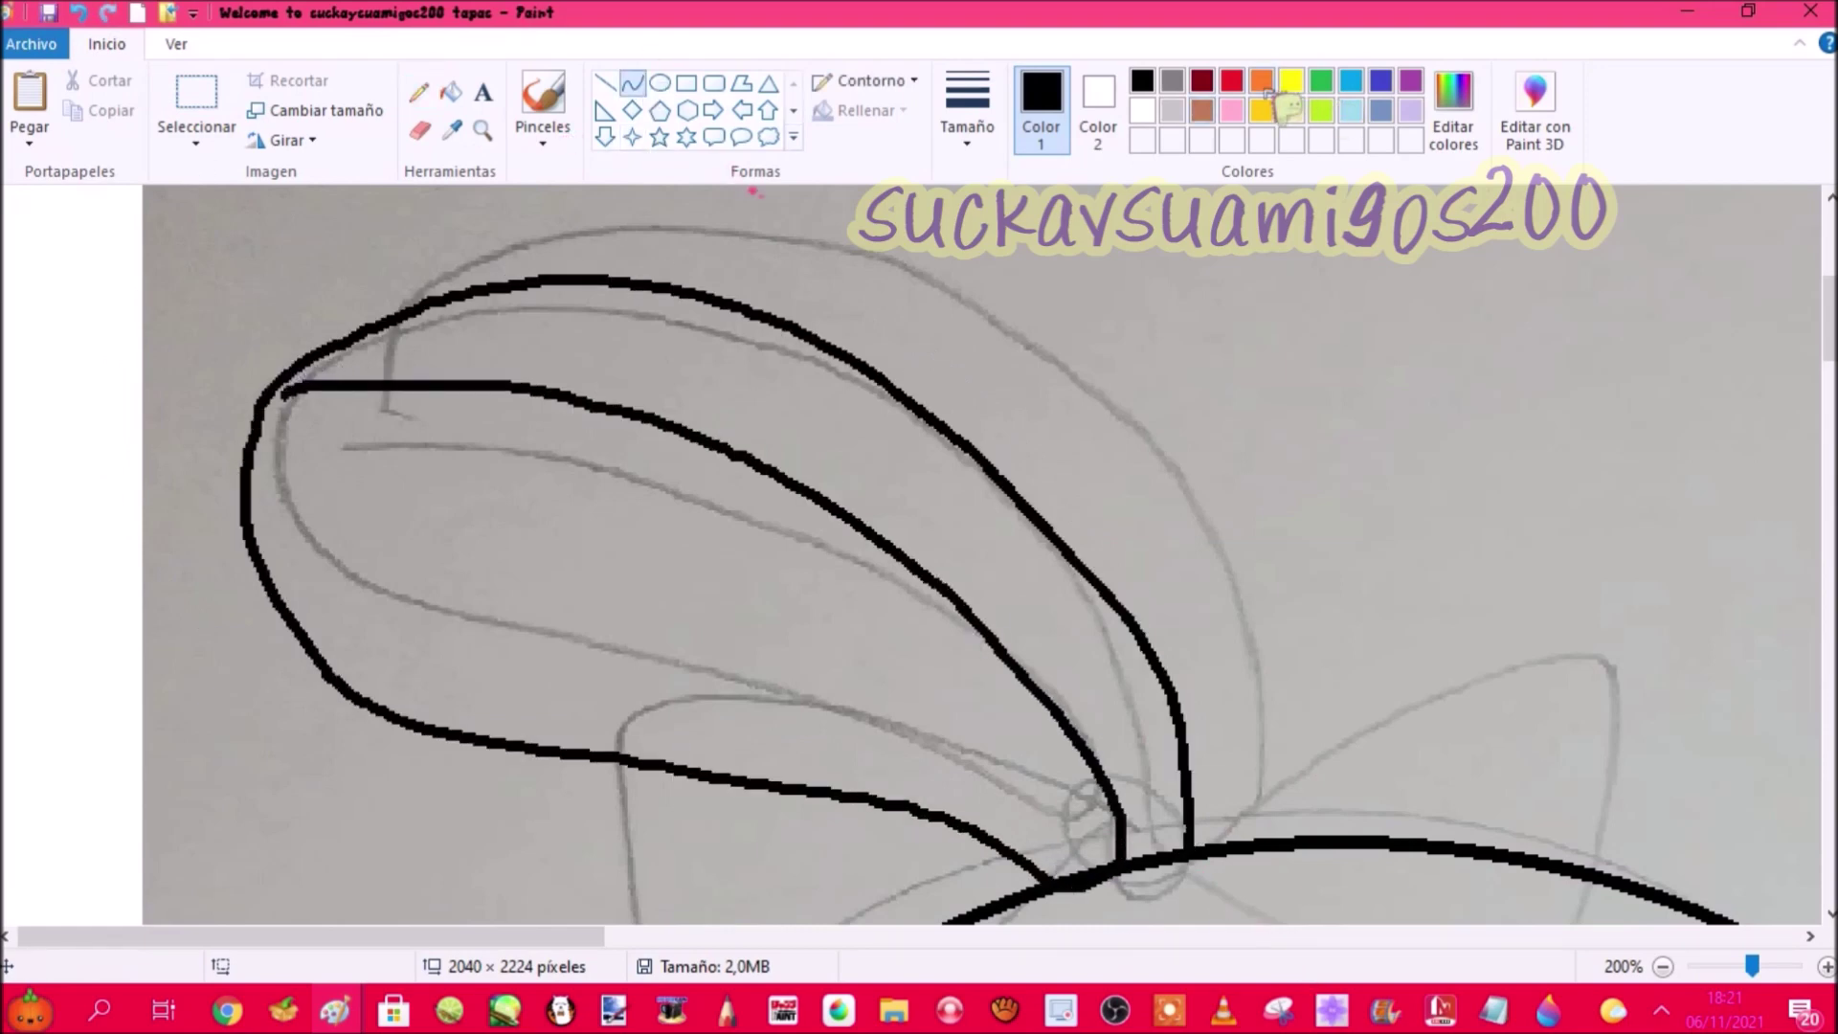
left_click_drag(254, 459, 1120, 818)
left_click(508, 383)
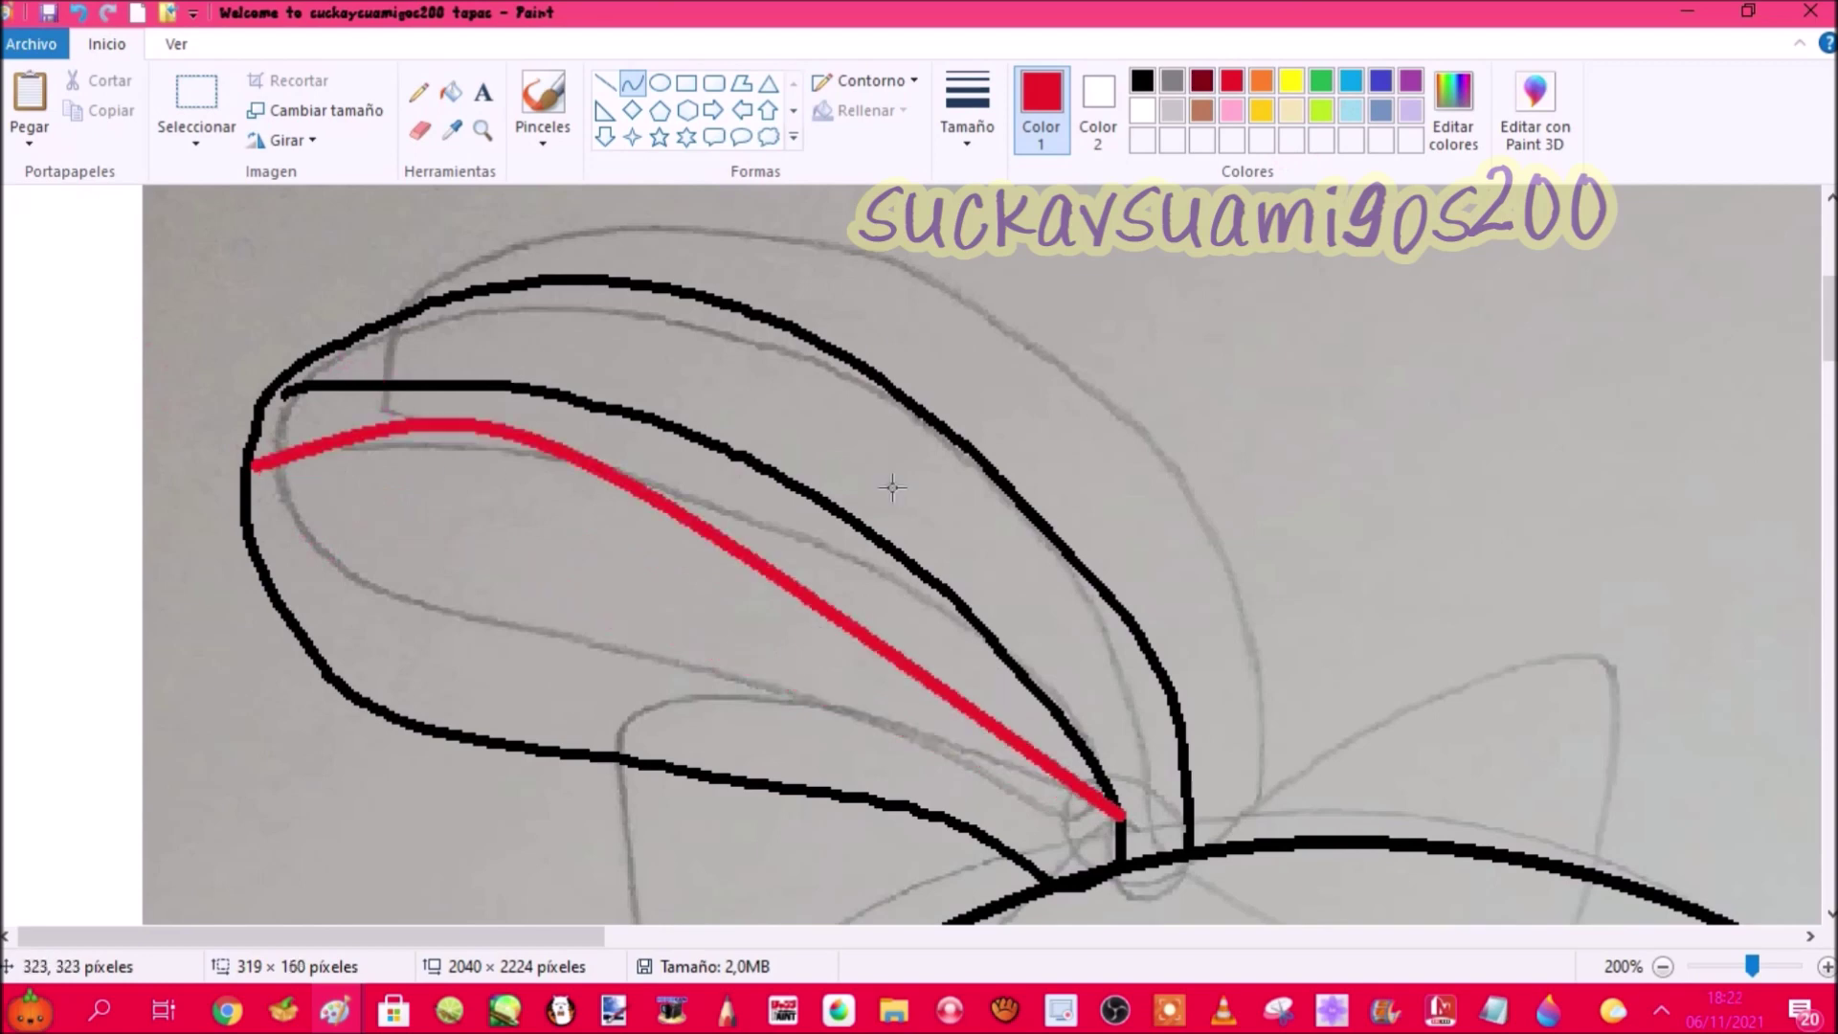
left_click_drag(507, 383, 1003, 557)
Step: Fill the old pencilled fold line in the front hair lock white and recolour the red curve black
left_click(450, 91)
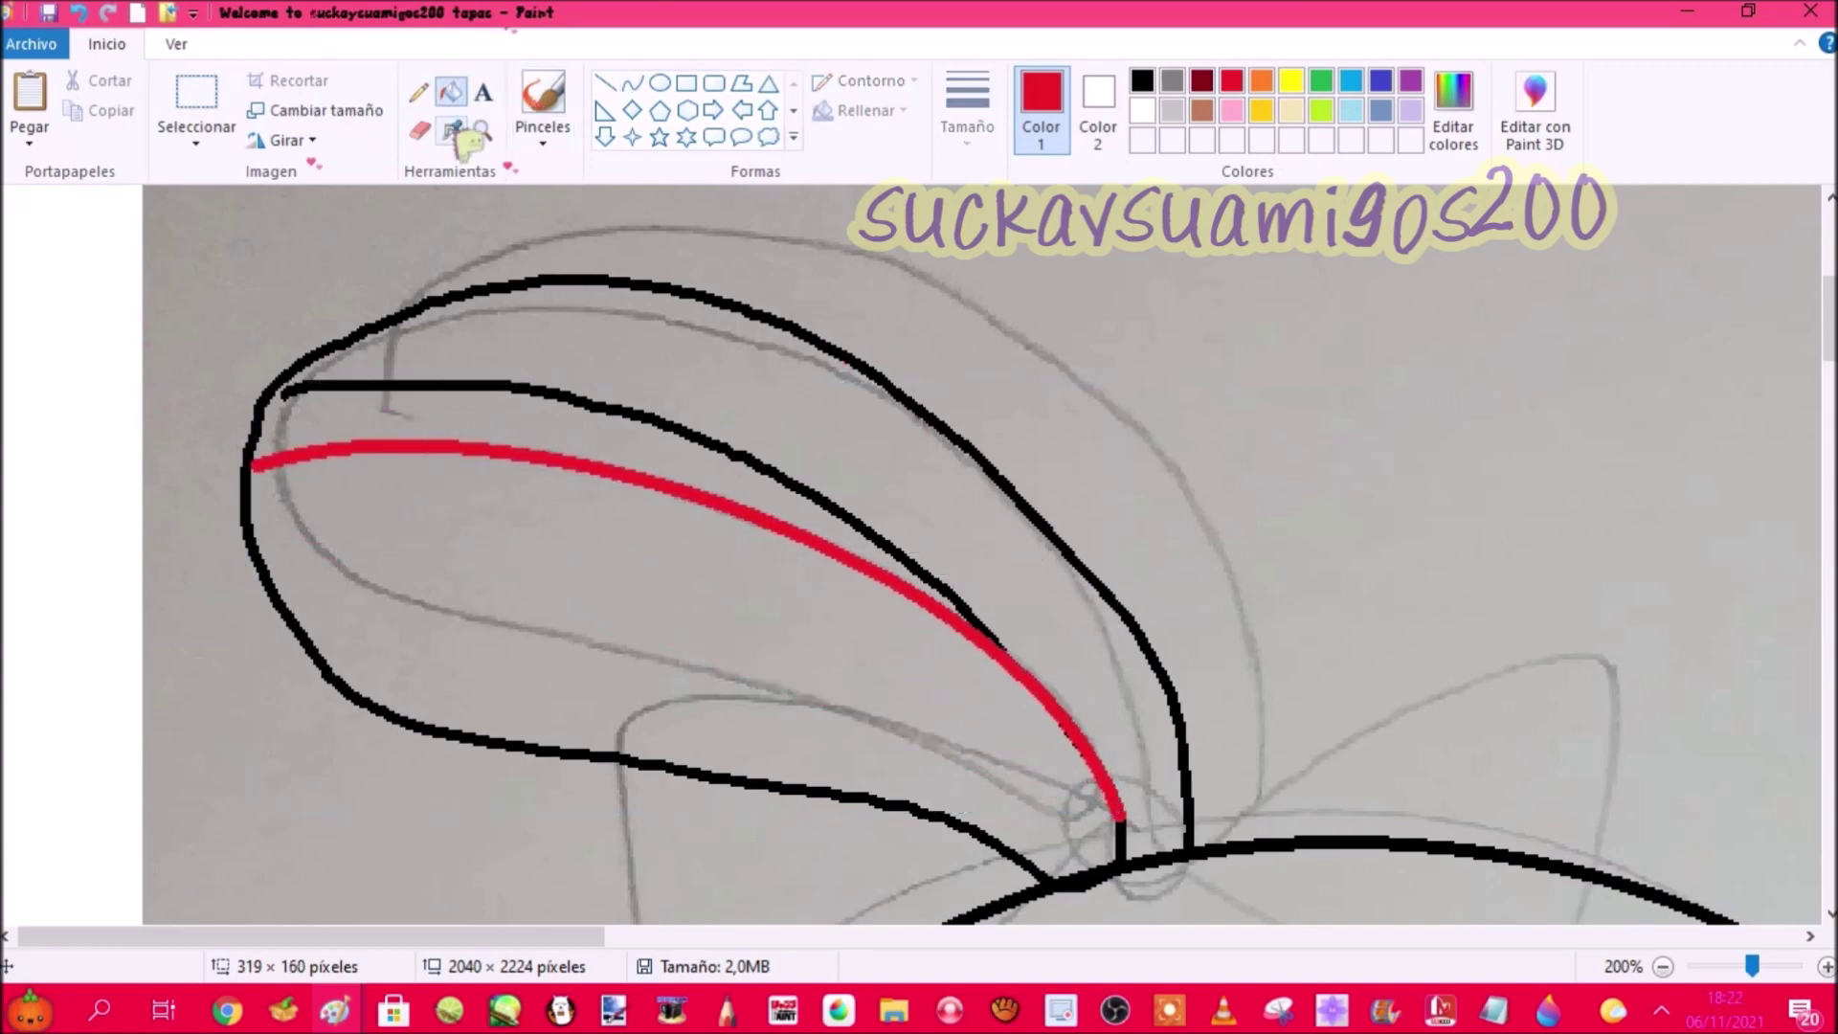
left_click(474, 389)
right_click(476, 387)
left_click(537, 446)
Step: Trace the rear hair lock in black with the Pencil, arching over the front lock down to the head
left_click(419, 92)
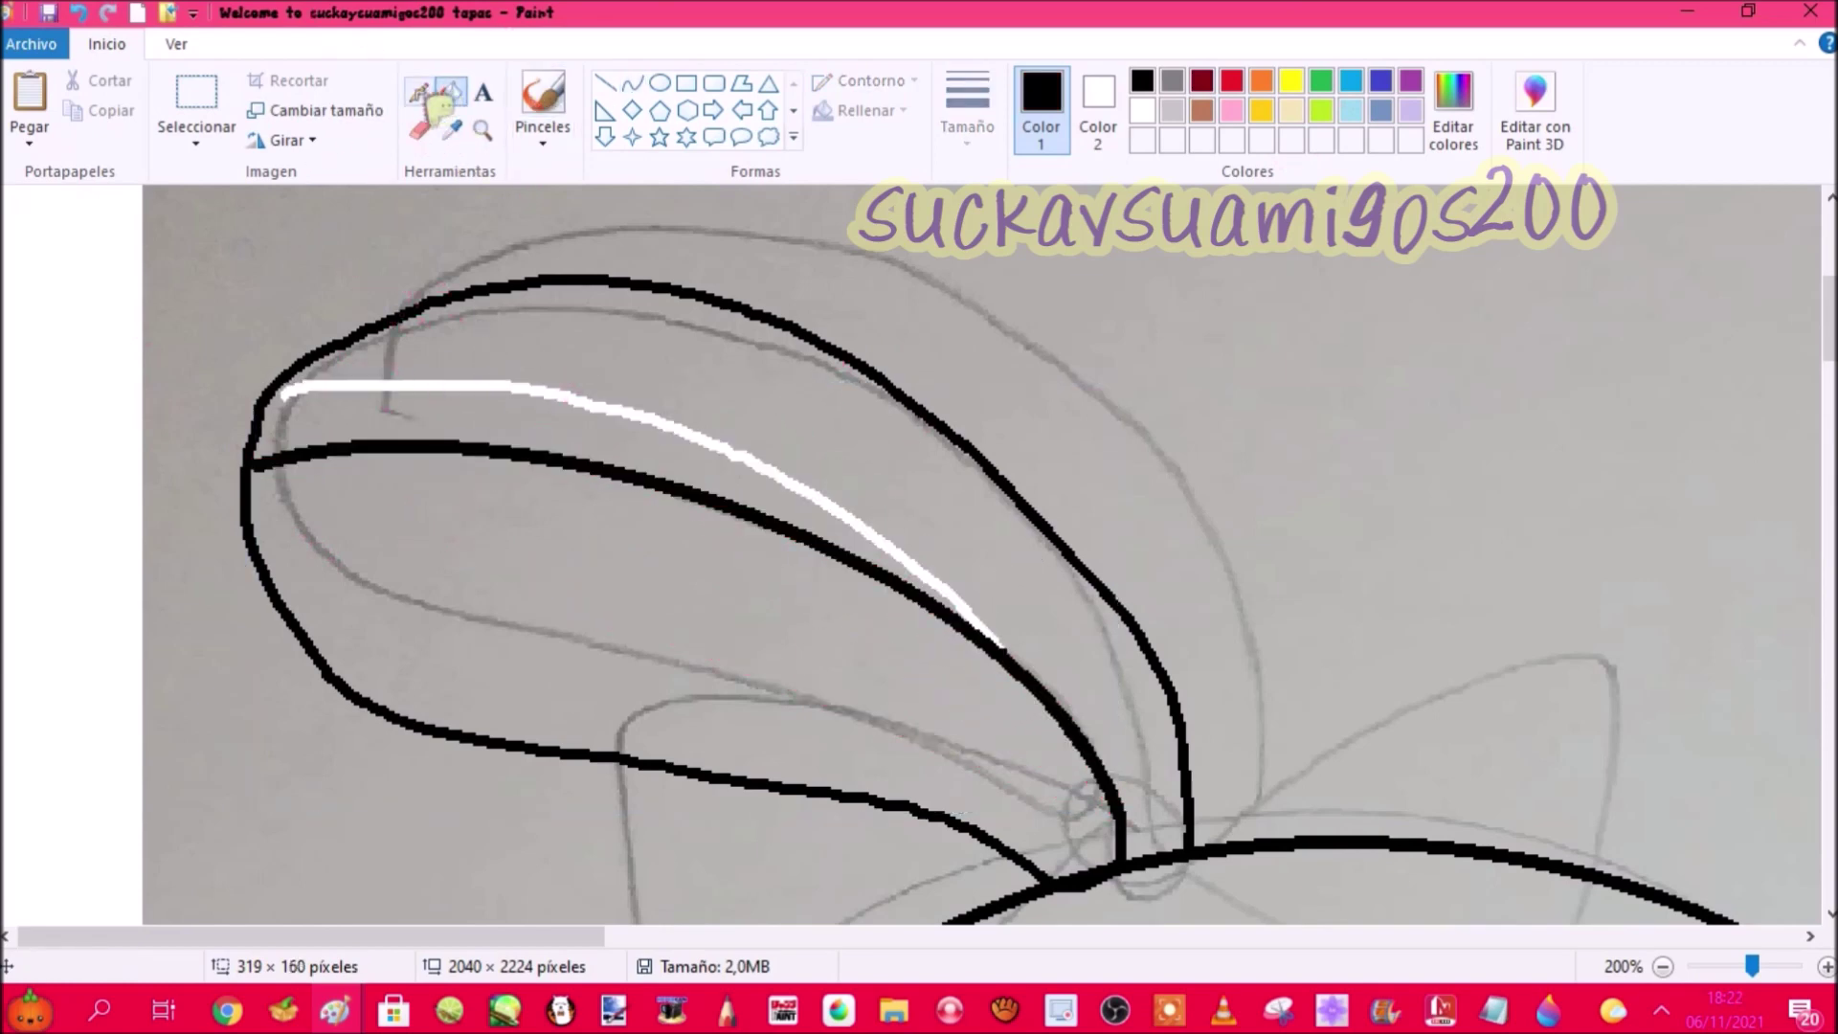
mouse_move(1279, 840)
left_mouse_down()
mouse_move(1261, 493)
mouse_move(841, 214)
mouse_move(520, 244)
mouse_move(485, 270)
left_mouse_up()
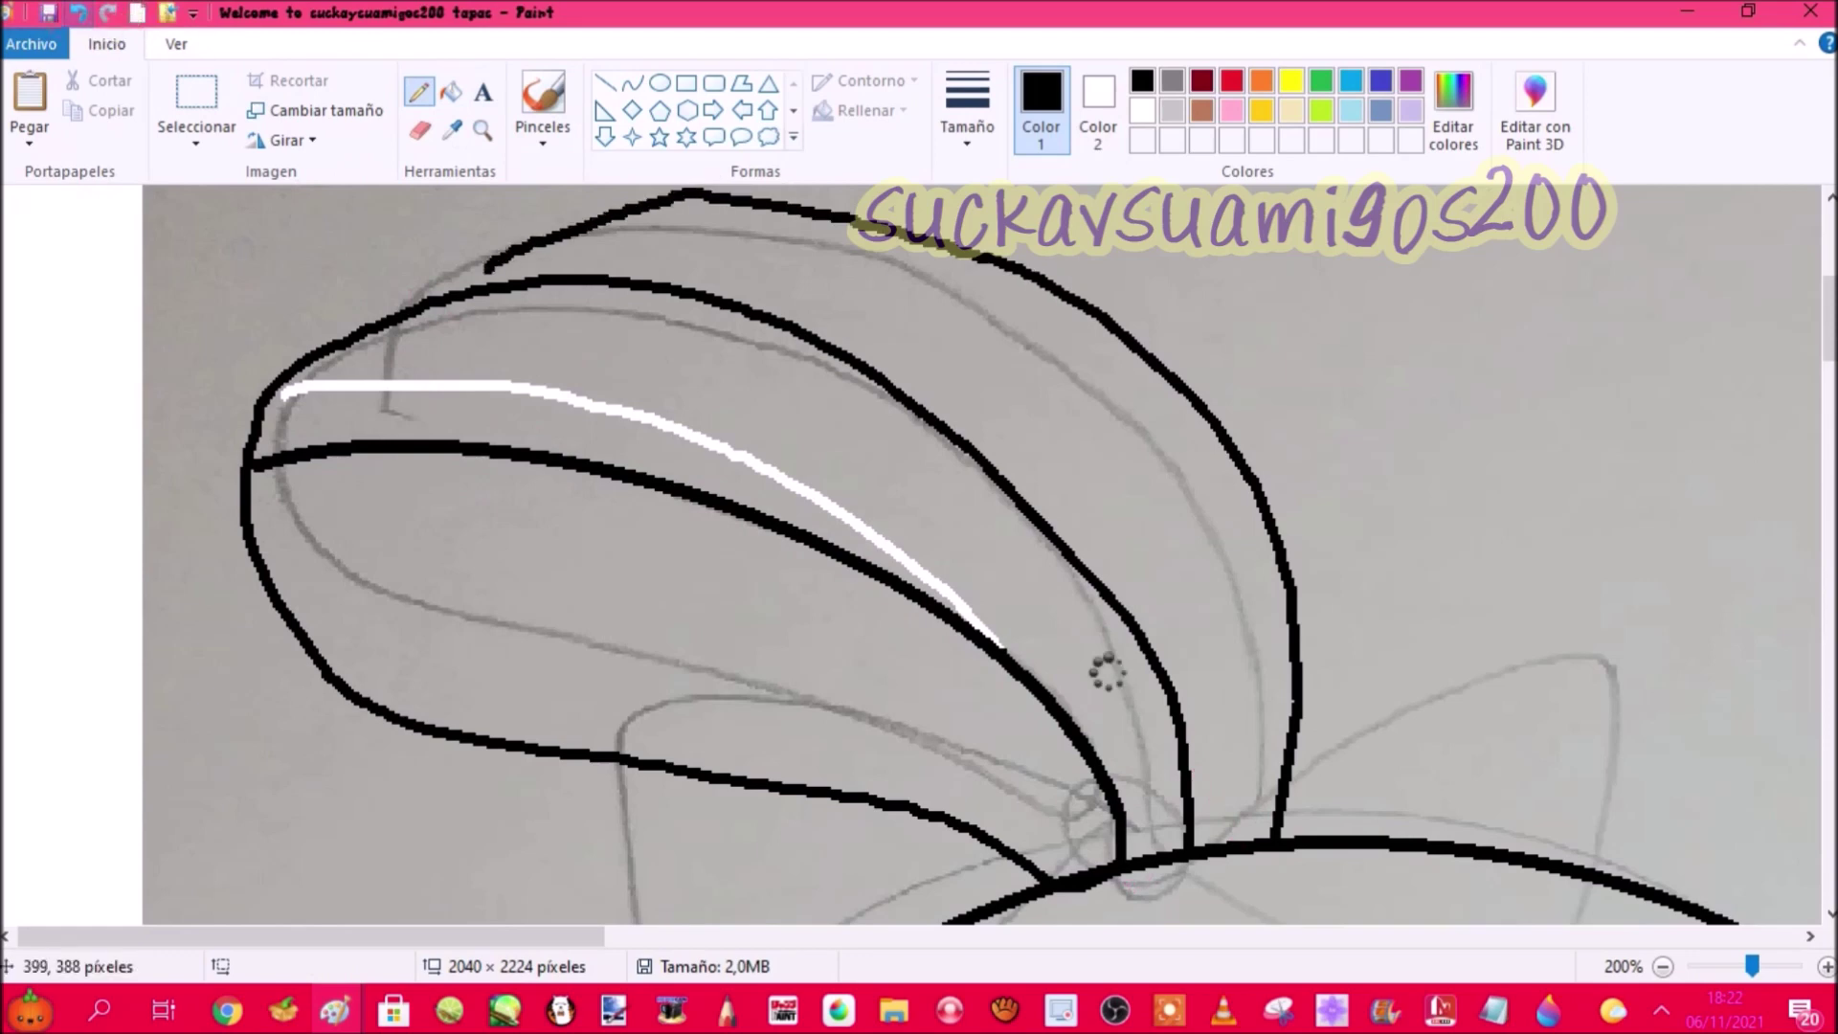
key("ctrl+z")
left_click_drag(1287, 840, 995, 187)
left_click(80, 14)
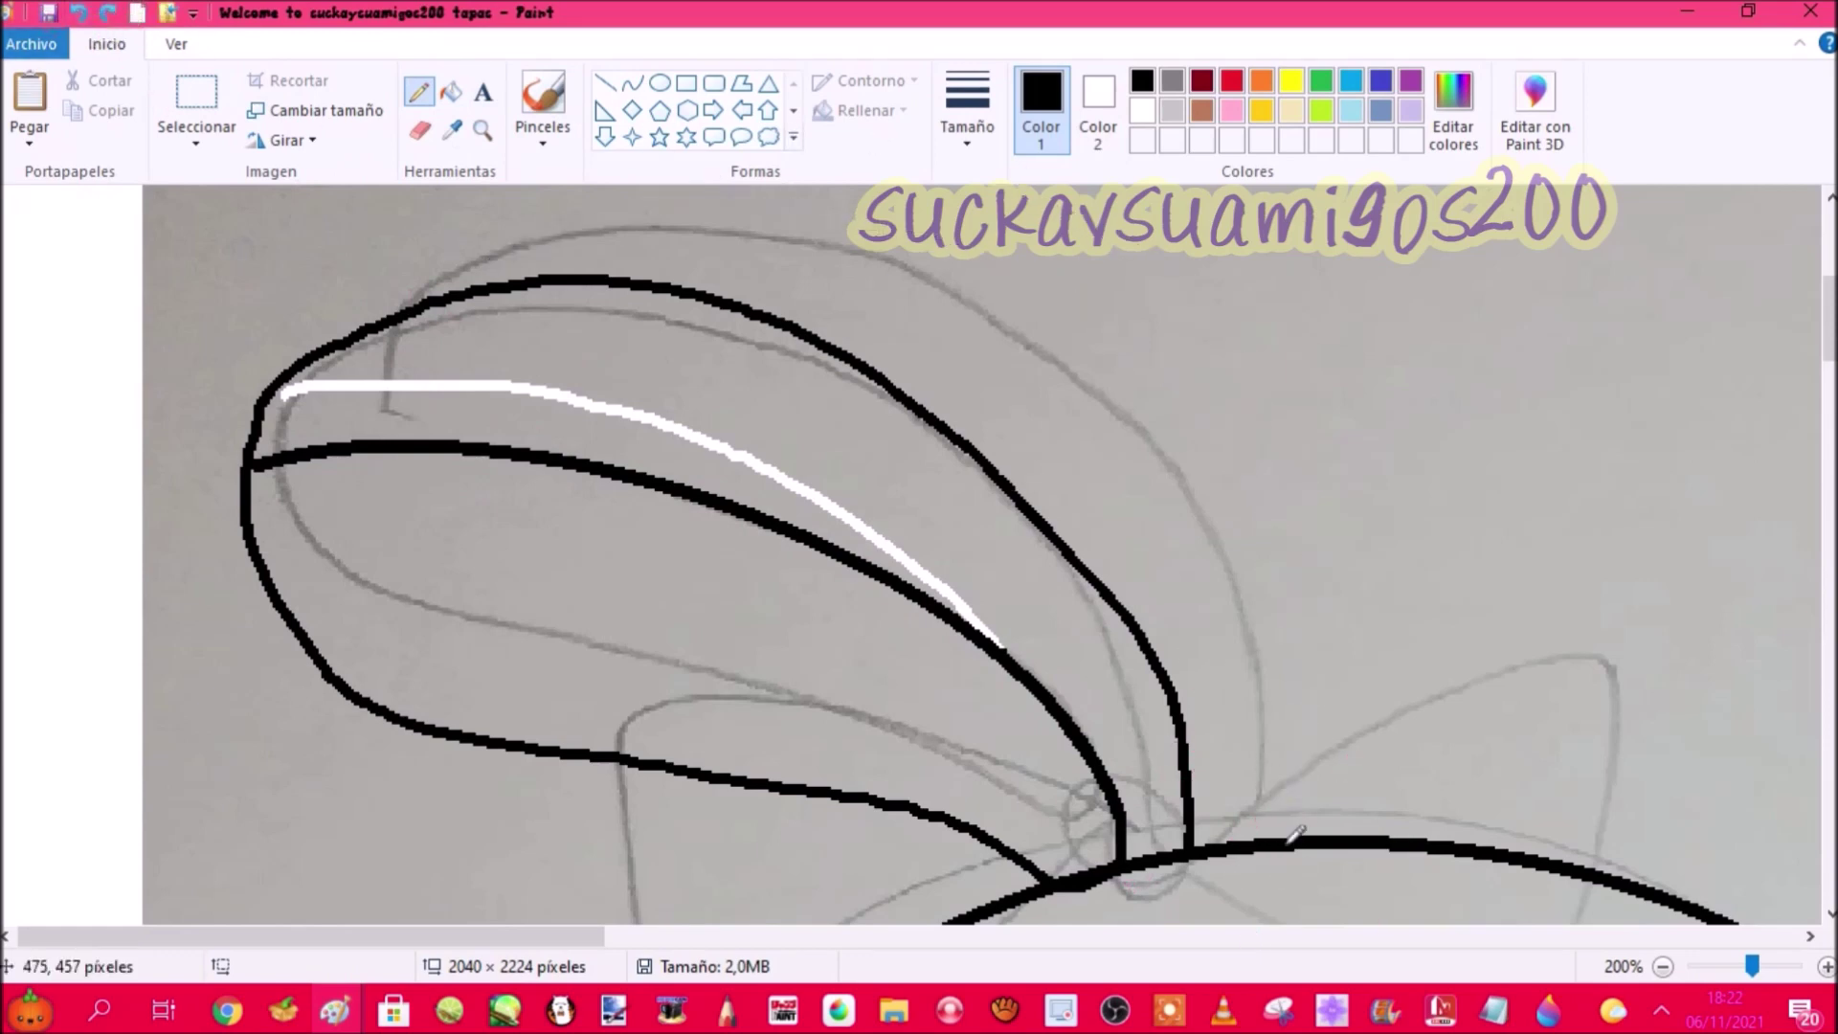
left_click_drag(1292, 840, 1101, 247)
left_click_drag(550, 209, 489, 292)
scroll(488, 292, "up", 3)
scroll(498, 382, "down", 3)
Step: Add a black curved inner line to the rear hair lock and whiten the stray line end at its left tip
left_click(632, 83)
mouse_move(550, 212)
left_mouse_down()
mouse_move(977, 391)
mouse_move(1232, 659)
left_mouse_up()
scroll(977, 390, "down", 1)
scroll(1225, 656, "up", 3)
left_click_drag(890, 651, 871, 605)
scroll(957, 575, "down", 1)
left_click_drag(1144, 540, 1274, 710)
left_click_drag(913, 397, 918, 407)
left_click(418, 92)
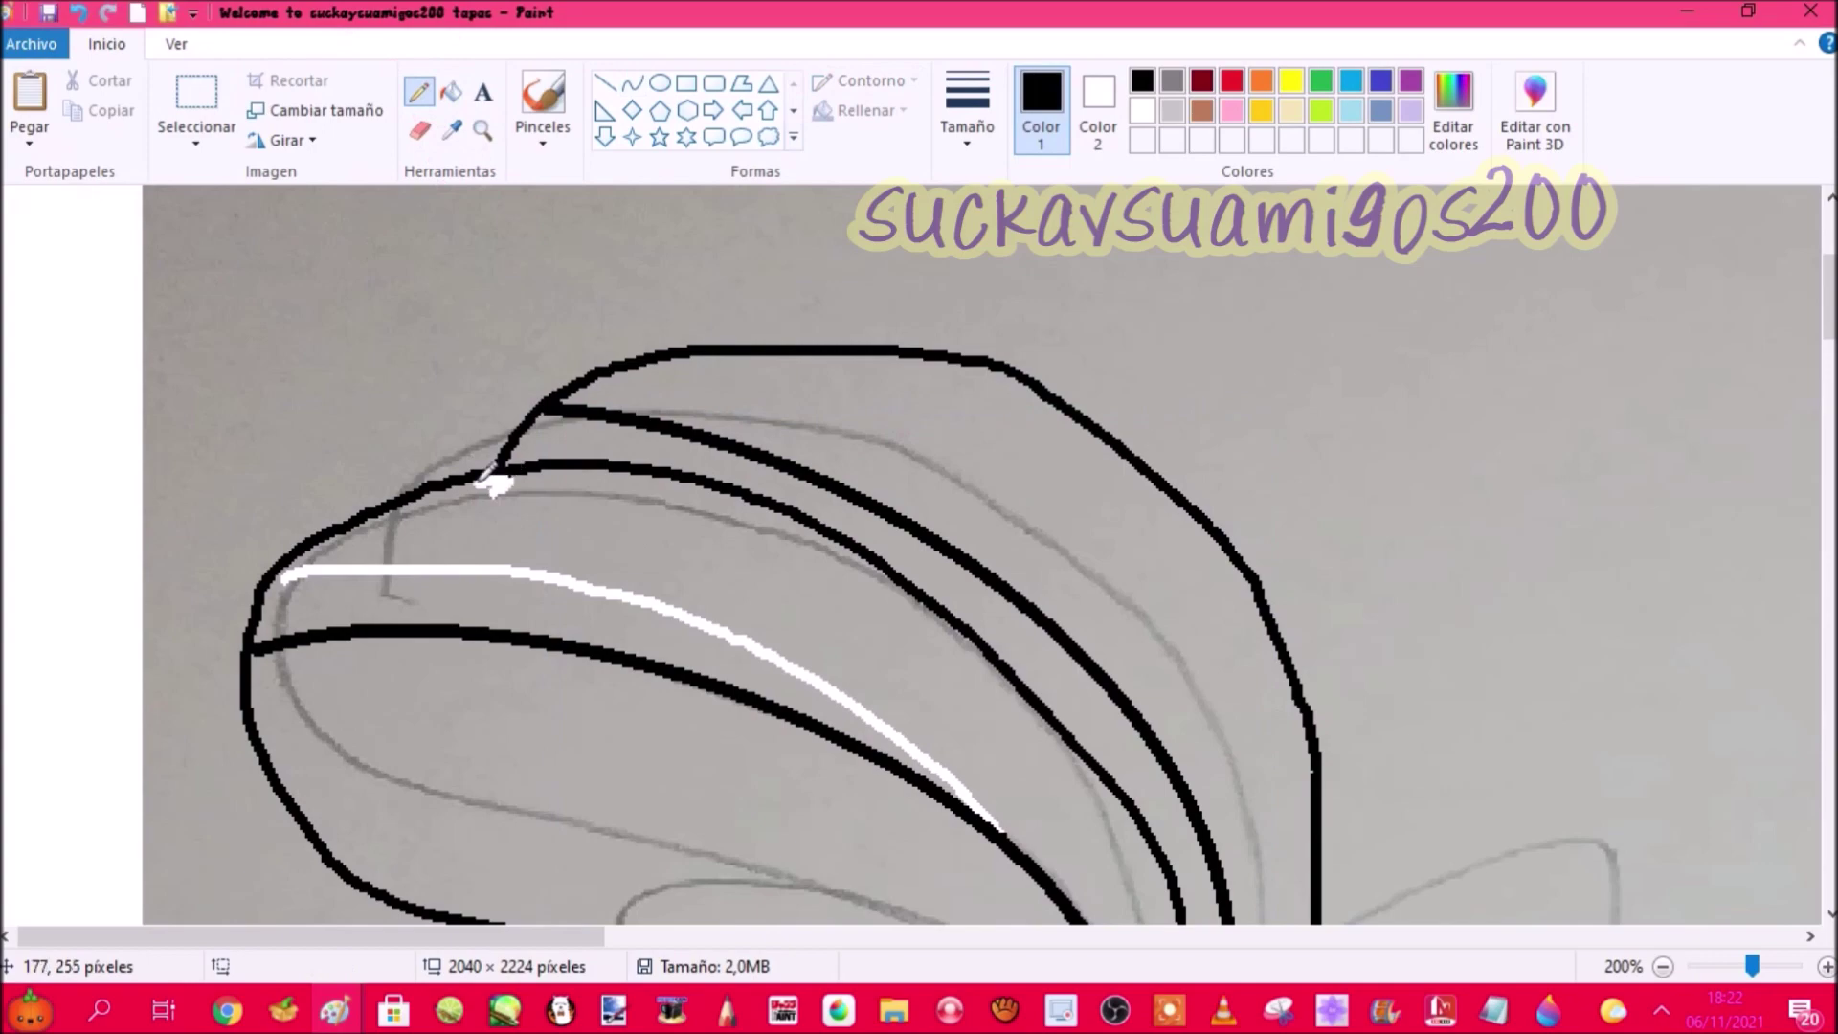
scroll(413, 786, "down", 3)
scroll(766, 172, "down", 1)
scroll(813, 187, "up", 2)
scroll(831, 130, "up", 1)
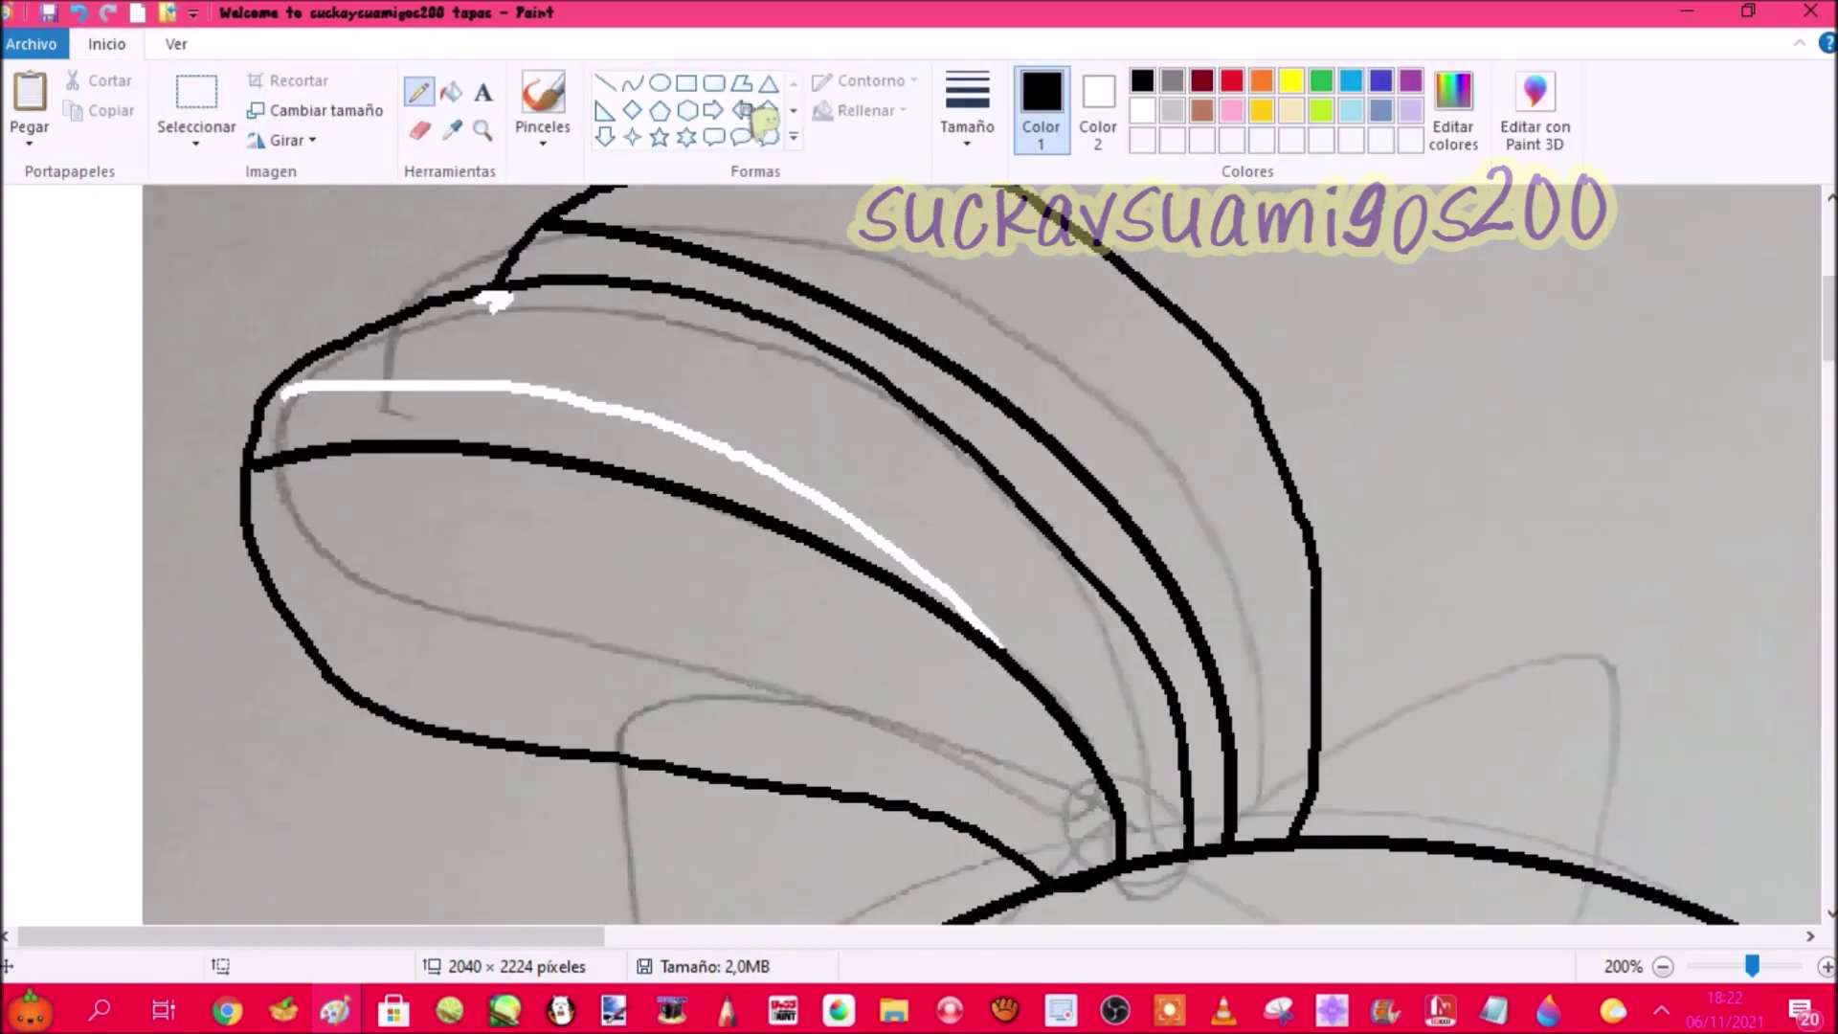
Step: Draw both loops of the bow in red with the Pencil across the top of the head
left_click(1232, 80)
scroll(1149, 445, "down", 4)
mouse_move(1130, 485)
left_mouse_down()
mouse_move(1617, 555)
mouse_move(1515, 654)
mouse_move(1215, 530)
mouse_move(1102, 445)
mouse_move(783, 292)
mouse_move(597, 258)
mouse_move(556, 443)
mouse_move(964, 622)
left_mouse_up()
left_click_drag(1123, 489, 1138, 472)
scroll(1143, 462, "up", 2)
scroll(1143, 462, "down", 2)
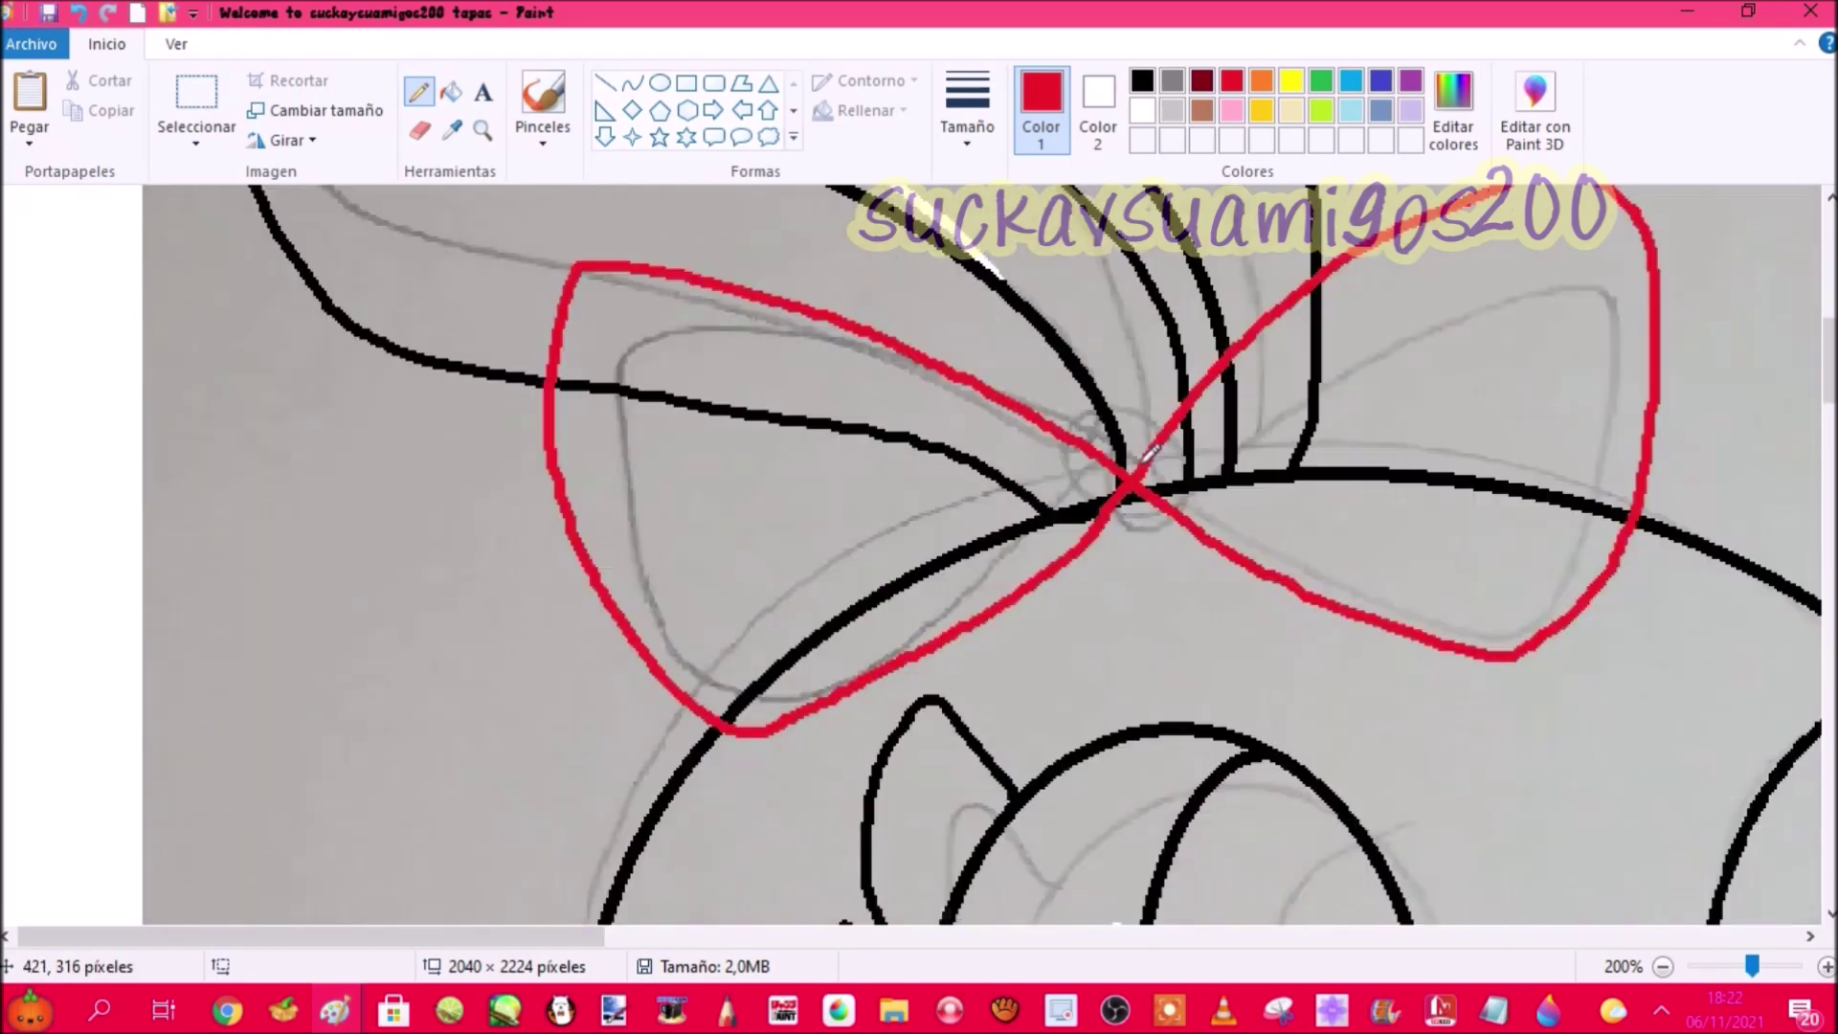
Step: Fill the head and hair lines inside the bow loops white and recolour the bow outline black
left_click(451, 92)
left_click(1064, 505)
right_click(1065, 505)
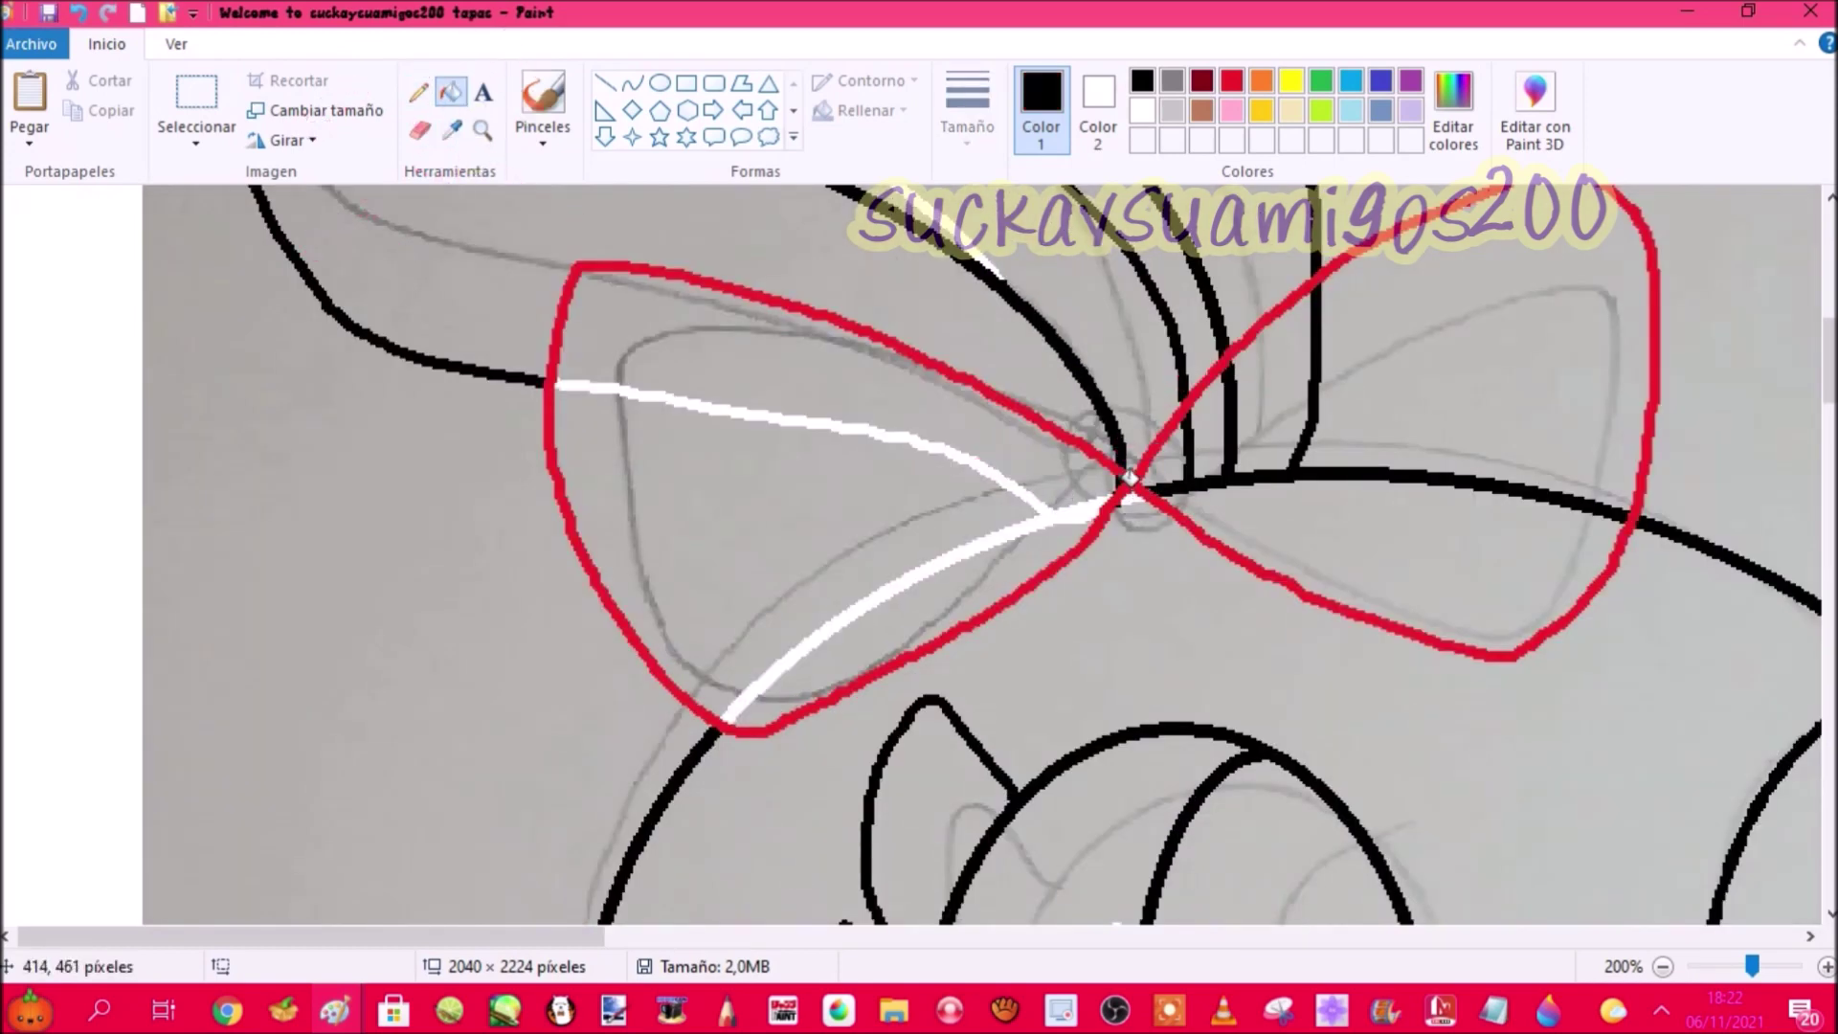
right_click(1184, 487)
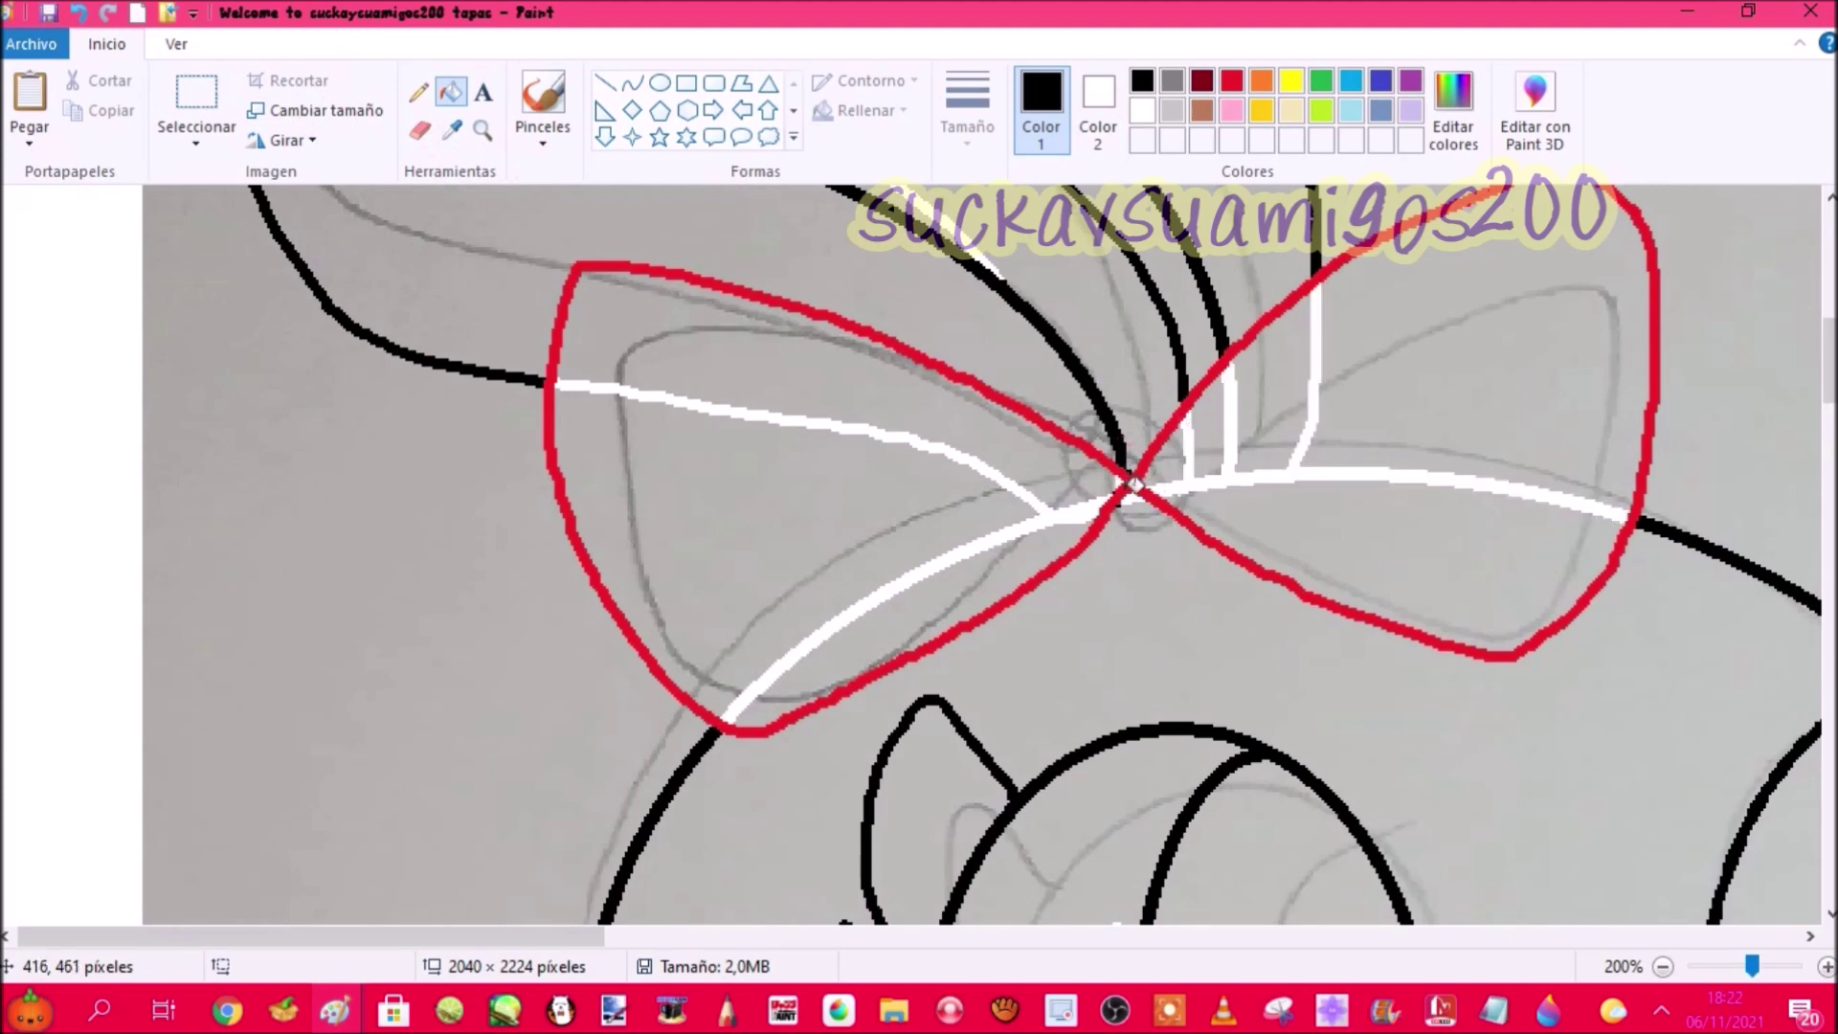
left_click(1135, 486)
Step: Draw a red ellipse about 71 × 65 pixels over the centre of the bow as its knot
left_click(659, 83)
left_click(1232, 81)
left_click_drag(1025, 382, 1215, 572)
left_click_drag(1029, 383, 1052, 399)
left_click_drag(1159, 520, 1156, 514)
left_click_drag(1046, 474, 1022, 473)
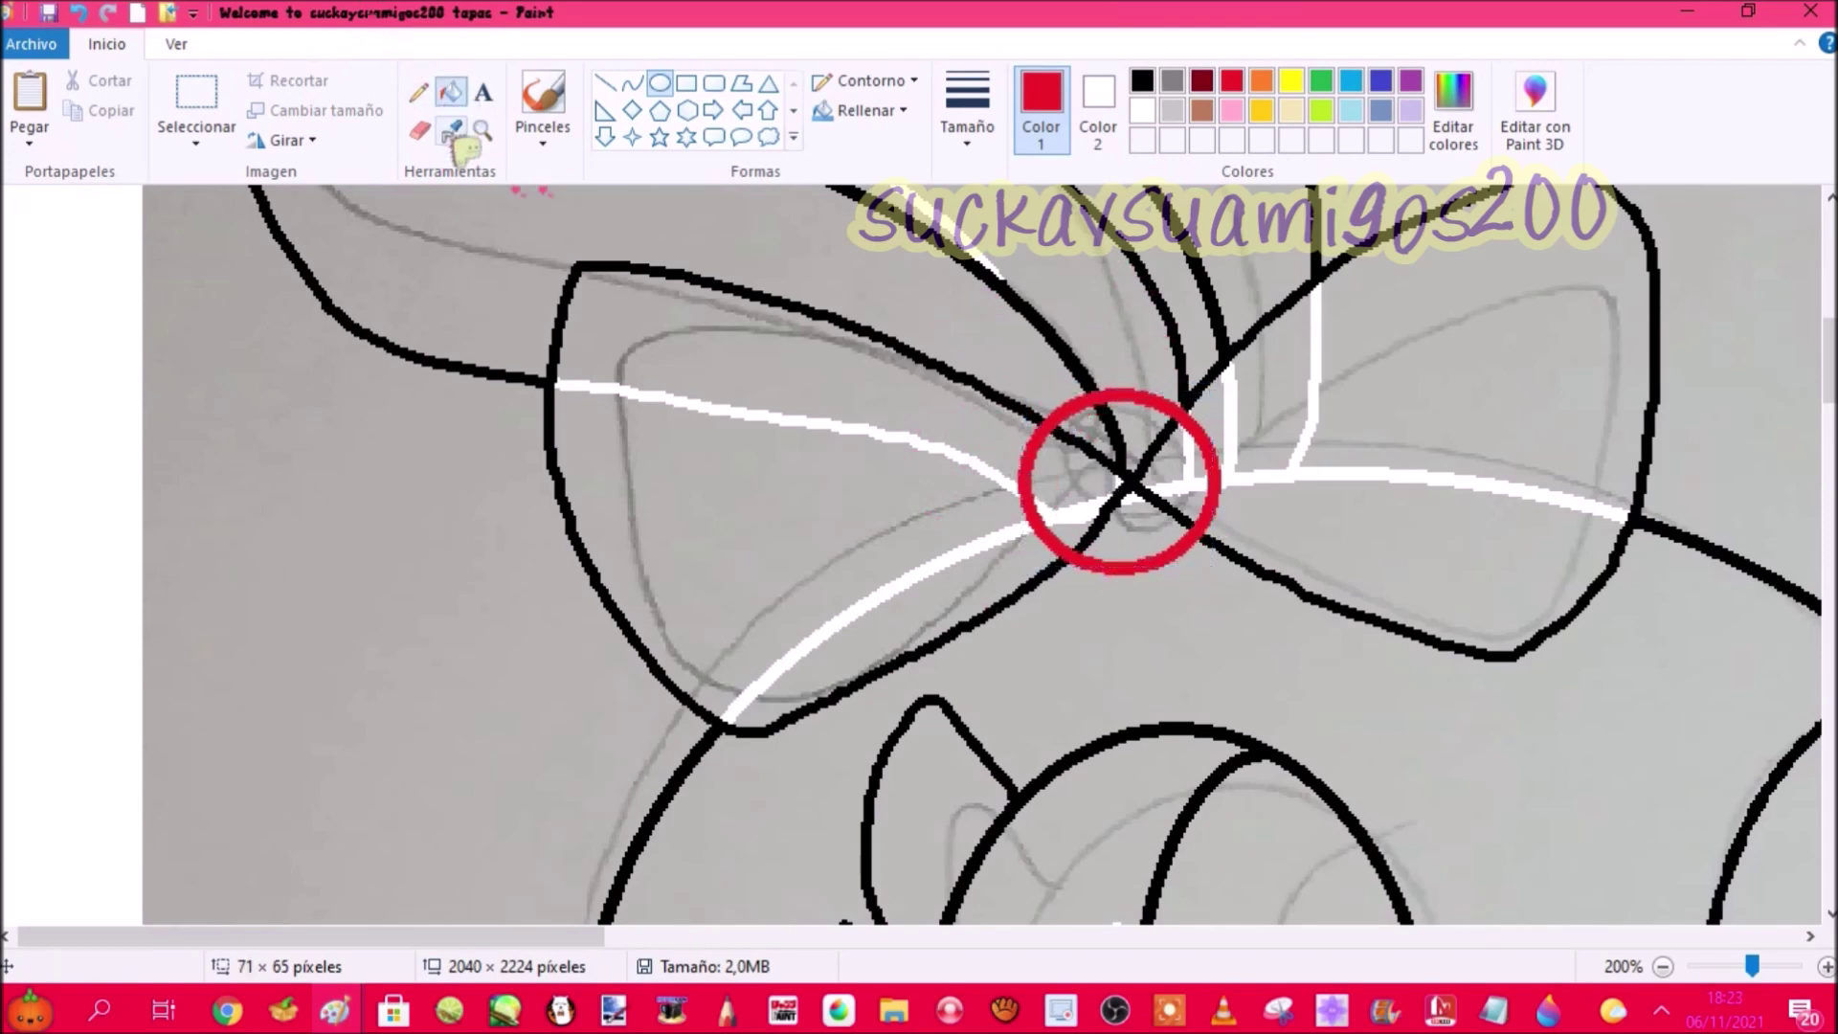
Step: Recolour the bow's knot outline black and fill the lines crossing inside it white
left_click(450, 92)
left_click(1143, 81)
right_click(1137, 469)
left_click(1142, 387)
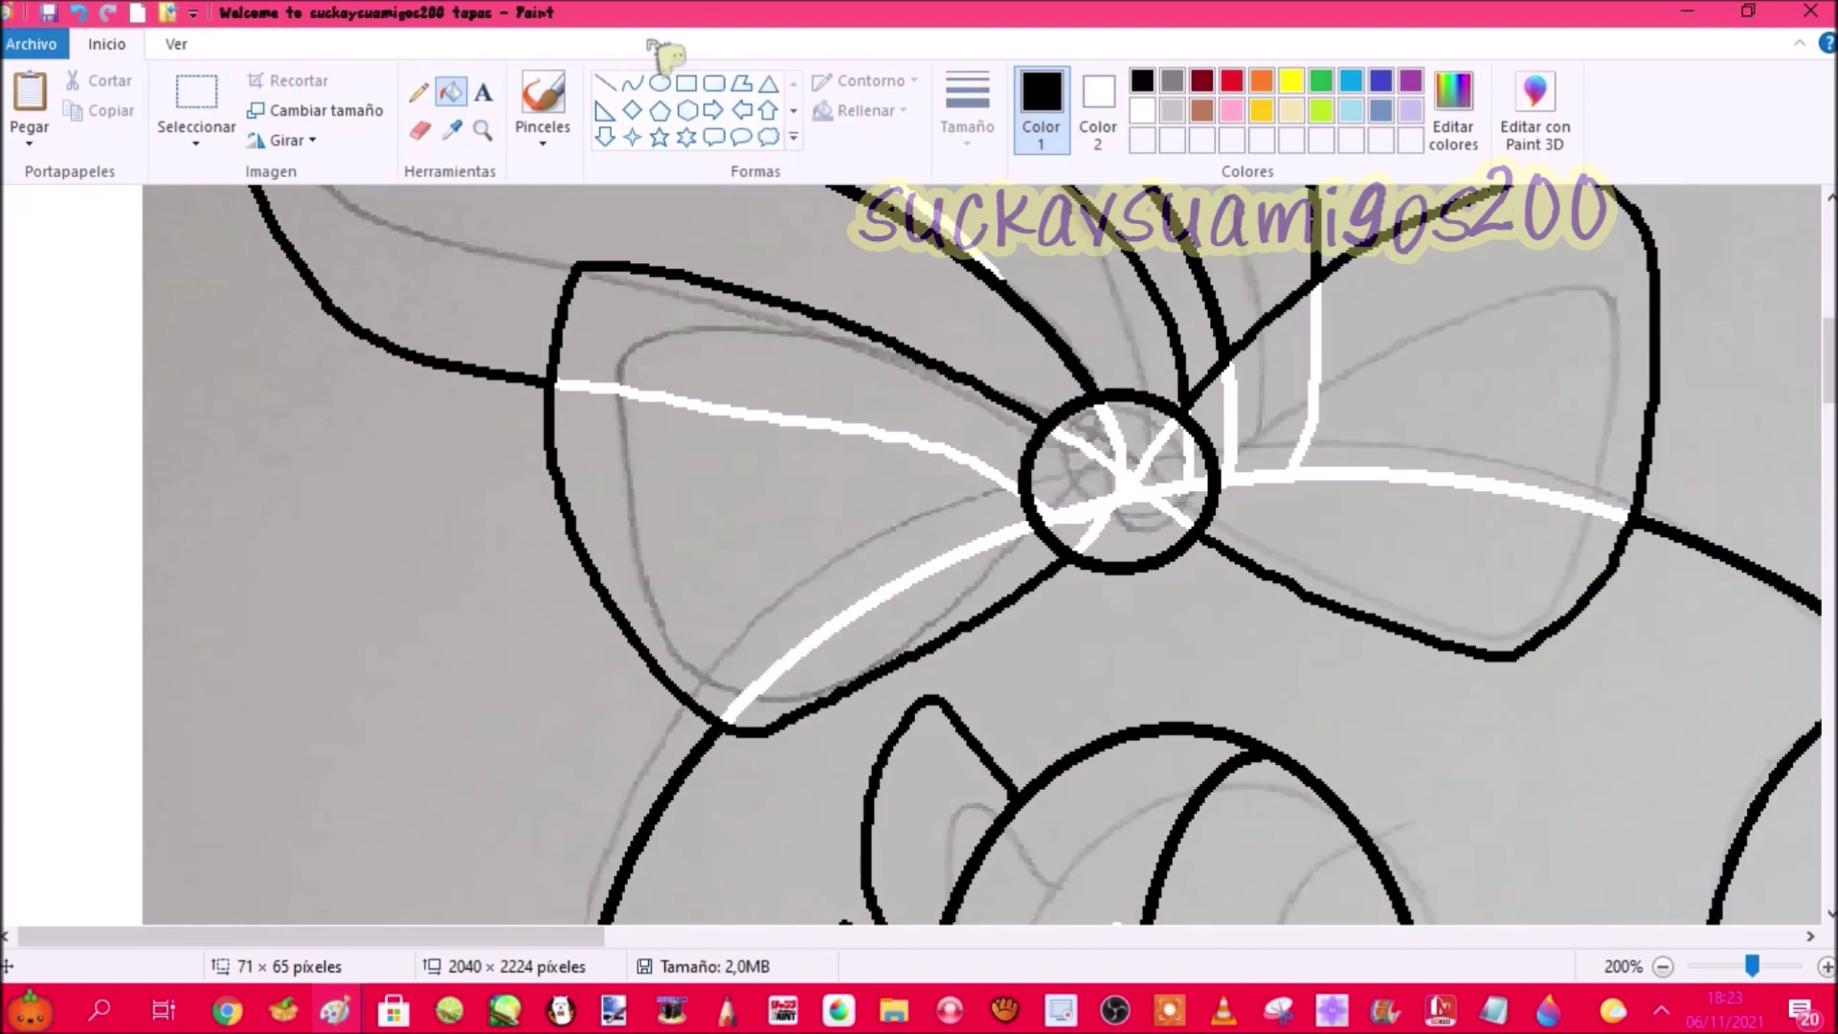
Step: Trace the dress in black with the Pencil, from the underside of the head to the flared skirt hem
left_click(483, 130)
right_click(657, 325)
right_click(657, 326)
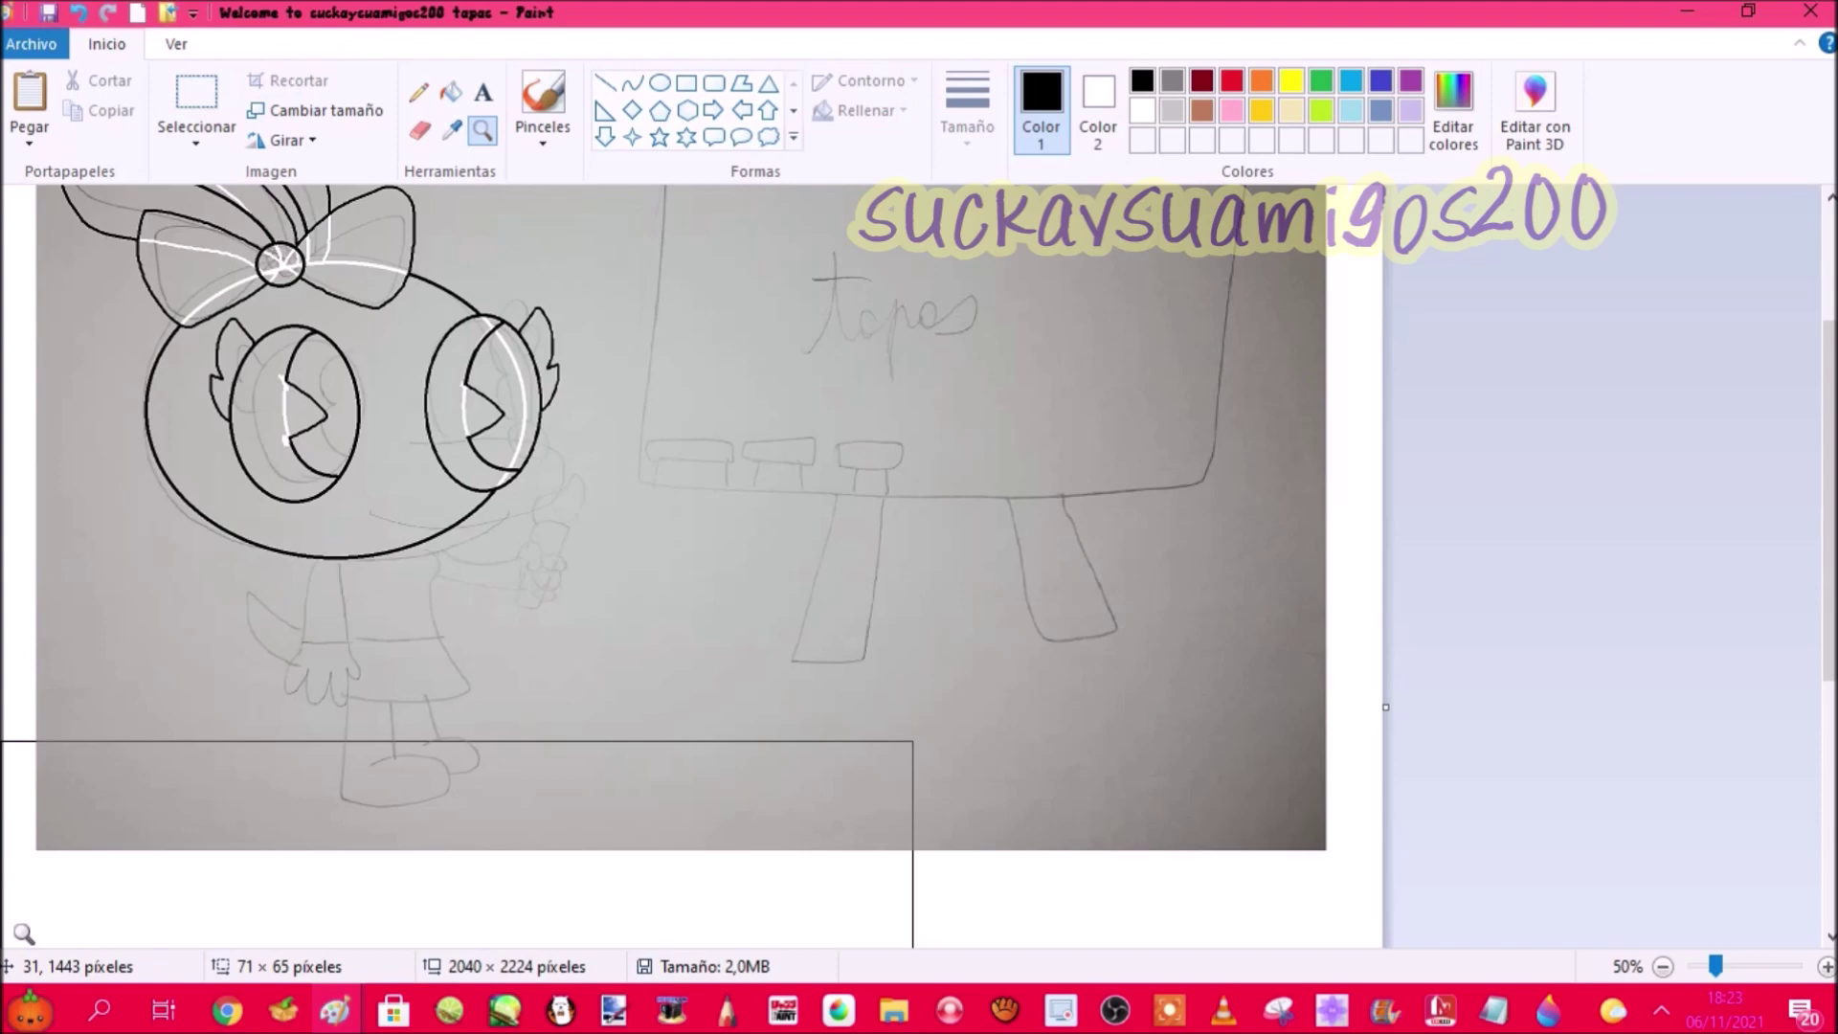
left_click(504, 554)
left_click(788, 472)
left_click(419, 92)
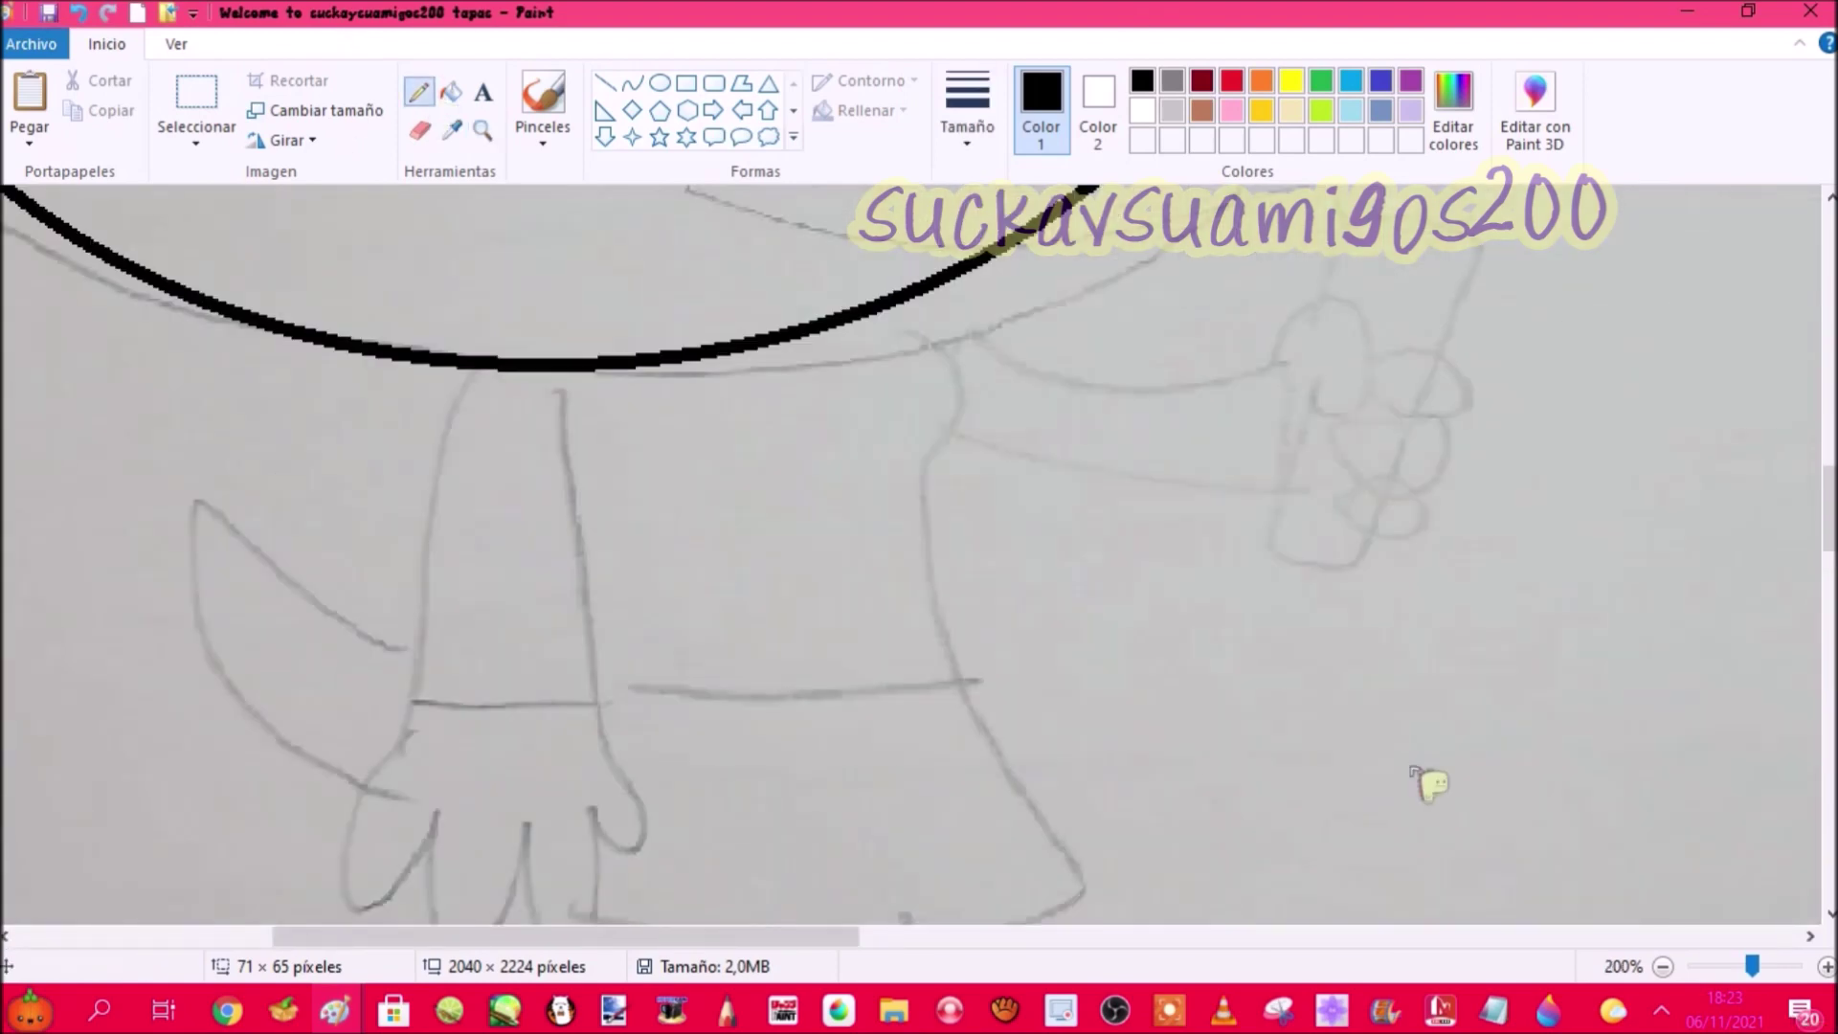
left_click_drag(532, 190, 482, 499)
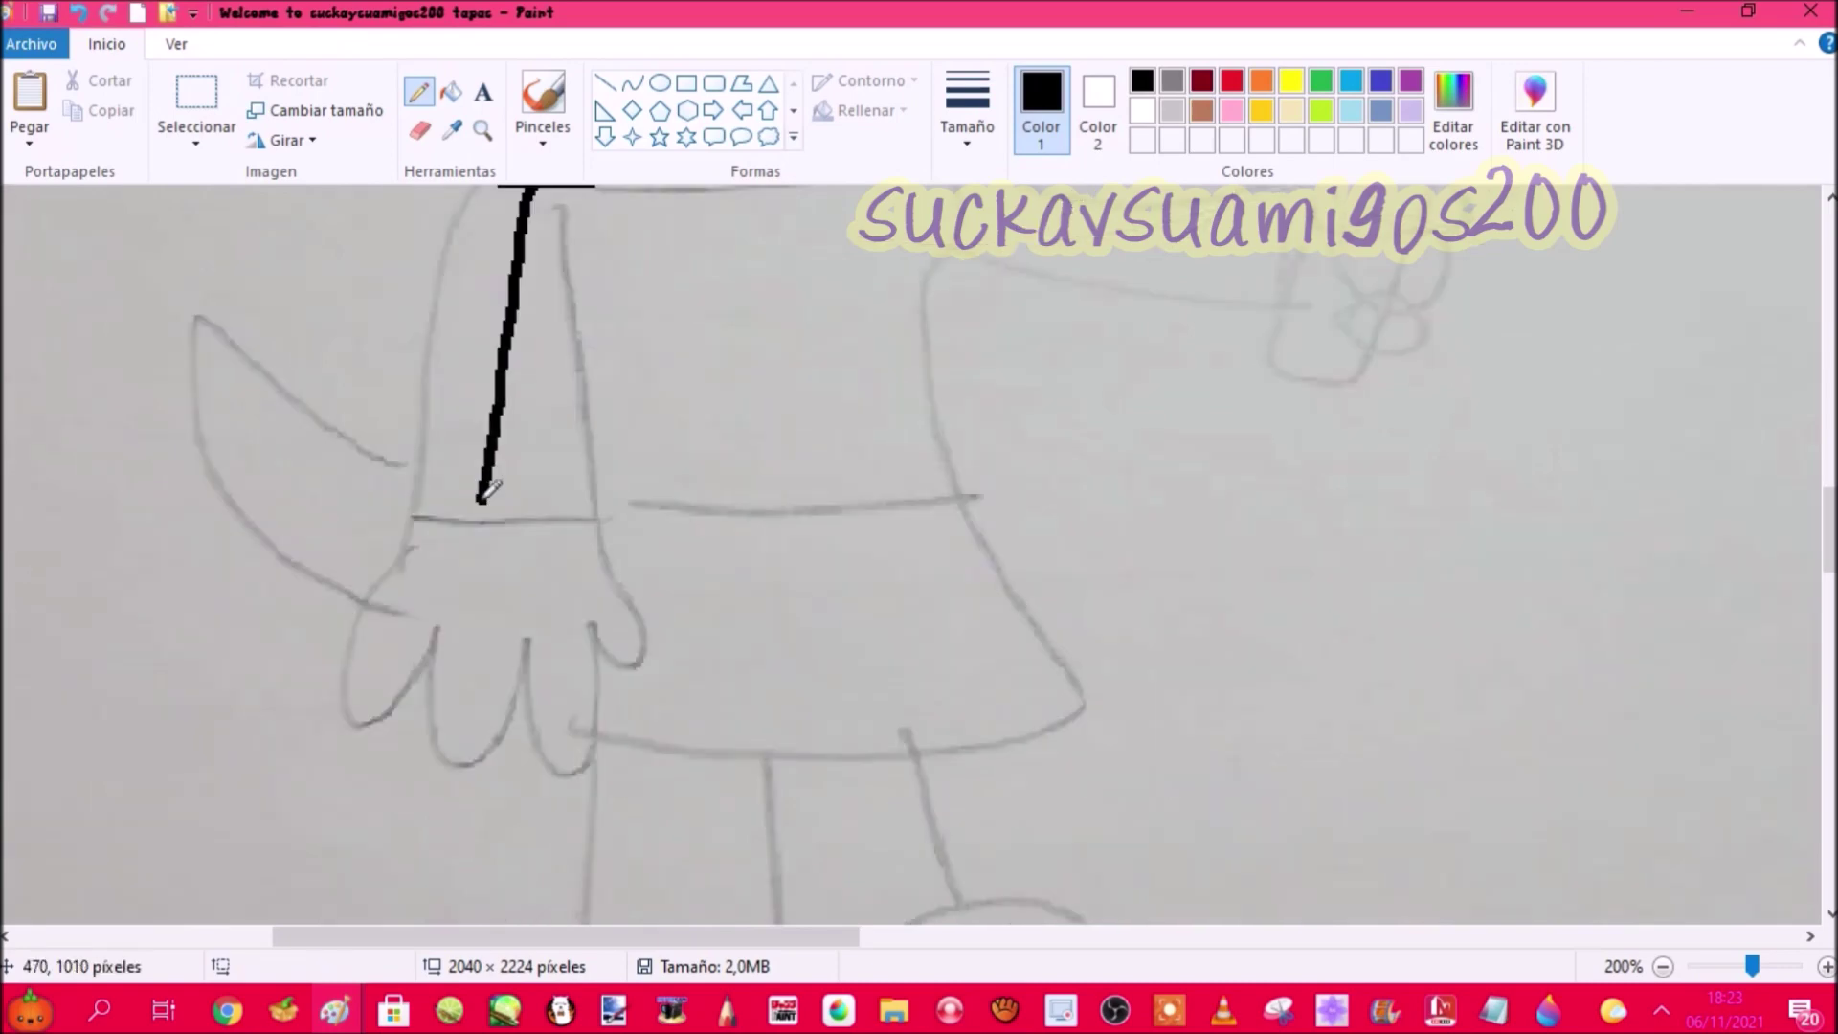
mouse_move(293, 749)
left_mouse_down()
mouse_move(948, 816)
mouse_move(1055, 728)
mouse_move(907, 530)
left_mouse_up()
scroll(921, 683, "up", 2)
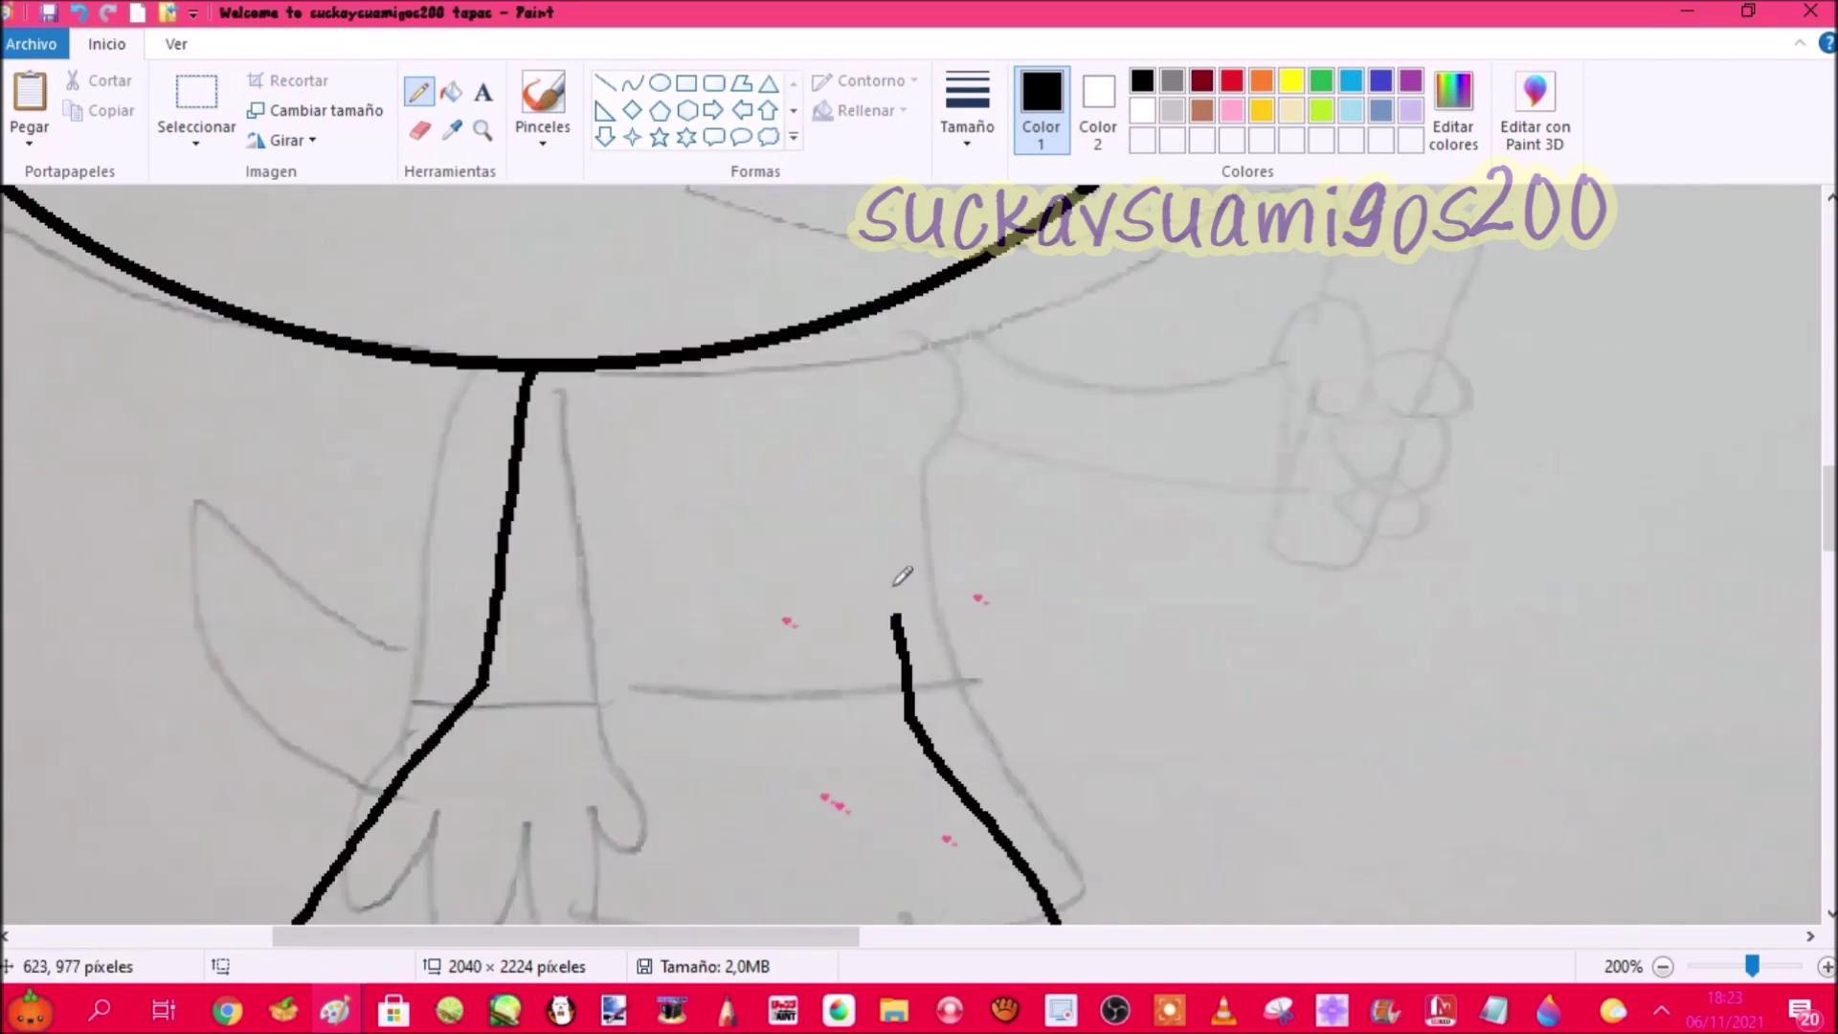
scroll(511, 430, "down", 2)
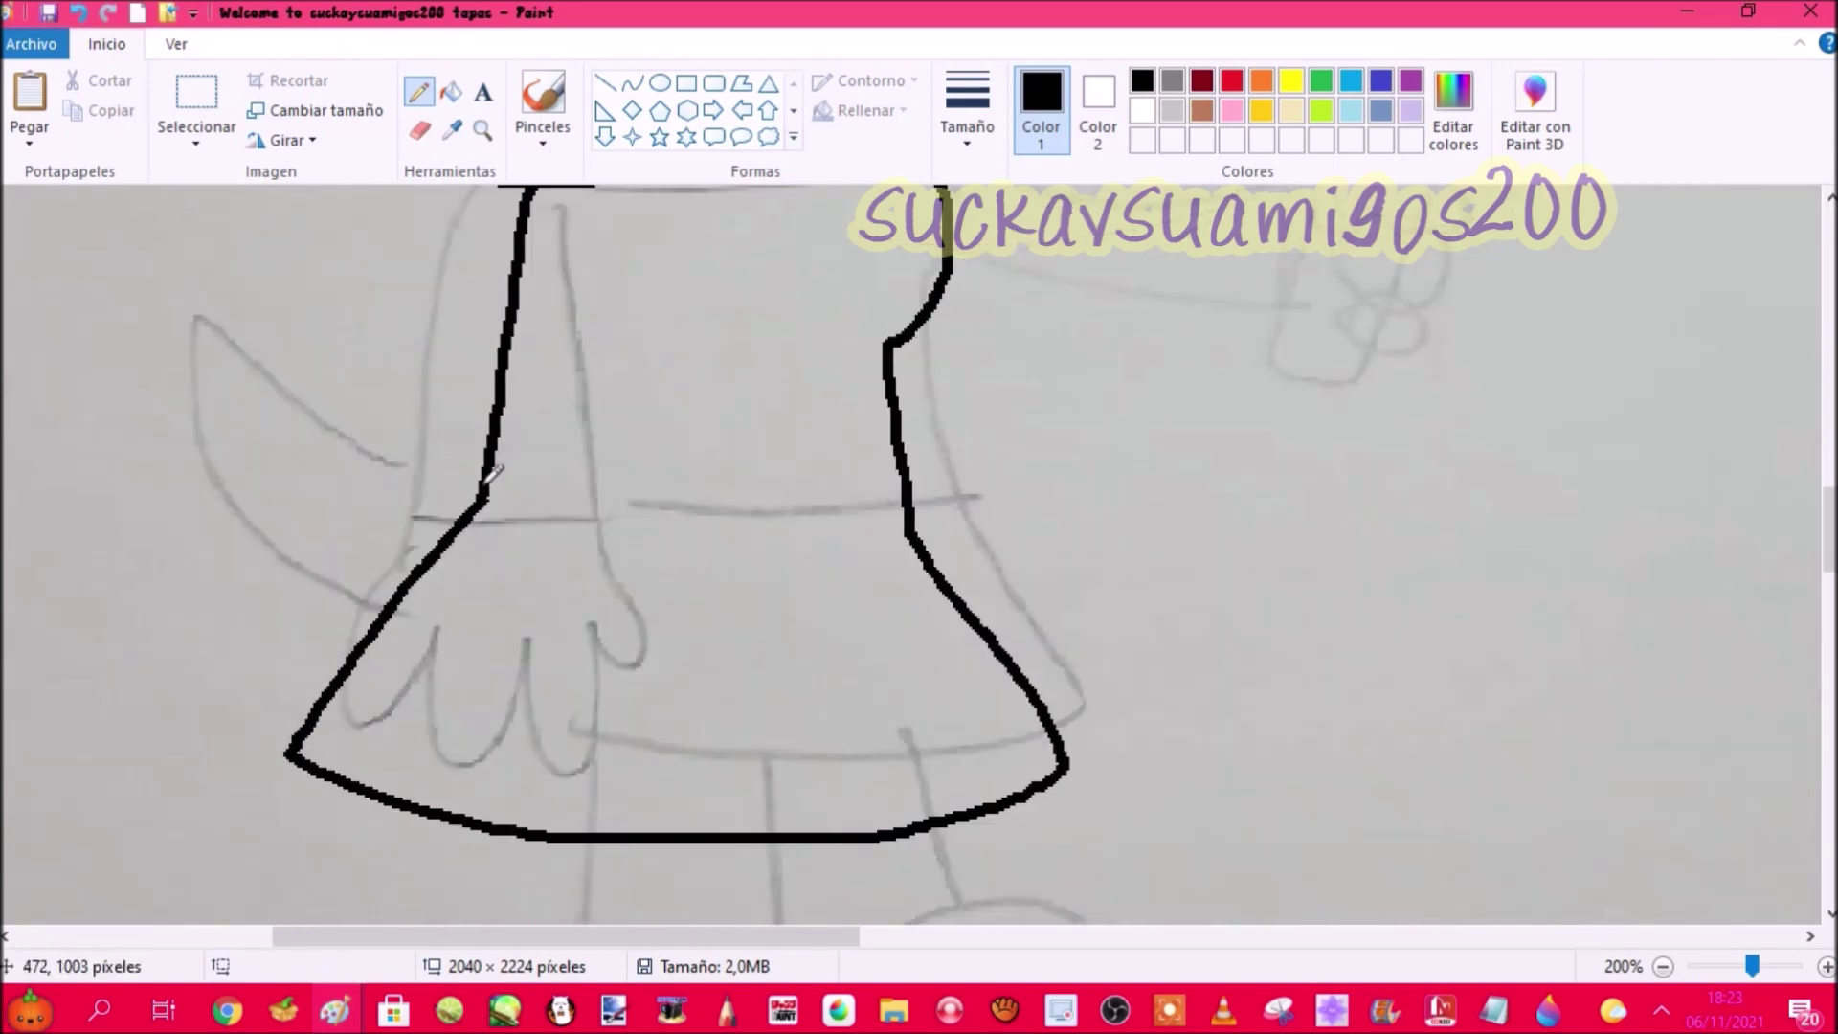
Step: Draw a black waistline across the dress between the bodice and the skirt
left_click_drag(895, 523, 908, 523)
scroll(910, 517, "up", 4)
scroll(939, 504, "down", 4)
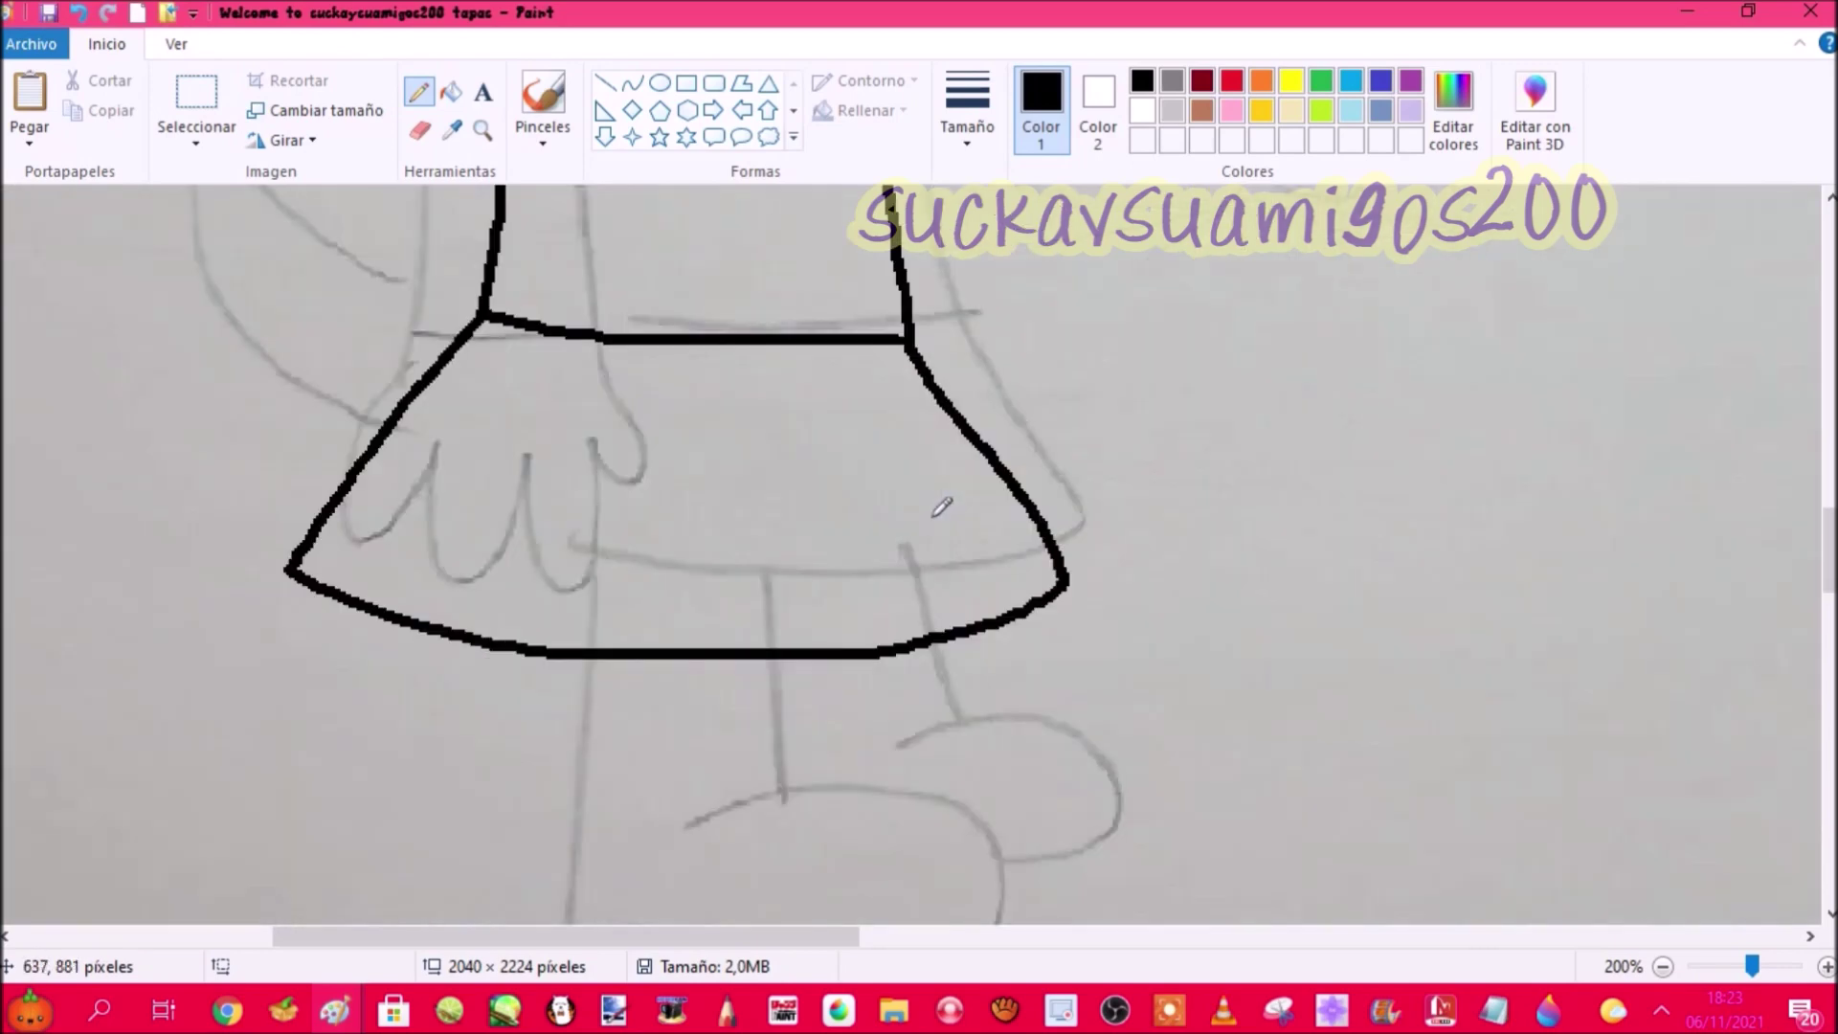
mouse_move(479, 500)
left_mouse_down()
mouse_move(268, 266)
mouse_move(194, 418)
mouse_move(315, 621)
mouse_move(362, 635)
left_mouse_up()
scroll(1143, 521, "up", 4)
Step: Draw both legs and rounded feet below the skirt hem in black with the Pencil
scroll(1101, 521, "down", 8)
scroll(569, 448, "down", 2)
mouse_move(526, 285)
left_mouse_down()
mouse_move(472, 666)
mouse_move(886, 517)
mouse_move(560, 545)
left_mouse_up()
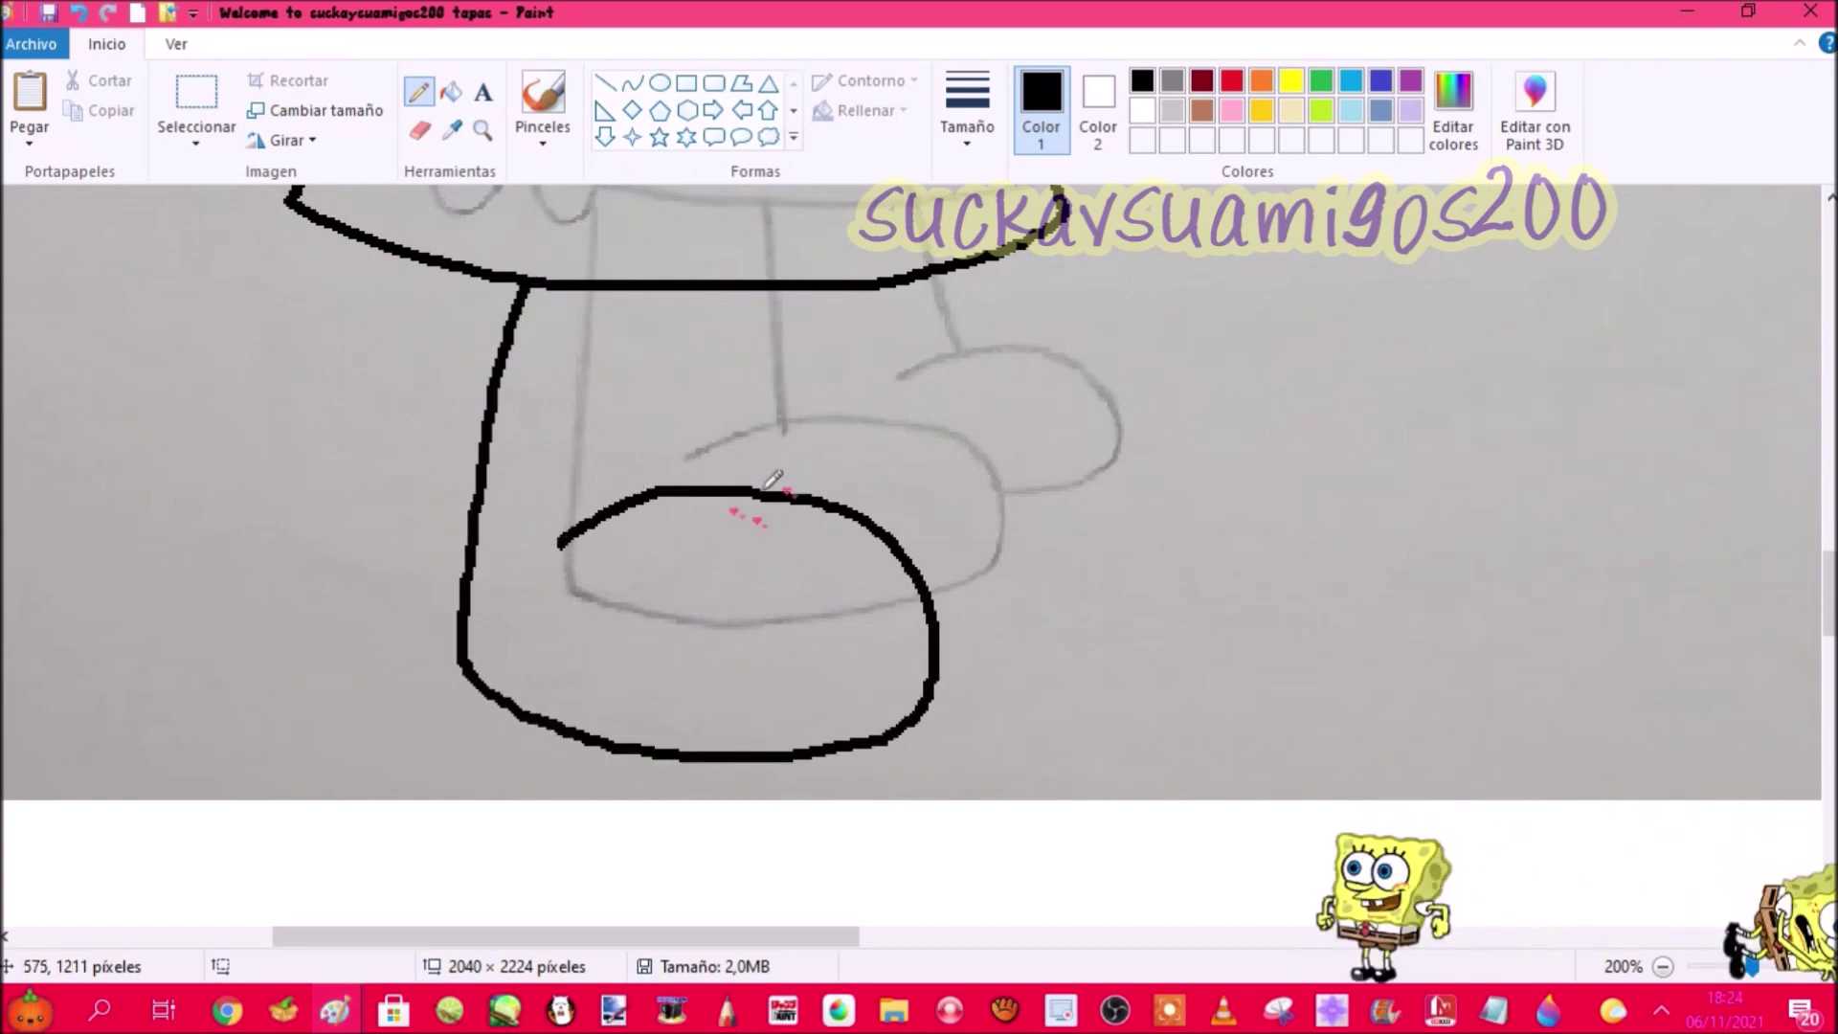
left_click_drag(764, 492, 763, 285)
mouse_move(874, 448)
left_mouse_down()
mouse_move(985, 445)
mouse_move(1118, 631)
mouse_move(990, 697)
mouse_move(929, 699)
left_mouse_up()
left_click_drag(974, 448, 964, 270)
Step: Draw thick white curves along the underside of both feet's top lines and whiten the inner end of the rear foot
left_click(632, 83)
left_click_drag(543, 555, 866, 548)
left_click_drag(713, 517, 707, 493)
right_click(707, 491)
left_click(967, 115)
left_click(1022, 345)
mouse_move(854, 444)
left_mouse_down()
mouse_move(1058, 507)
mouse_move(1057, 533)
left_mouse_up()
mouse_move(965, 484)
left_mouse_down()
mouse_move(975, 452)
mouse_move(999, 490)
left_mouse_up()
right_click(1011, 471)
left_click(418, 92)
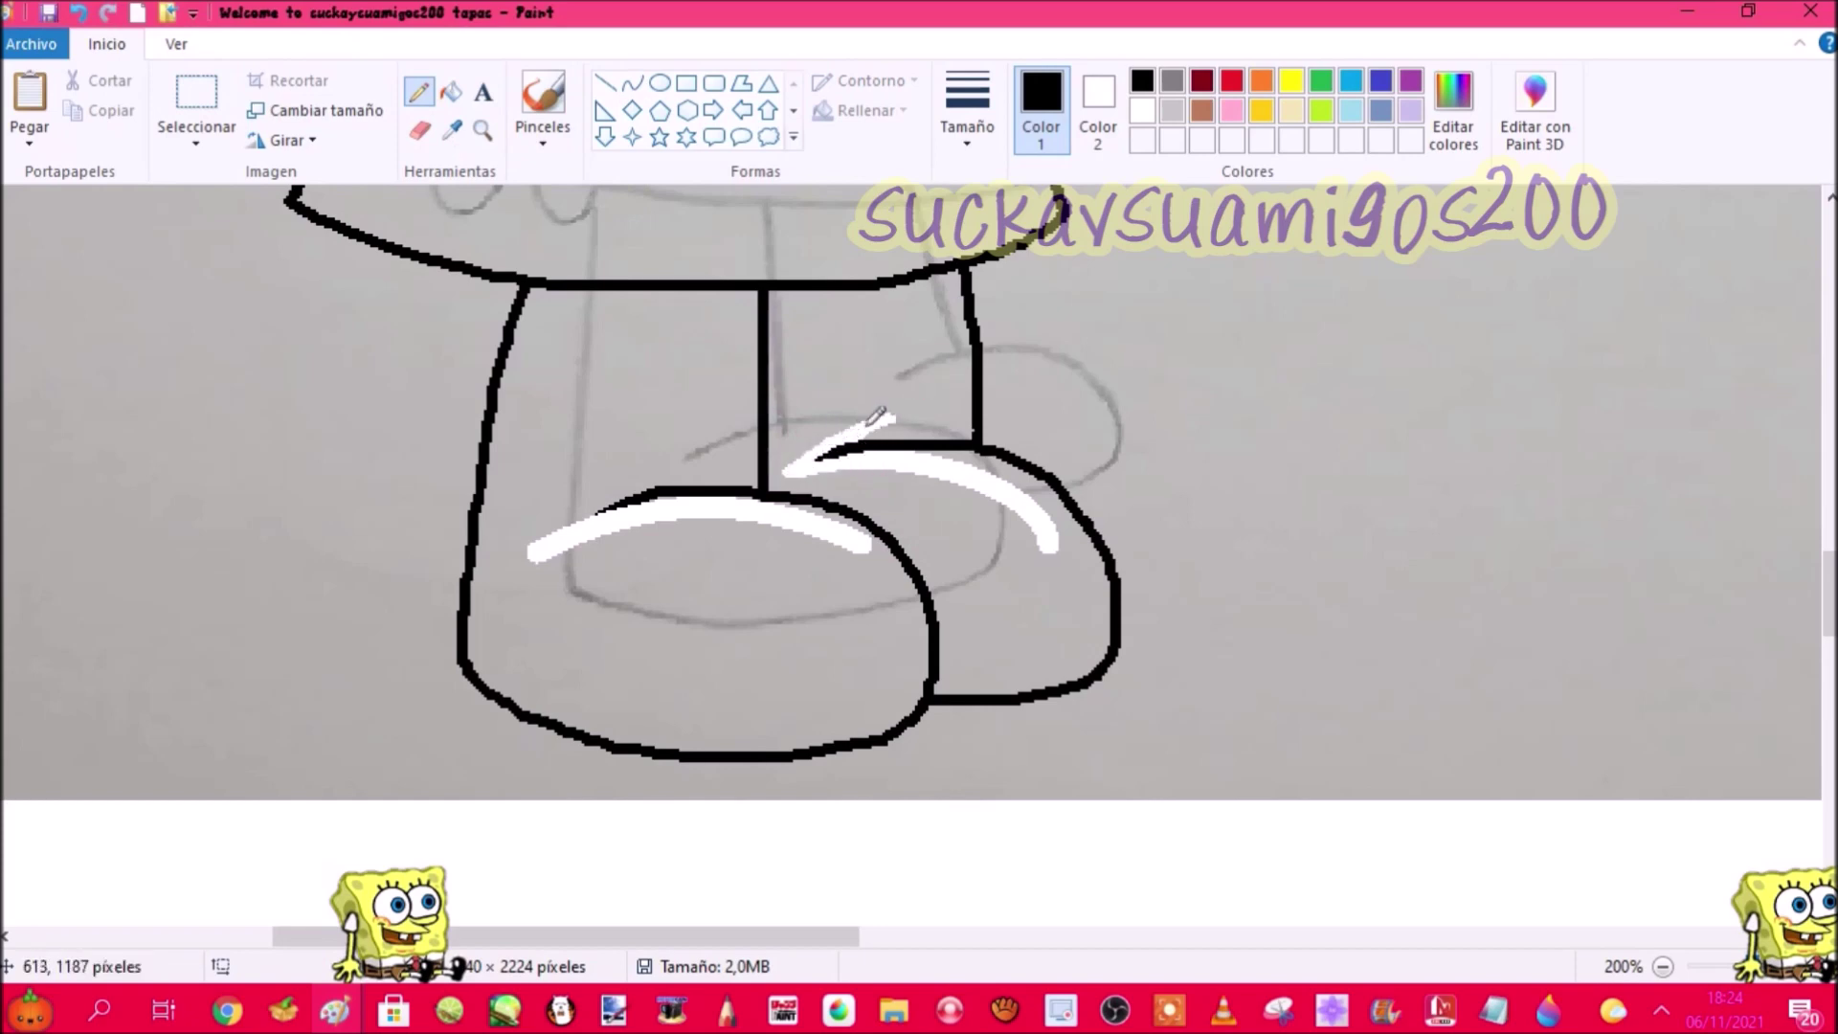
Step: Draw two short curved black toe lines on the front foot with the Pencil and thin their upper ends with white strokes
scroll(864, 418, "down", 3)
left_click(484, 131)
left_click(981, 230)
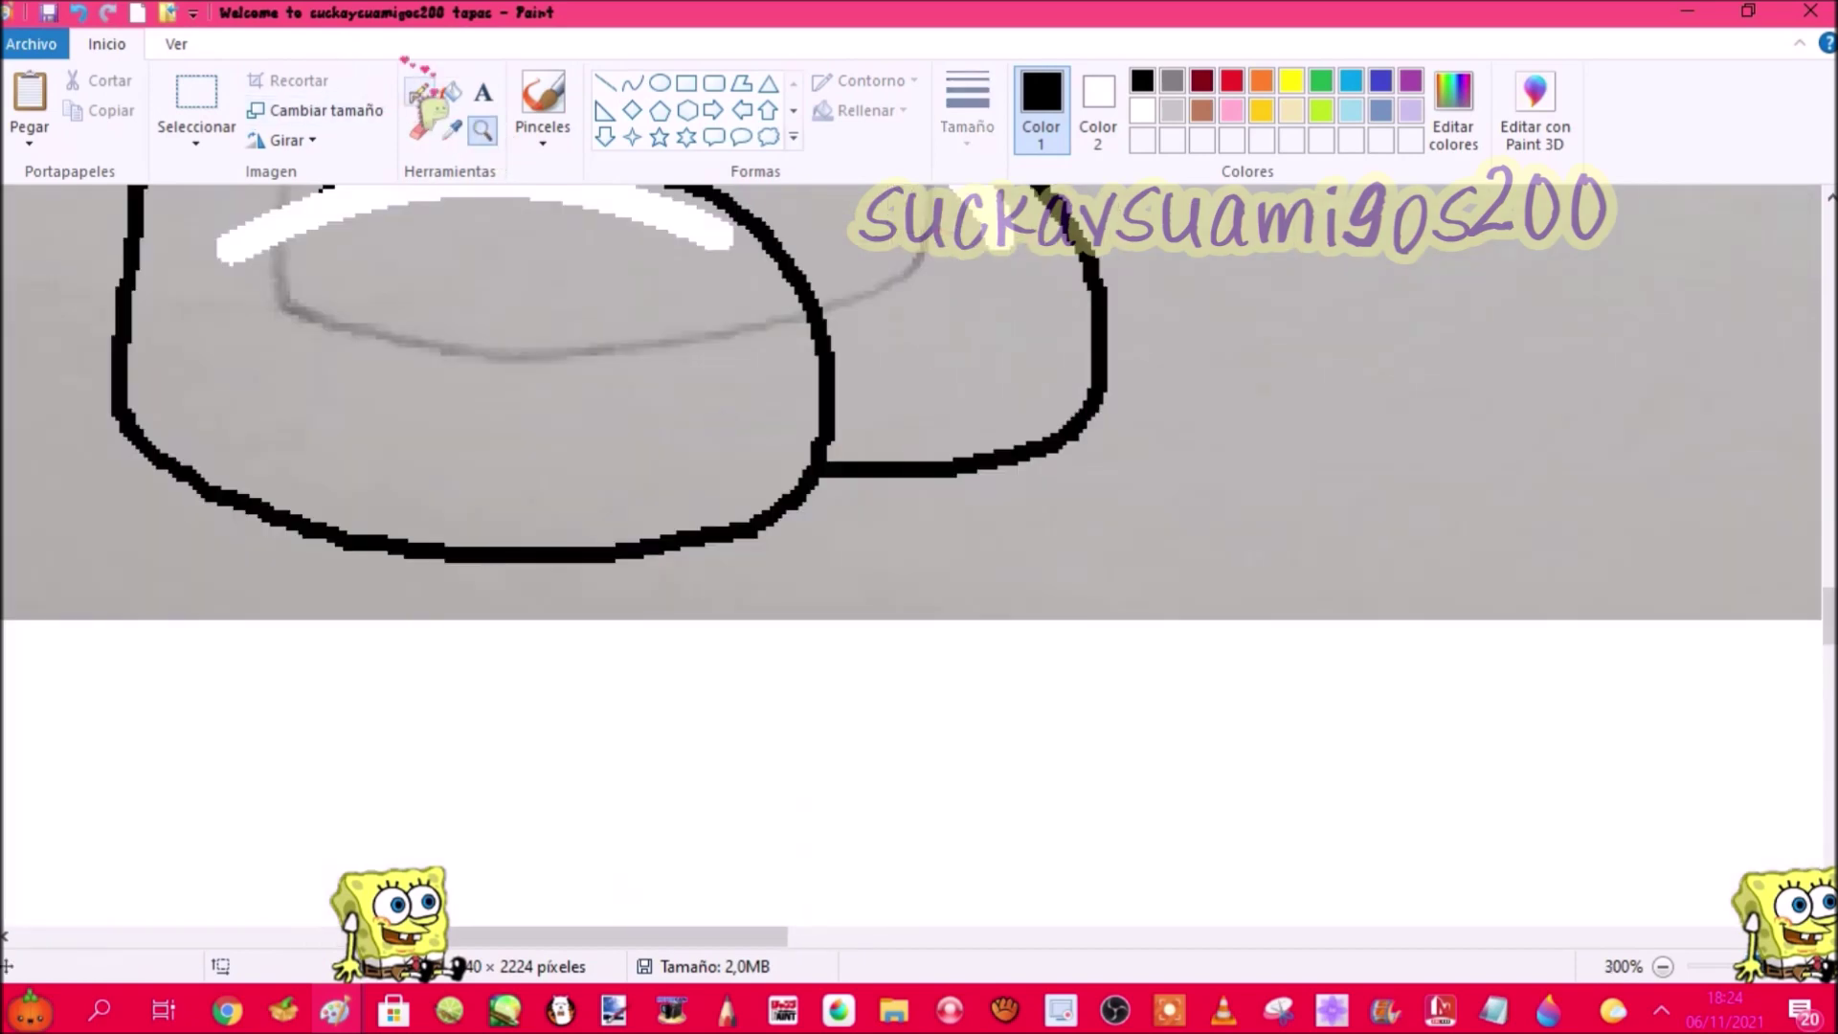
scroll(579, 707, "up", 2)
left_click_drag(523, 725, 500, 455)
right_click_drag(493, 456, 517, 529)
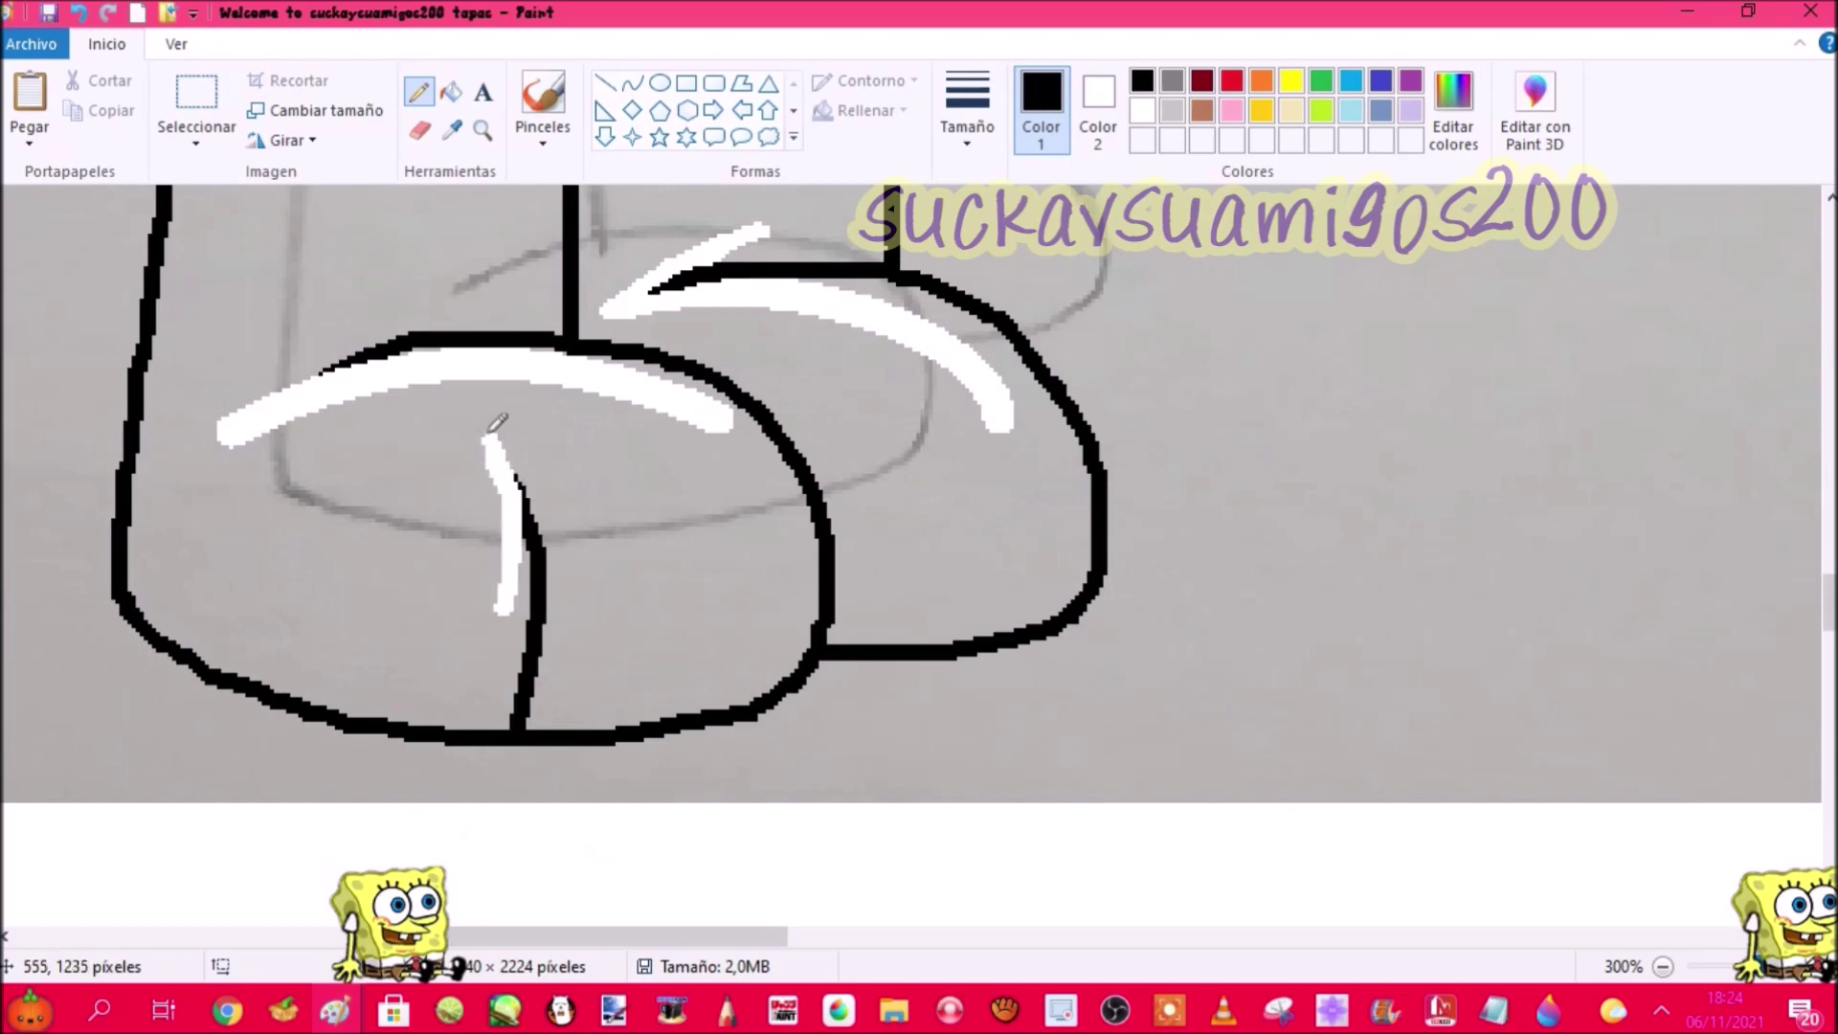
left_click_drag(735, 710, 732, 543)
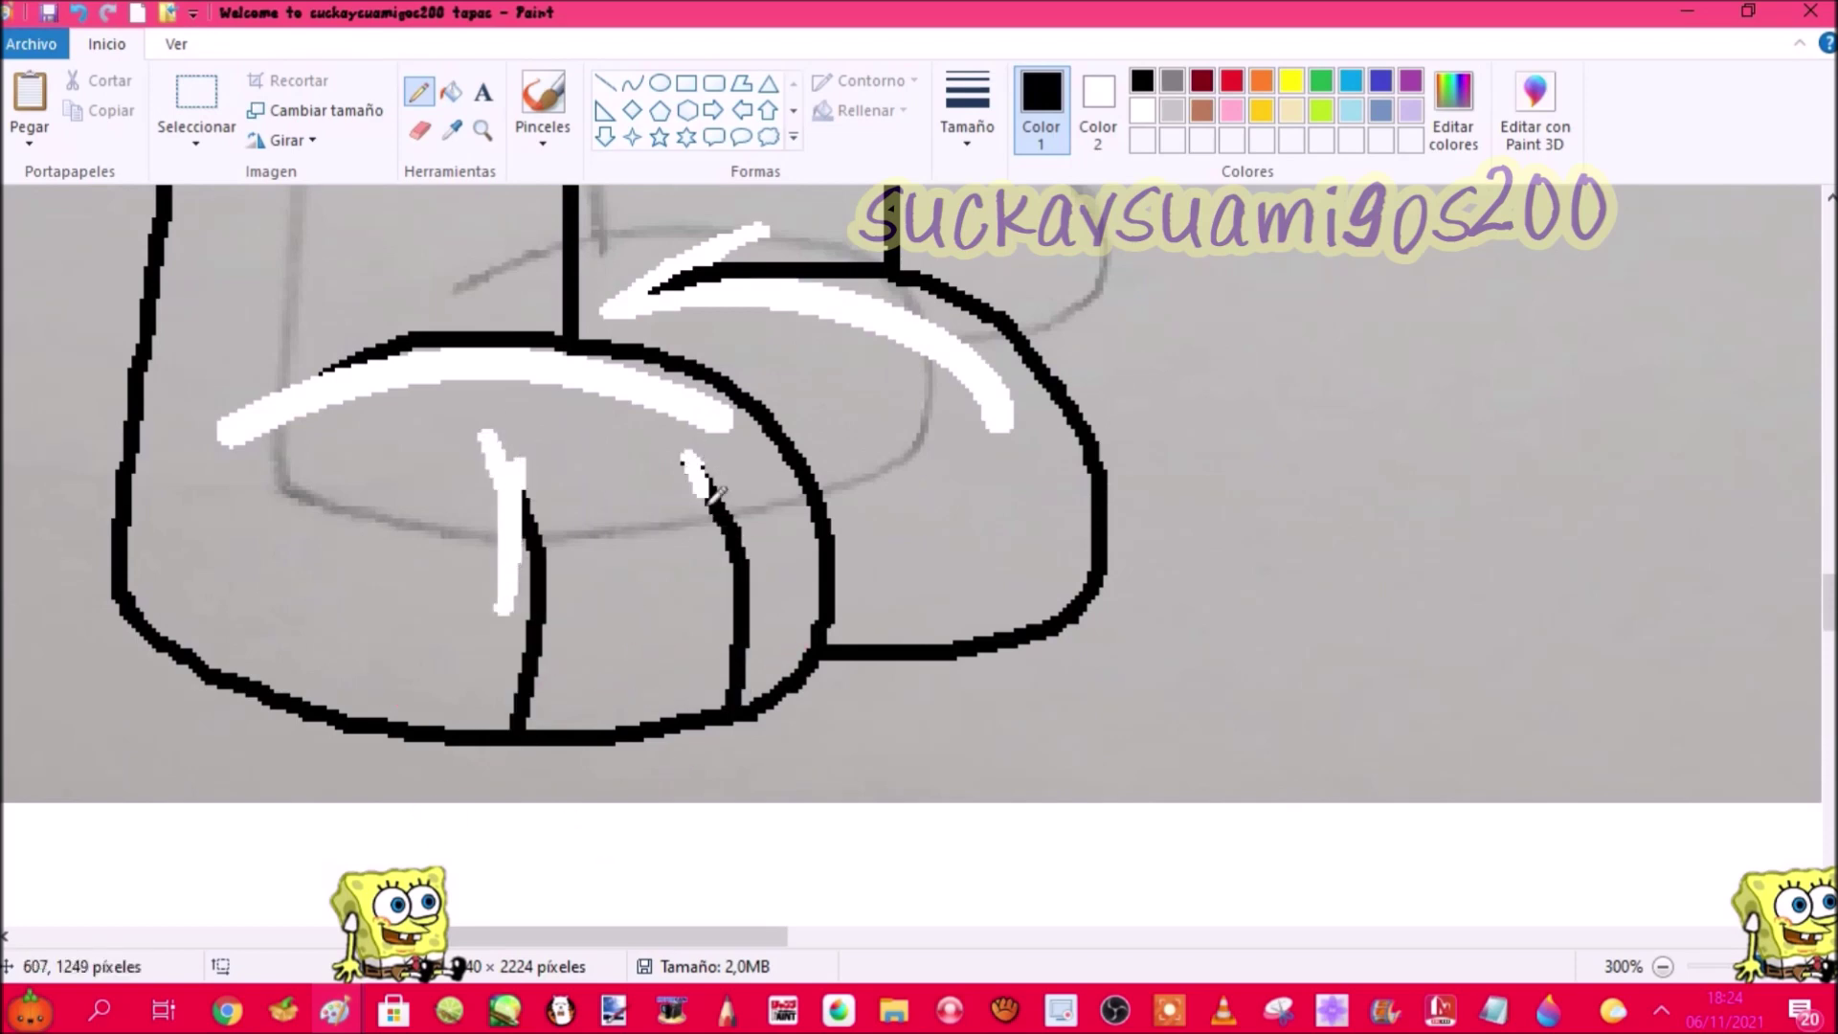
Step: Draw two curved black toe lines on the rear foot and taper their upper ends with white strokes
left_click_drag(900, 646, 876, 441)
right_click(868, 437)
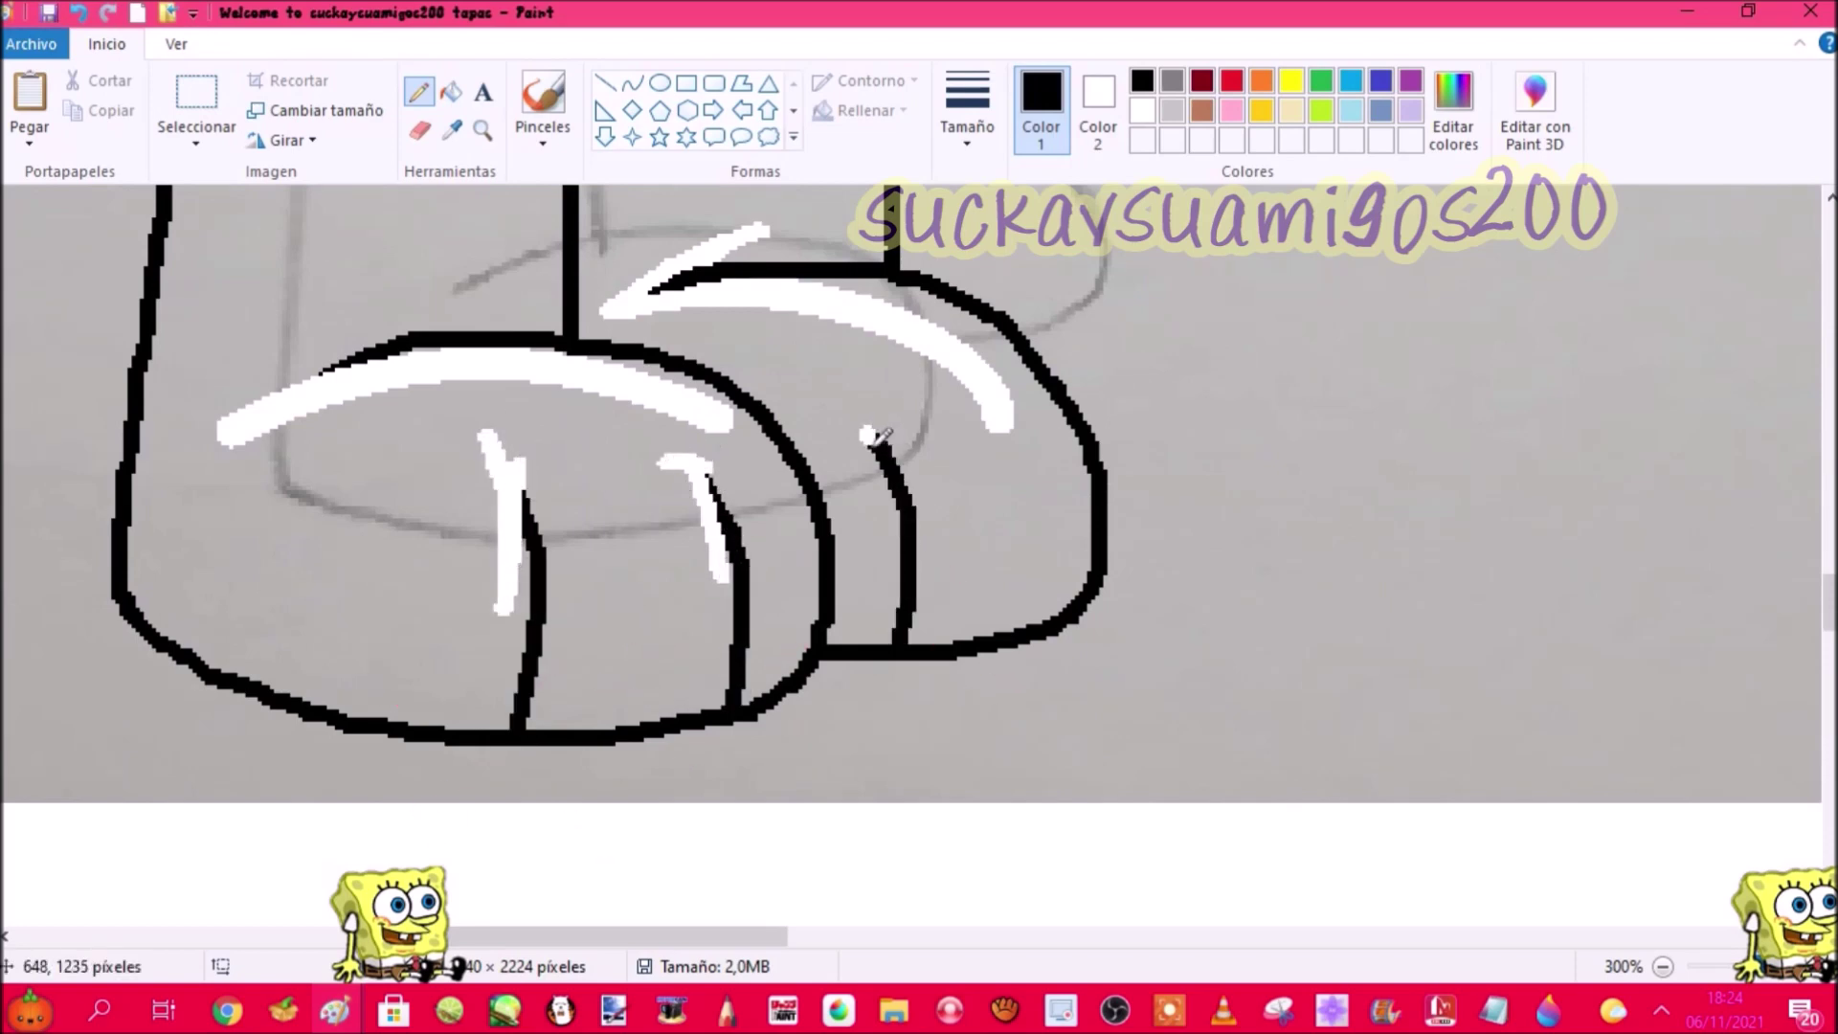
left_click_drag(1056, 551, 991, 417)
right_click_drag(972, 410, 1017, 531)
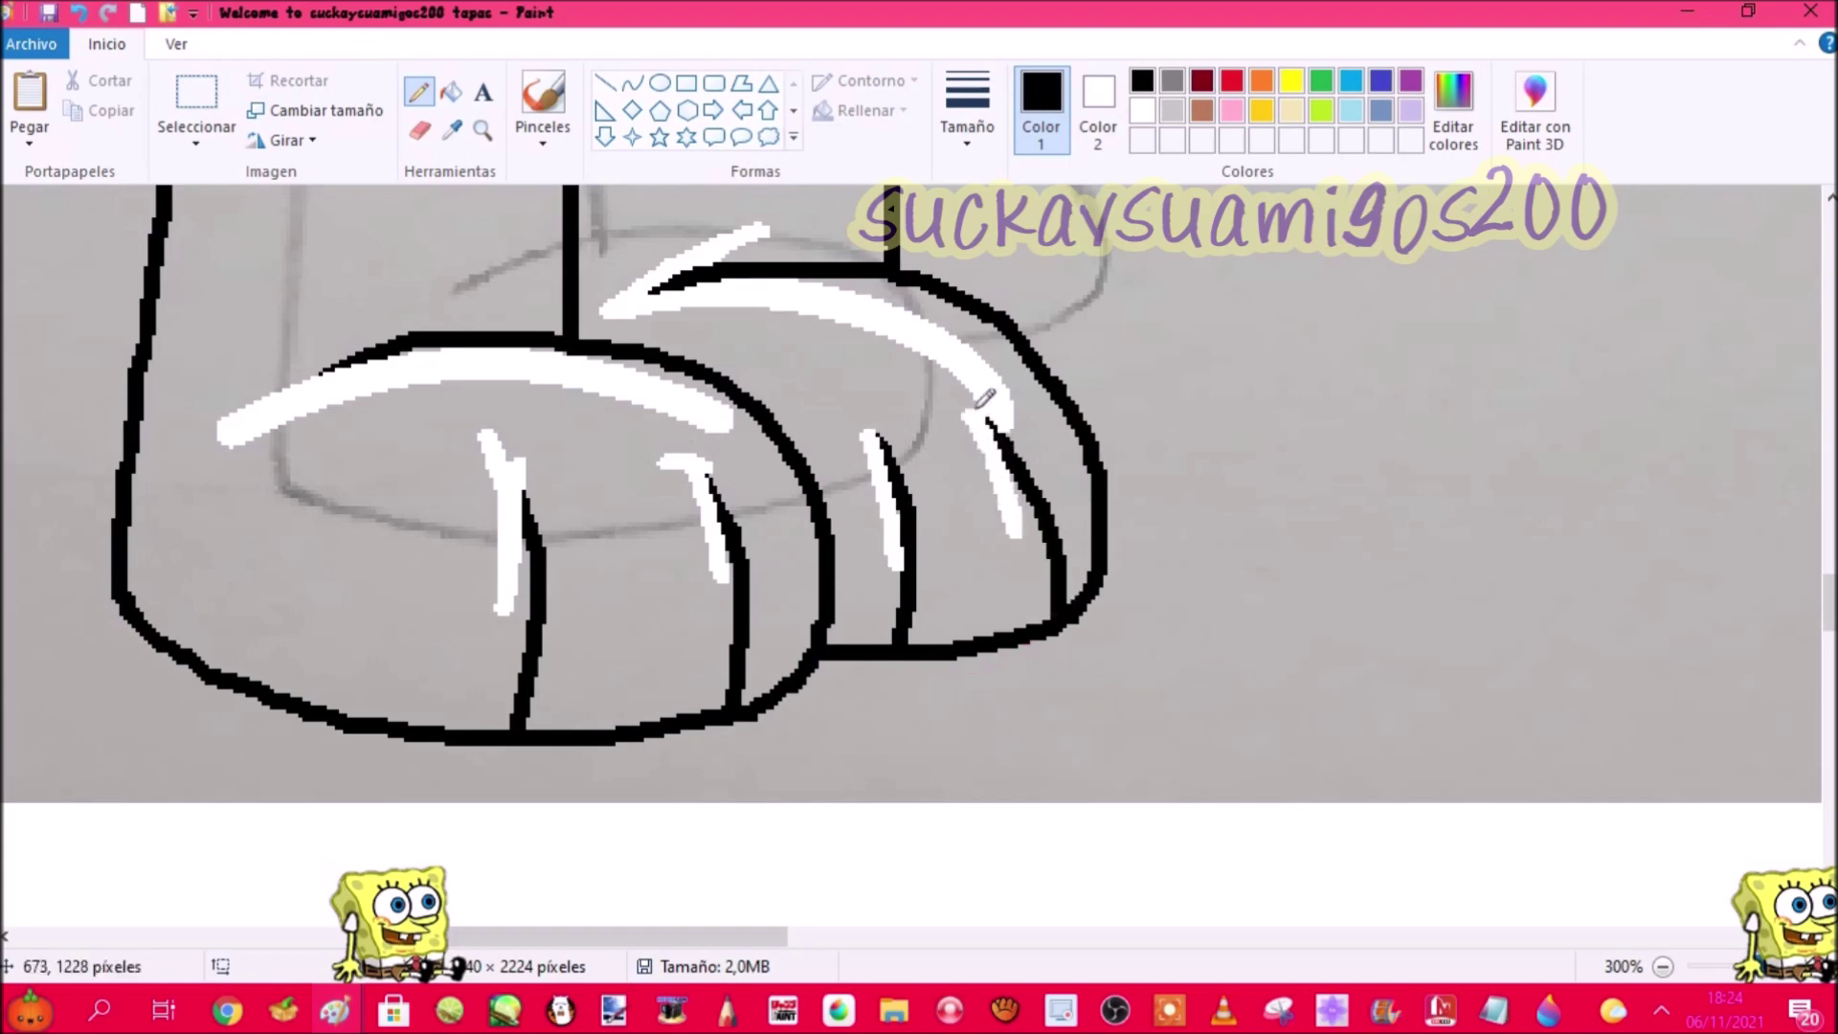
Step: Select both legs and feet with a free-form outline, narrow the selection to about 320 pixels wide and position it against the skirt hem
scroll(996, 415, "up", 4)
left_click(483, 131)
right_click(706, 492)
right_click(706, 491)
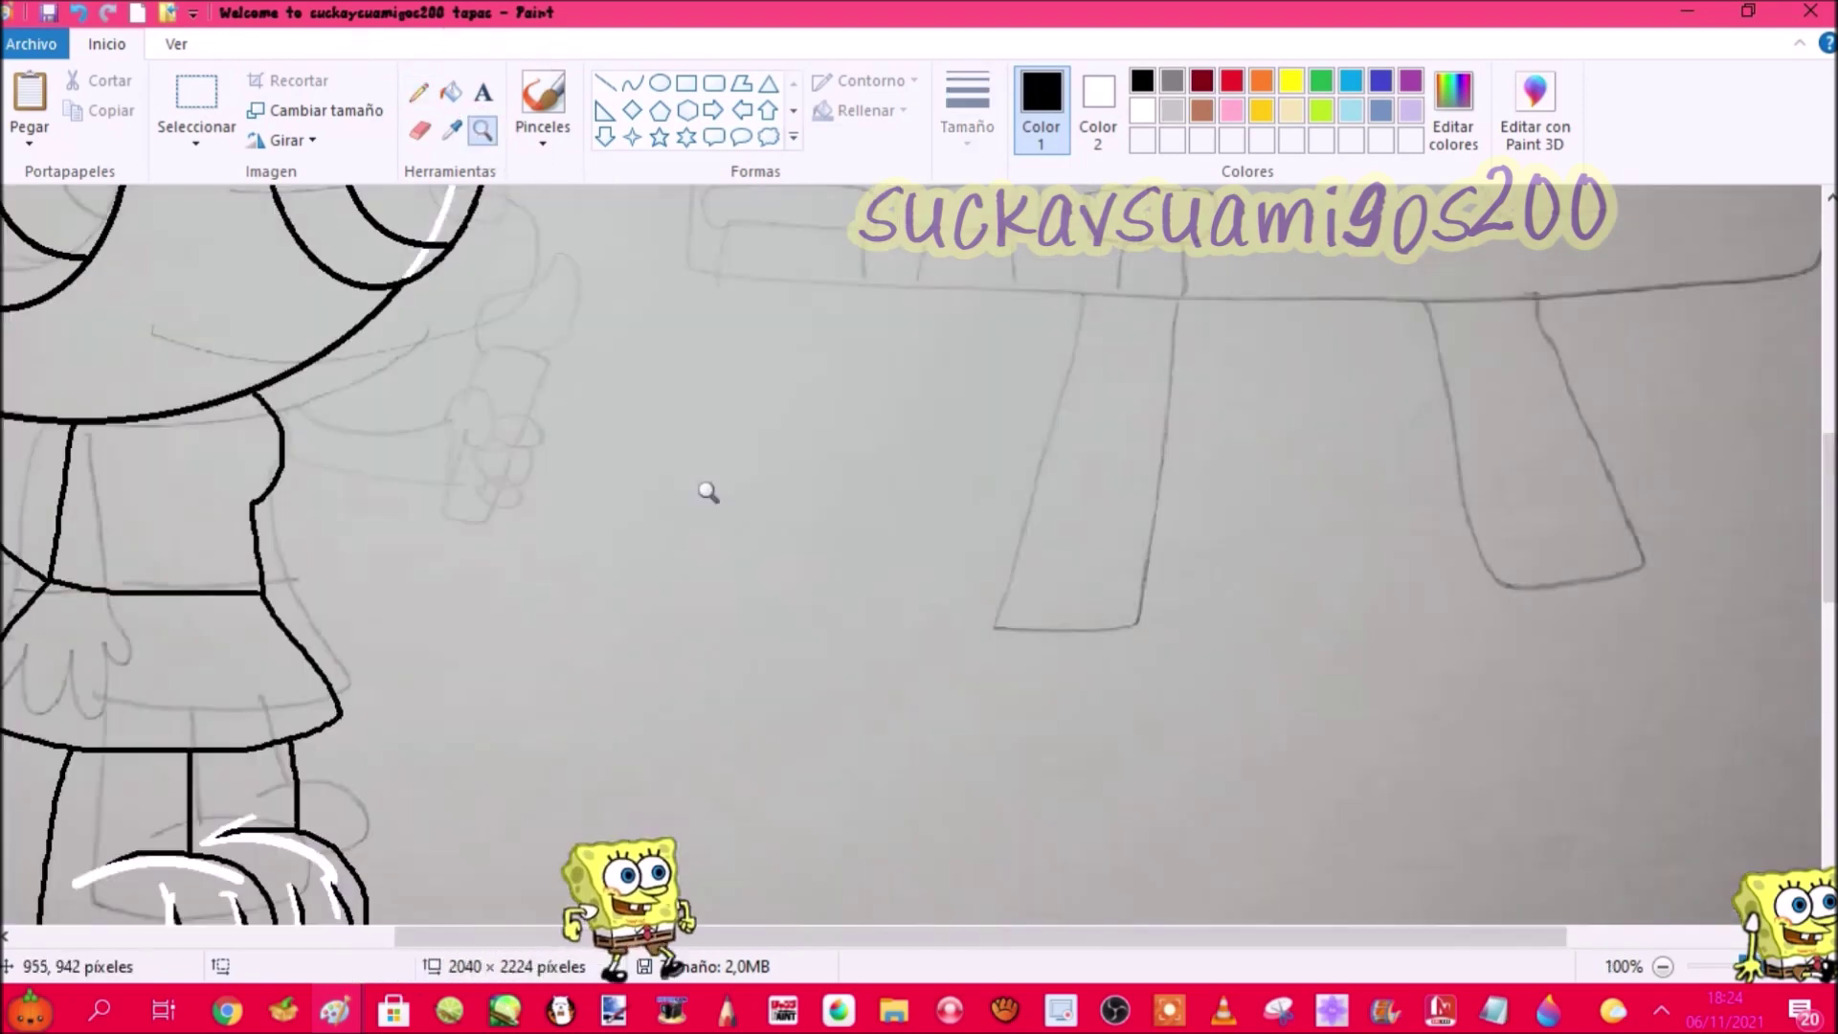
right_click(706, 492)
left_click(381, 540)
left_click(754, 540)
left_click(188, 140)
left_click(223, 236)
mouse_move(757, 350)
left_mouse_down()
mouse_move(678, 347)
mouse_move(627, 819)
mouse_move(1331, 392)
mouse_move(1211, 324)
mouse_move(756, 350)
left_mouse_up()
mouse_move(962, 476)
left_mouse_down()
mouse_move(894, 493)
mouse_move(908, 861)
left_mouse_up()
scroll(895, 493, "up", 2)
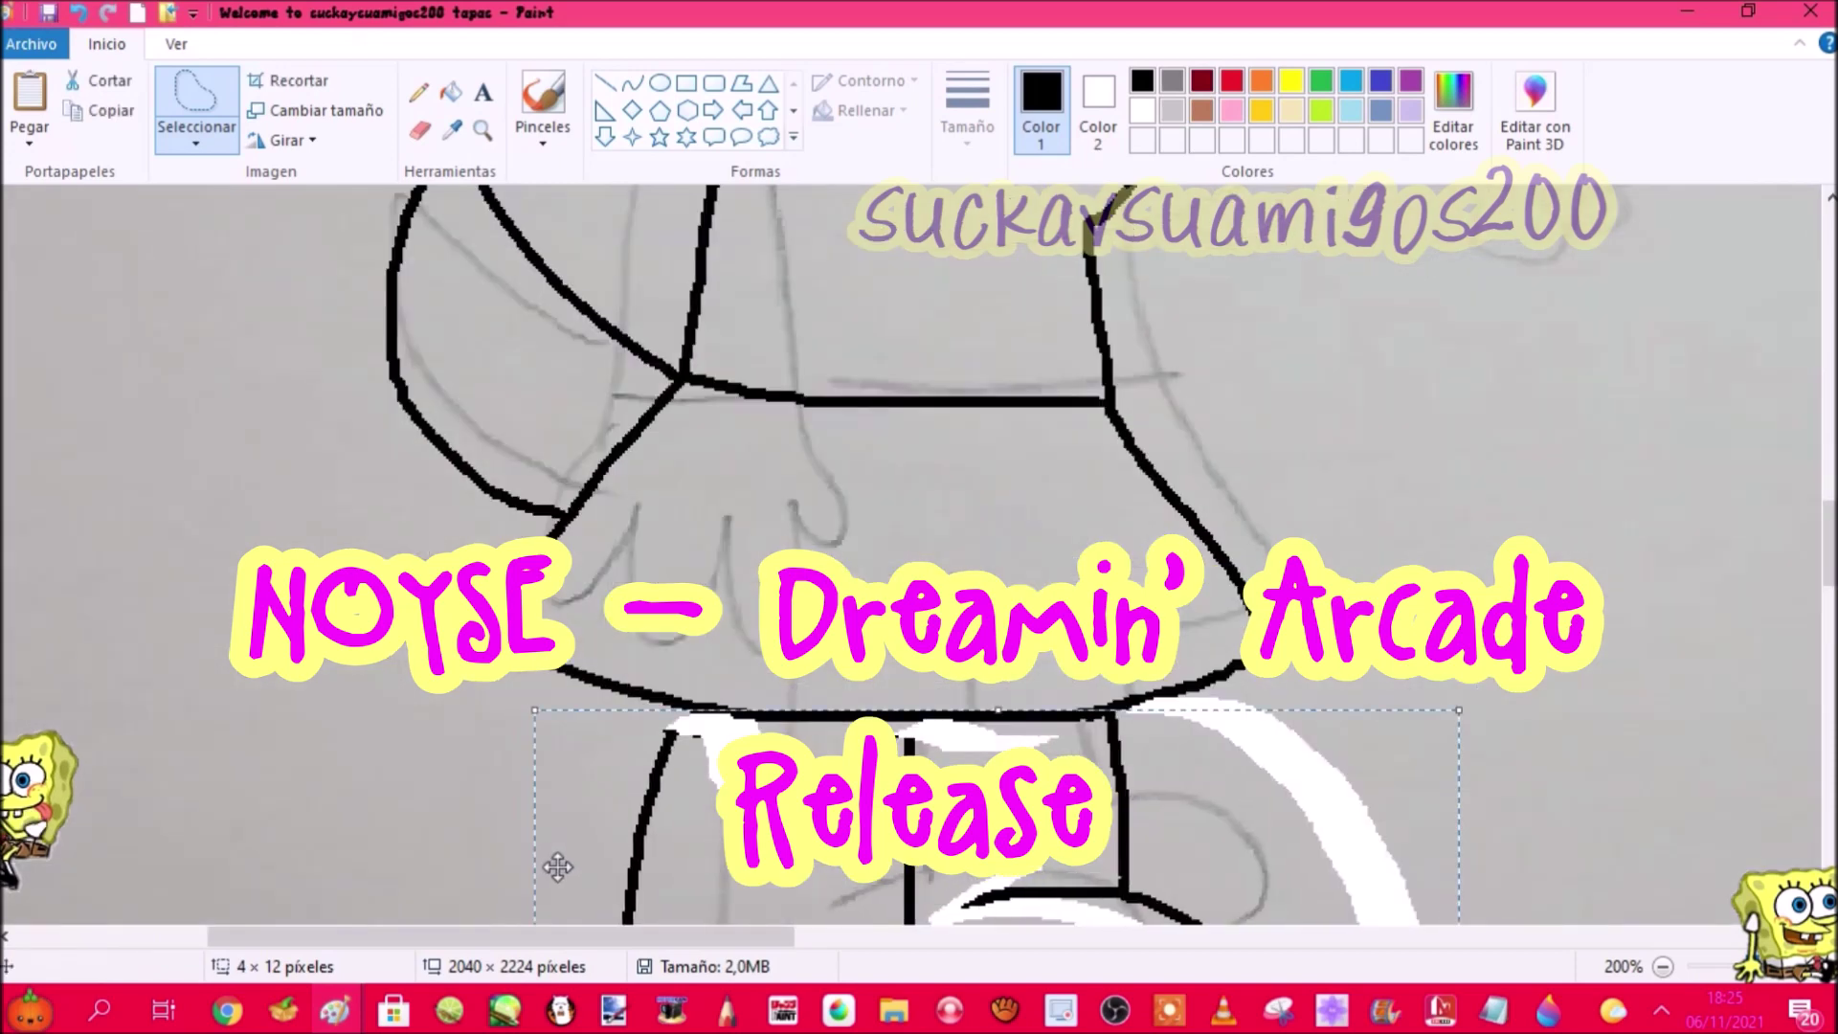
scroll(557, 866, "down", 1)
left_click_drag(542, 789, 601, 790)
left_click_drag(795, 785, 868, 804)
scroll(751, 751, "up", 2)
scroll(860, 551, "down", 2)
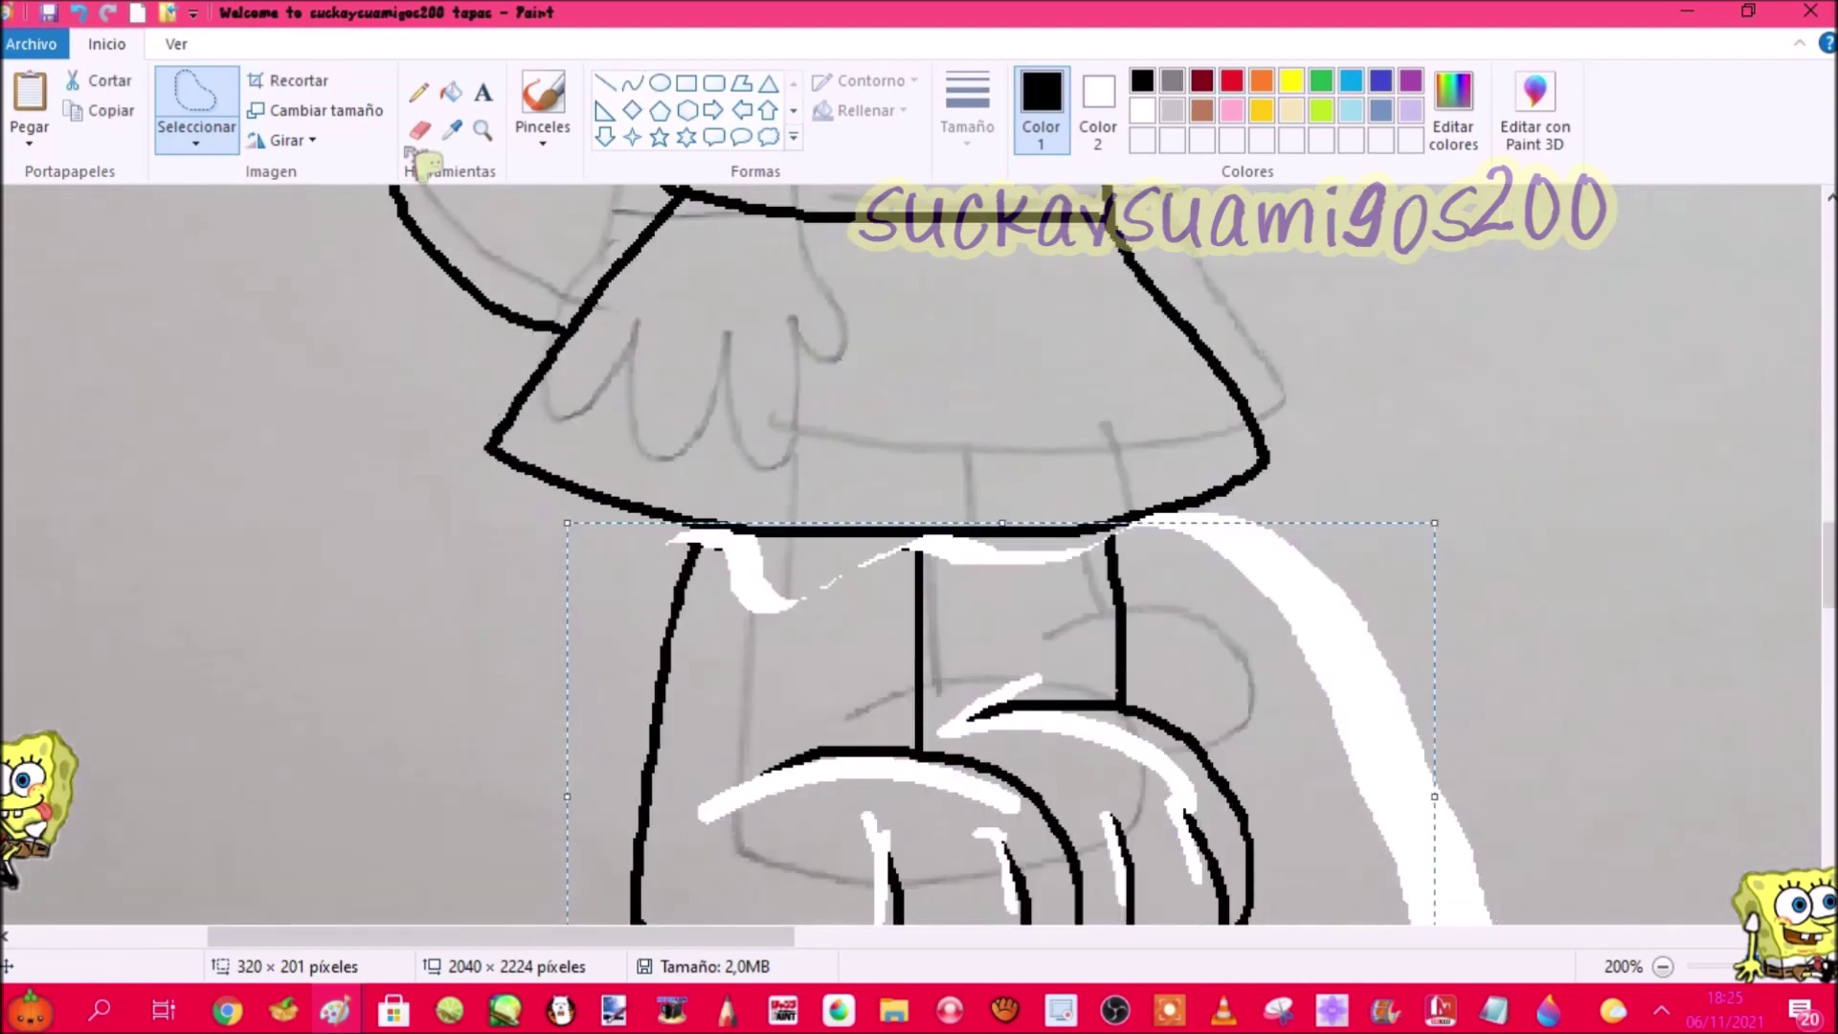
Step: Close the gaps between the leg lines and the skirt hem in black with the Pencil
left_click(419, 129)
left_click(421, 93)
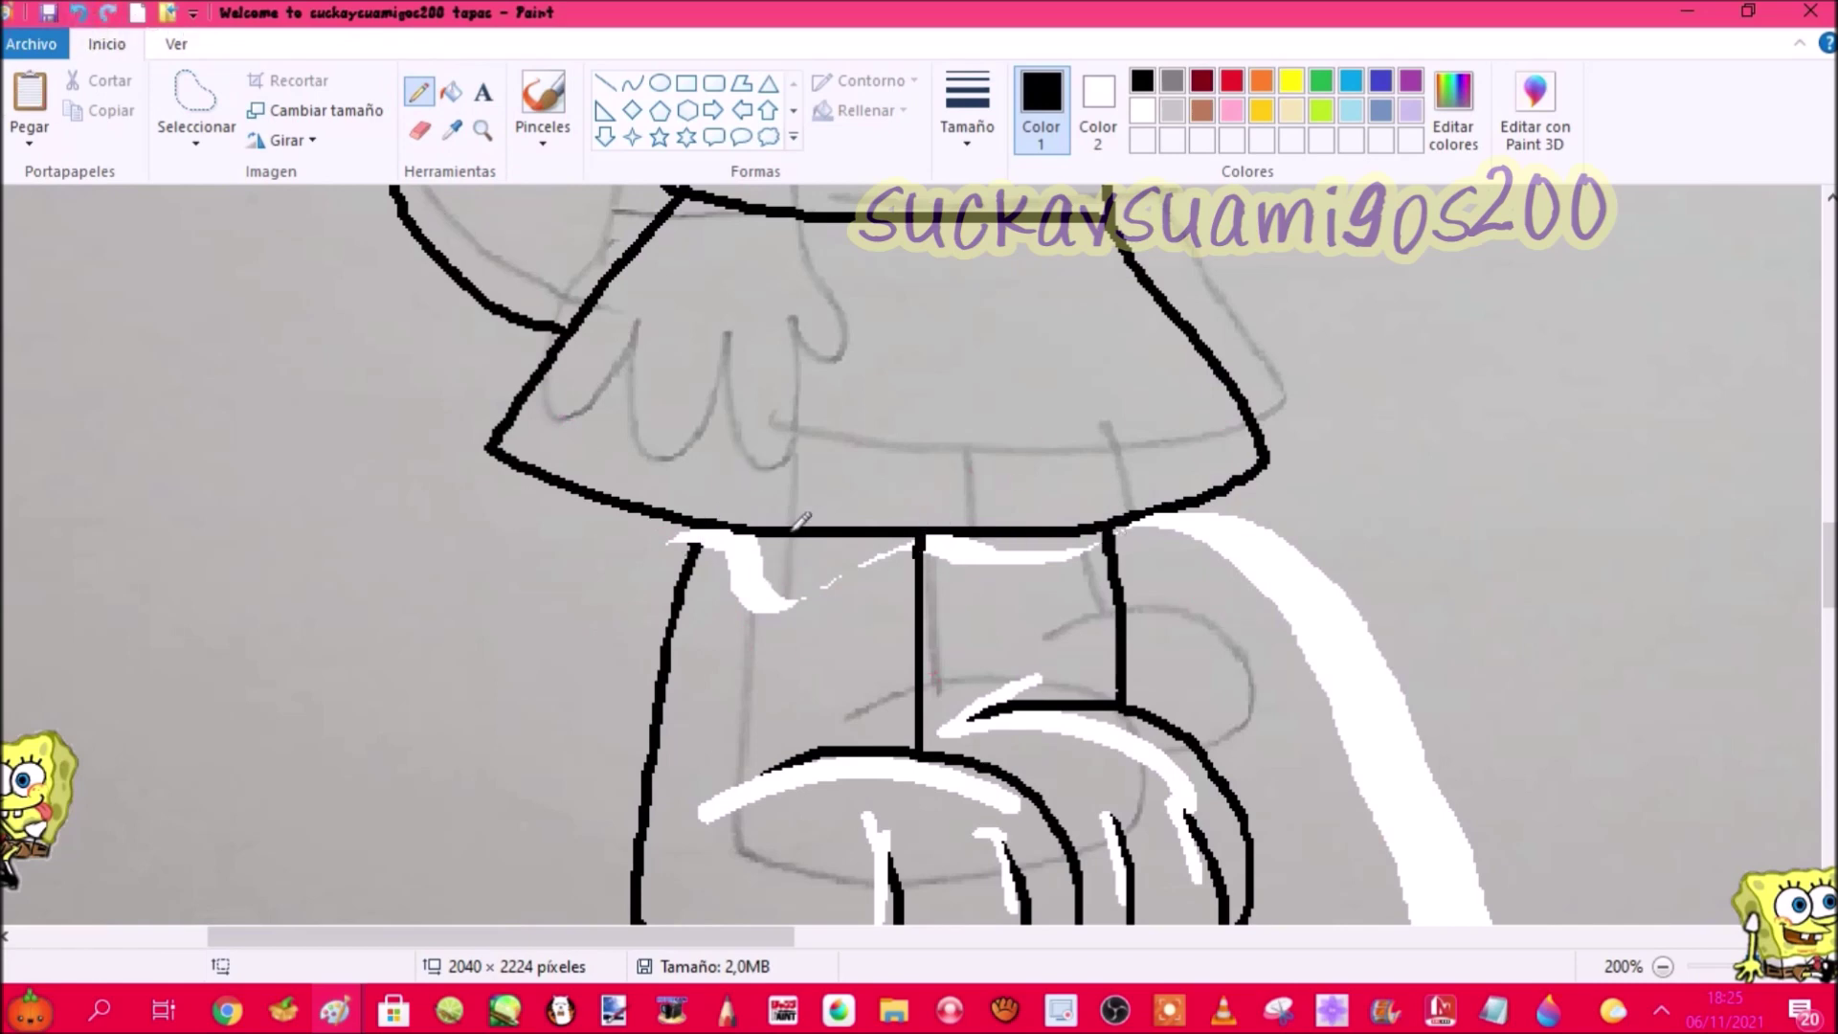
scroll(1224, 589, "down", 1)
scroll(1224, 589, "up", 3)
scroll(1224, 590, "down", 1)
scroll(512, 391, "down", 1)
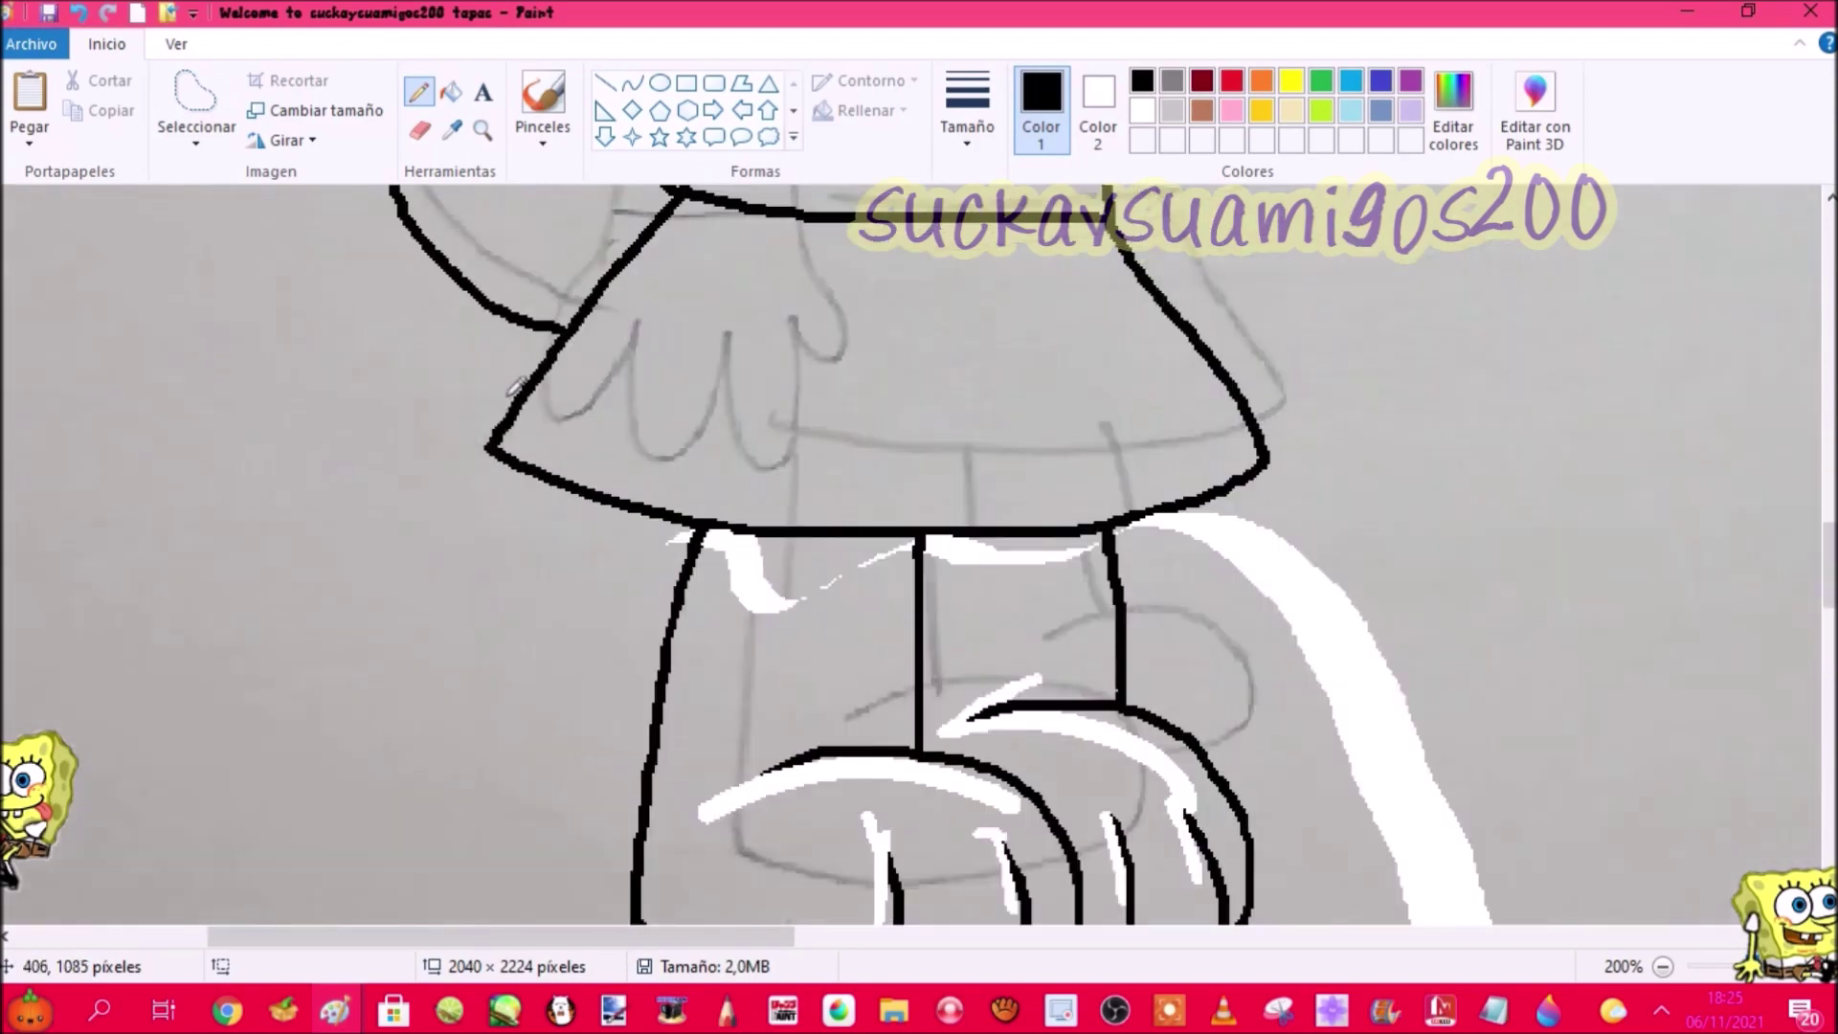
Step: Trace the lowered hand over the skirt in red with the Pencil, outlining its fingers and thumb
scroll(511, 390, "up", 2)
left_click(483, 131)
right_click(484, 630)
scroll(594, 361, "up", 2)
scroll(490, 359, "down", 2)
left_click(493, 363)
mouse_move(335, 1011)
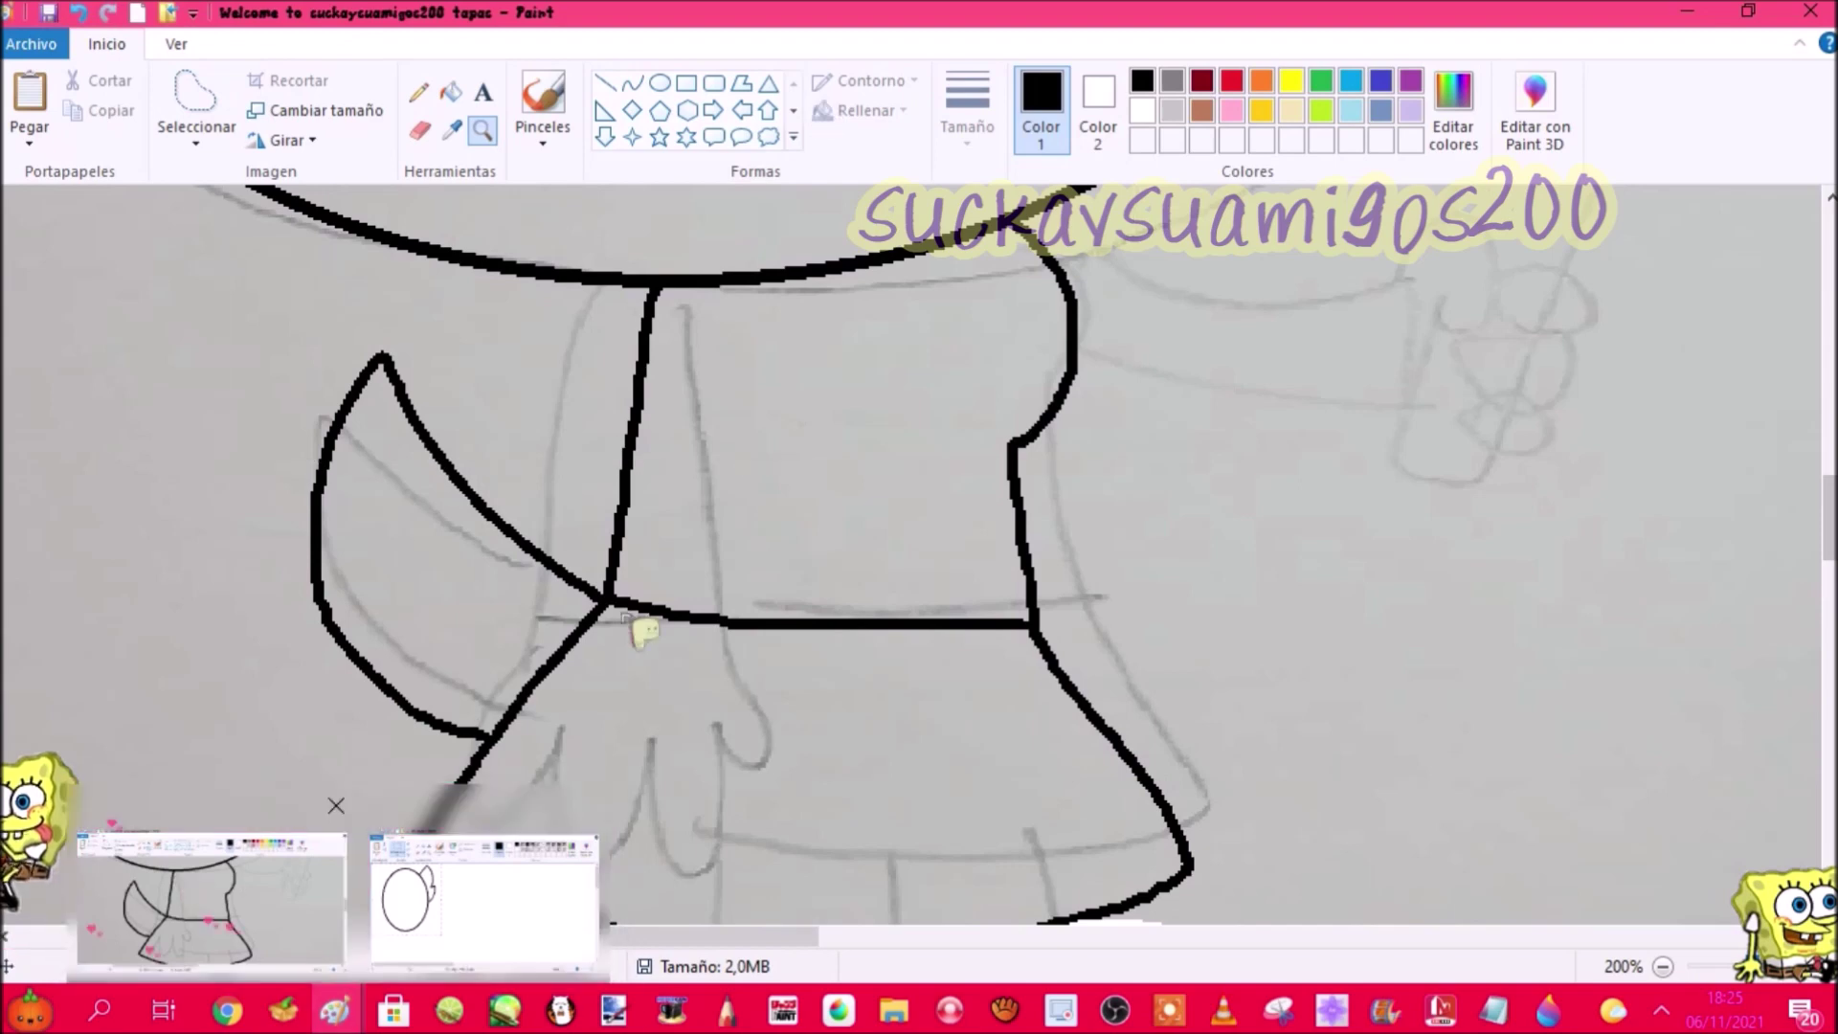
left_click(644, 616)
left_click(418, 92)
left_click(1233, 81)
mouse_move(593, 388)
left_mouse_down()
mouse_move(474, 474)
mouse_move(572, 493)
mouse_move(660, 567)
left_mouse_up()
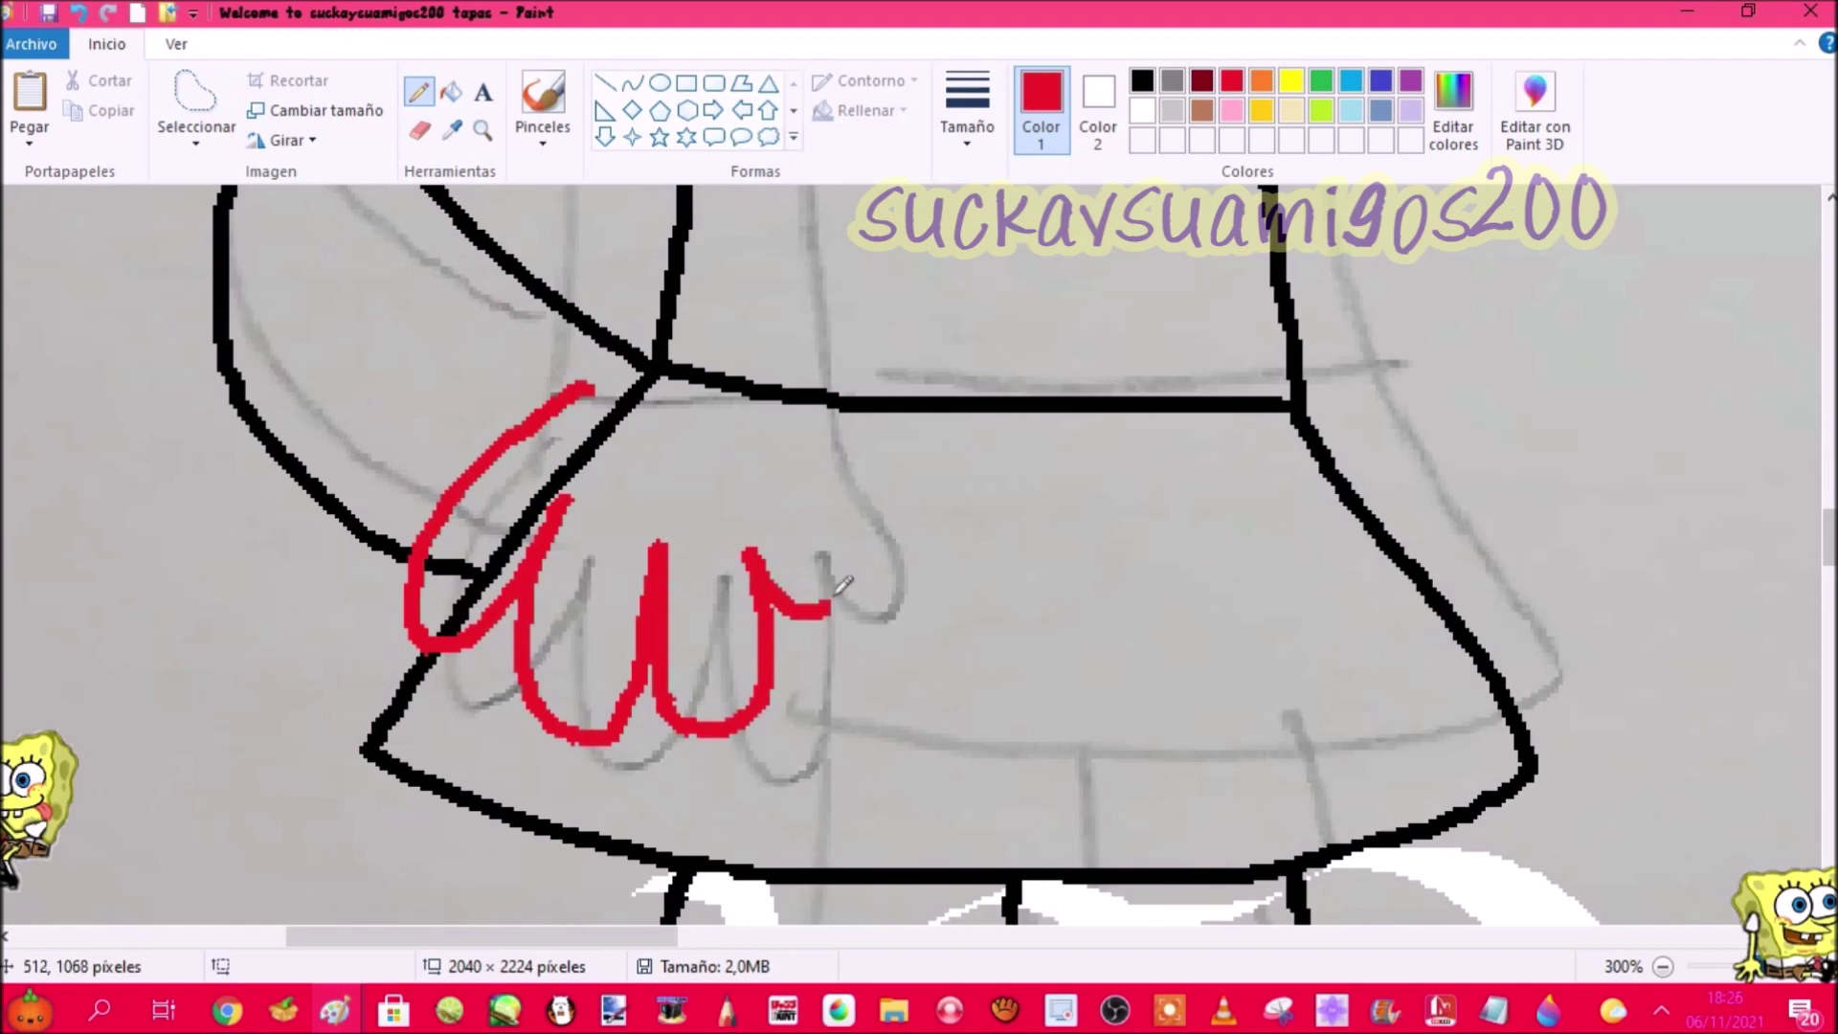
left_click_drag(834, 595, 805, 483)
Step: Outline the lowered arm in red from below the head to the hand and add thick black strokes between the fingers
scroll(804, 476, "up", 2)
scroll(802, 708, "down", 1)
scroll(795, 747, "up", 1)
left_click_drag(803, 841, 809, 345)
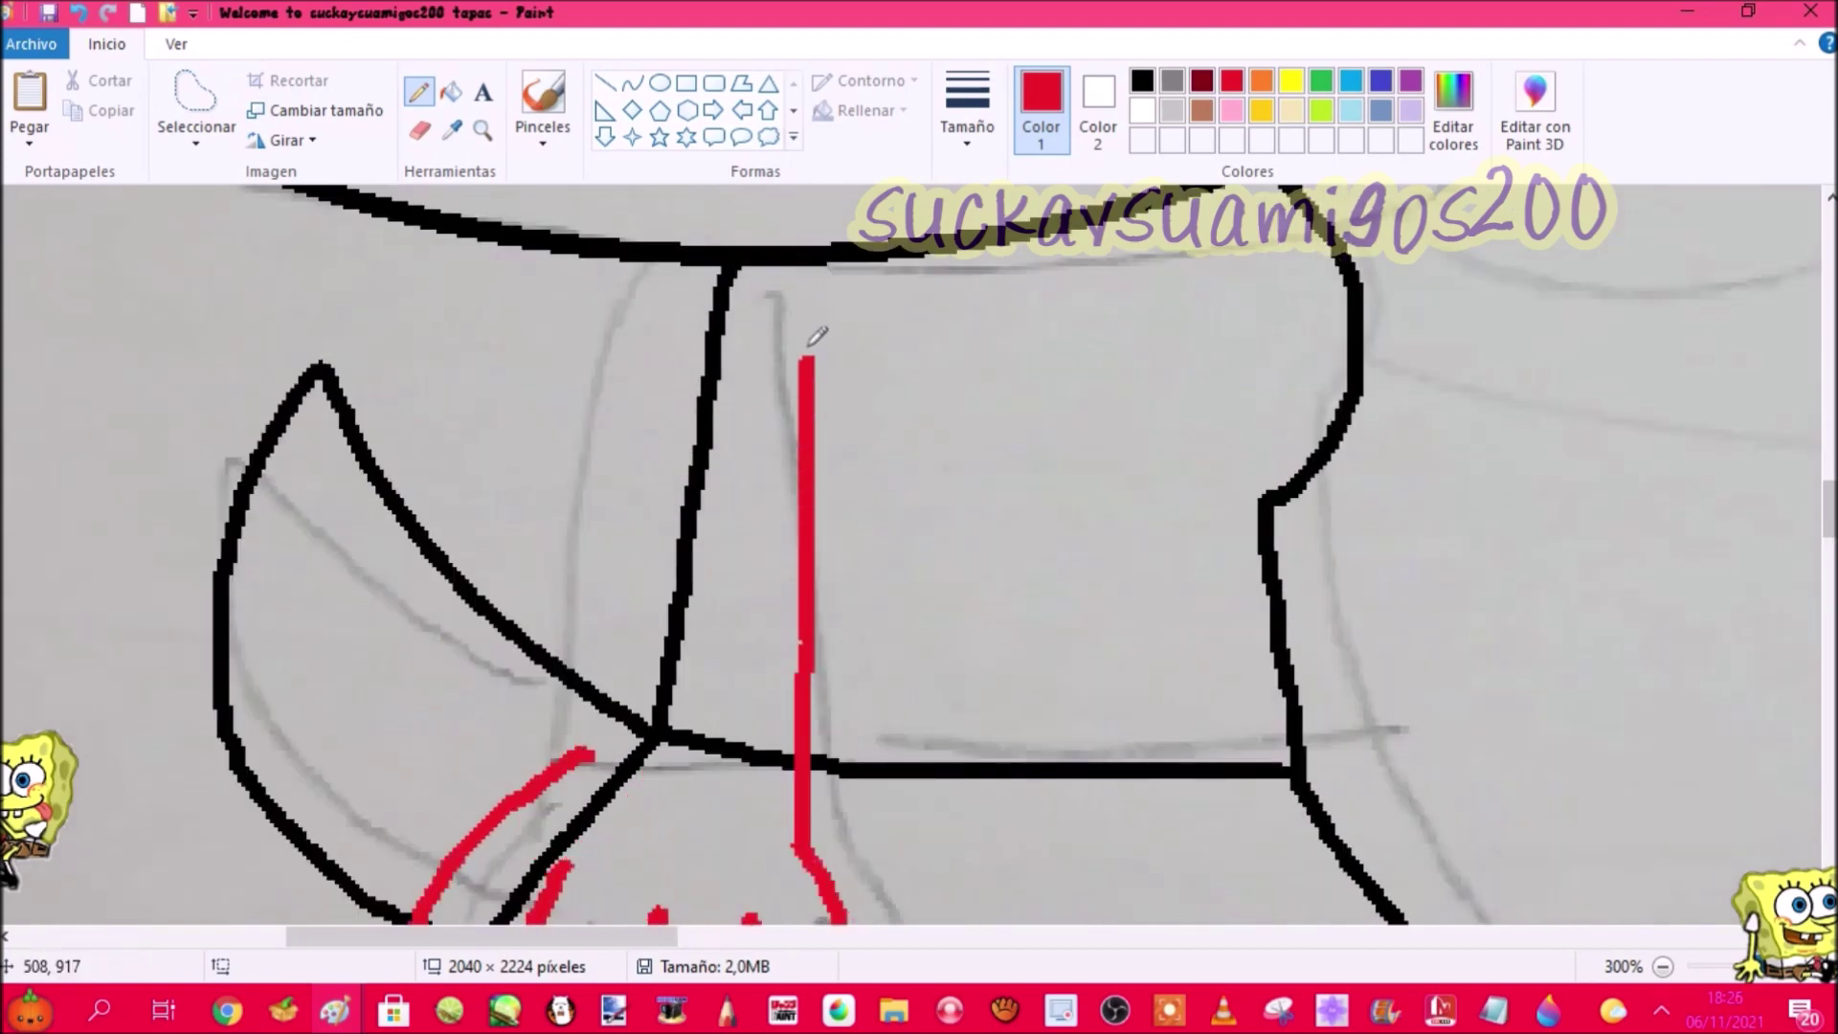
mouse_move(700, 271)
left_mouse_down()
mouse_move(581, 700)
mouse_move(809, 847)
left_mouse_up()
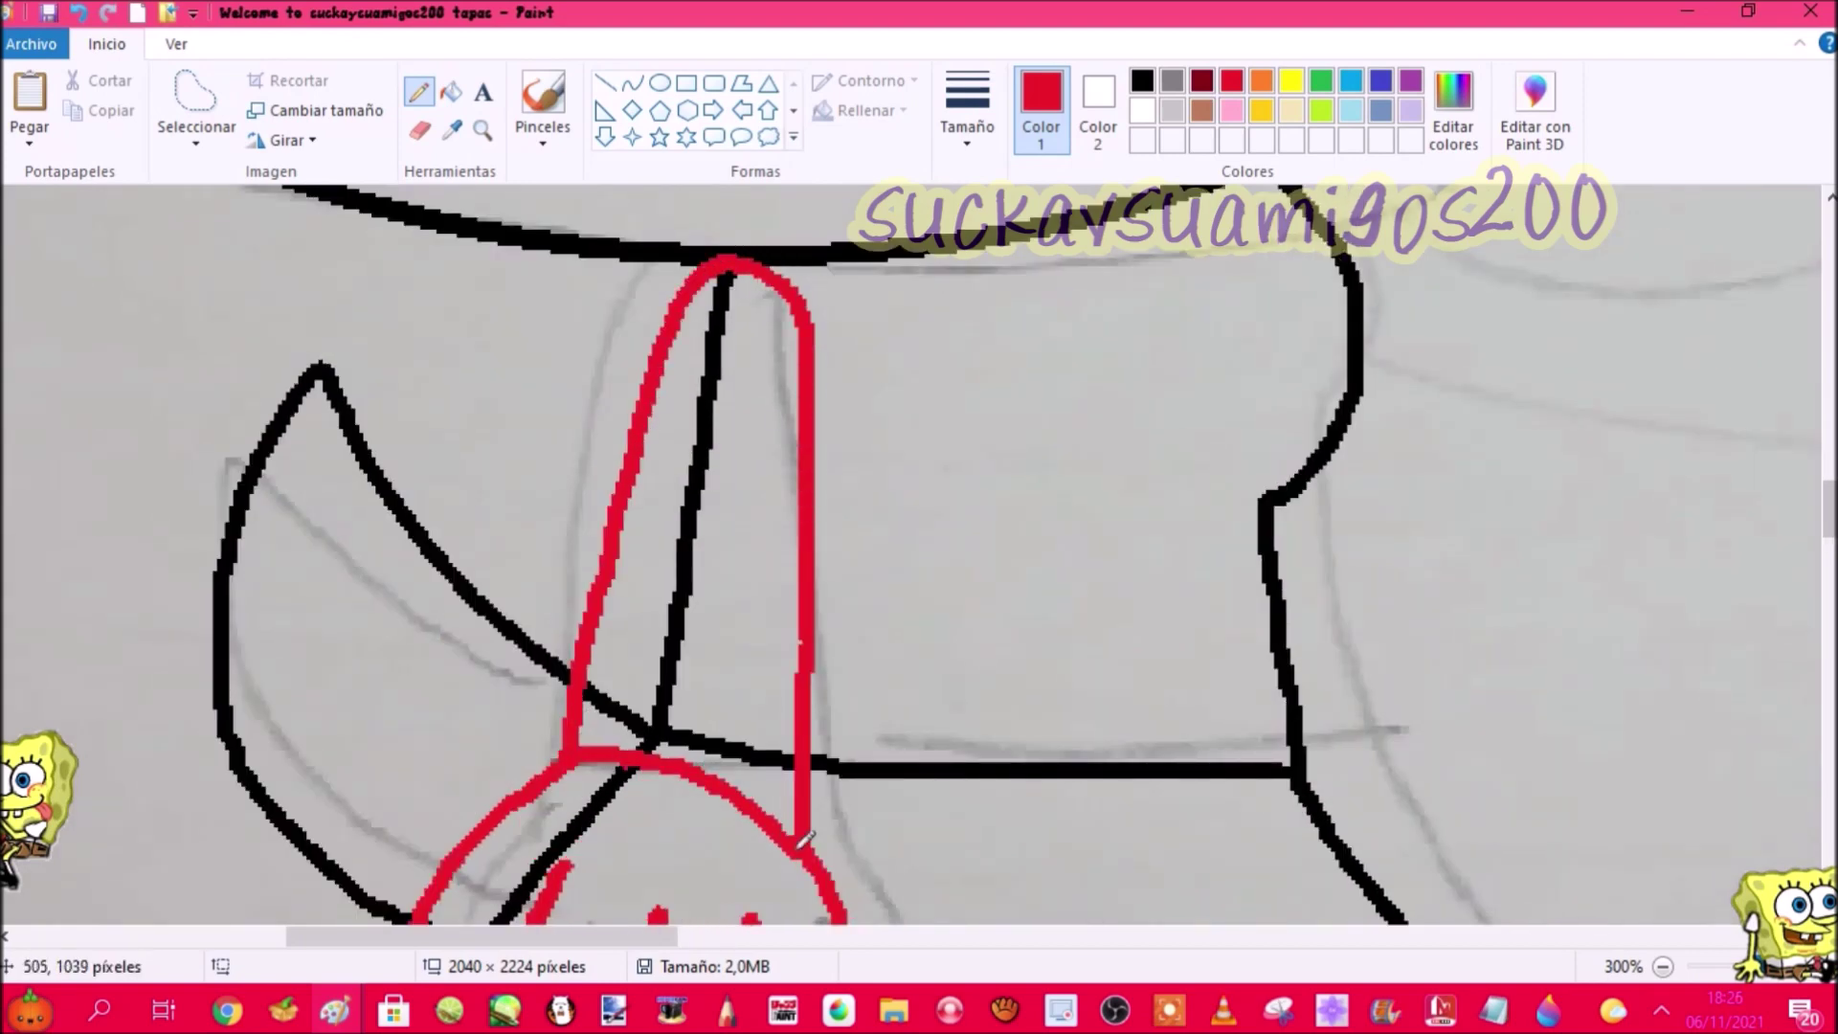
scroll(809, 847, "down", 4)
left_click(1143, 81)
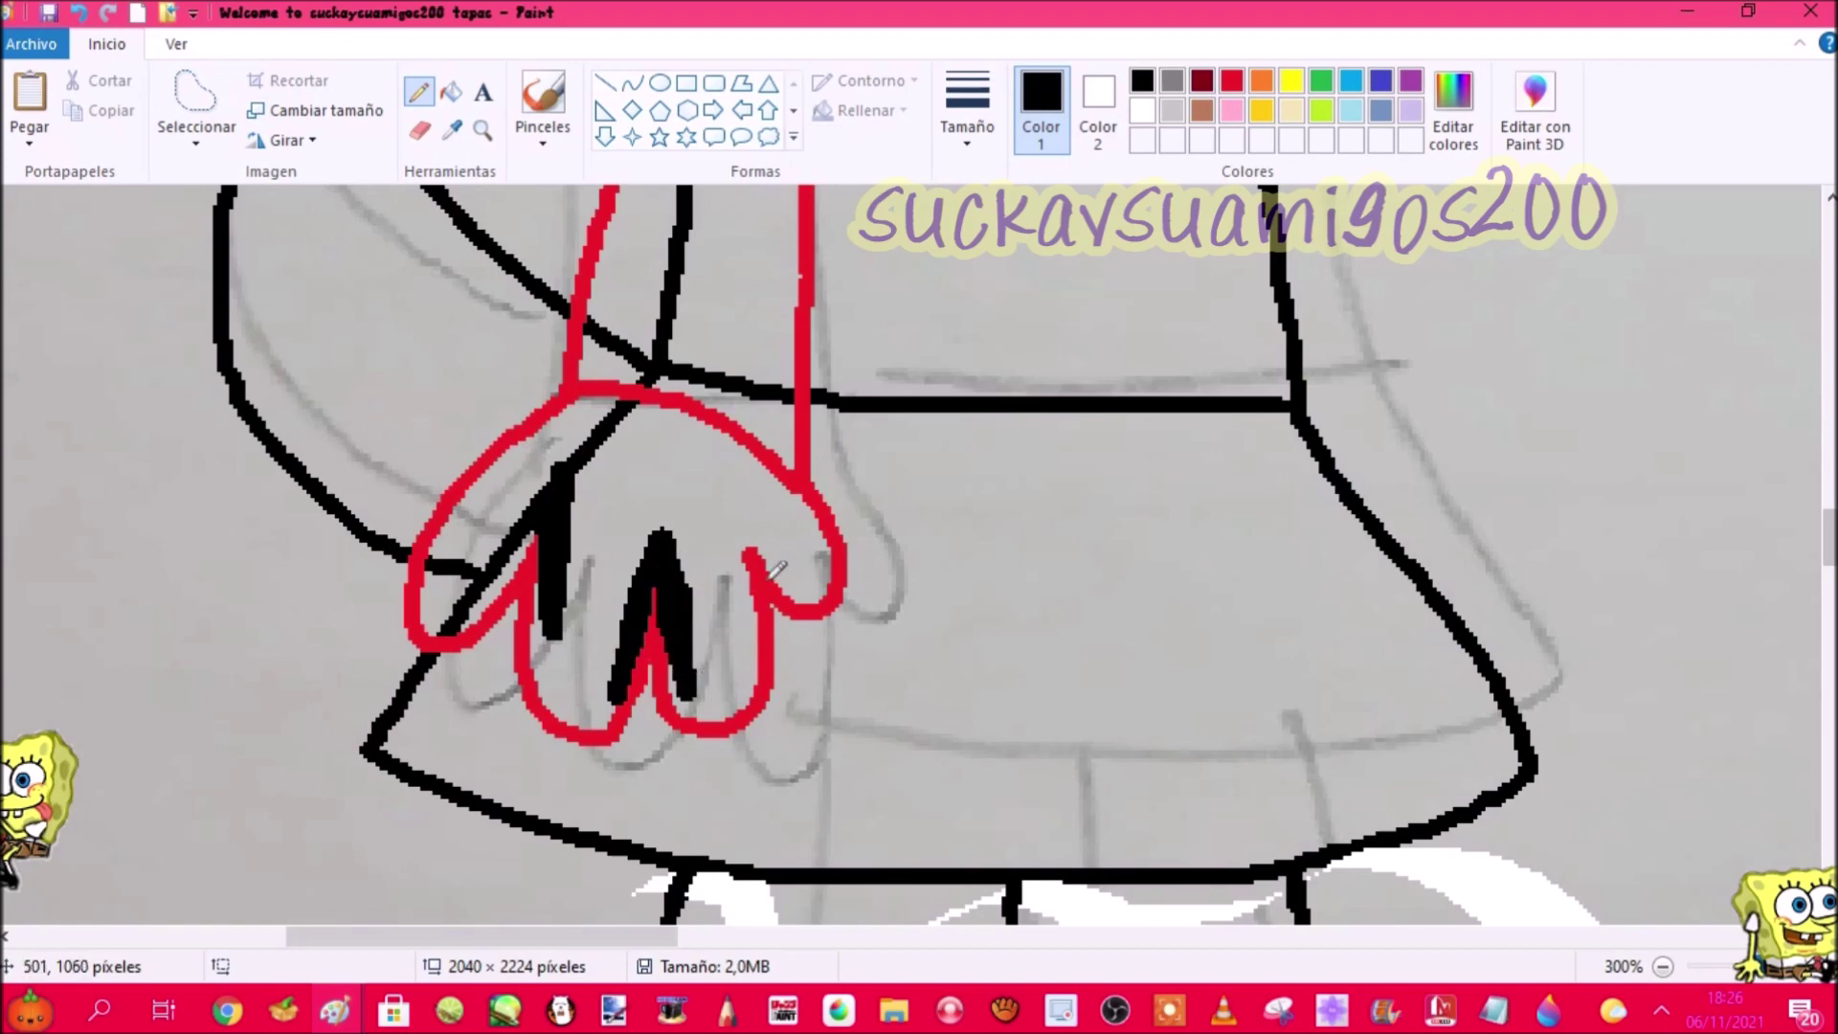
Step: Fill the dress lines inside the lowered arm and the finger strokes with white, and the red arm and hand outline with black
scroll(654, 378, "up", 3)
left_click(451, 94)
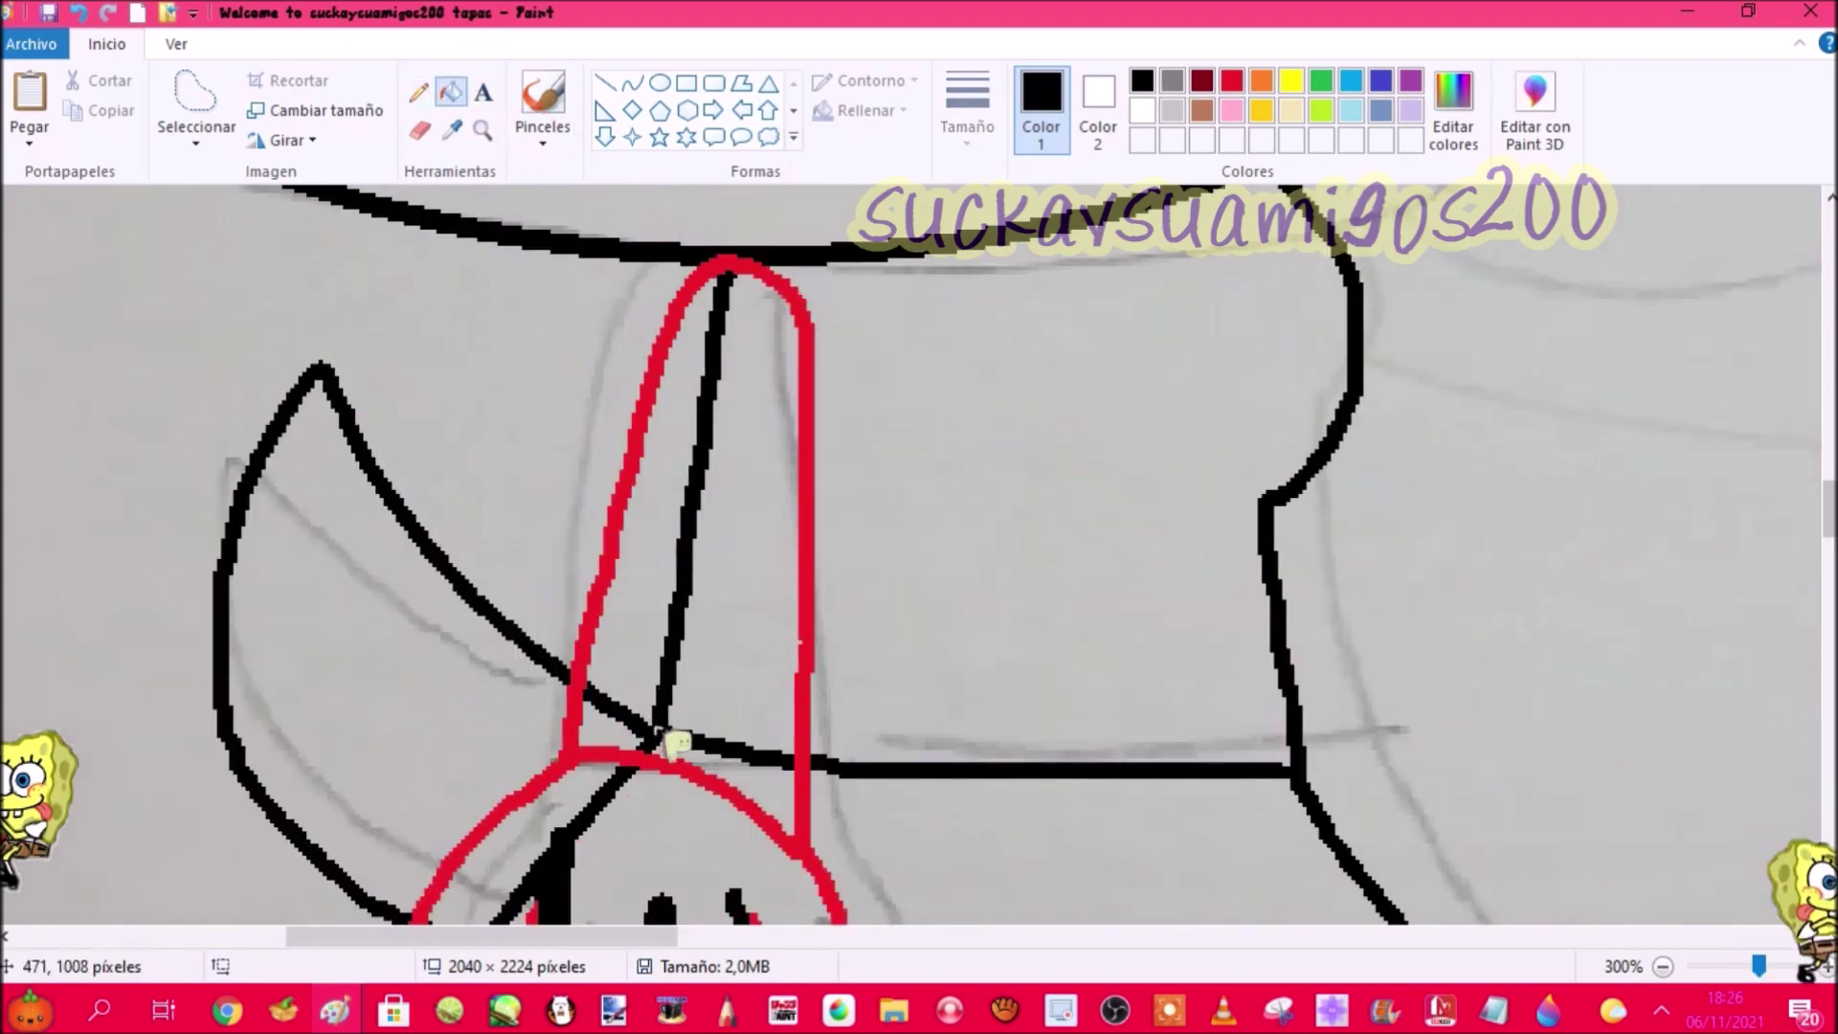
right_click(658, 733)
scroll(658, 733, "down", 3)
right_click(561, 565)
right_click(678, 570)
right_click(736, 536)
scroll(738, 537, "up", 3)
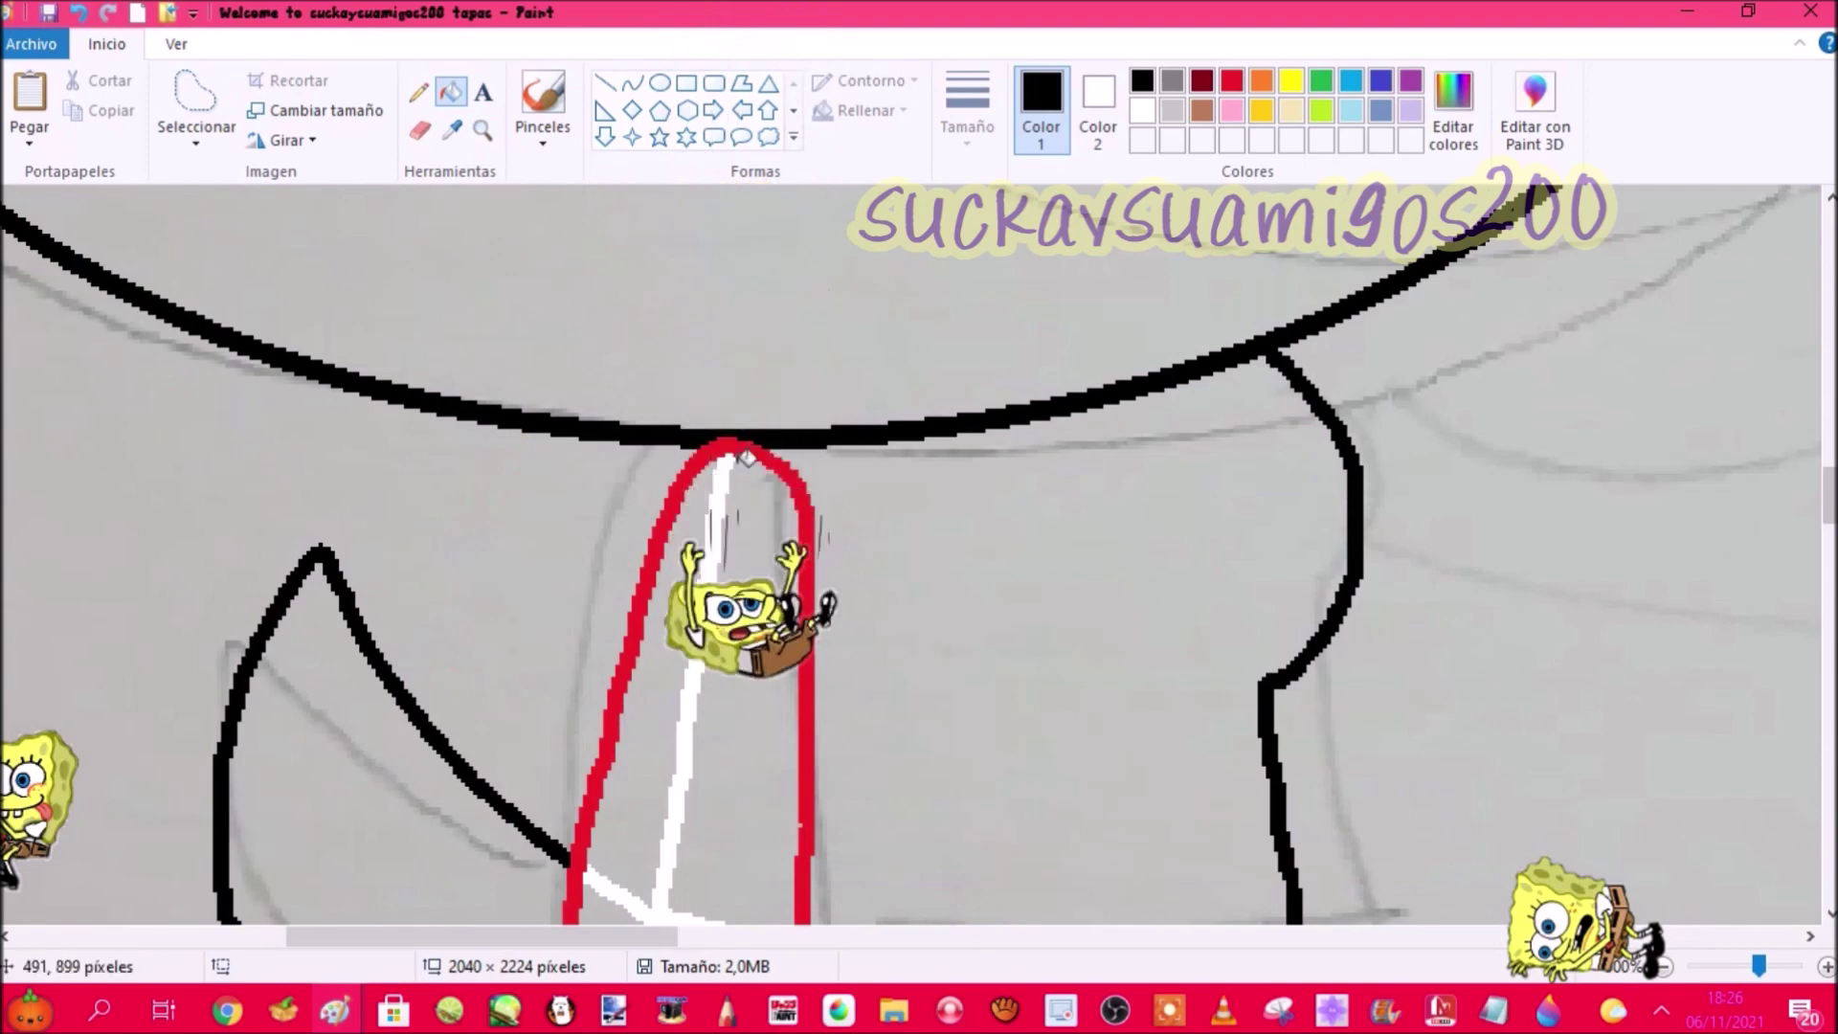
left_click(743, 446)
left_click(478, 131)
right_click(508, 426)
right_click(508, 431)
scroll(537, 574, "up", 3)
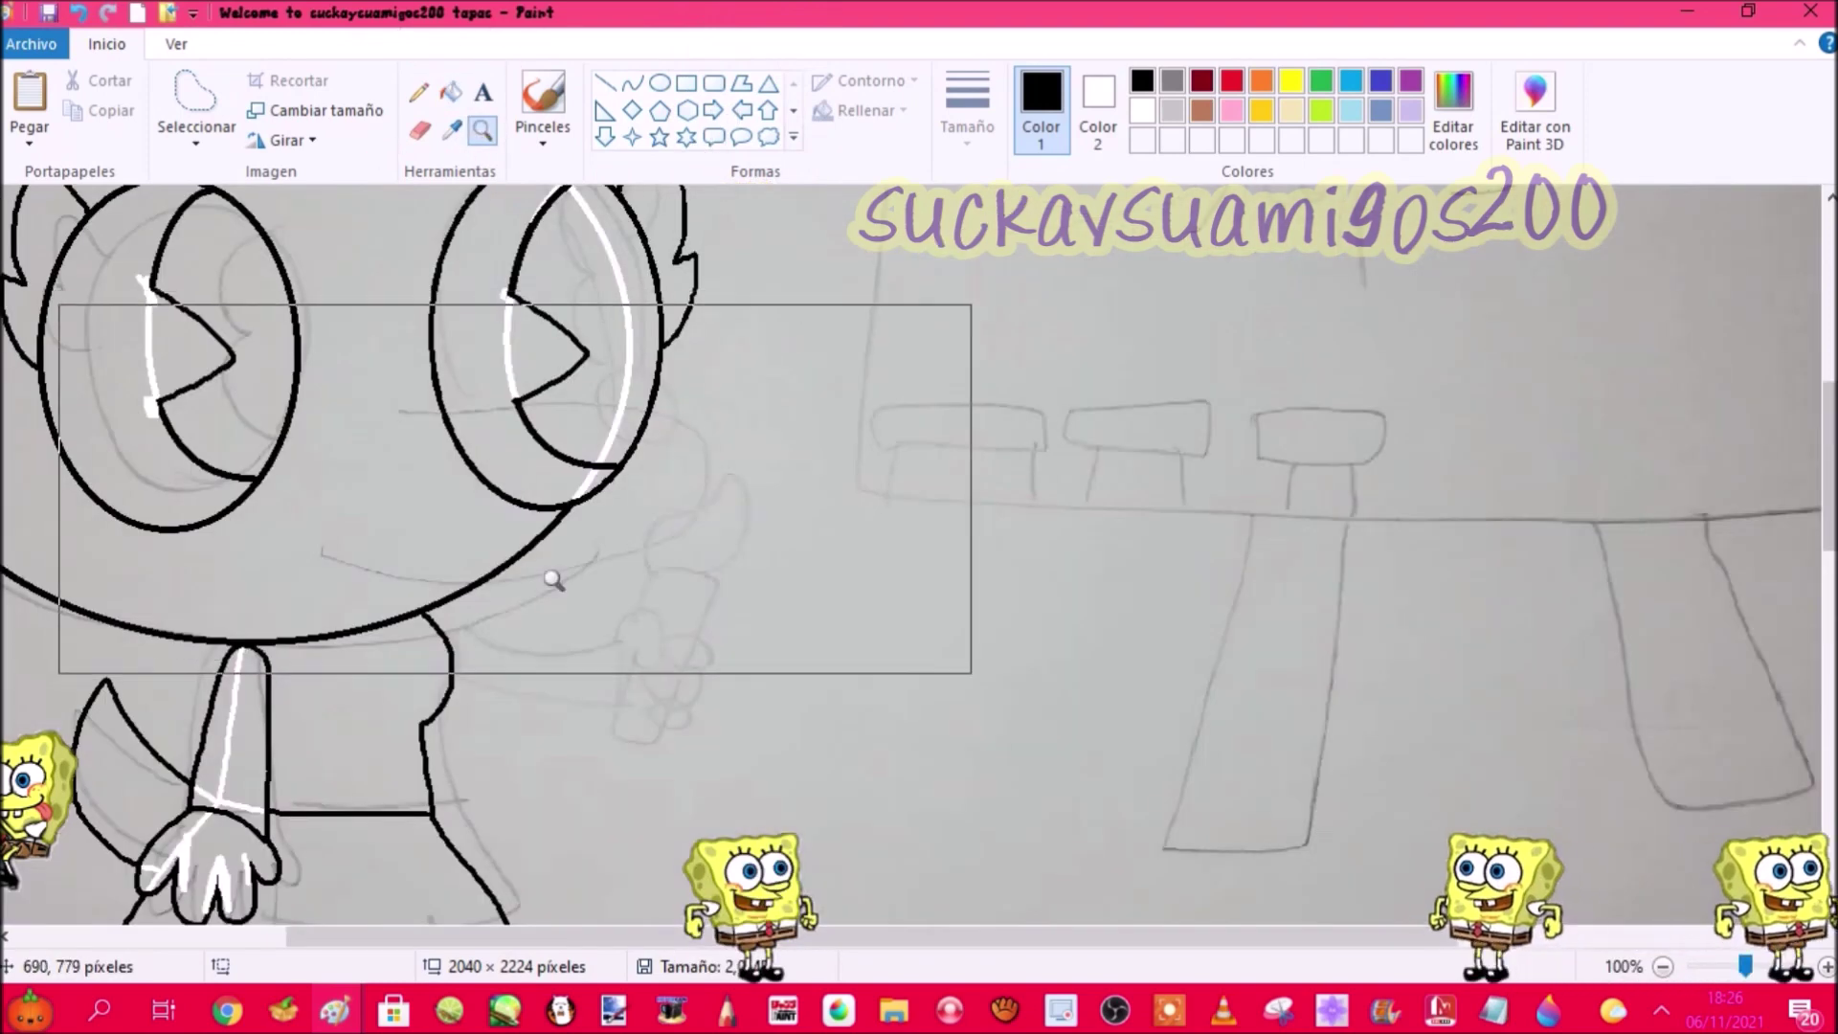
left_click(643, 592)
left_click(632, 83)
left_click_drag(492, 555, 1140, 607)
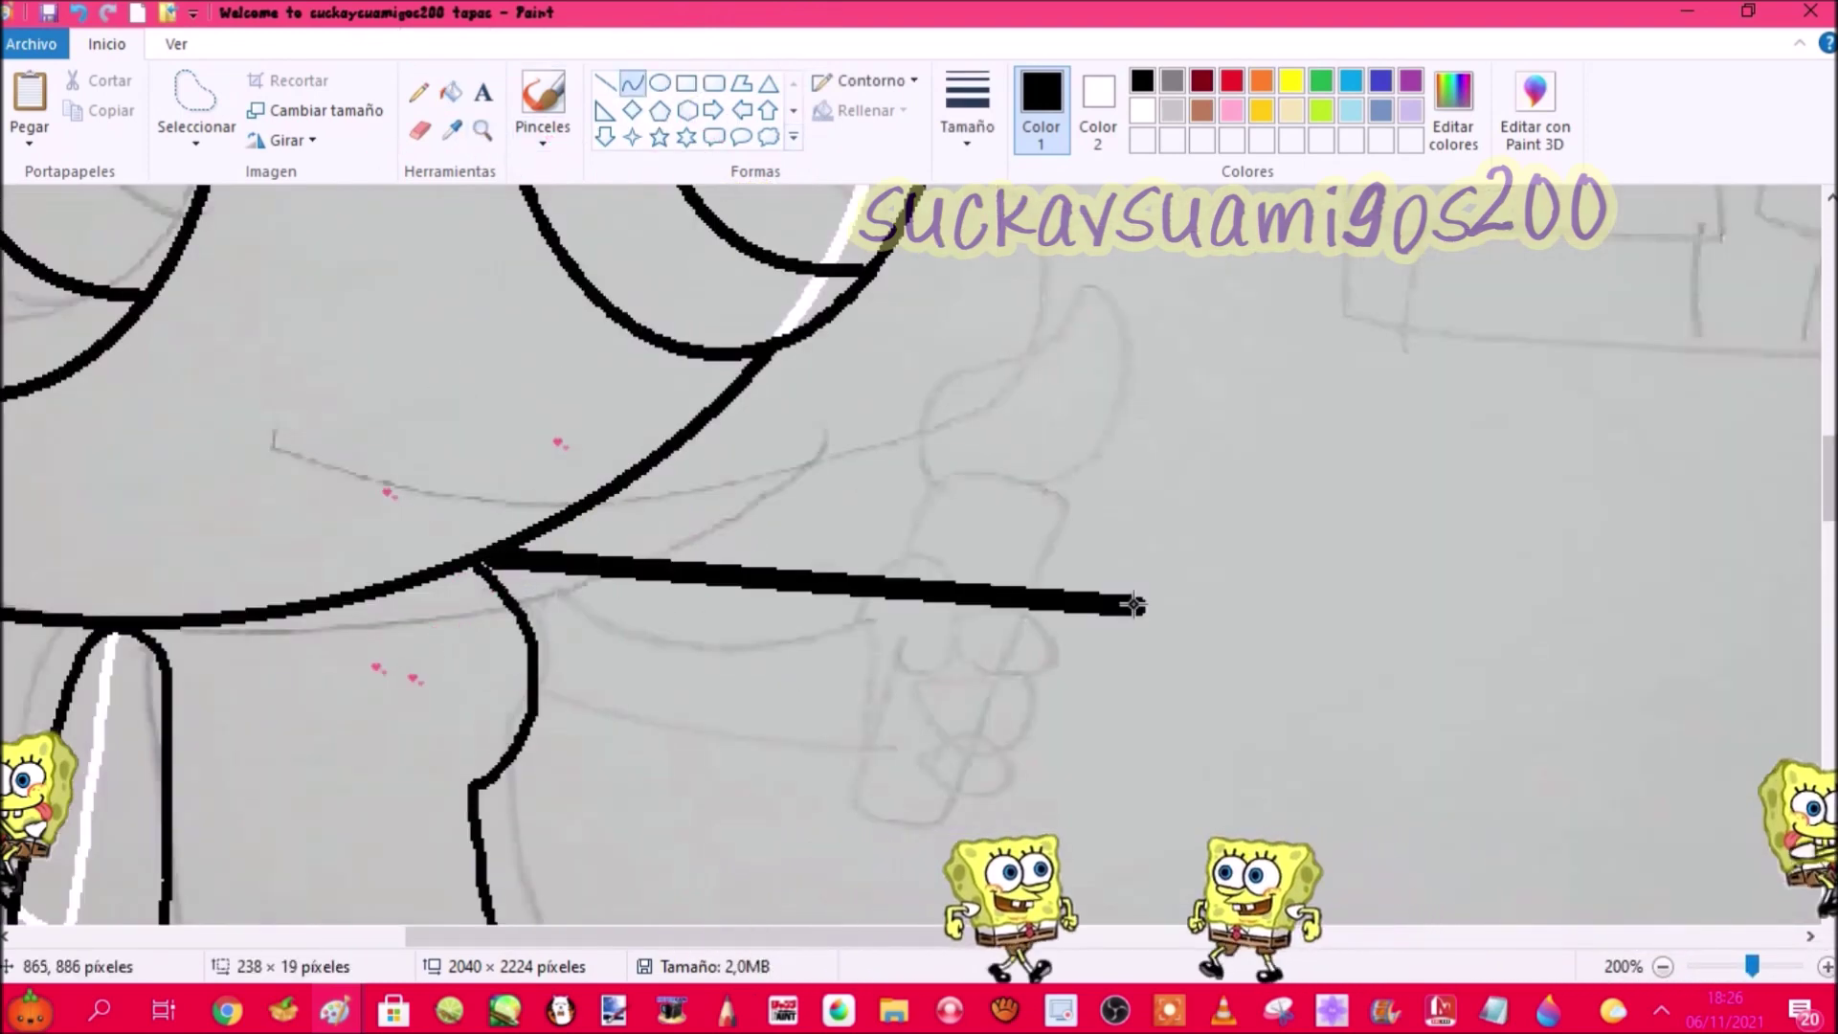
left_click_drag(750, 607, 914, 675)
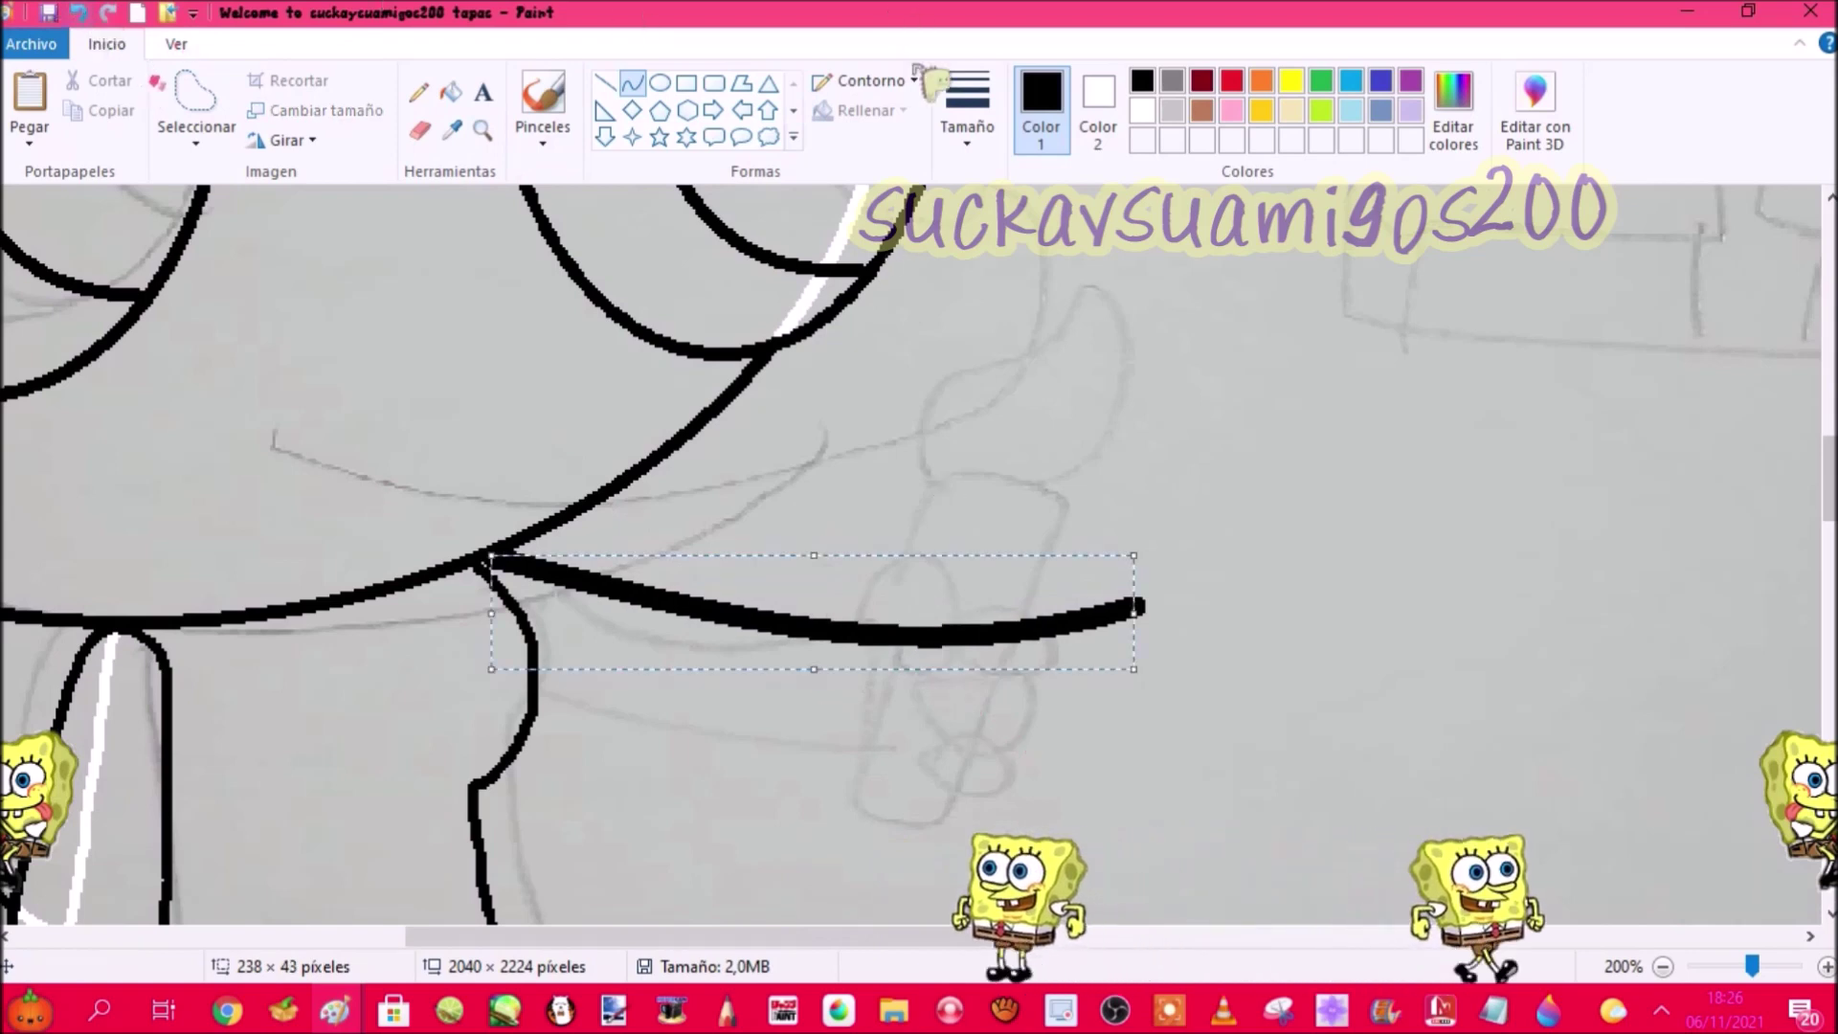
key("ctrl+z")
Step: Draw the upper and lower edges of the outstretched arm as two sagging black Curve lines with a thinner stroke
left_click(975, 117)
left_click(1053, 260)
left_click_drag(479, 560, 1103, 611)
left_click_drag(670, 577, 665, 651)
left_click(850, 681)
left_click_drag(509, 769, 1079, 752)
left_click_drag(787, 756, 780, 847)
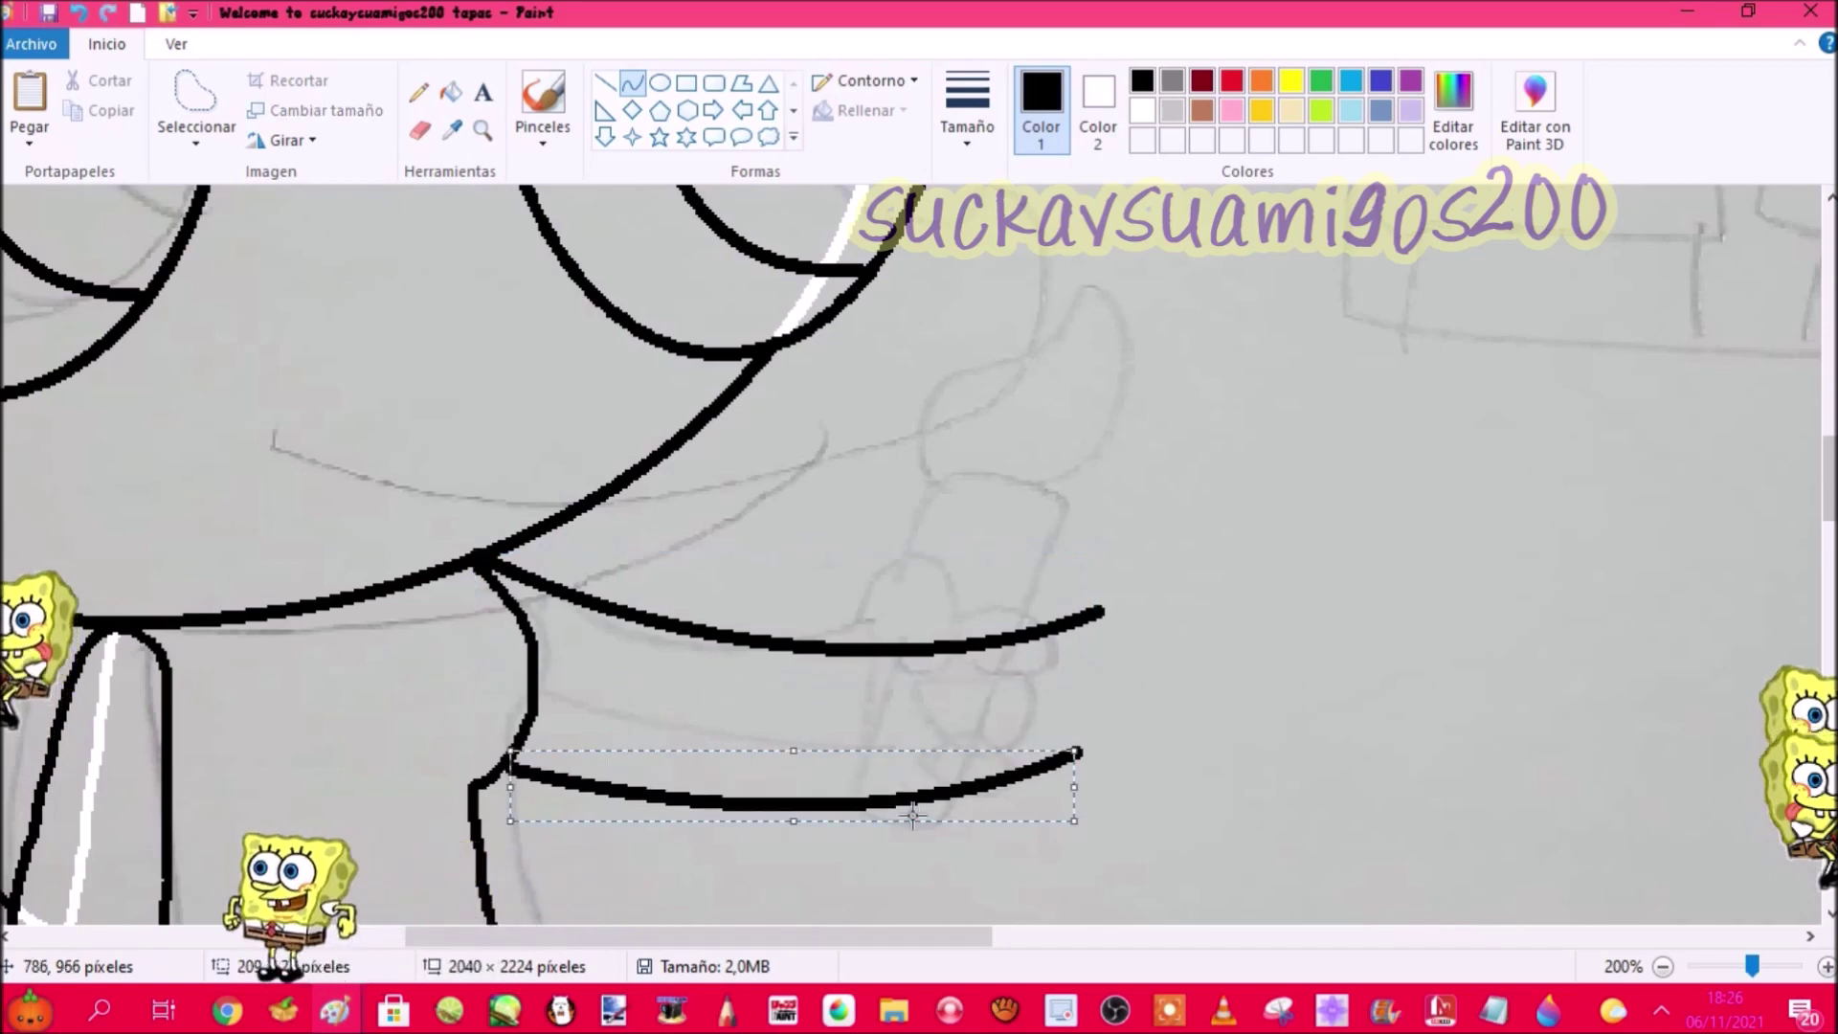
Step: Draw a tapered paintbrush handle with a band across its upper end in red across the ends of the outstretched arm lines
left_click(483, 130)
left_click(903, 500)
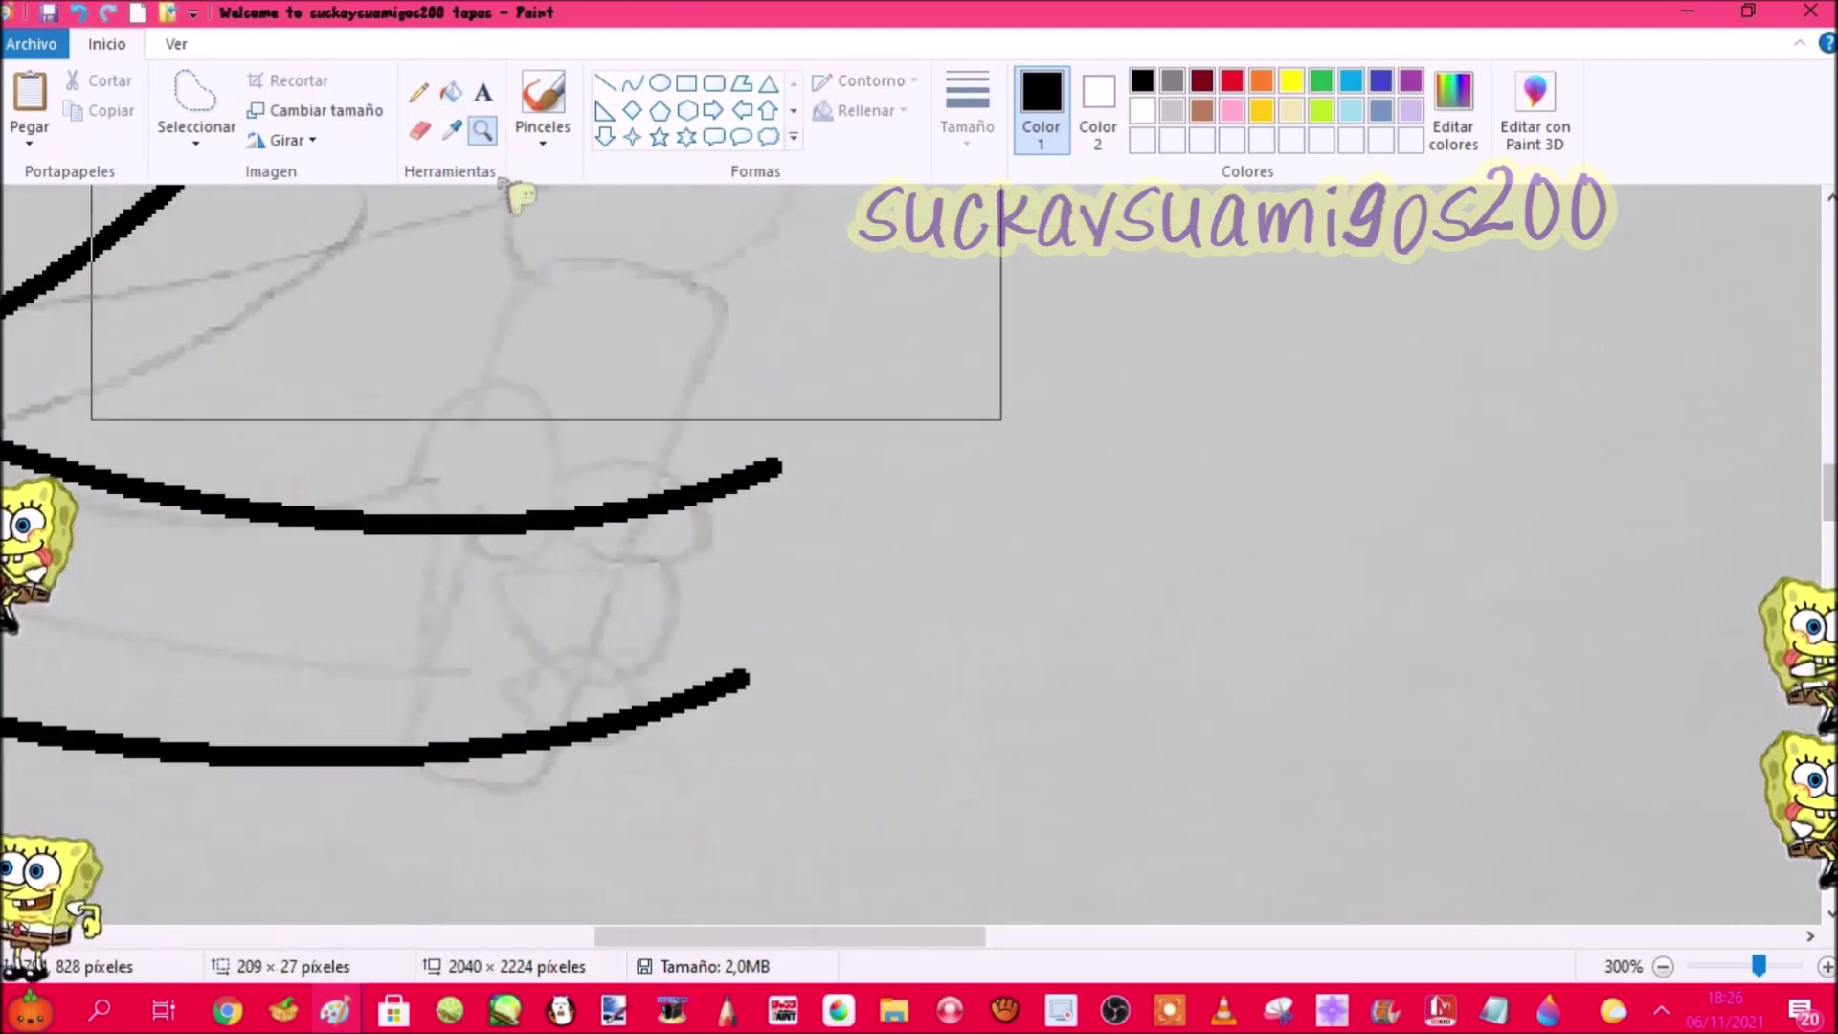
left_click(1233, 80)
mouse_move(679, 246)
left_mouse_down()
mouse_move(595, 814)
mouse_move(758, 856)
left_mouse_up()
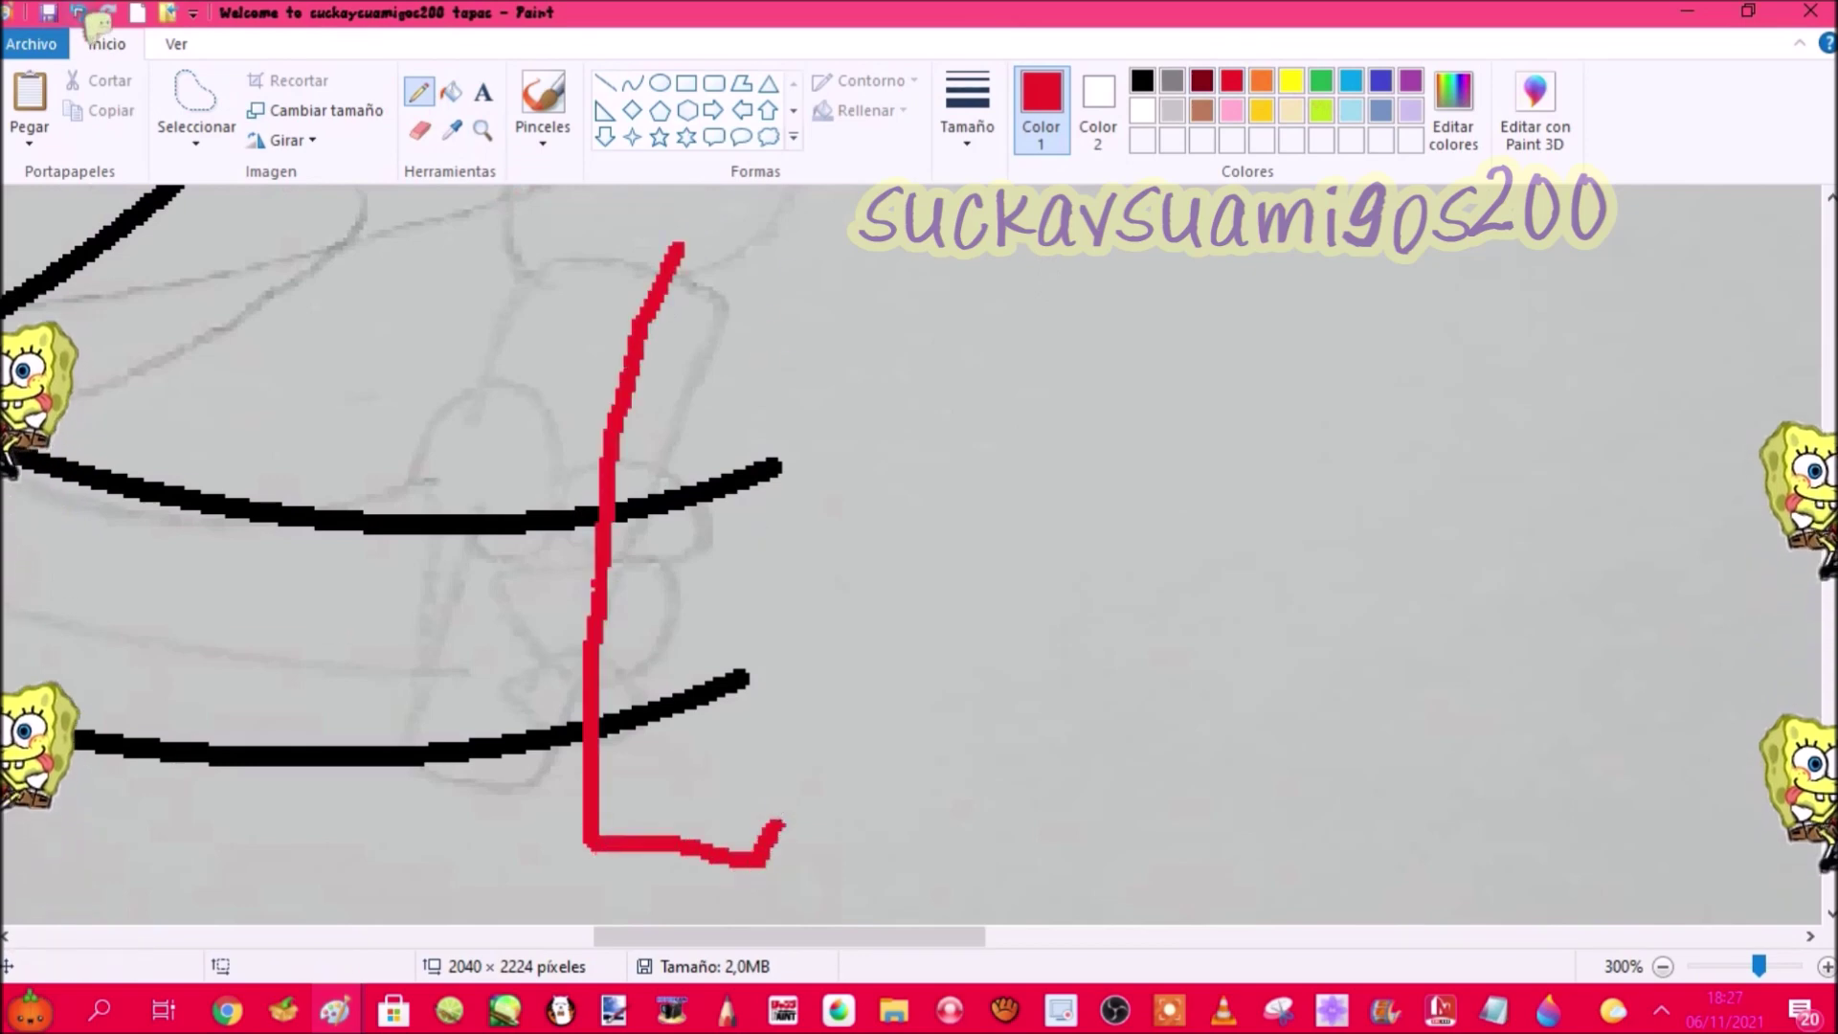
key("ctrl+z")
scroll(852, 747, "left", 3)
mouse_move(1019, 280)
left_mouse_down()
mouse_move(976, 795)
mouse_move(1202, 361)
mouse_move(1034, 271)
left_mouse_up()
left_click_drag(999, 368, 1164, 466)
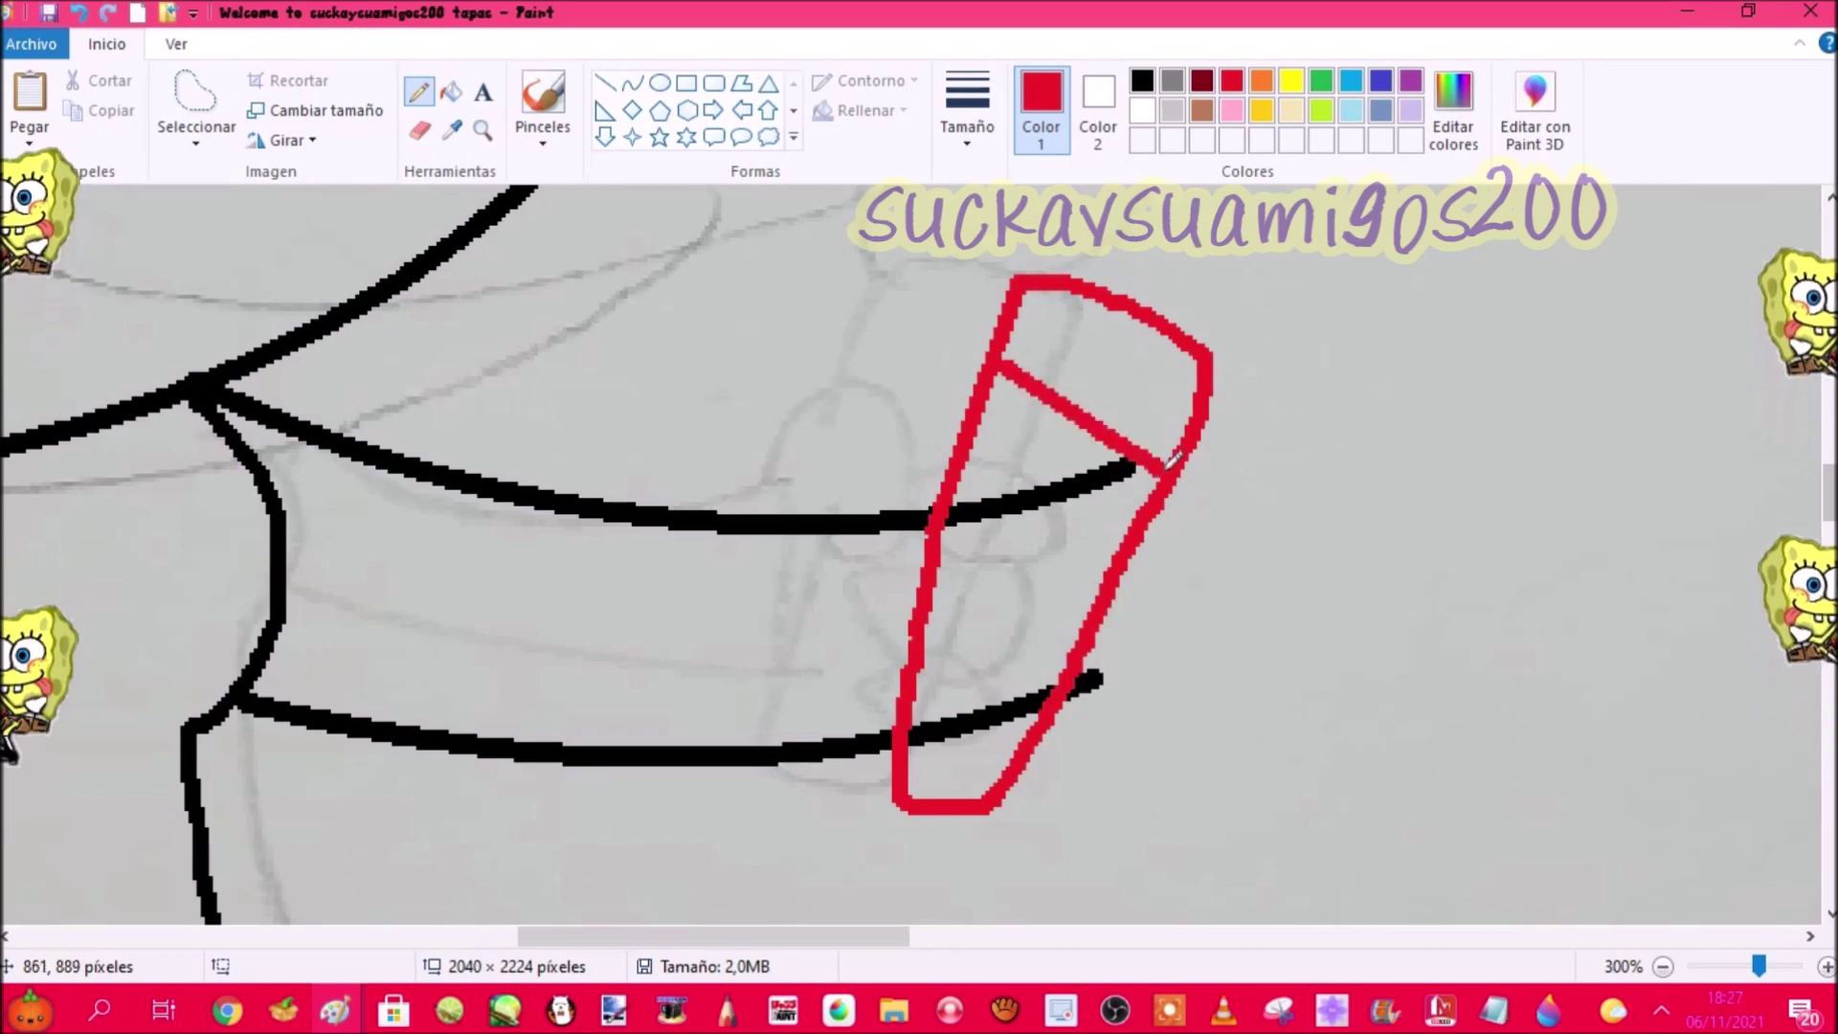
Step: Draw the curved, pointed bristle tip in red above the paintbrush handle, undoing strokes that need redrawing
scroll(1168, 469, "up", 3)
left_click_drag(1202, 708, 1350, 593)
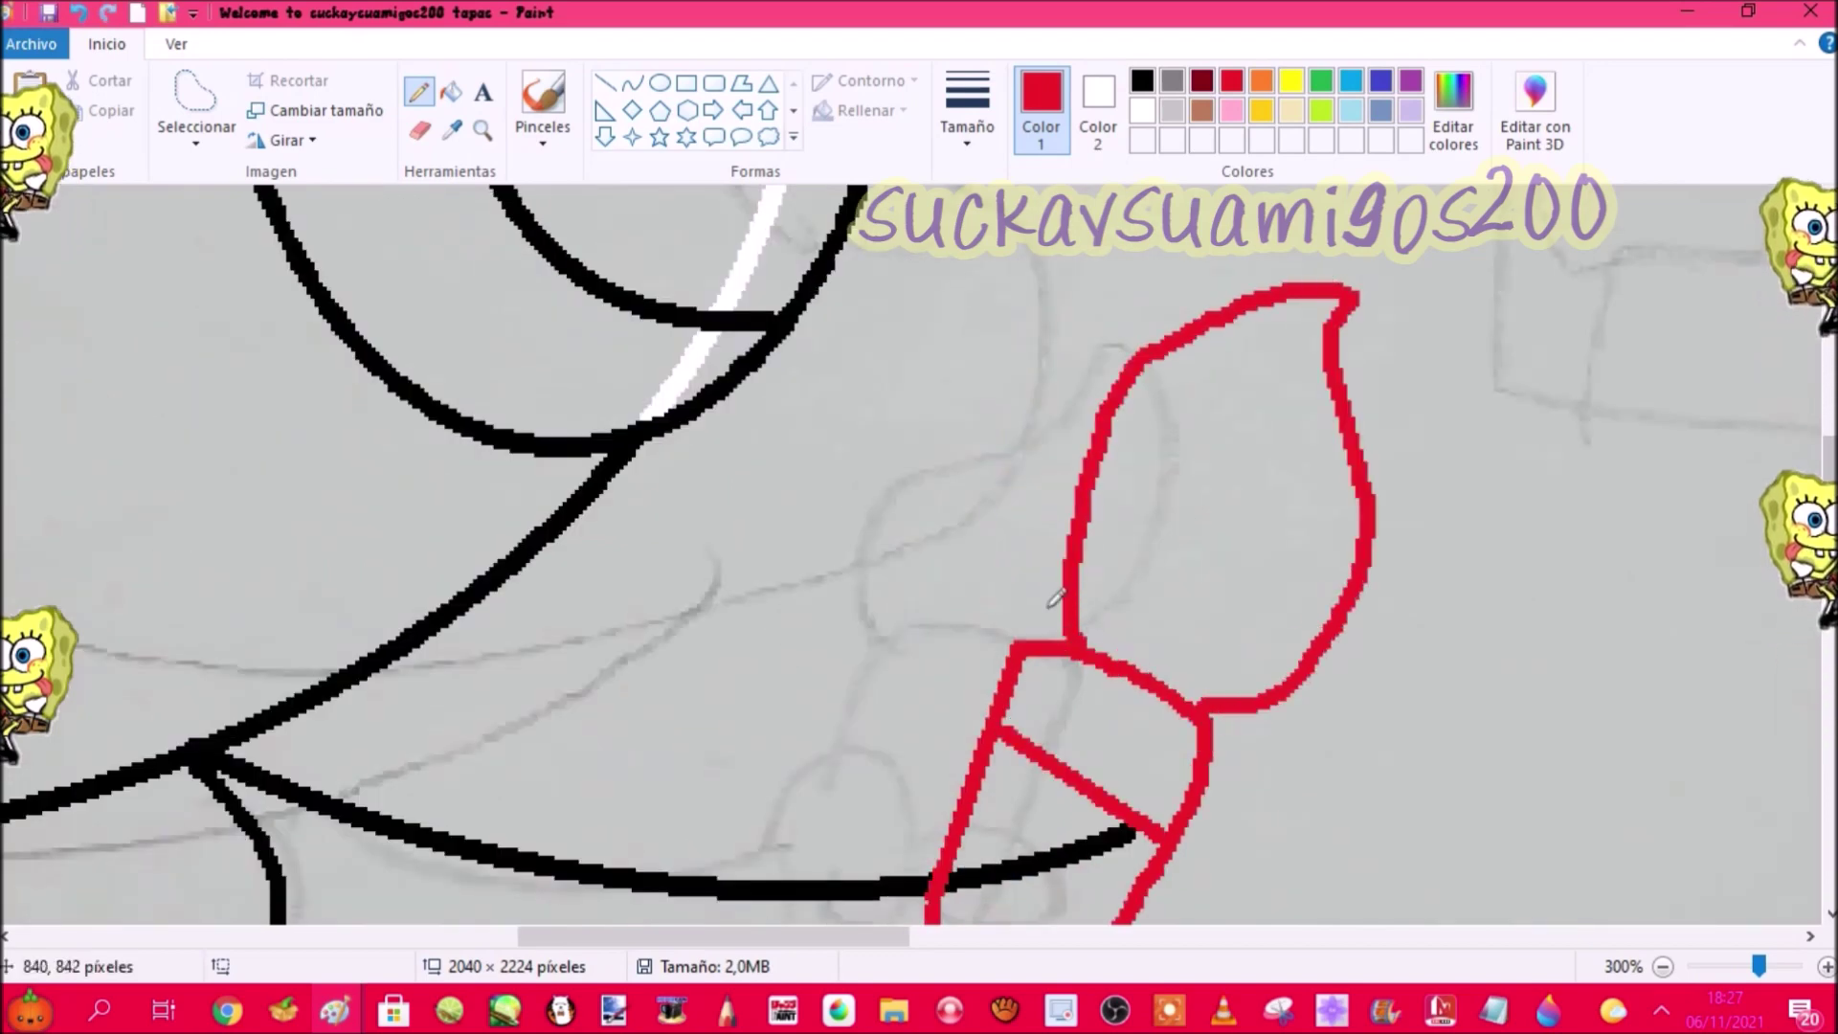
key("ctrl+z")
mouse_move(1015, 640)
left_mouse_down()
mouse_move(1345, 498)
mouse_move(1227, 723)
left_mouse_up()
key("ctrl+z")
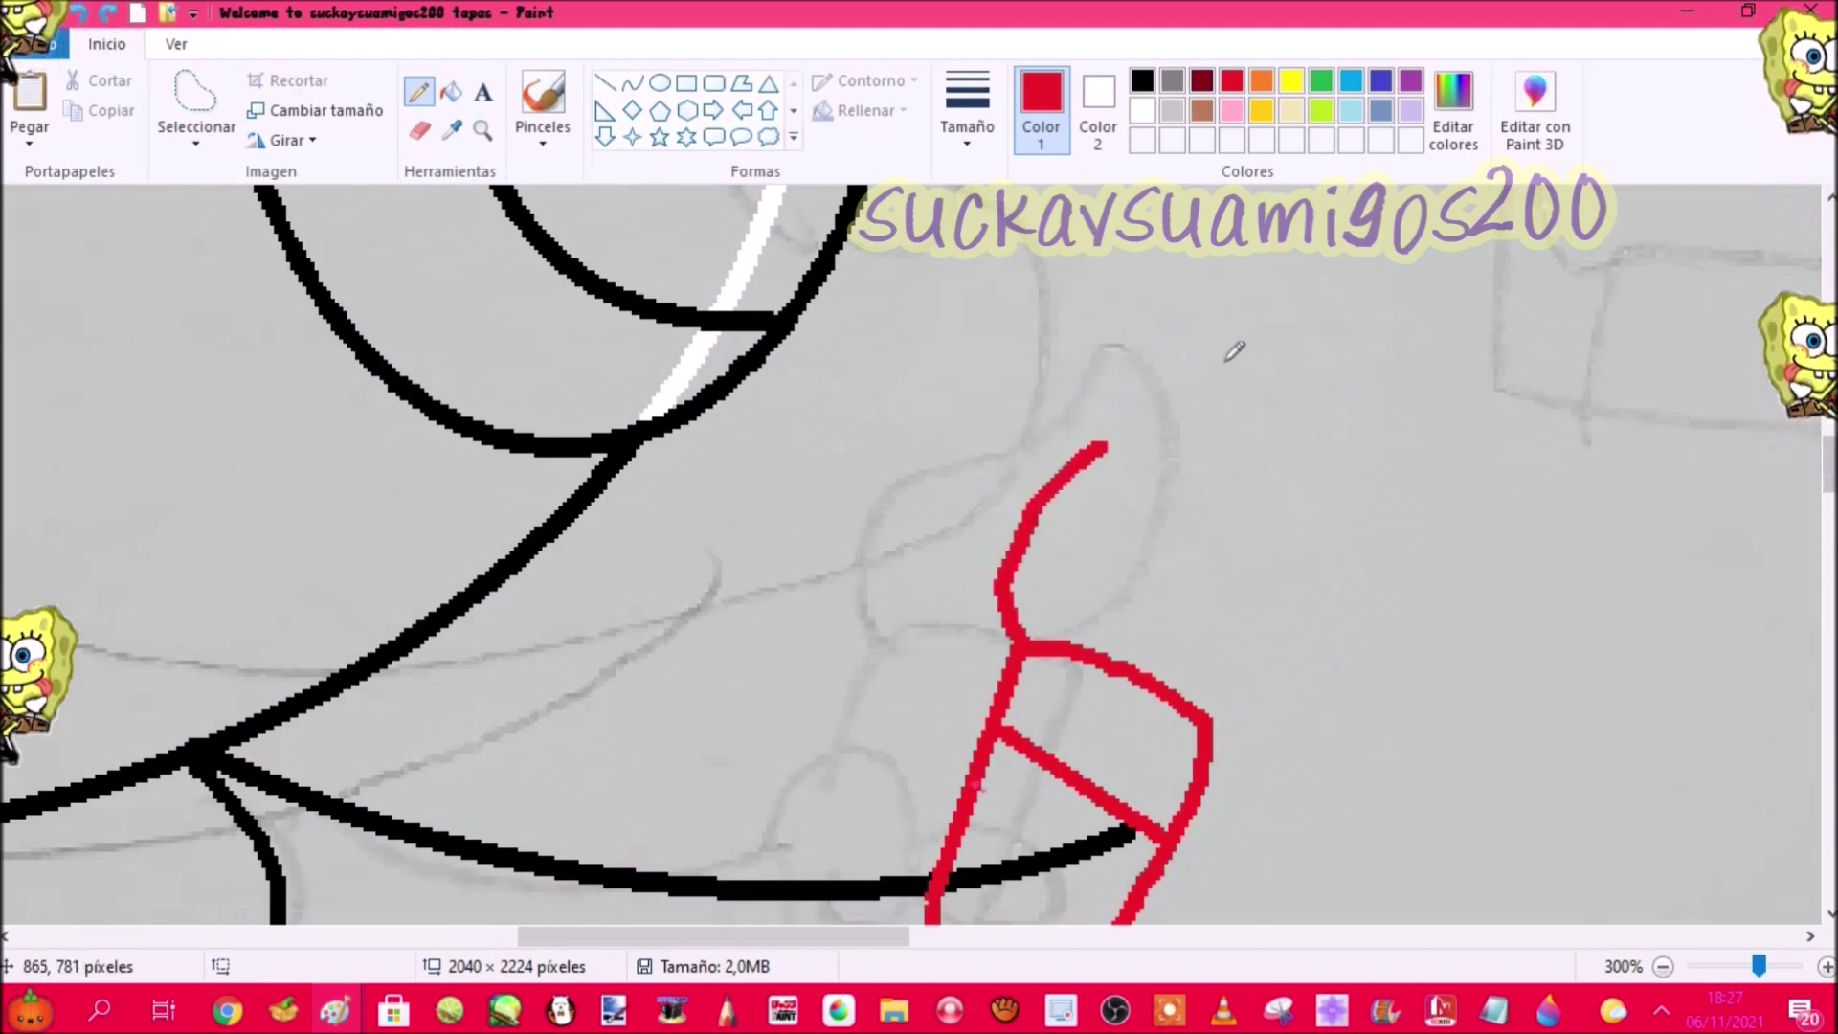
Step: Fill the arm line ends beyond the brush handle's near edge with white and paint white strokes over the shoulder corner
scroll(1244, 728, "down", 3)
left_click(454, 128)
left_click(1020, 504)
right_click(1018, 505)
right_click(989, 715)
right_click(1096, 682)
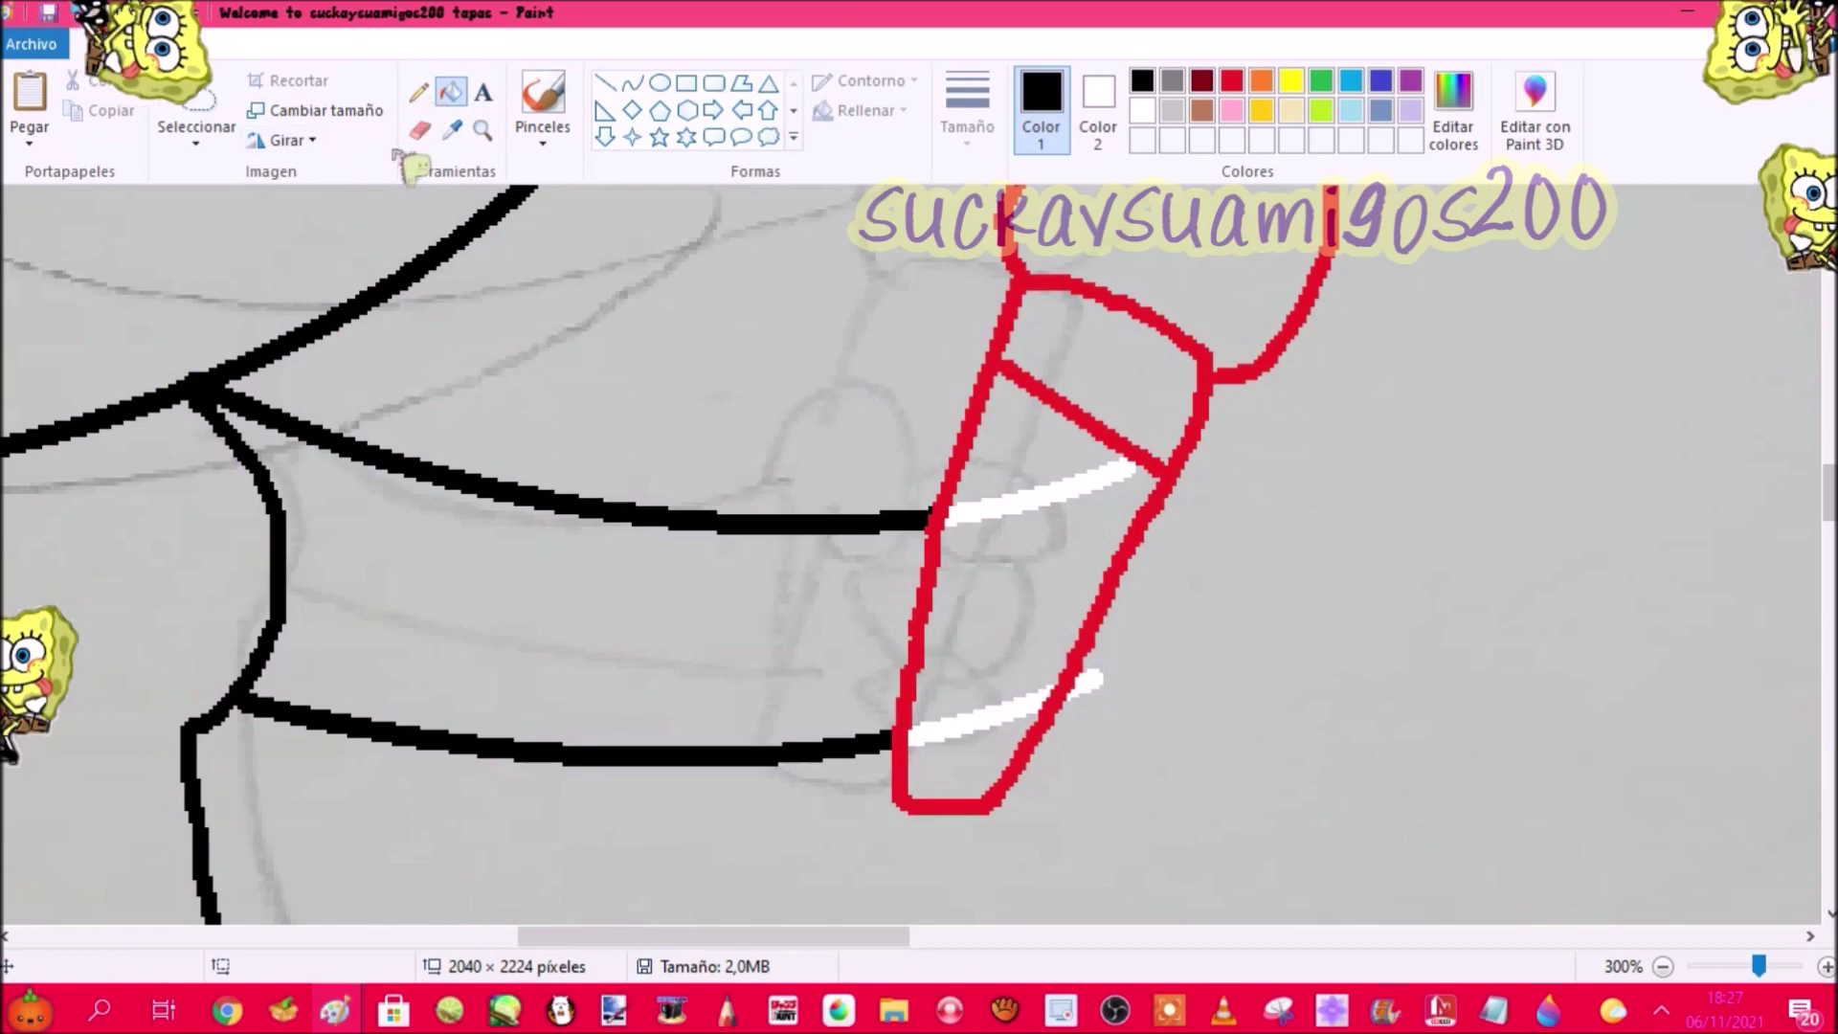
left_click(419, 94)
mouse_move(227, 361)
left_mouse_down()
mouse_move(189, 375)
mouse_move(247, 432)
left_mouse_up()
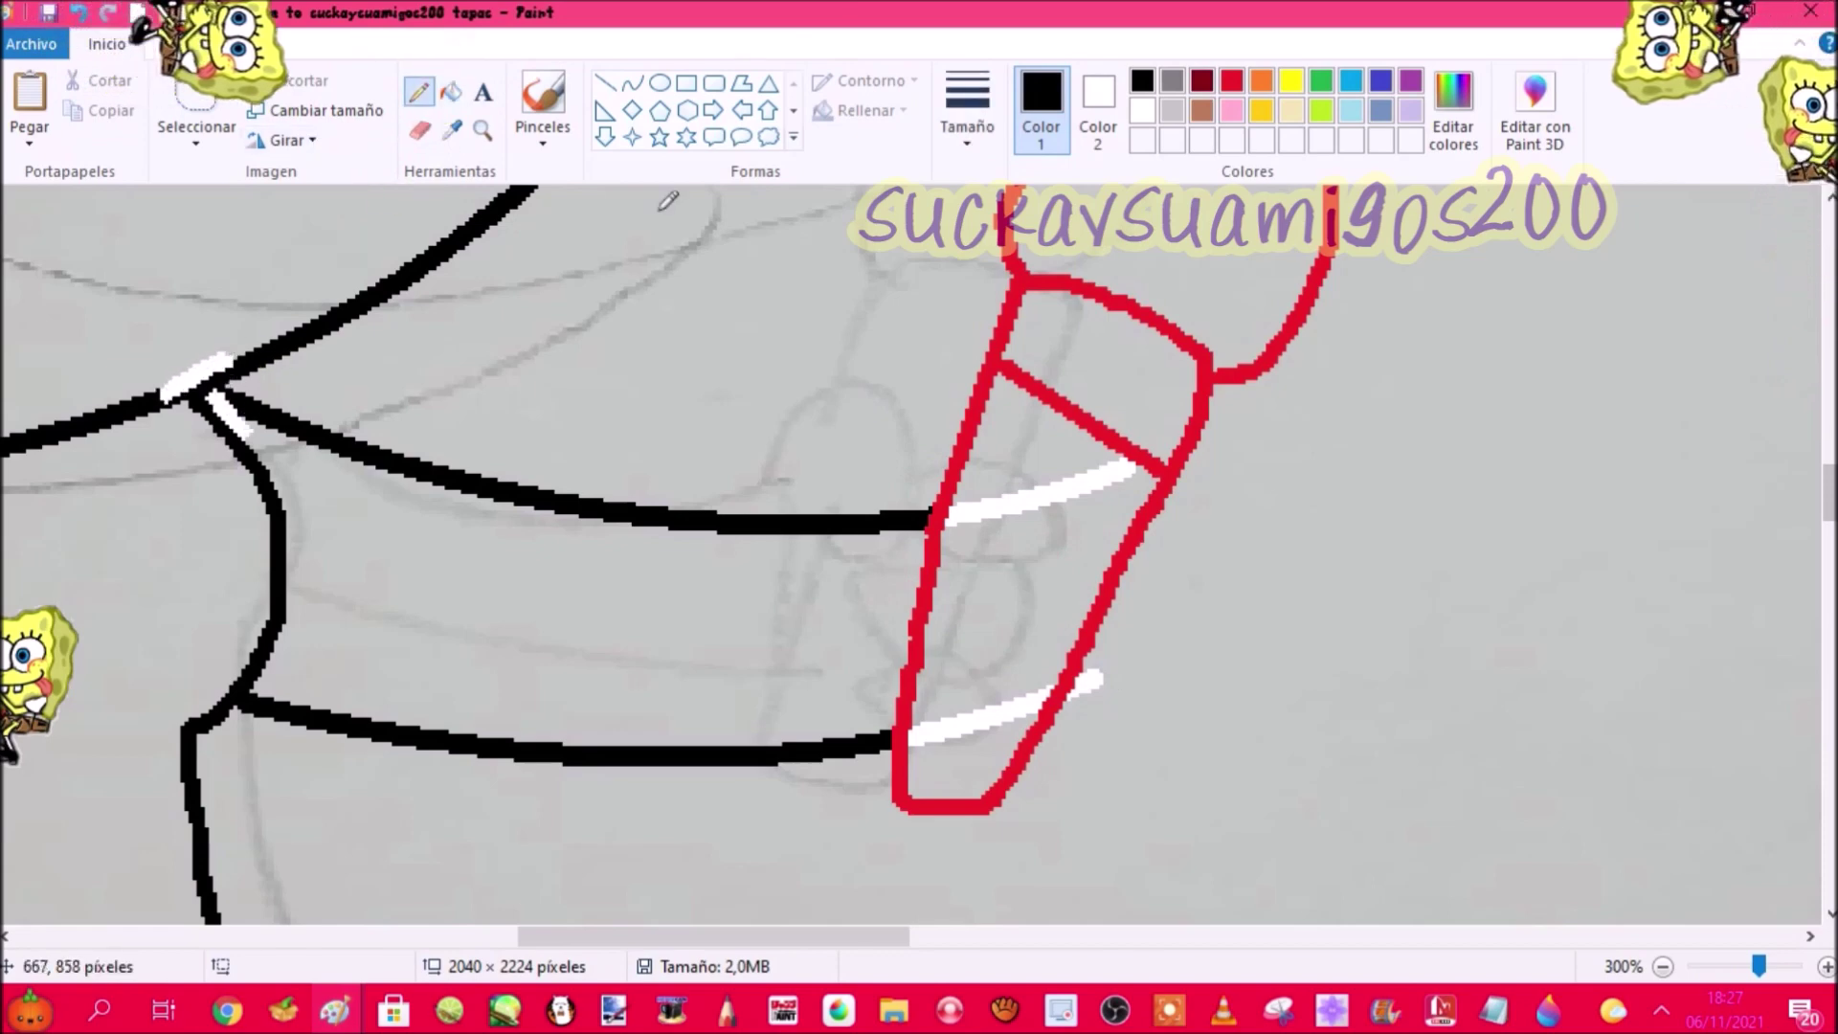
Step: Draw the thumb and first finger gripping the brush handle in dark red, with a white stroke inside the thumb's outer edge
left_click(1202, 81)
mouse_move(810, 537)
left_mouse_down()
mouse_move(941, 444)
mouse_move(931, 545)
mouse_move(915, 497)
left_mouse_up()
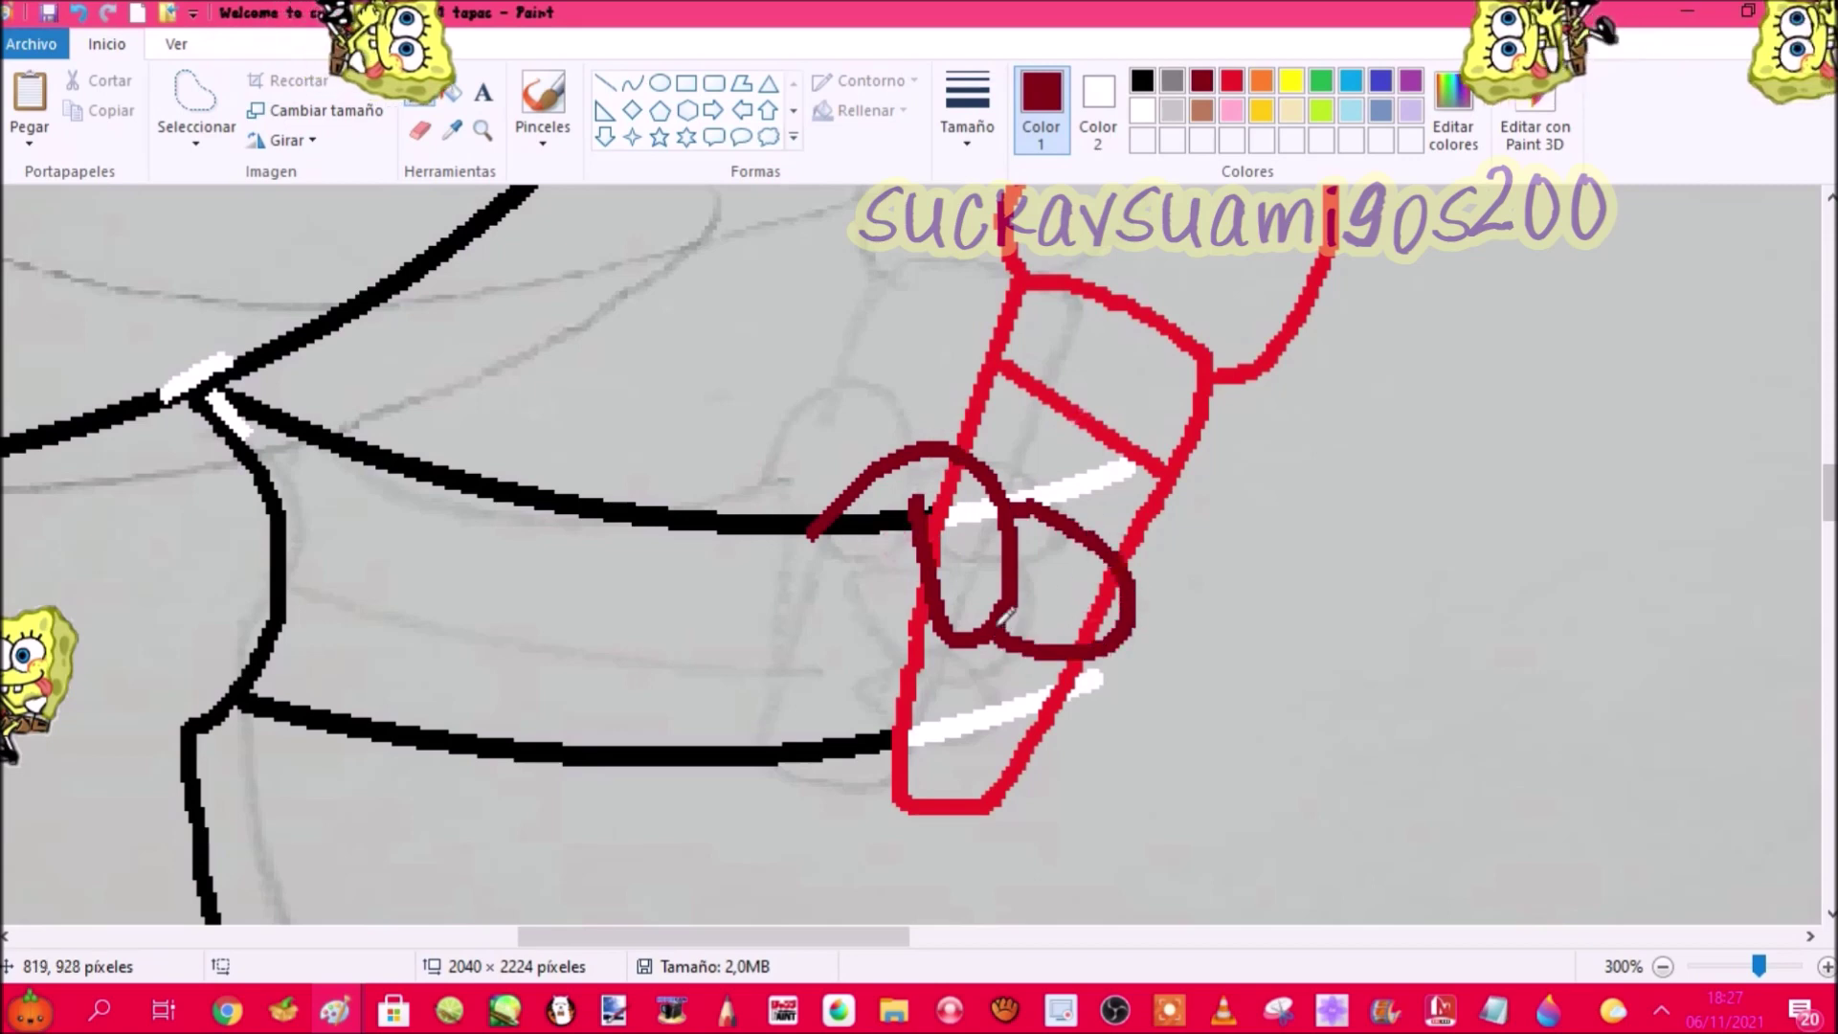
key("ctrl+z")
mouse_move(1147, 554)
left_mouse_down()
mouse_move(1130, 618)
mouse_move(1010, 525)
left_mouse_up()
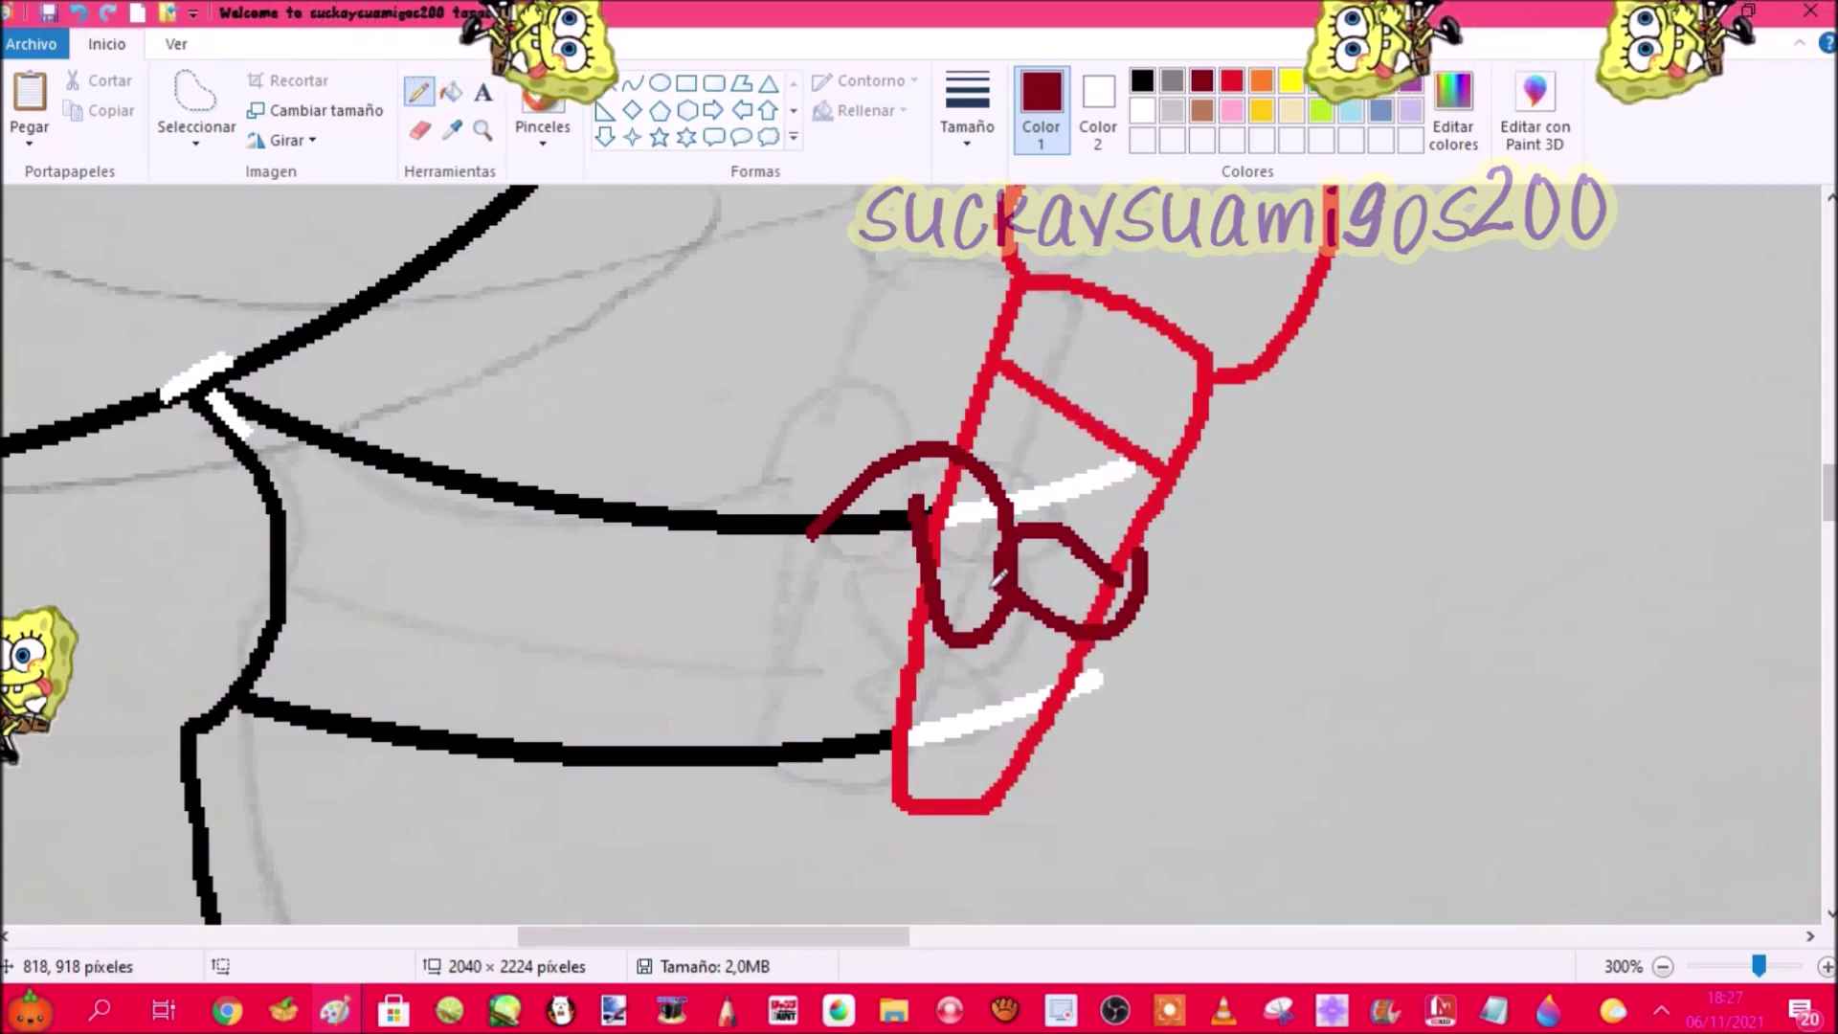
left_click_drag(1002, 533, 991, 576)
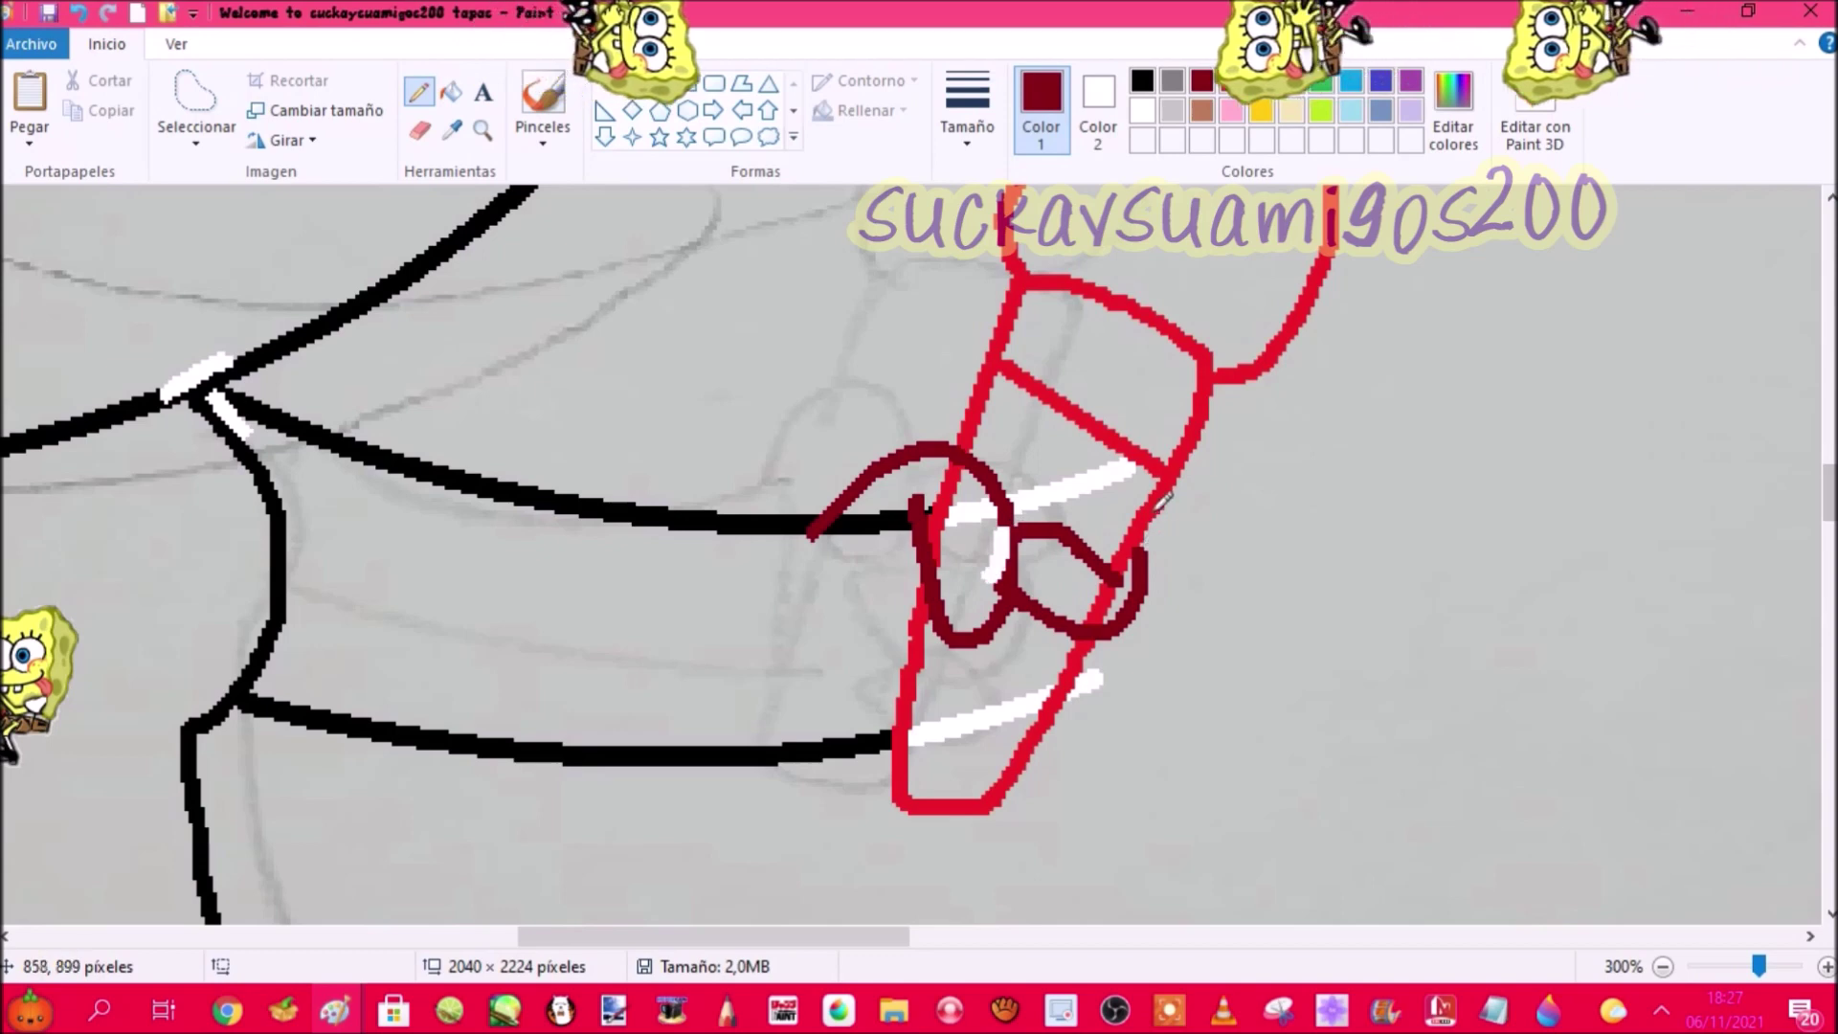
Step: Draw two more dark red fingers below the first one and a short curve for the underside of the palm
scroll(1161, 500, "down", 2)
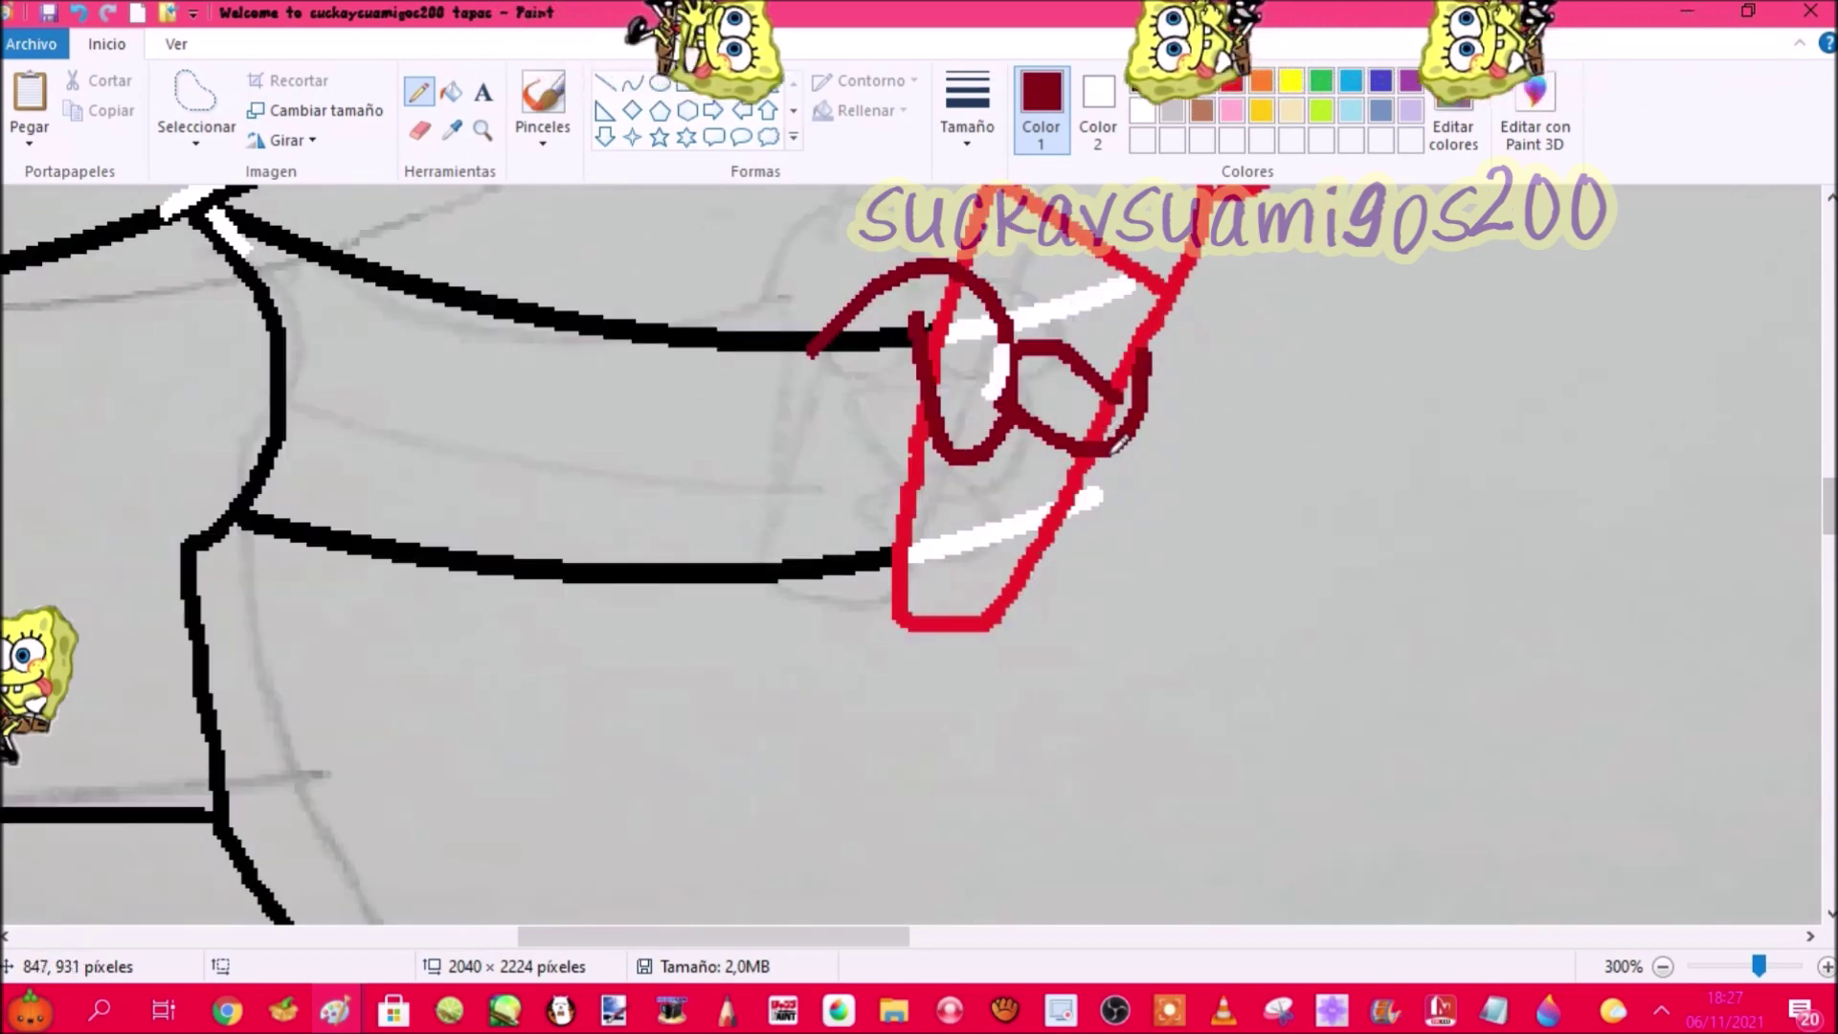
left_click_drag(1116, 448, 970, 486)
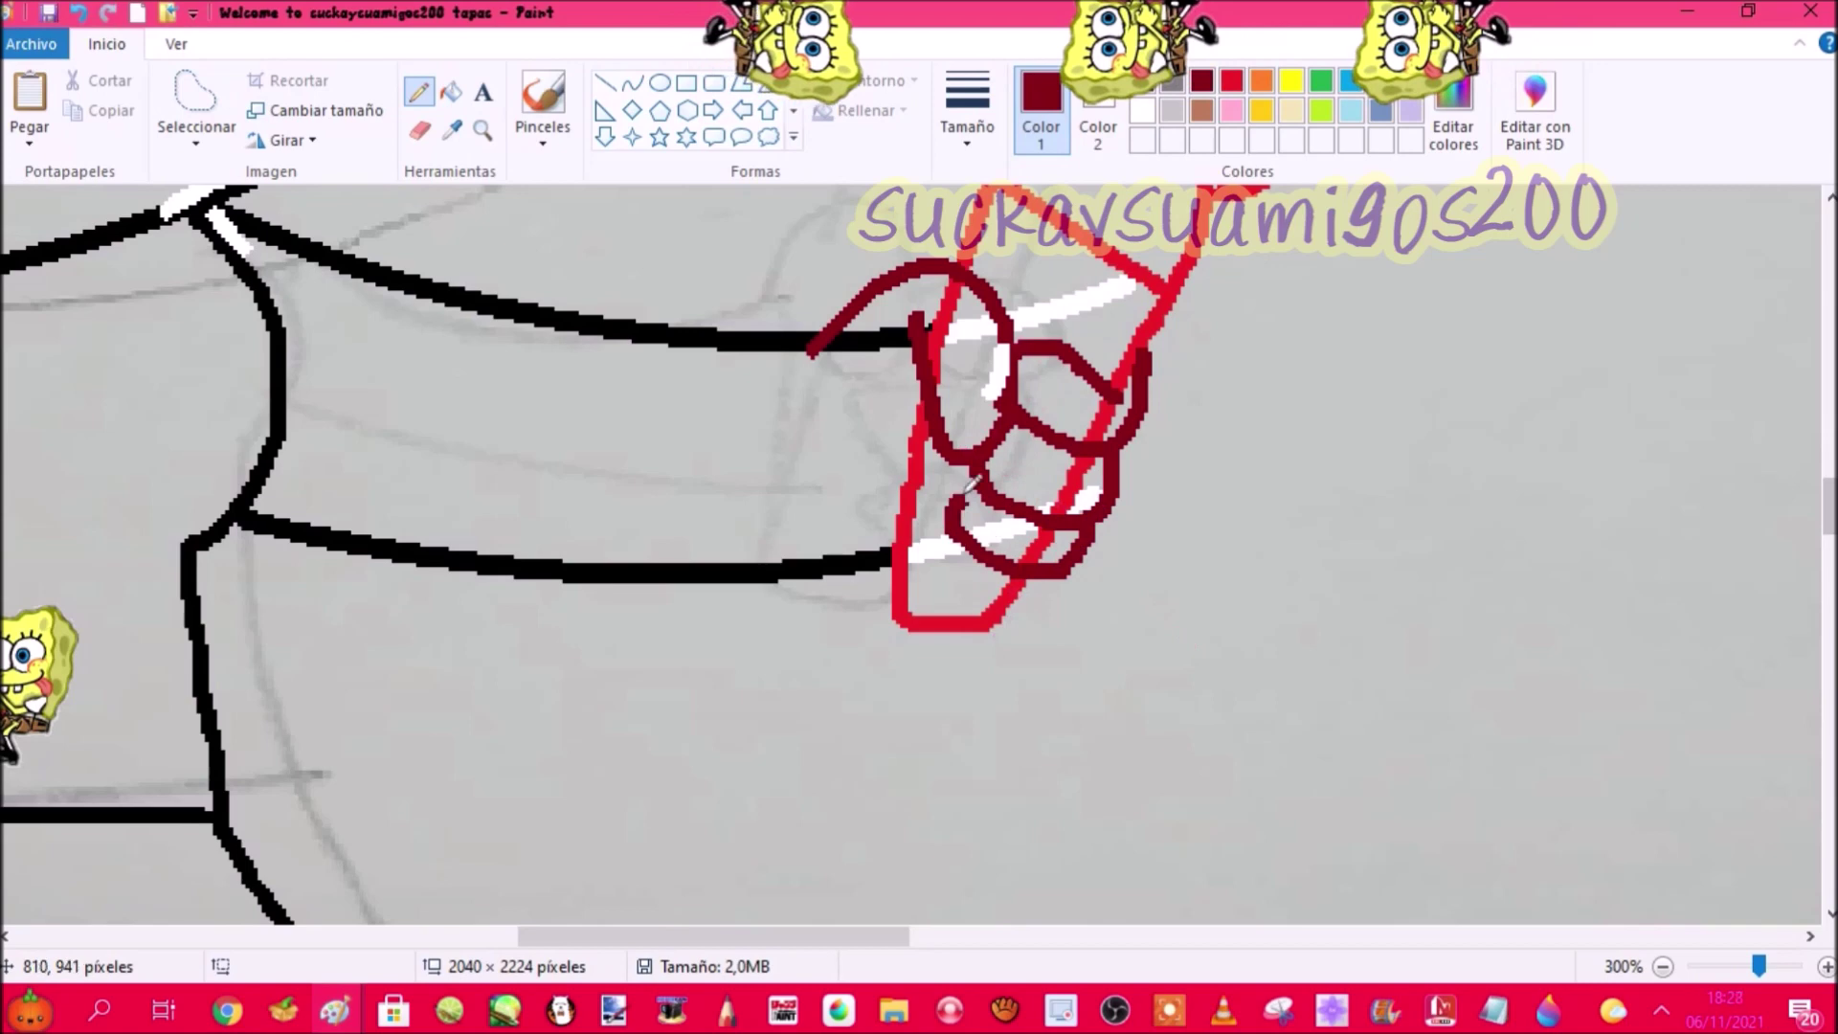
left_click_drag(821, 560, 890, 598)
Step: Fill the ends of both arm lines that run inside the hand with white
left_click(453, 93)
right_click(863, 559)
left_click(1142, 81)
right_click(866, 341)
scroll(1194, 330, "up", 2)
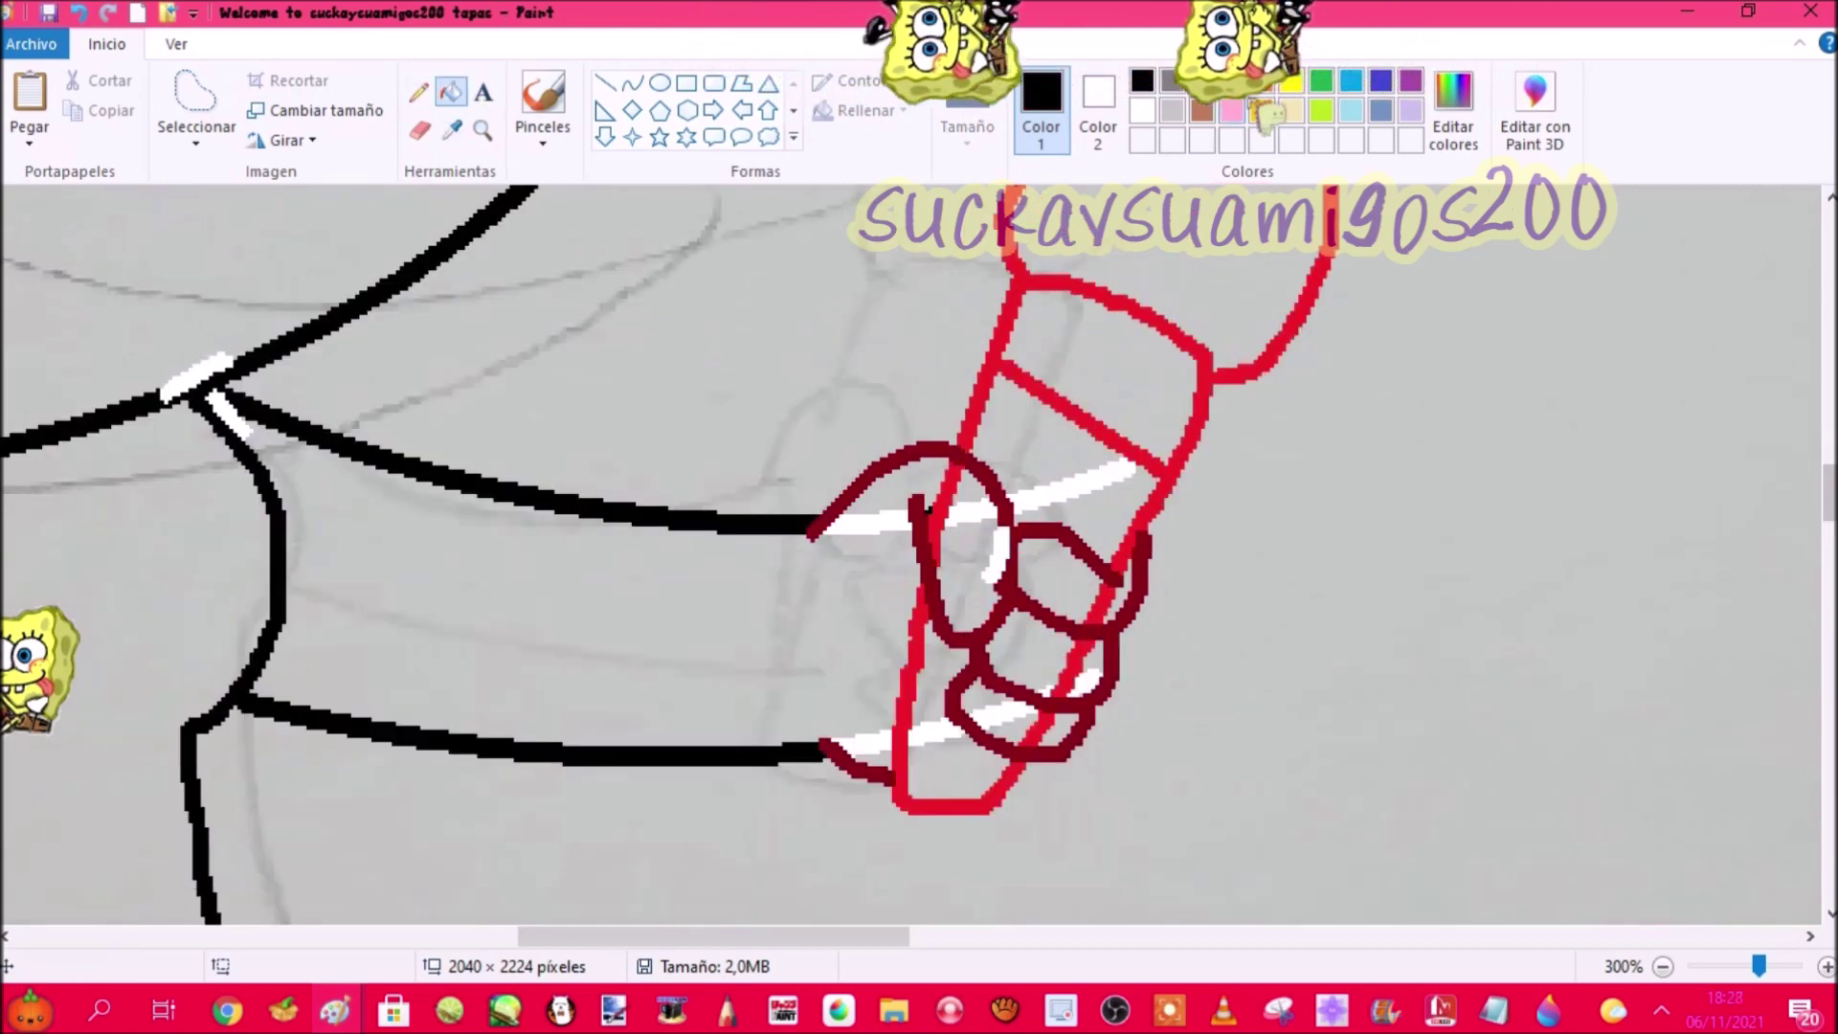
Step: Fill the brush handle segments hidden behind the fingers with white and recolour the hand's dark red outlines in bright red
left_click(1232, 81)
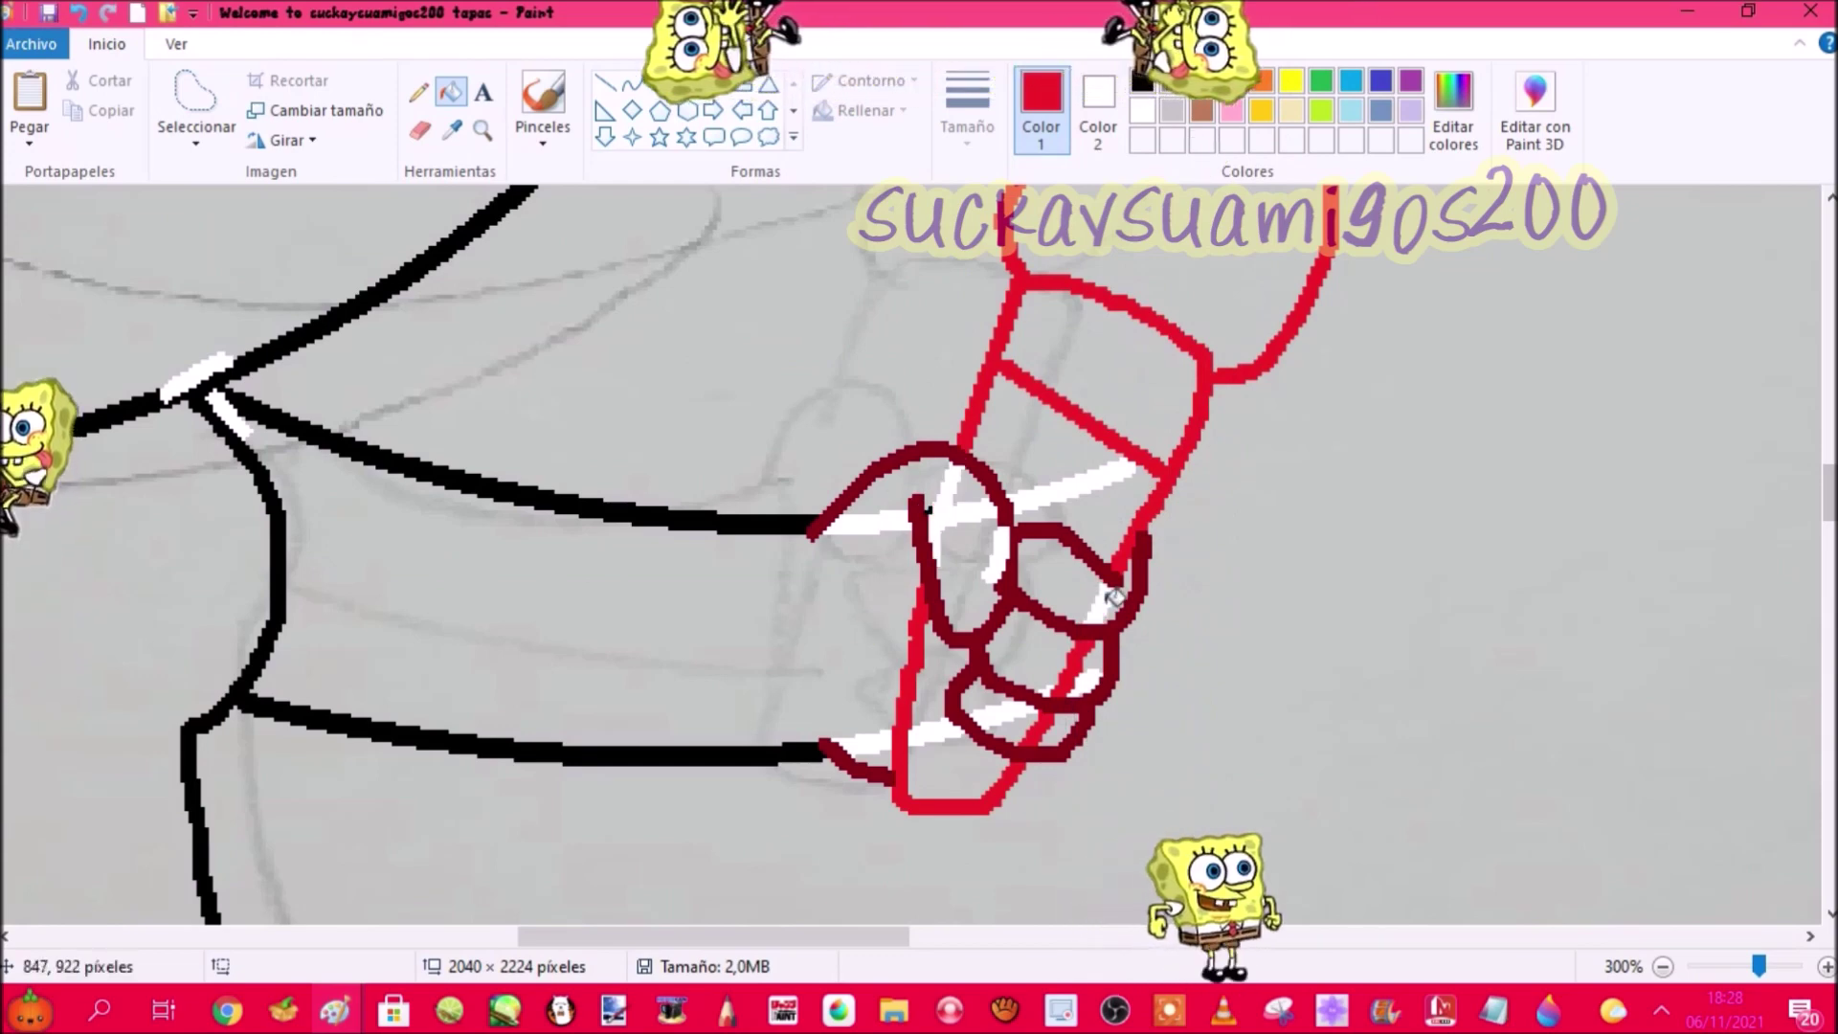
left_click(1052, 711)
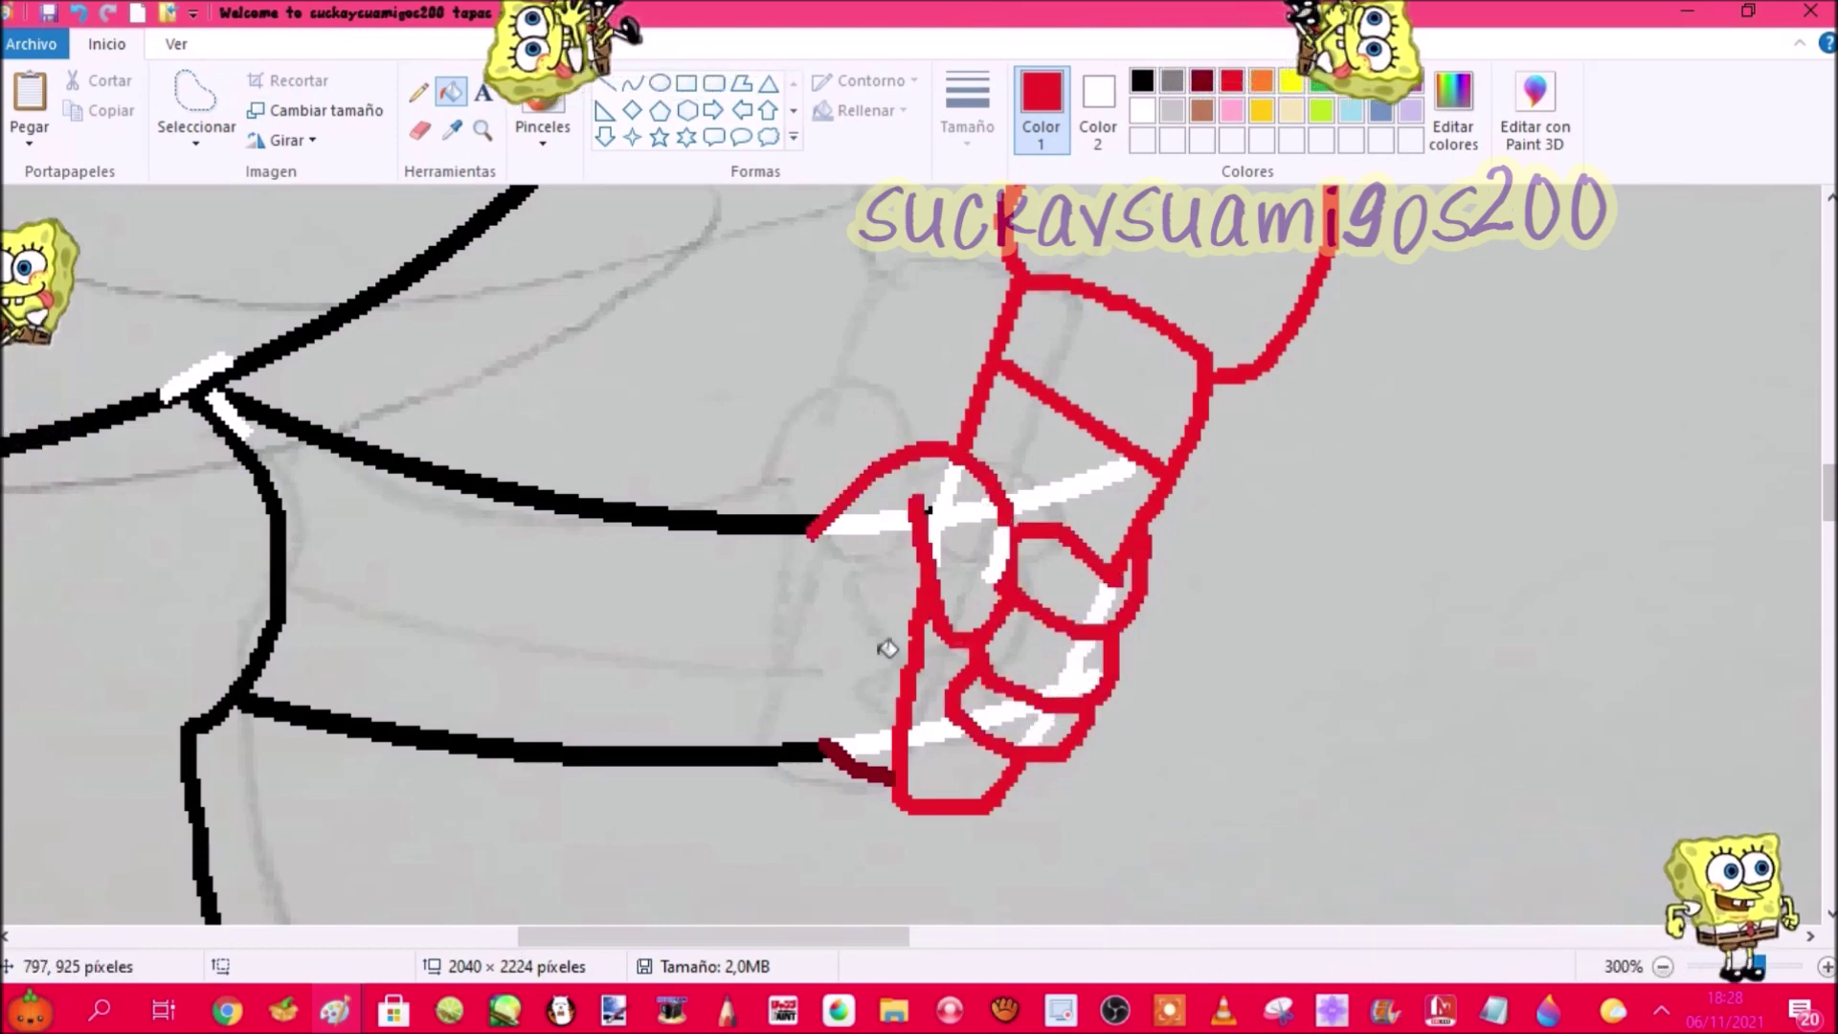
left_click(865, 768)
left_click(420, 130)
left_click(452, 131)
left_click(925, 514)
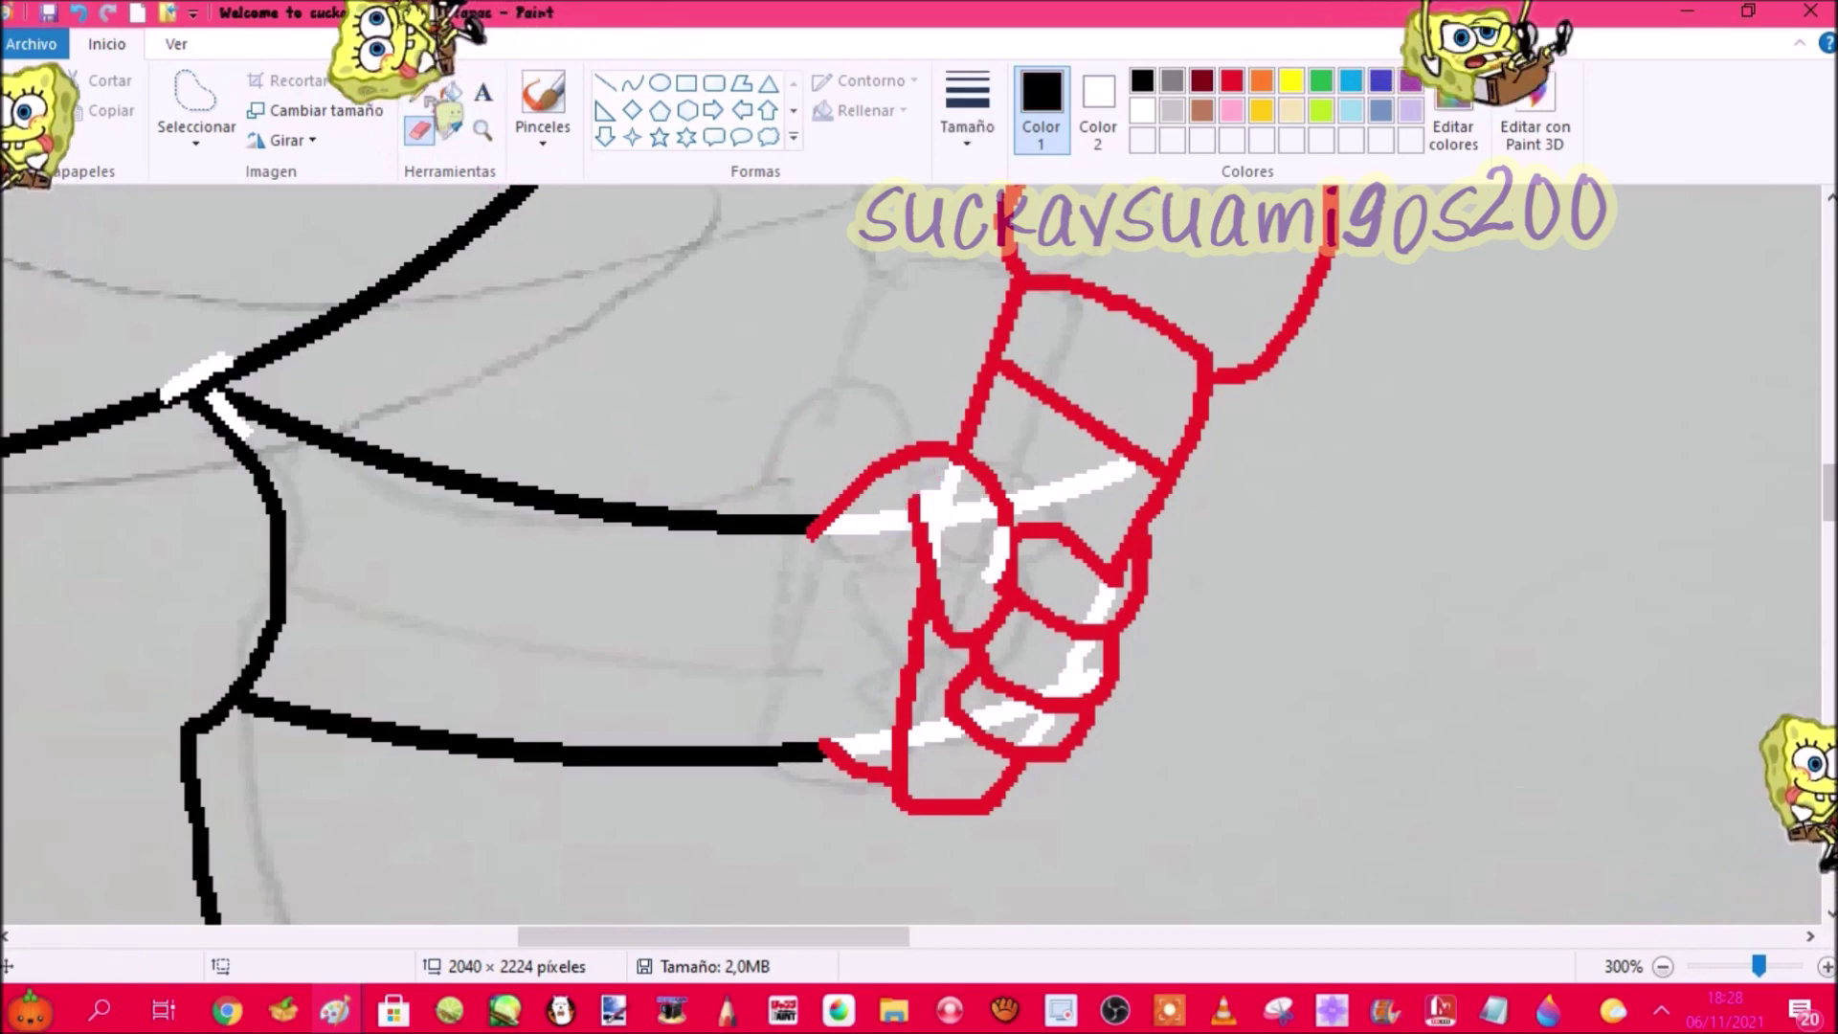
Step: Paint white strokes over the inner thumb line's end and draw a red curve closing the back of the hand at the wrist
left_click(452, 130)
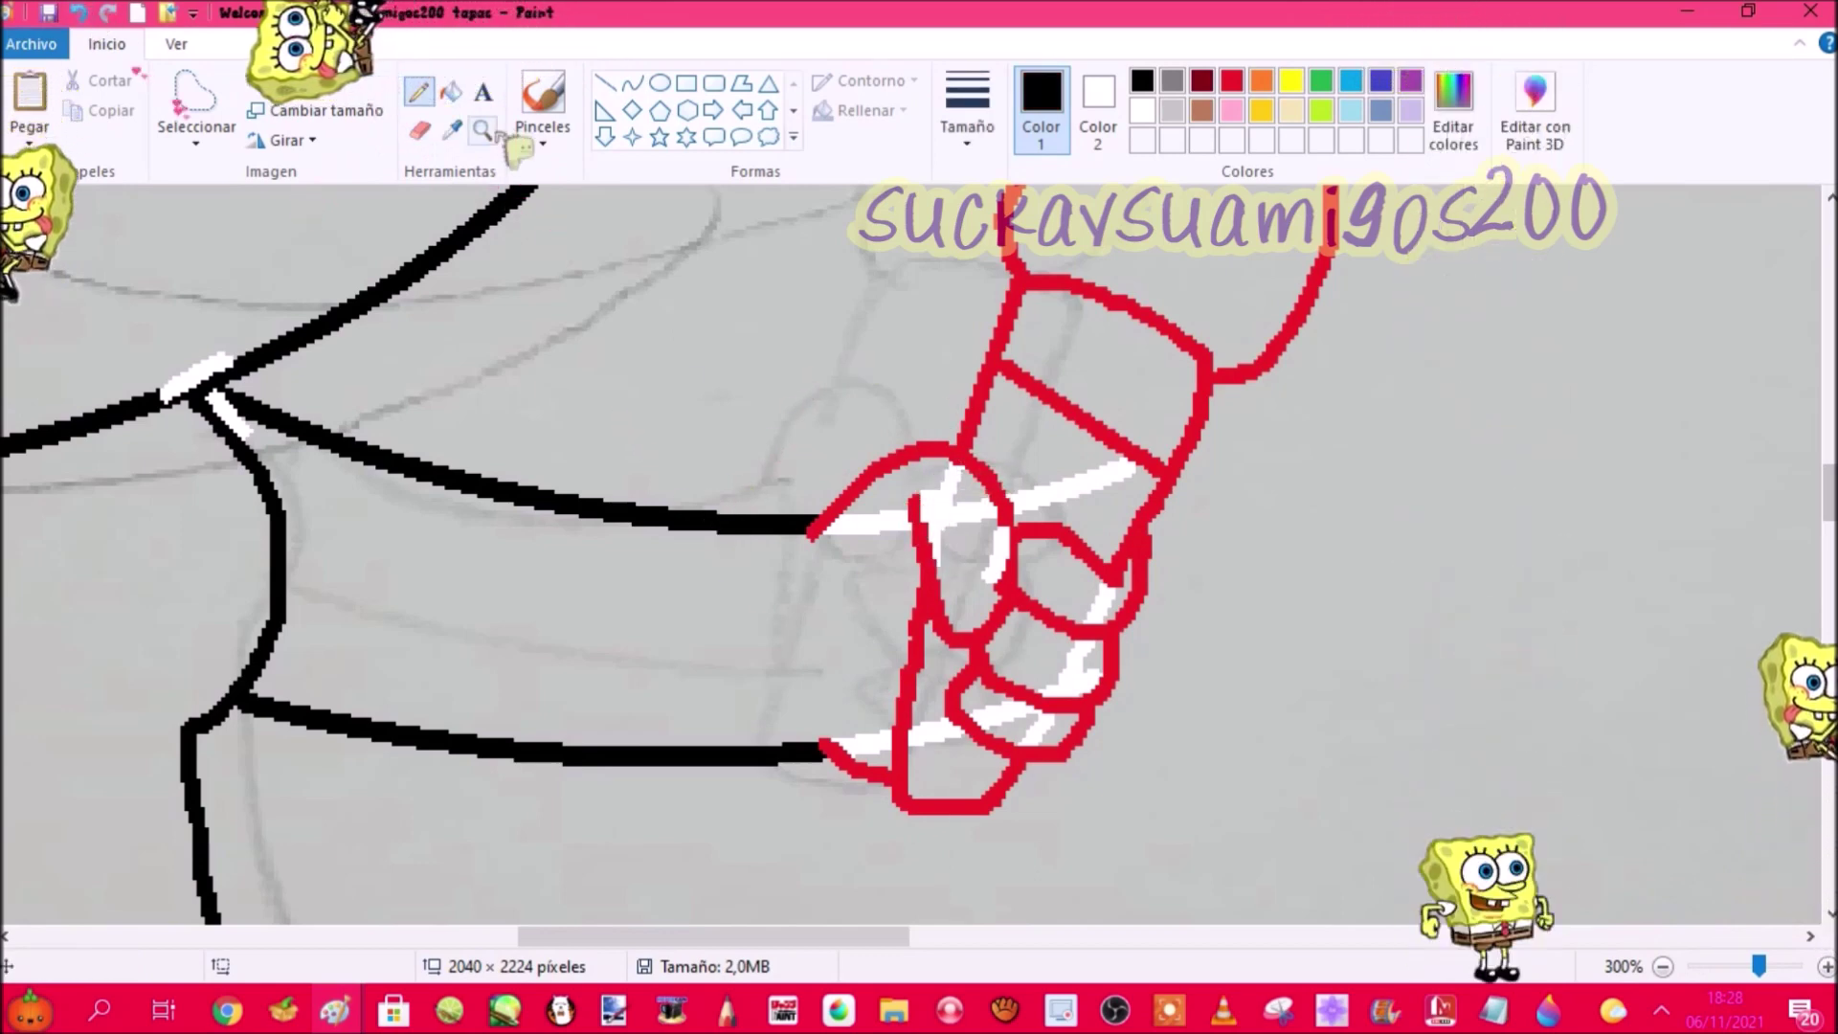
left_click(914, 506)
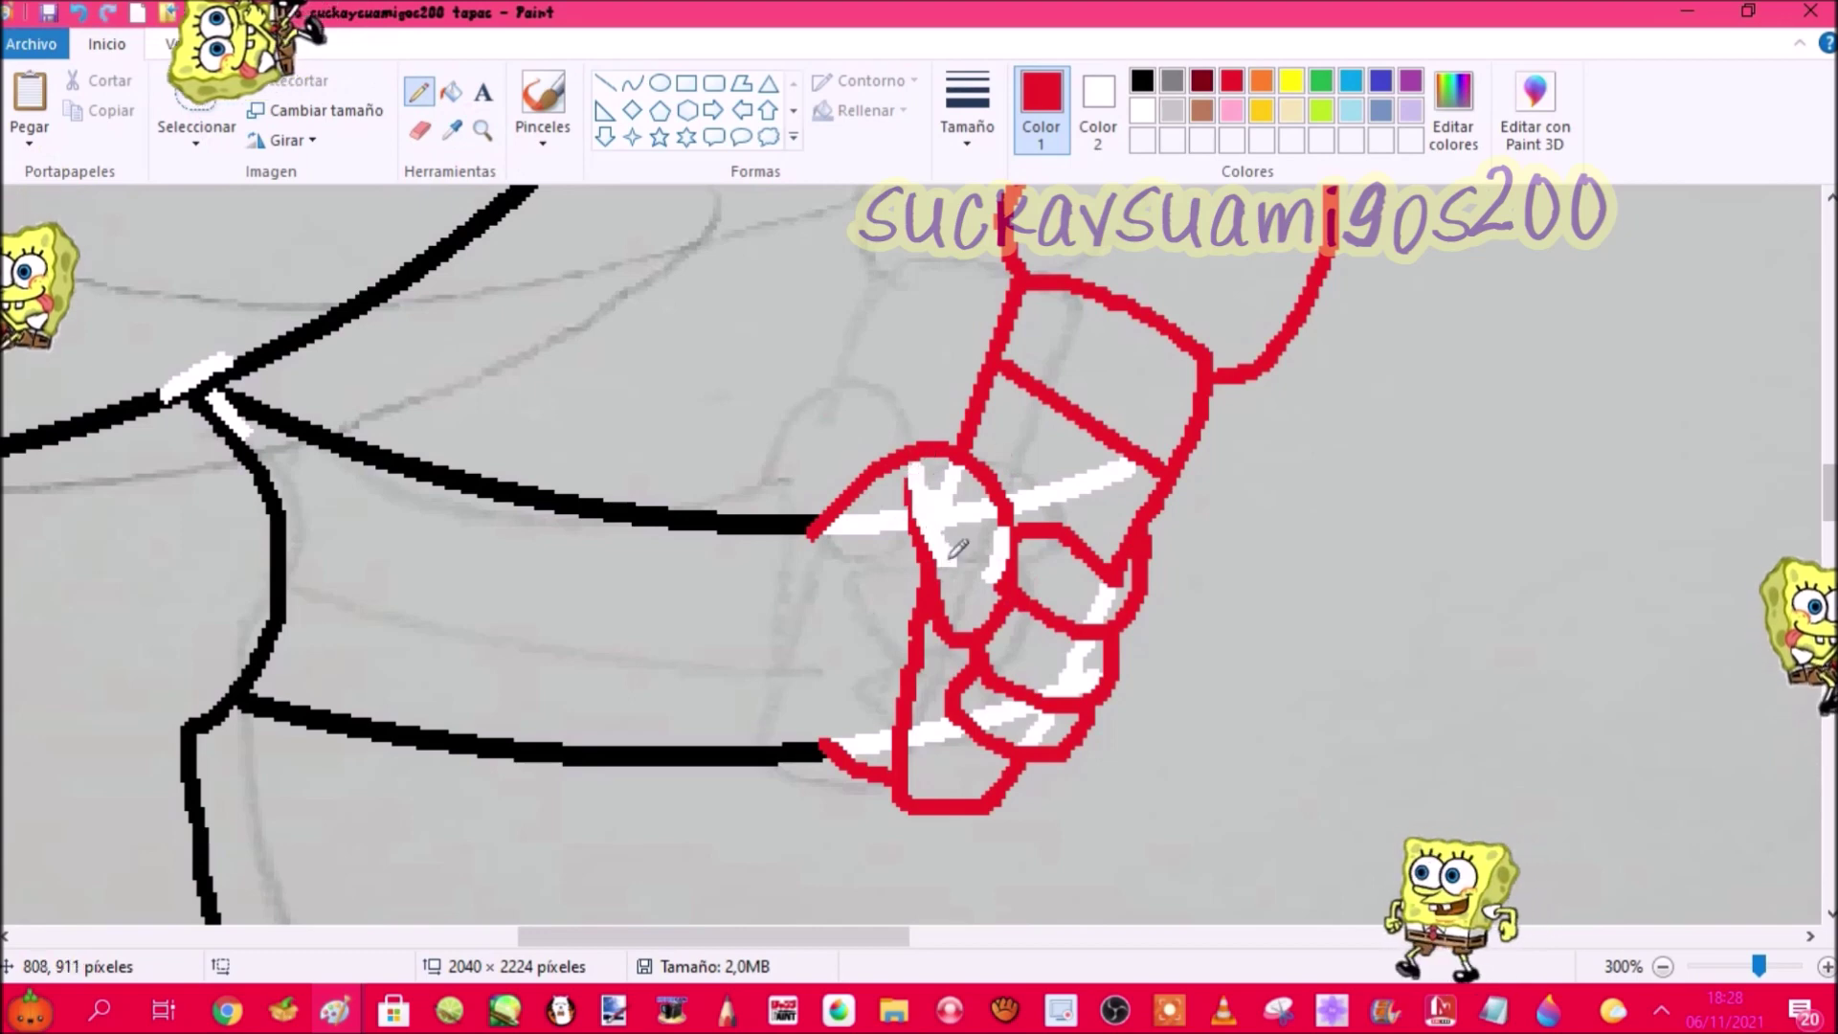
mouse_move(823, 752)
left_mouse_down()
mouse_move(800, 568)
mouse_move(820, 520)
left_mouse_up()
scroll(820, 520, "up", 2)
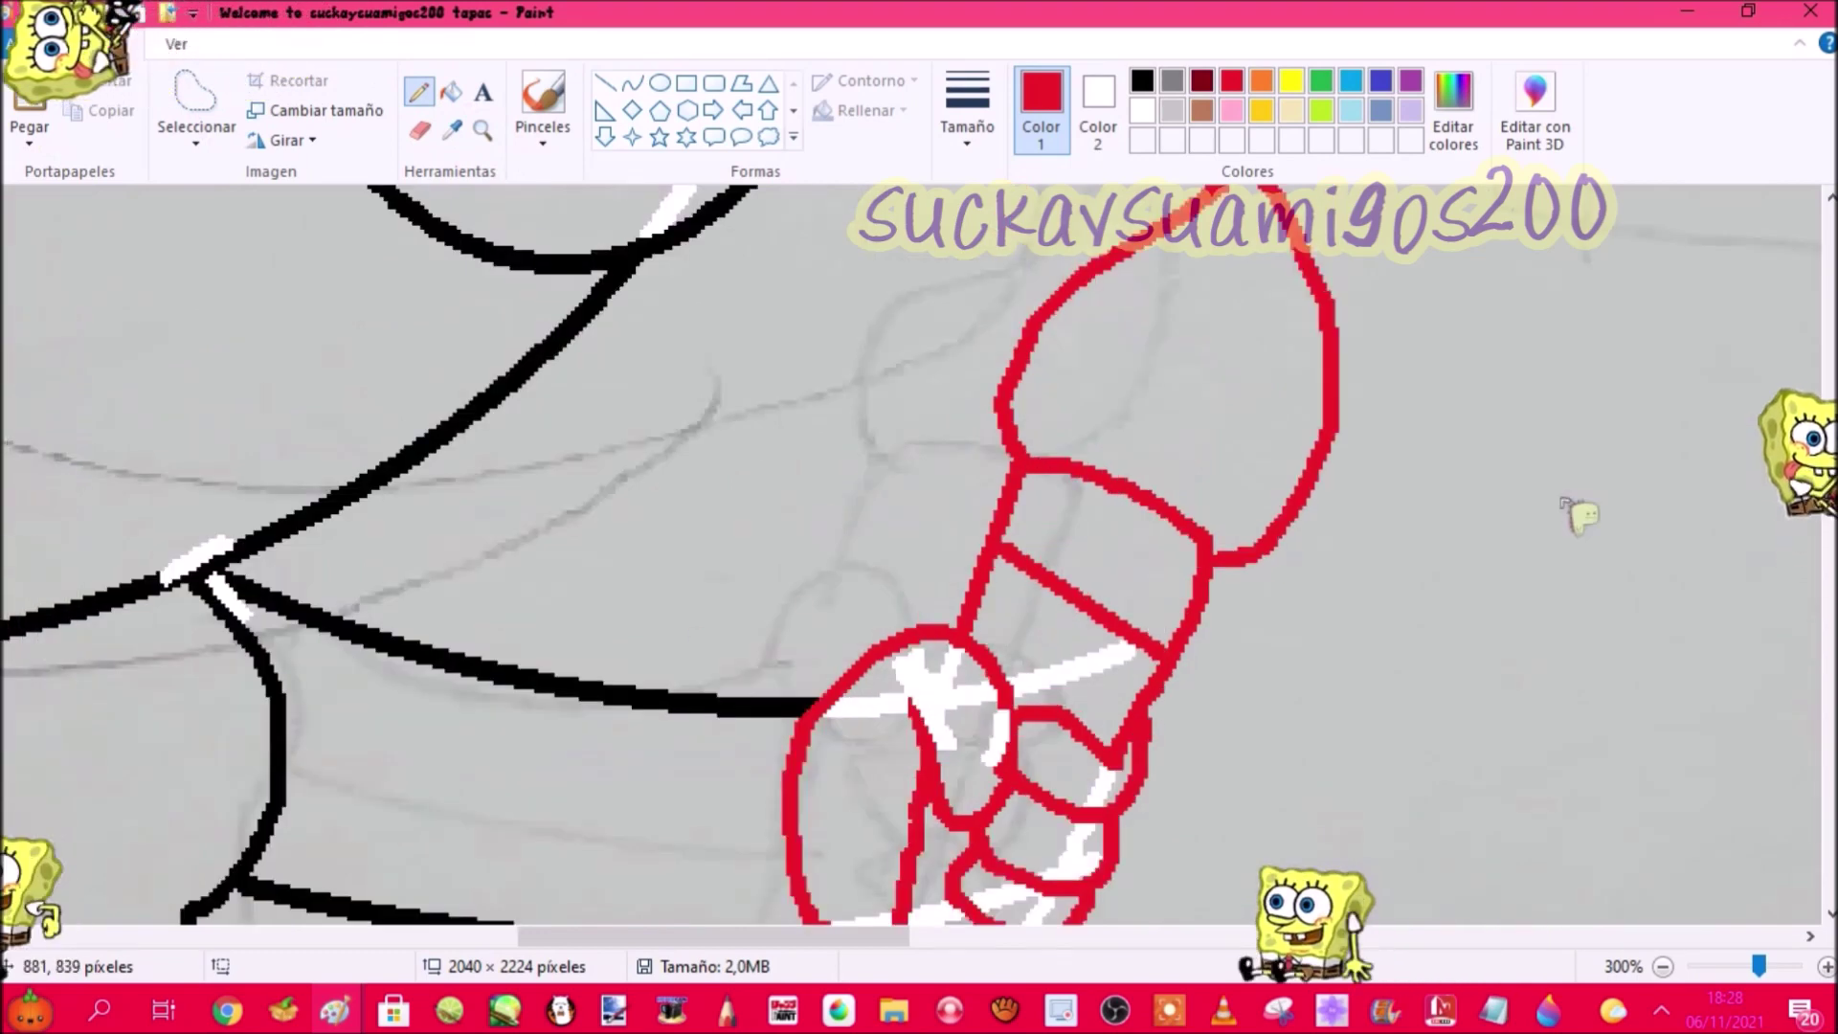
Step: Recolour the connected red outline of the hand and paintbrush in black
scroll(910, 555, "down", 2)
left_click(989, 495)
scroll(989, 495, "down", 2)
Step: Draw a new red curve just above the arm's lower line, from the body to the wrist
left_click(482, 133)
right_click(594, 403)
right_click(593, 403)
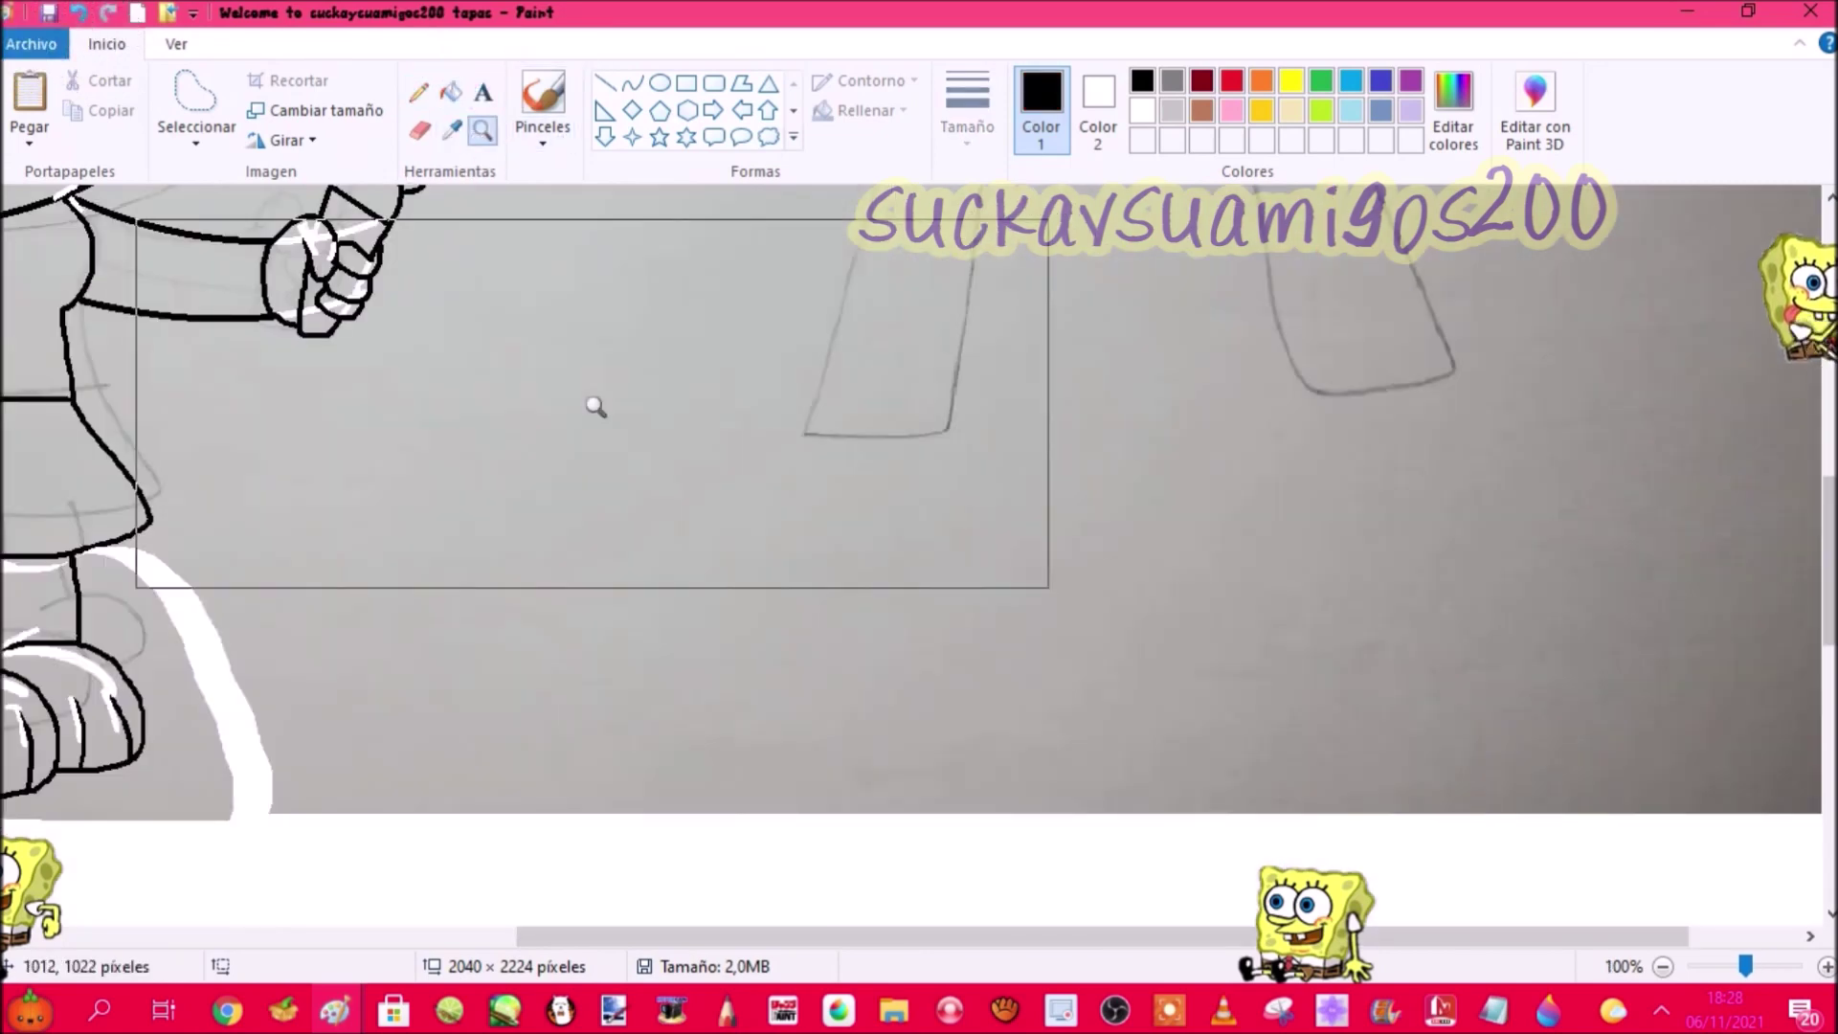
right_click(594, 402)
left_click(666, 530)
left_click(632, 498)
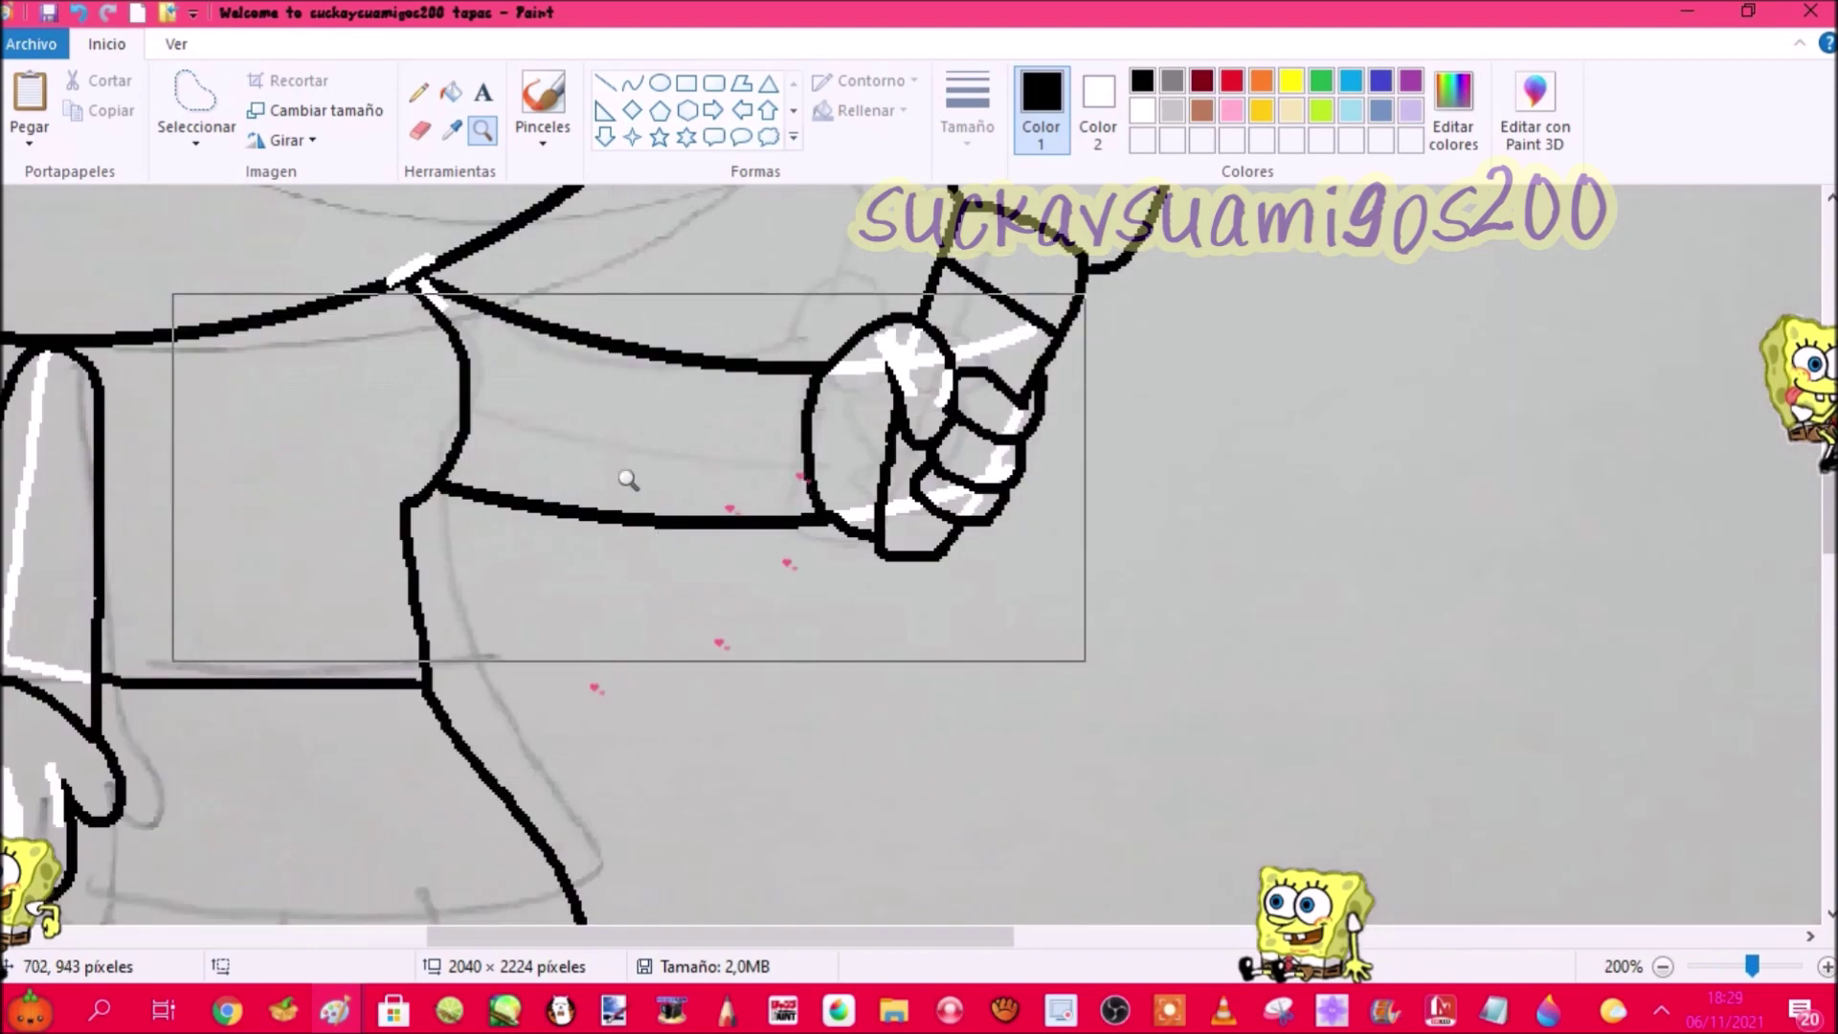
left_click(623, 479)
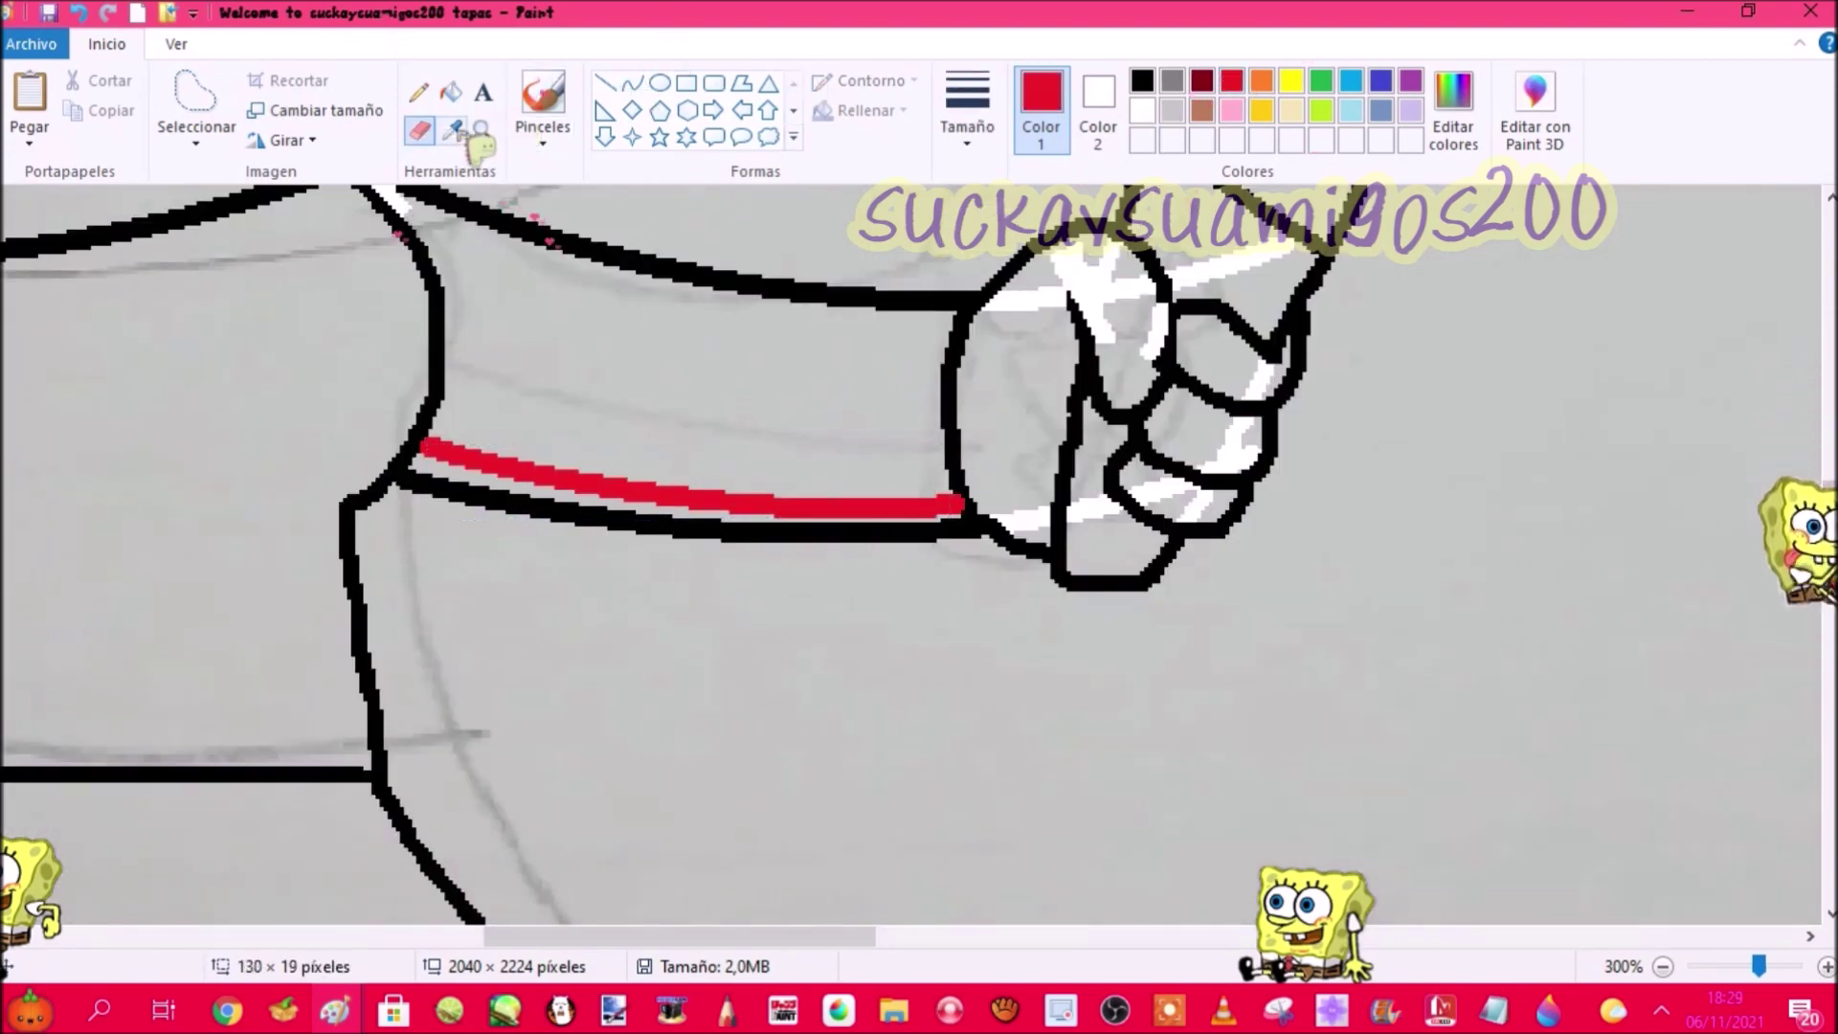
Step: Fill the arm's old lower line with white and the new red curve with black
right_click(512, 500)
left_click(905, 534)
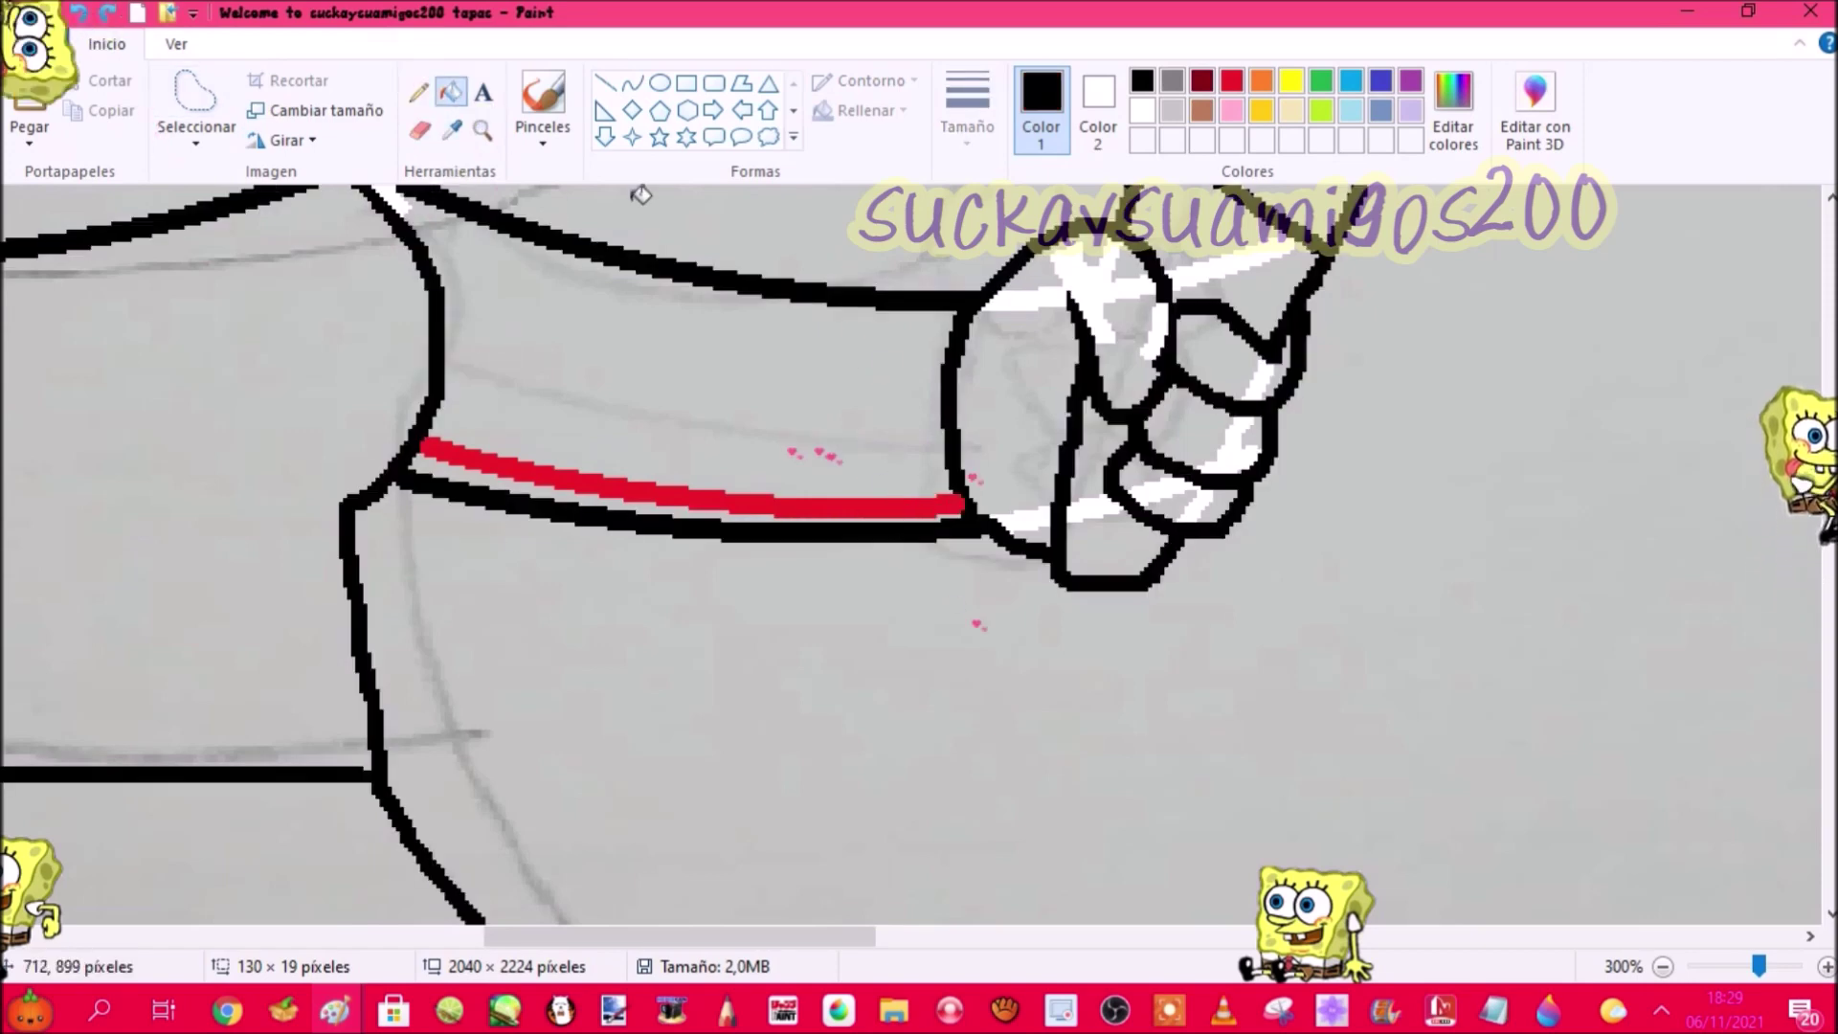
mouse_move(928, 530)
left_mouse_down()
mouse_move(782, 538)
mouse_move(419, 500)
left_mouse_up()
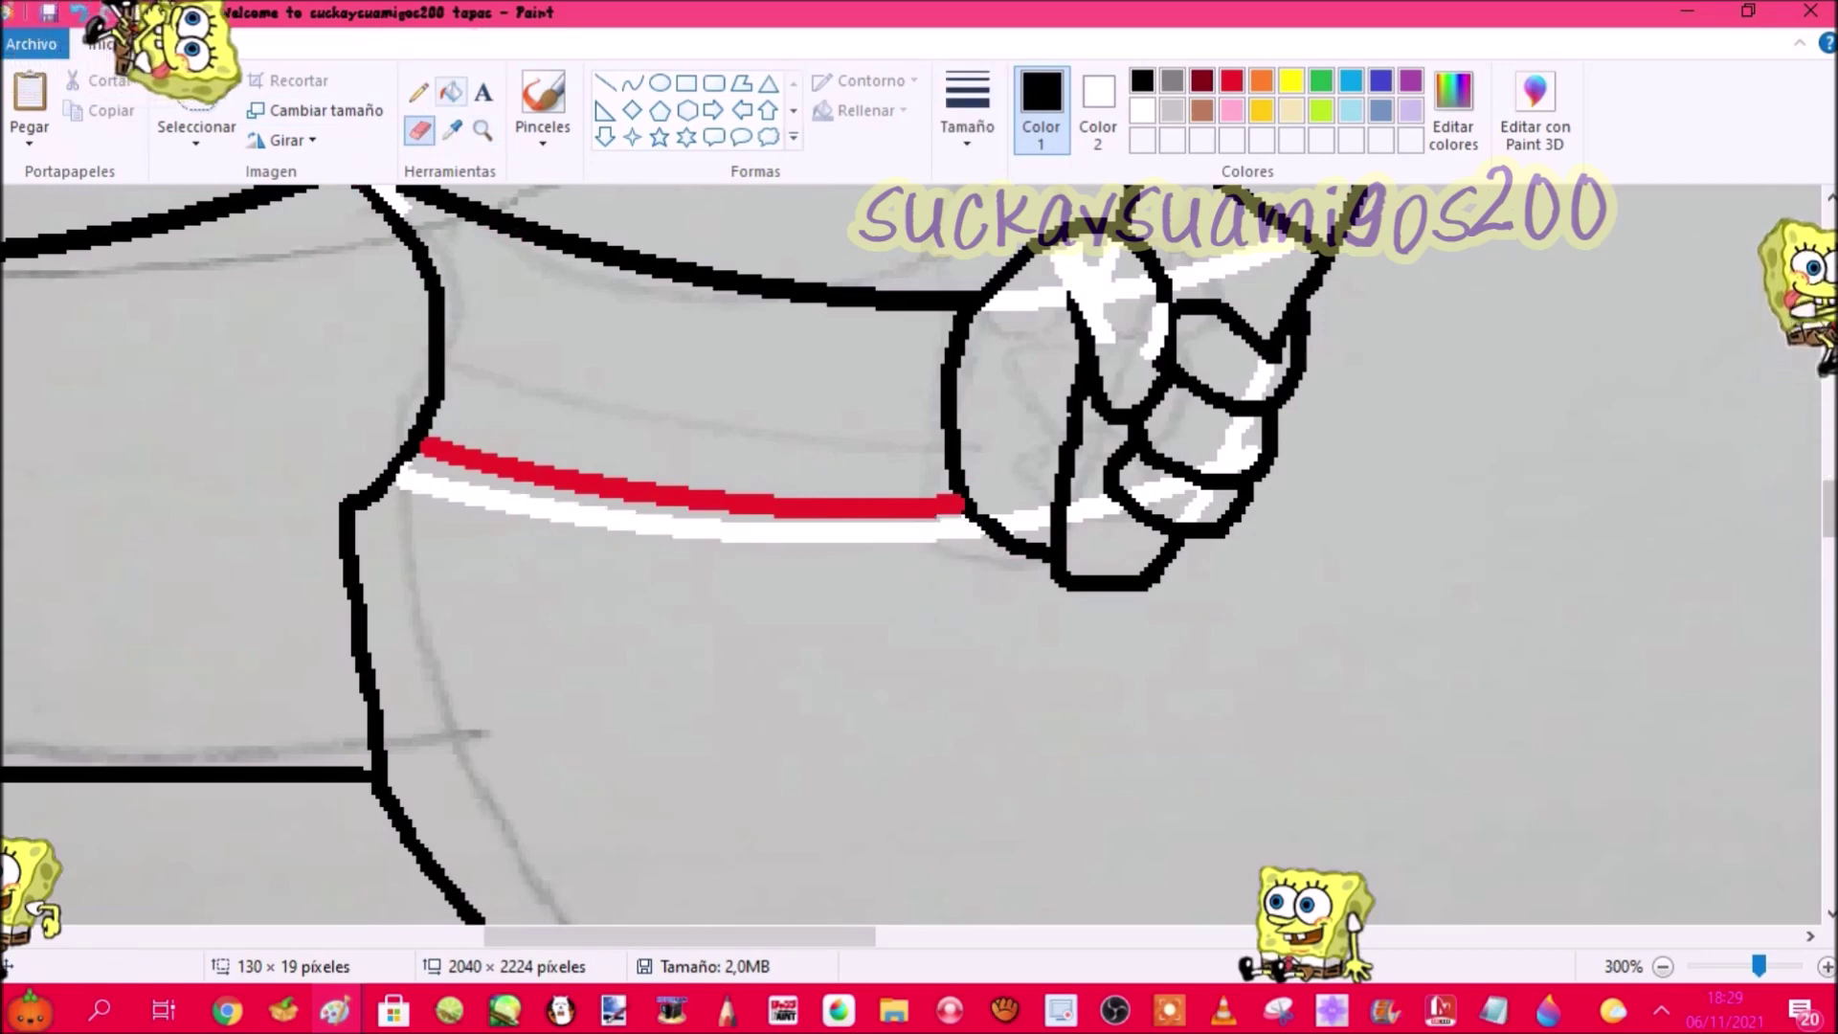
left_click(446, 440)
left_click(417, 91)
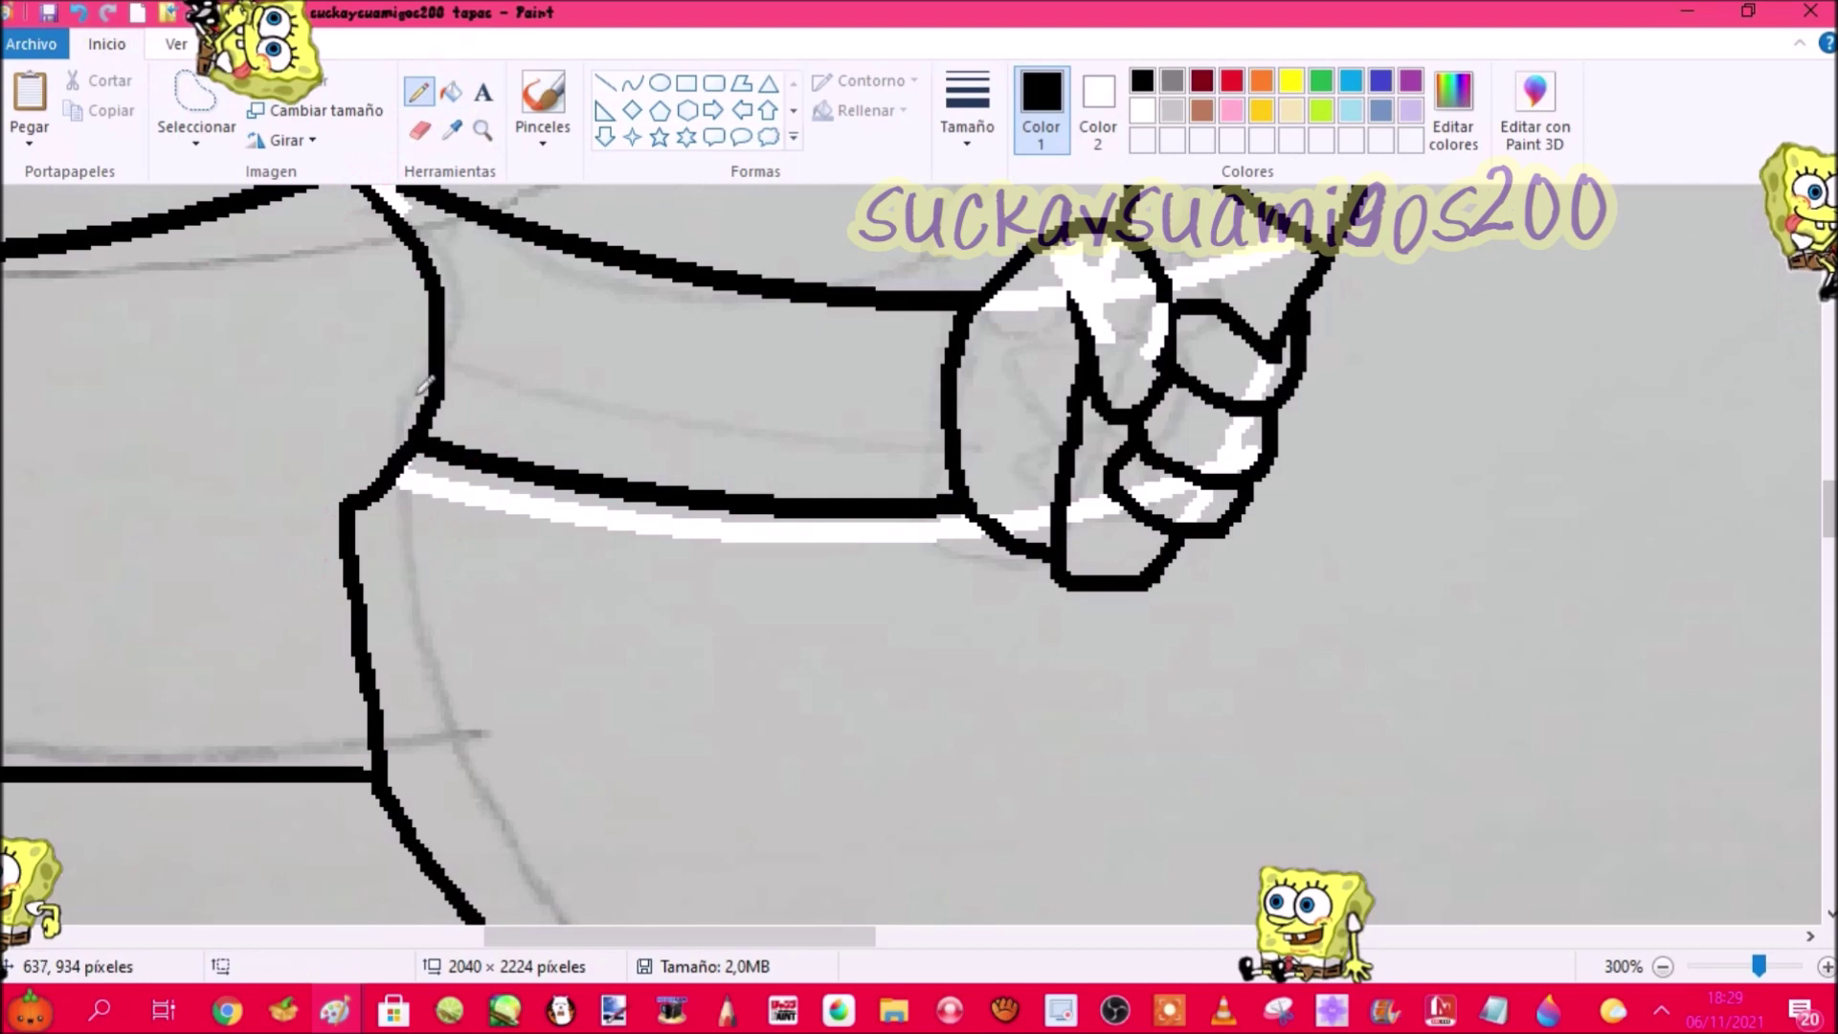
Step: Draw the rounded snout in red from the mouth line around to the bridge across the eye, undoing strokes that need redrawing
left_click(486, 131)
right_click(747, 368)
right_click(746, 368)
scroll(747, 356, "up", 5)
right_click(747, 354)
left_click(521, 535)
left_click(536, 536)
left_click(412, 80)
left_click(1232, 80)
mouse_move(1326, 383)
left_mouse_down()
mouse_move(1135, 633)
mouse_move(778, 628)
mouse_move(684, 589)
left_mouse_up()
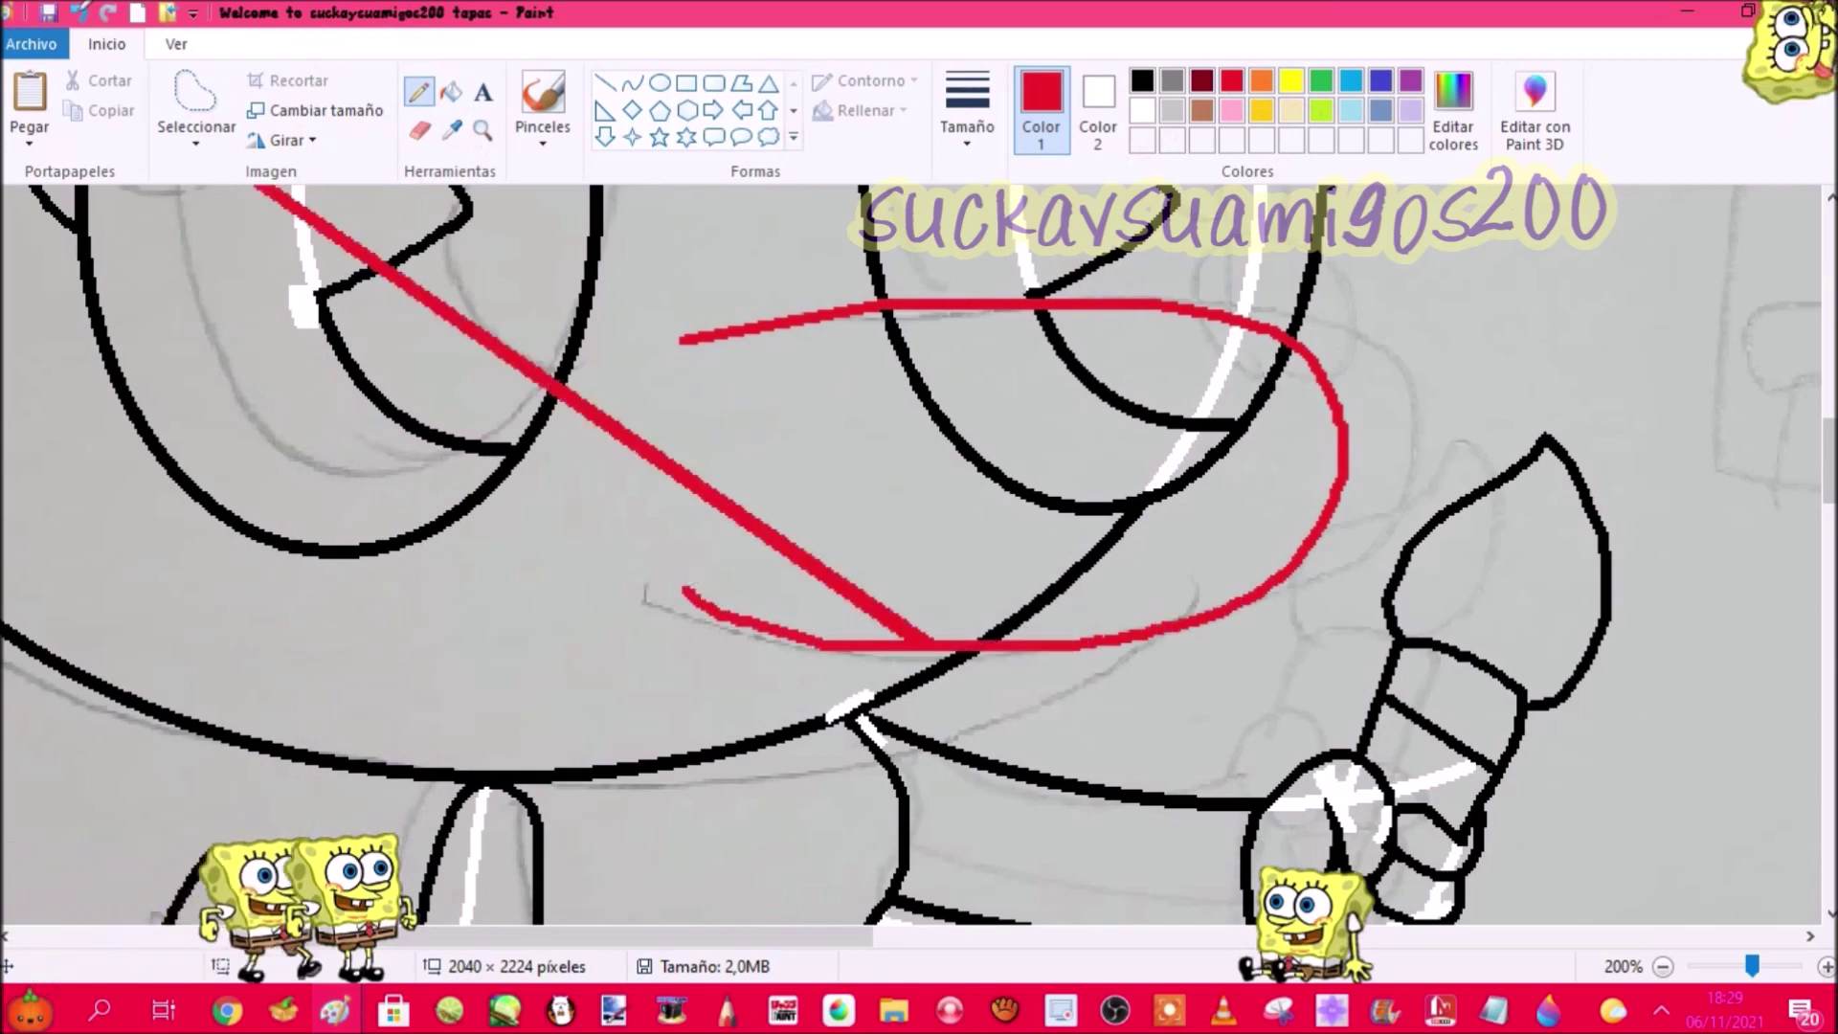
key("ctrl+z")
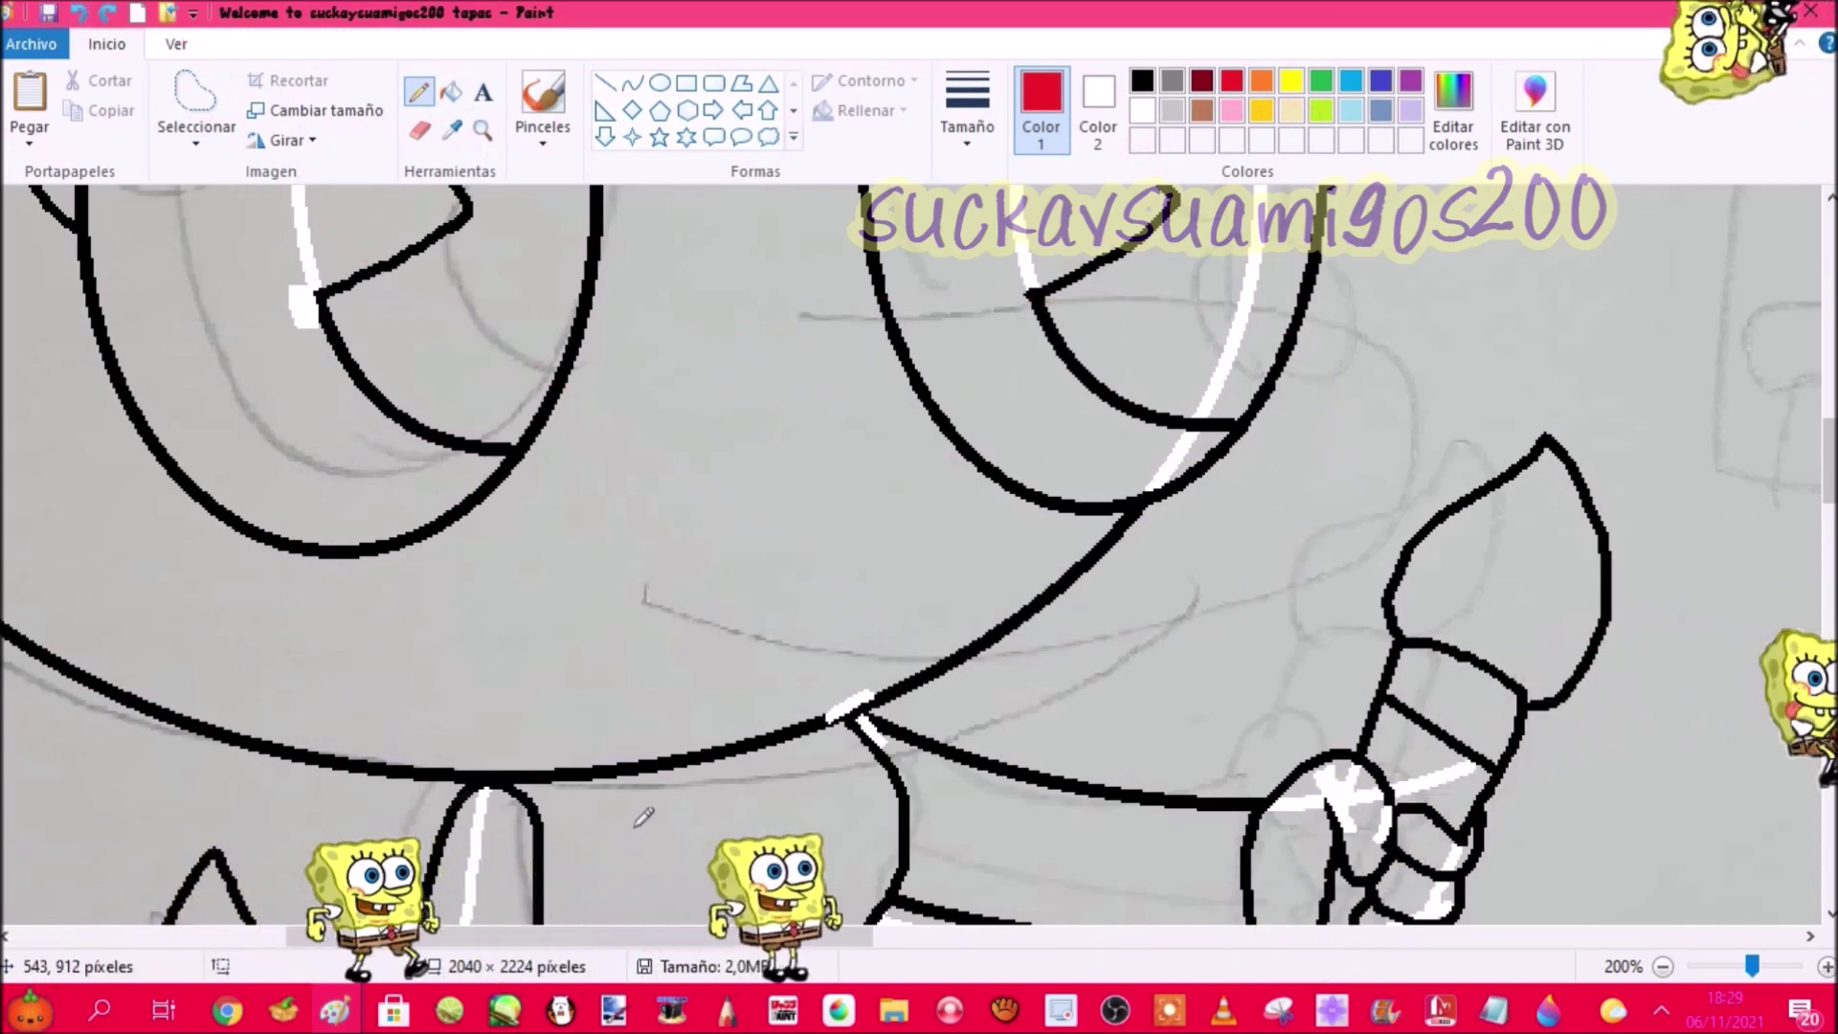
mouse_move(649, 357)
left_mouse_down()
mouse_move(916, 312)
mouse_move(1332, 430)
mouse_move(1303, 599)
mouse_move(634, 651)
left_mouse_up()
key("ctrl+z")
mouse_move(599, 575)
left_mouse_down()
mouse_move(632, 588)
mouse_move(1319, 517)
mouse_move(938, 292)
mouse_move(693, 318)
left_mouse_up()
Step: Draw the lower jaw as a red curve from the face outline up to the snout, replacing the freehand stroke
mouse_move(577, 776)
left_mouse_down()
mouse_move(735, 774)
mouse_move(986, 728)
mouse_move(1087, 684)
left_mouse_up()
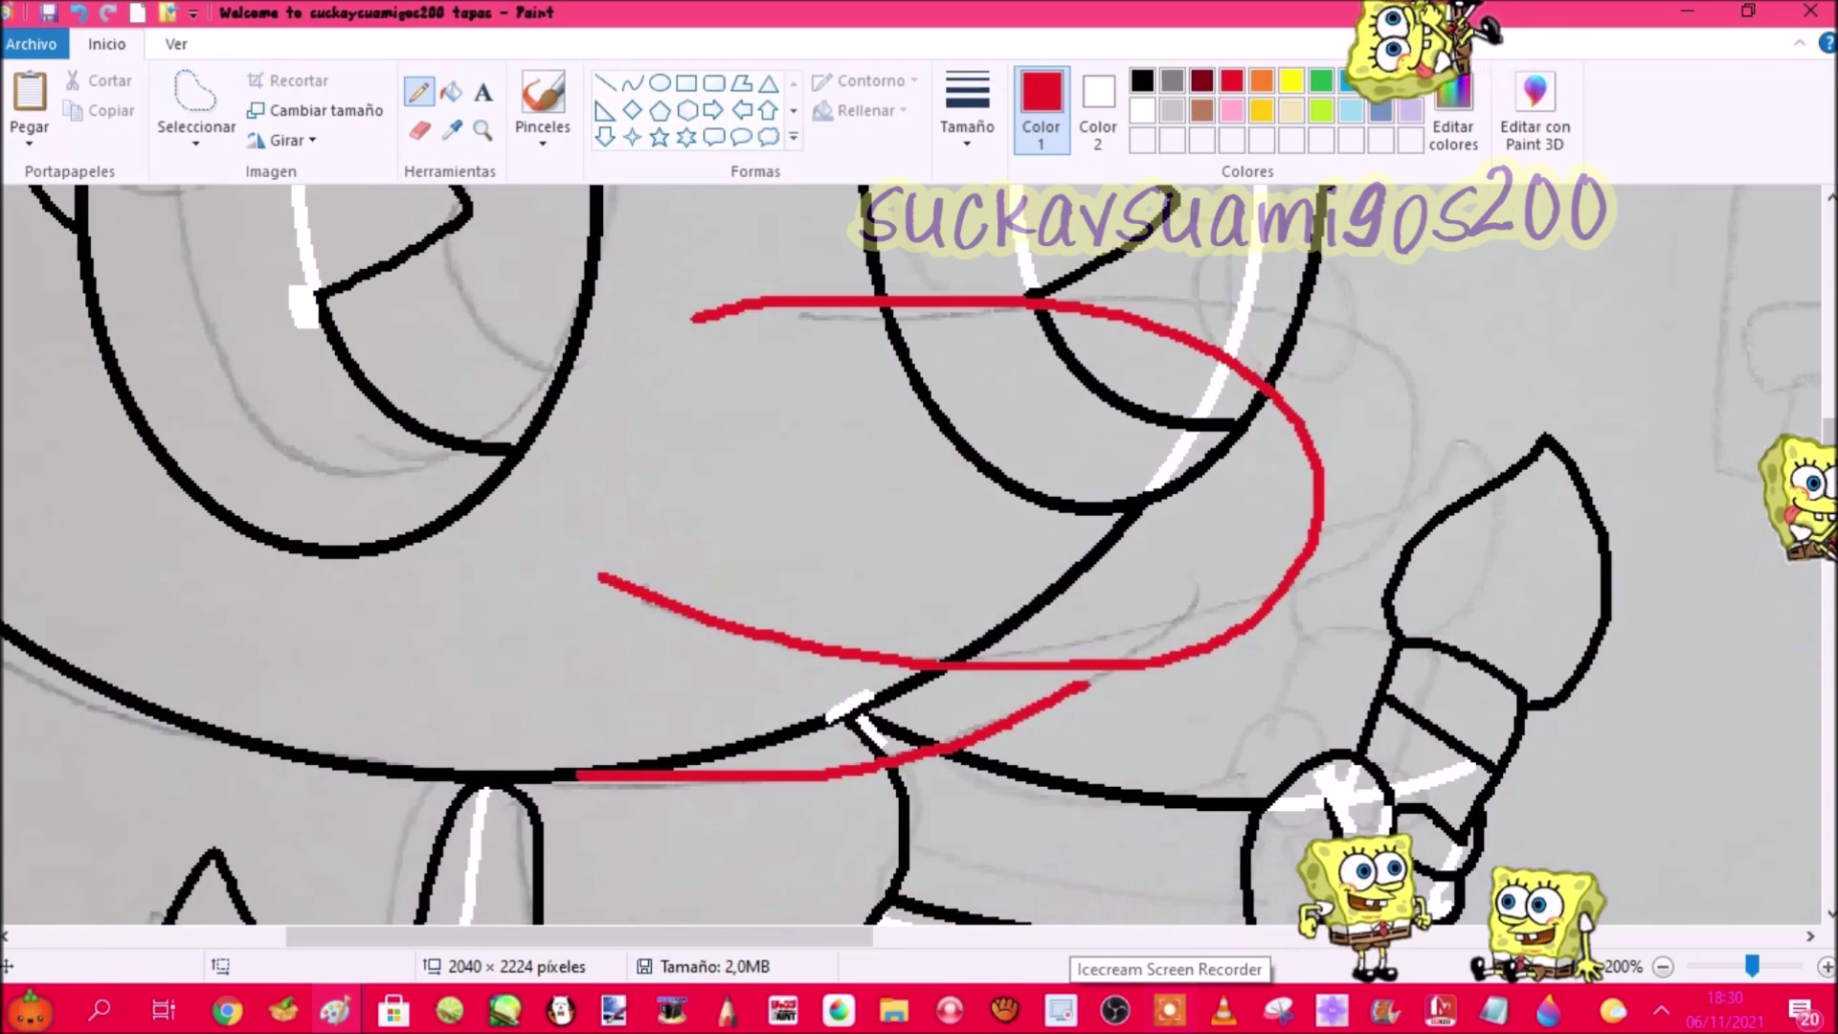
left_click(79, 13)
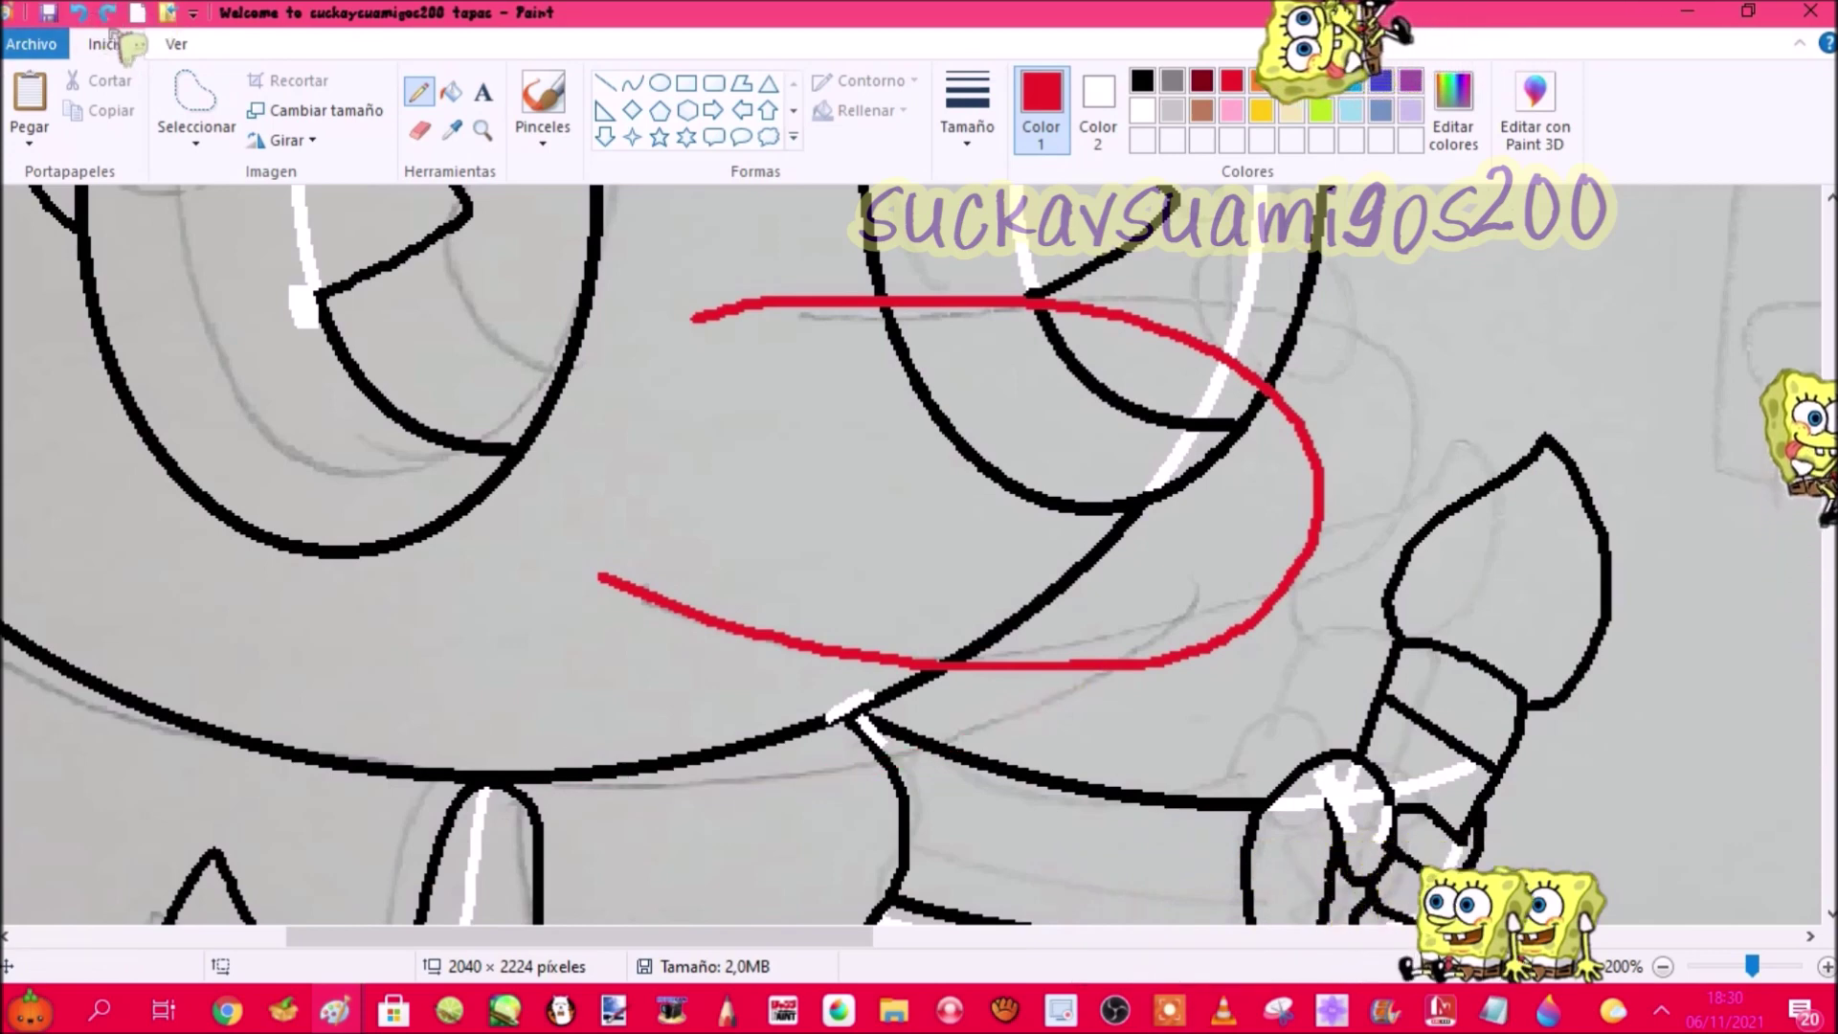
left_click(630, 84)
left_click_drag(575, 775, 1044, 673)
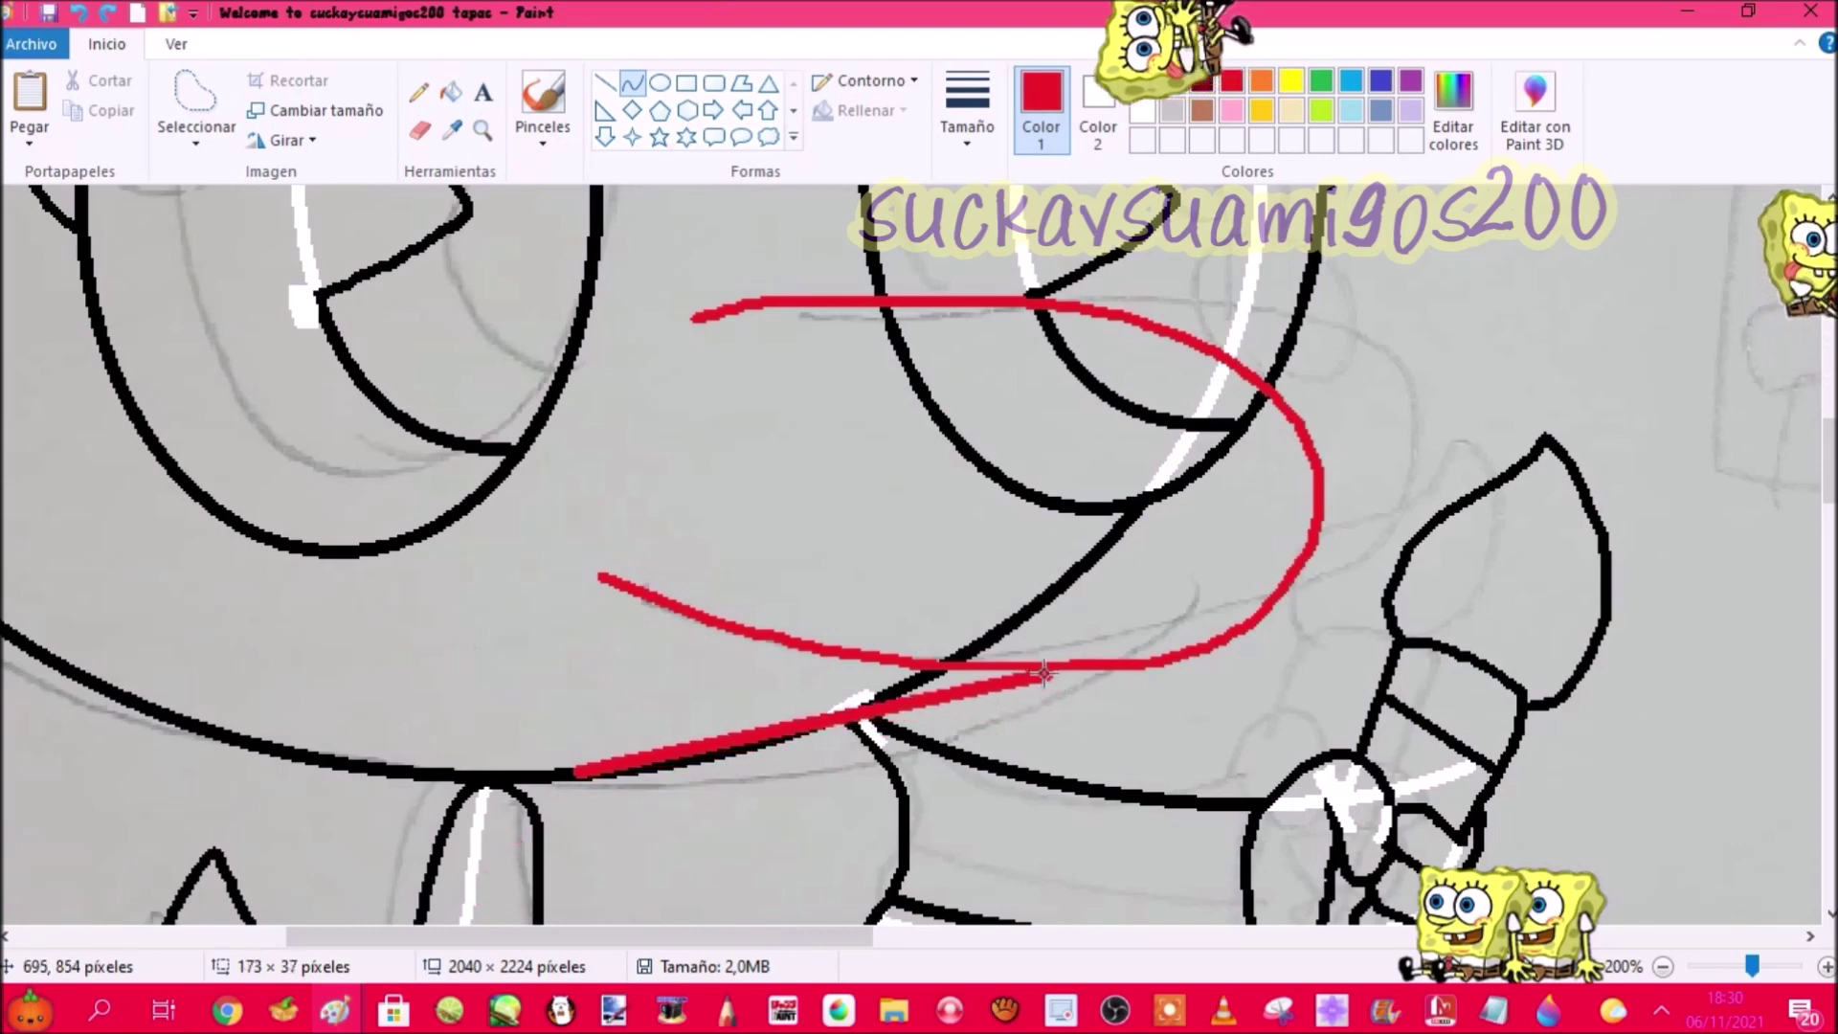
left_click_drag(881, 735, 1040, 733)
Step: Draw thick black curves below the snout's upper line and along both sides of the mouth line to cover their edges
left_click(1142, 80)
left_click_drag(670, 321, 1166, 355)
left_click(967, 110)
left_click(1032, 338)
mouse_move(593, 572)
left_mouse_down()
mouse_move(883, 600)
mouse_move(1037, 640)
left_mouse_up()
left_click_drag(809, 608, 803, 617)
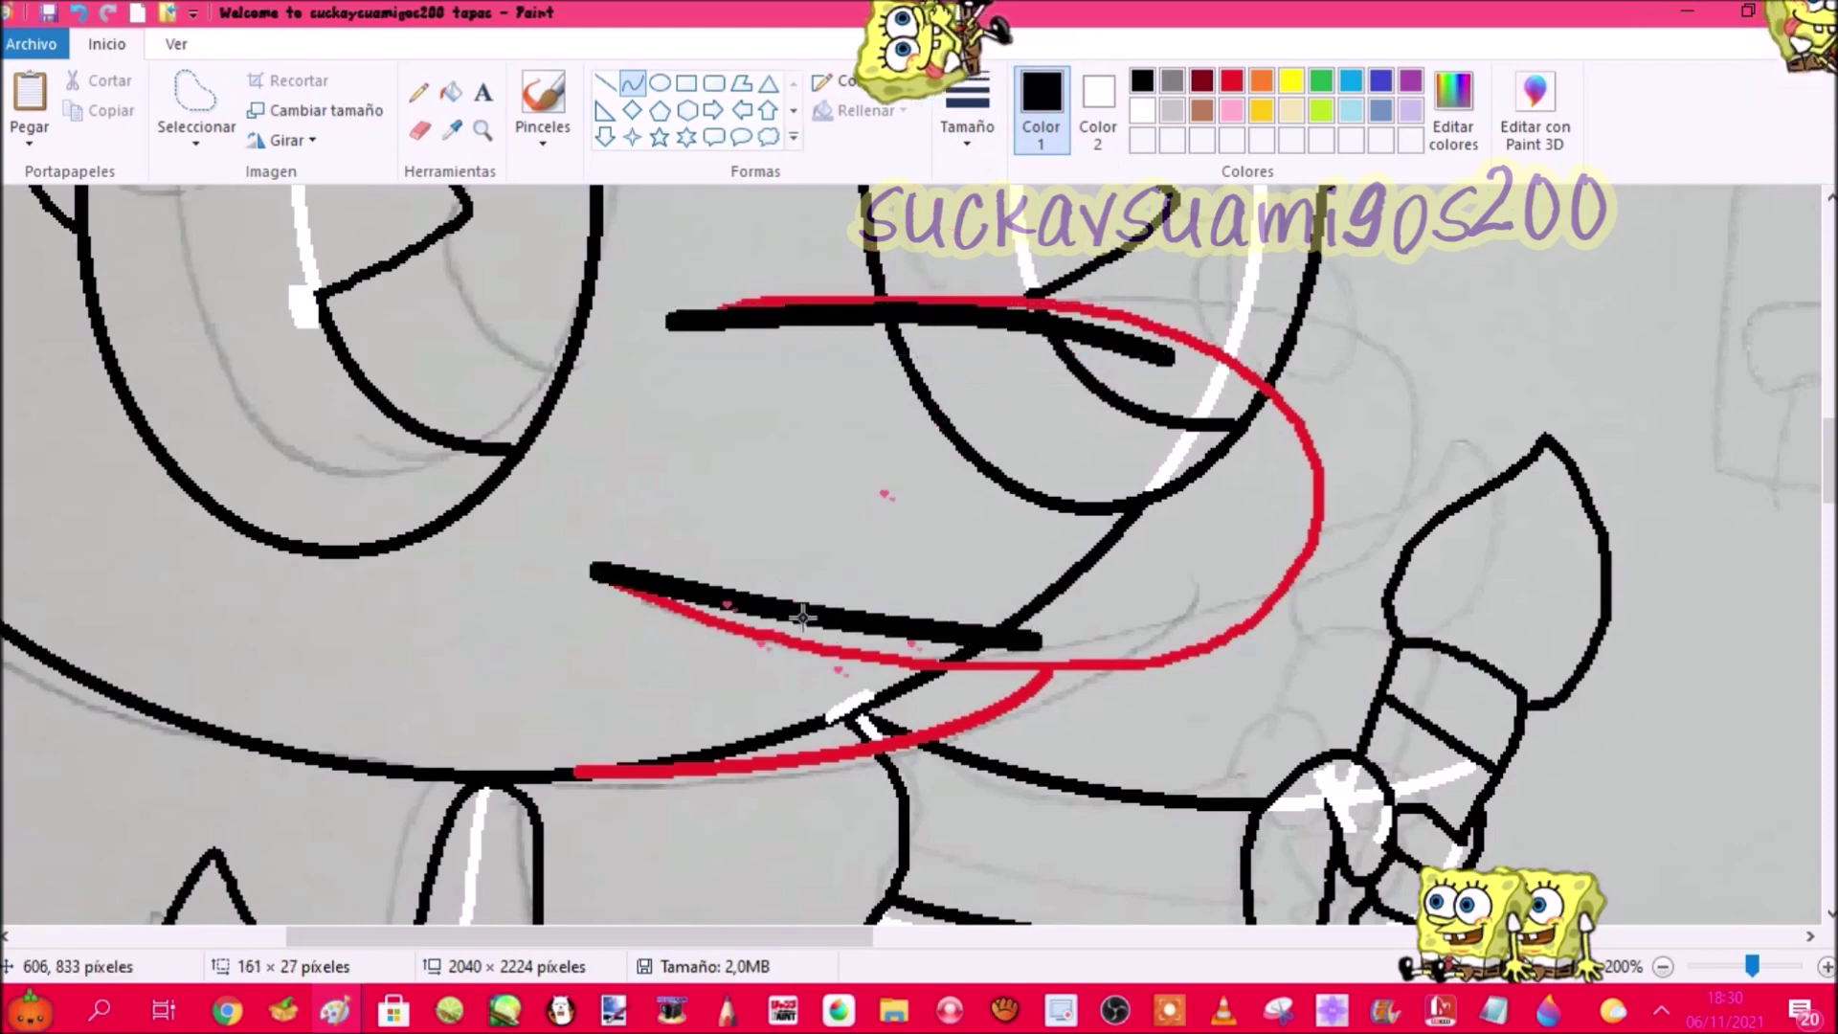
left_click_drag(600, 571, 938, 697)
left_click_drag(713, 632, 684, 657)
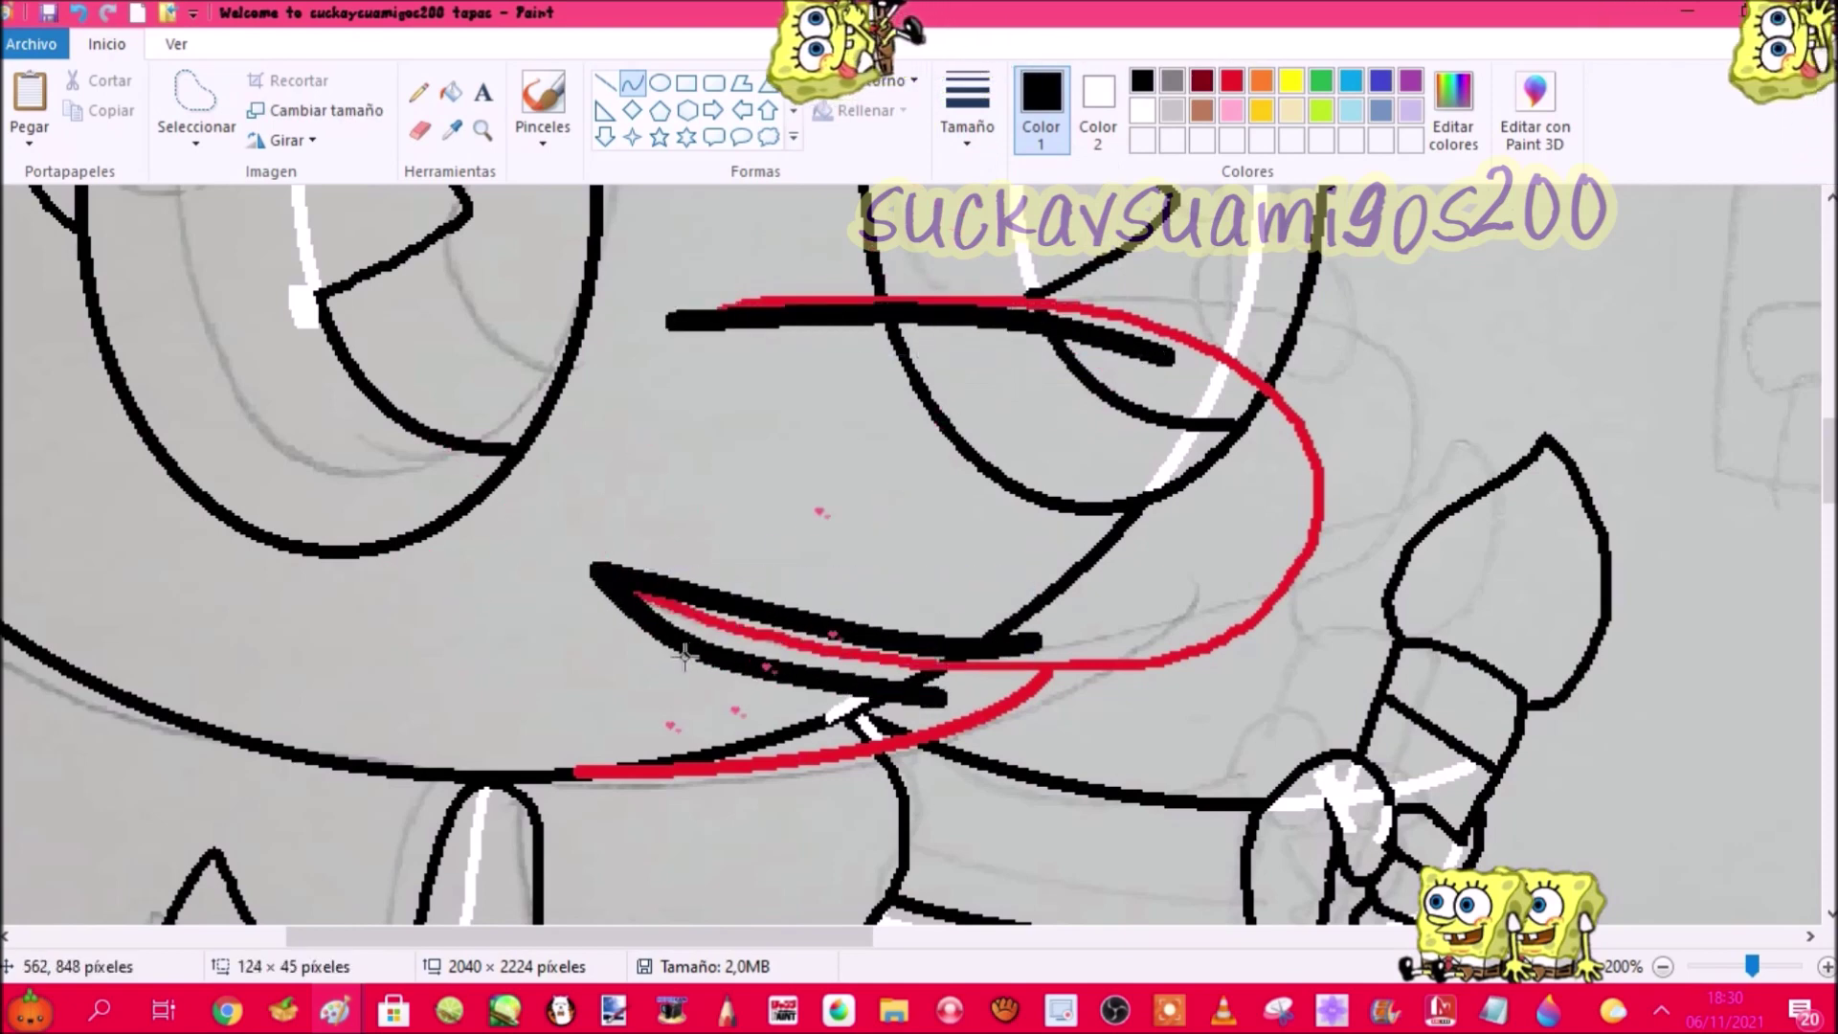
left_click(910, 692)
Step: Fill the thick curves and the face and eye lines inside the snout with white, and recolour the snout and jaw in black
left_click(451, 92)
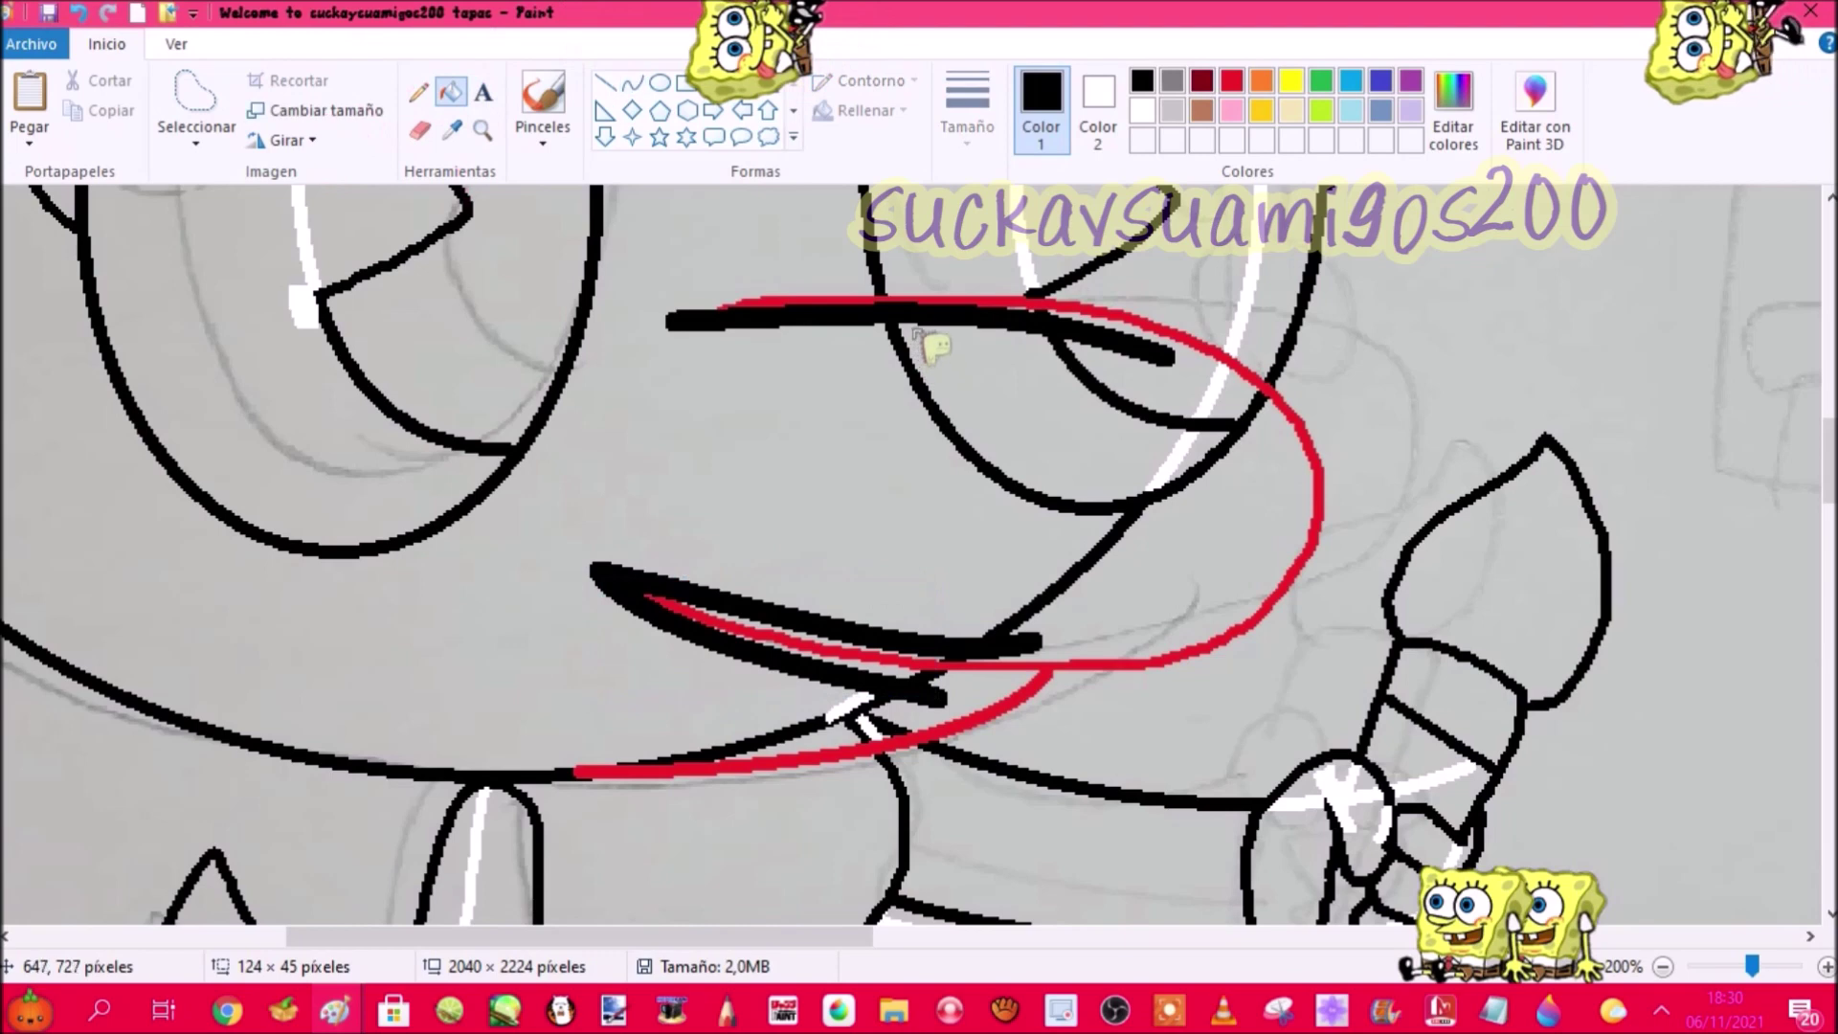
right_click(925, 352)
right_click(922, 310)
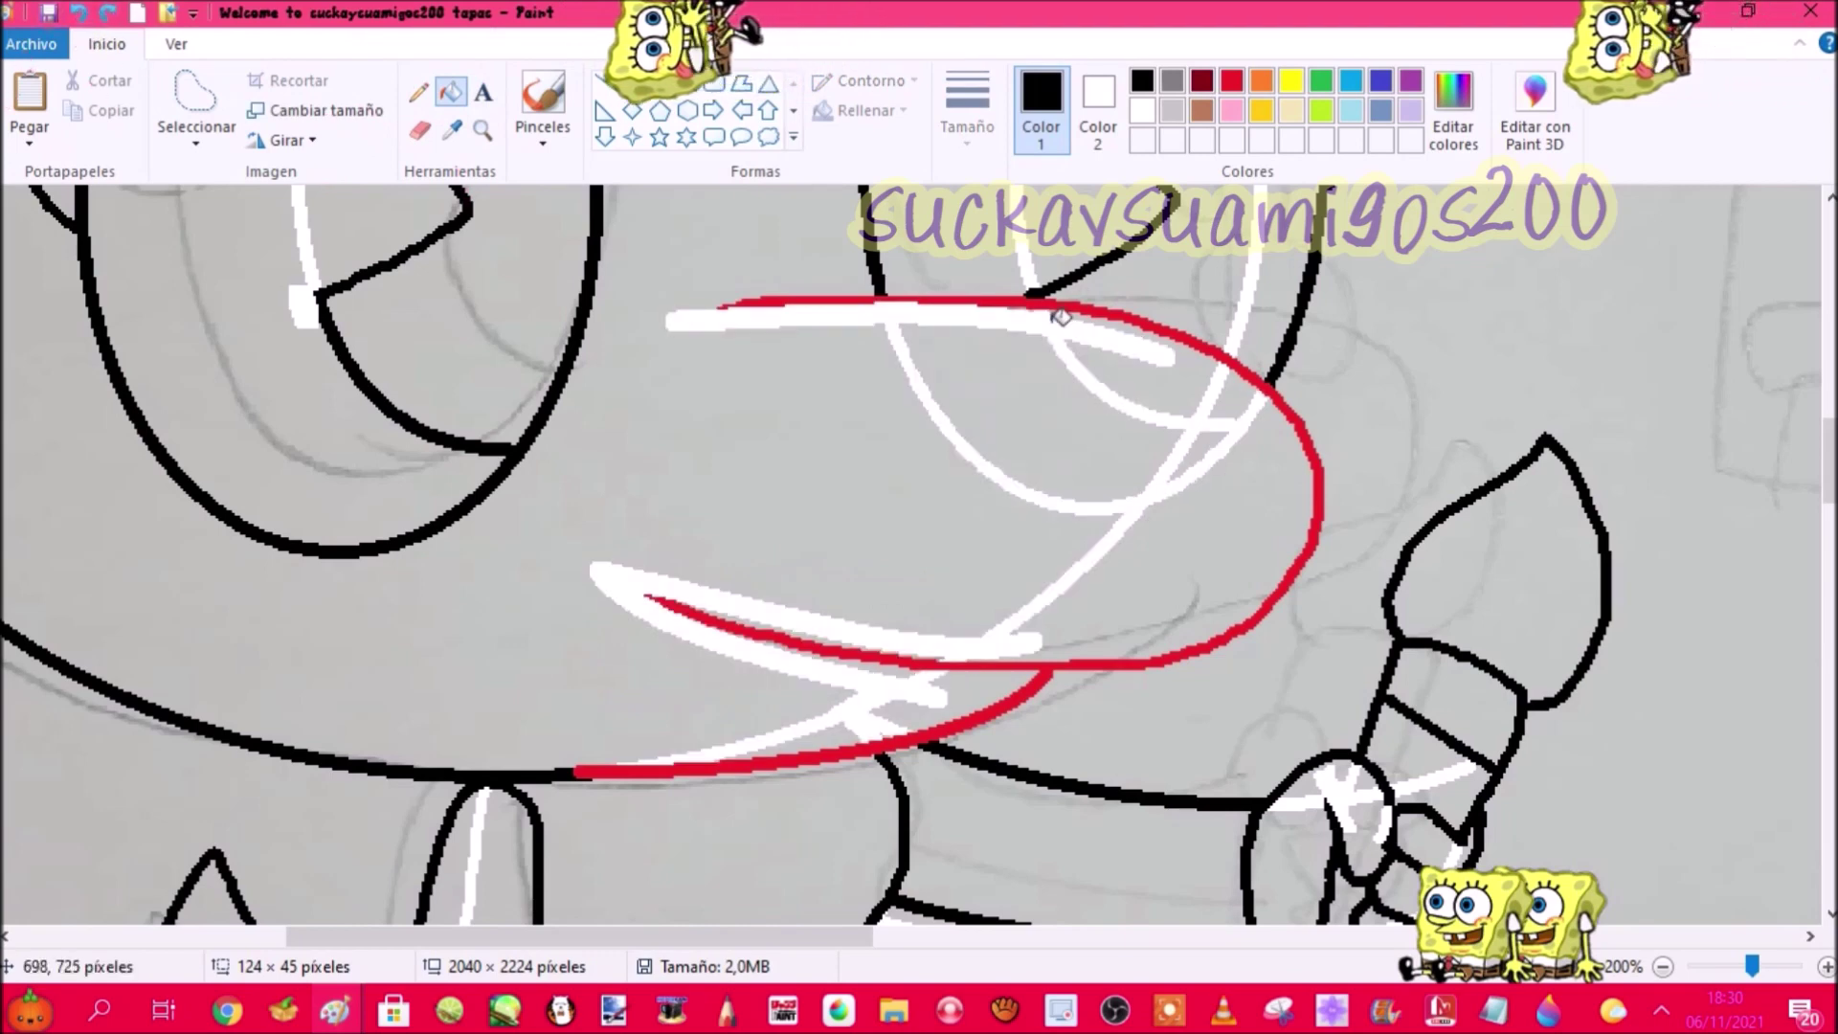
left_click(1044, 660)
Step: Draw a red circle about 83 × 84 px for the nose at the snout's tip and adjust its line thickness
scroll(745, 393, "up", 4)
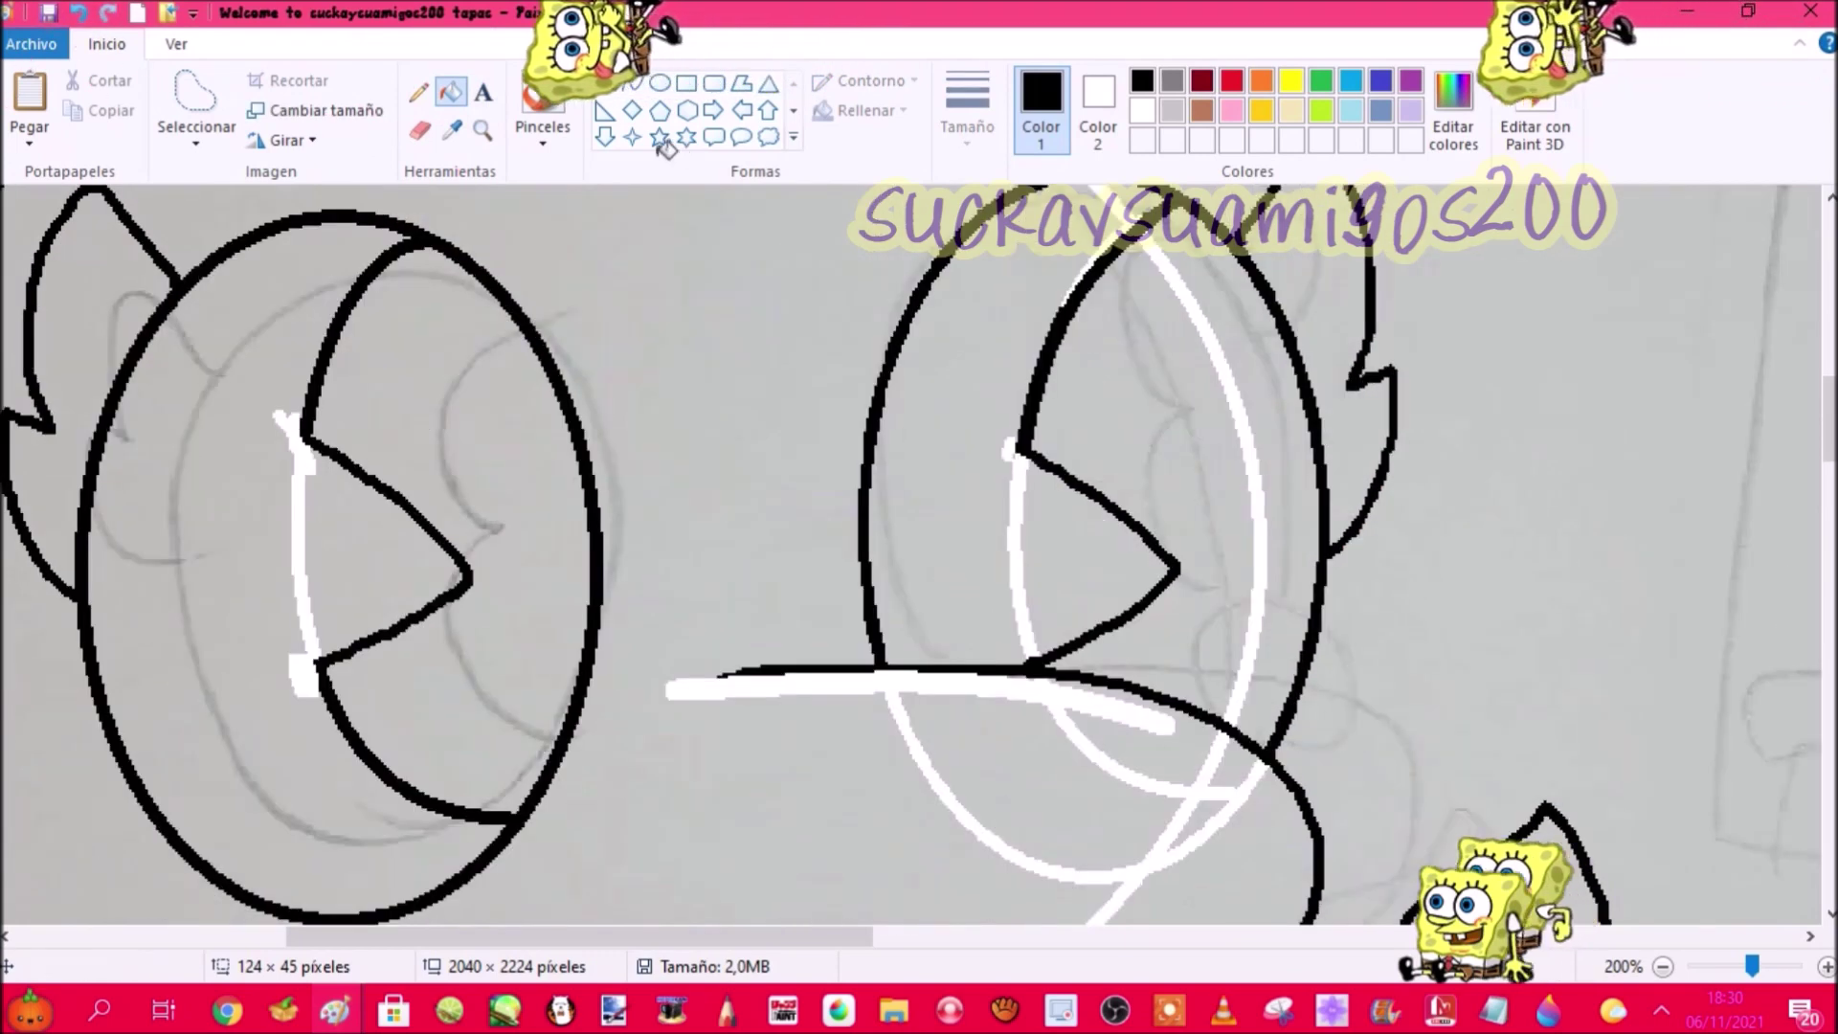
left_click(660, 83)
left_click(1233, 80)
scroll(1099, 521, "down", 2)
left_click_drag(1101, 438, 1339, 653)
left_click(967, 106)
left_click(1024, 308)
Step: Fill the lines crossing inside the nose circle with white and recolour the circle's outline in black
left_click(452, 93)
left_click(452, 131)
left_click(1268, 567)
right_click(1268, 567)
left_click(1224, 430)
Step: Draw a long, narrow four-sided bar about 451 × 918 px diagonally across the sketched easel as a leg
left_click(482, 130)
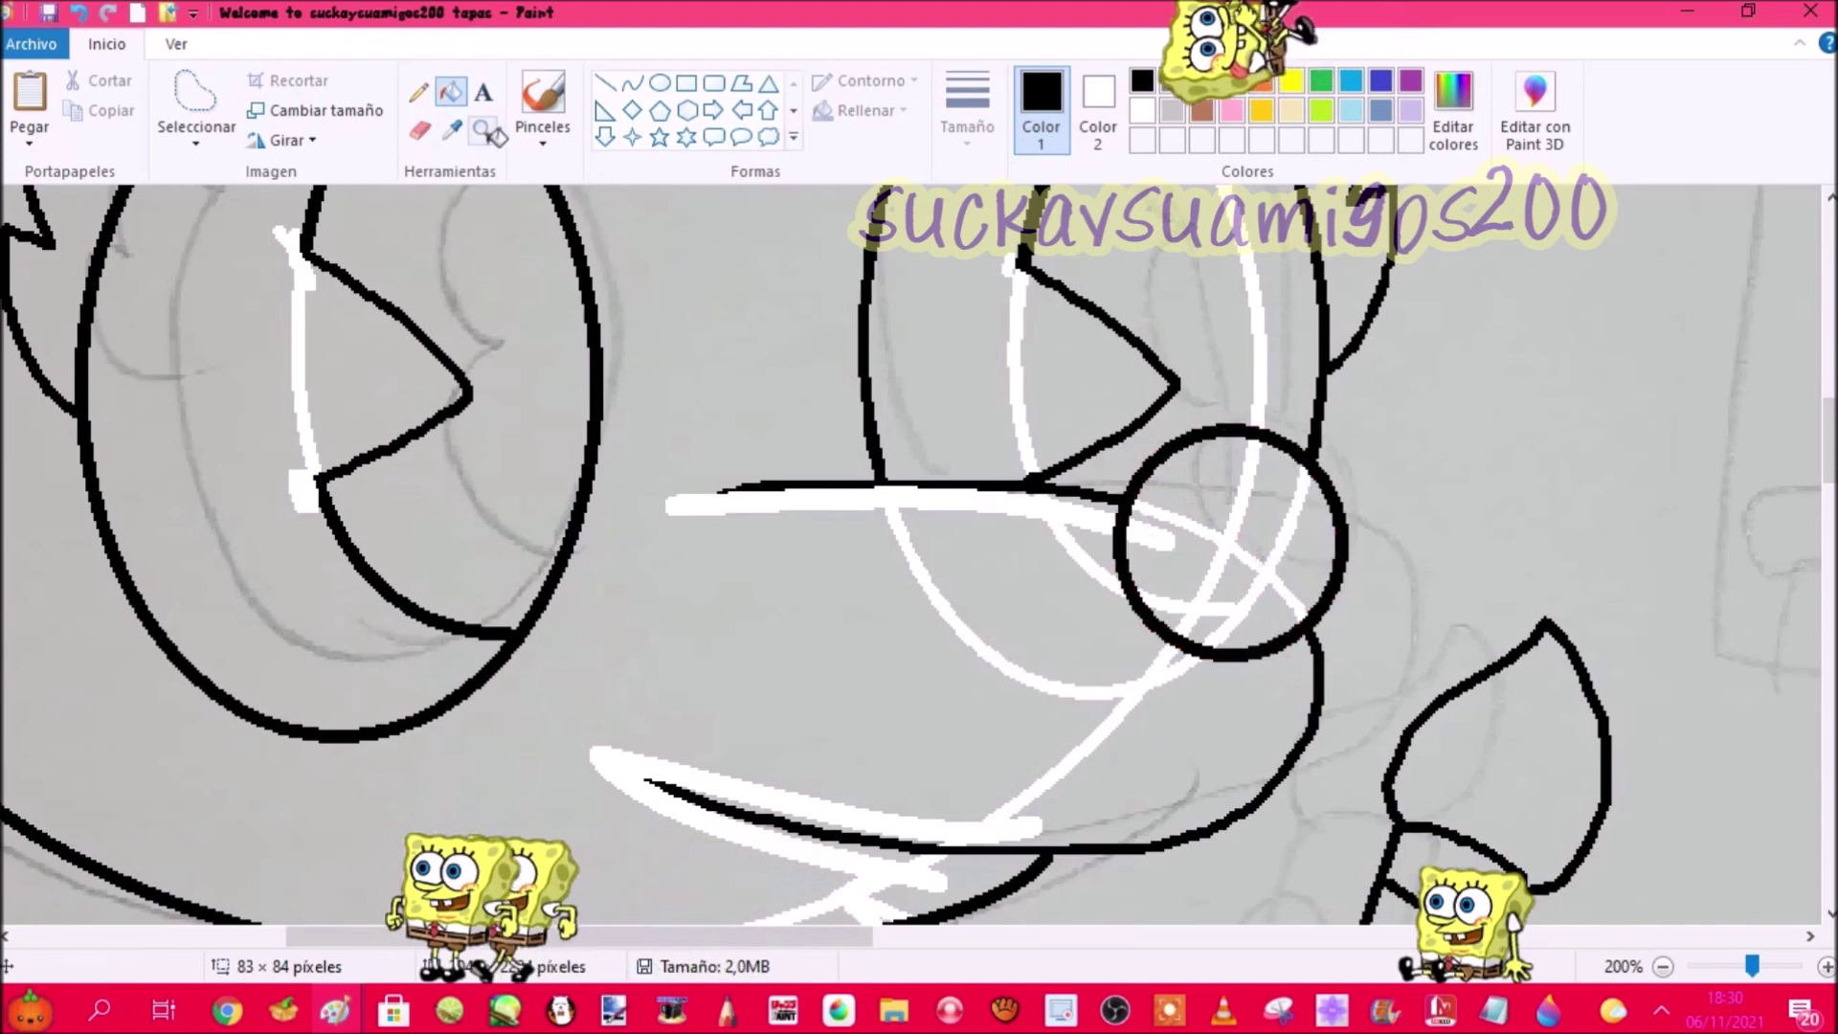
right_click(771, 555)
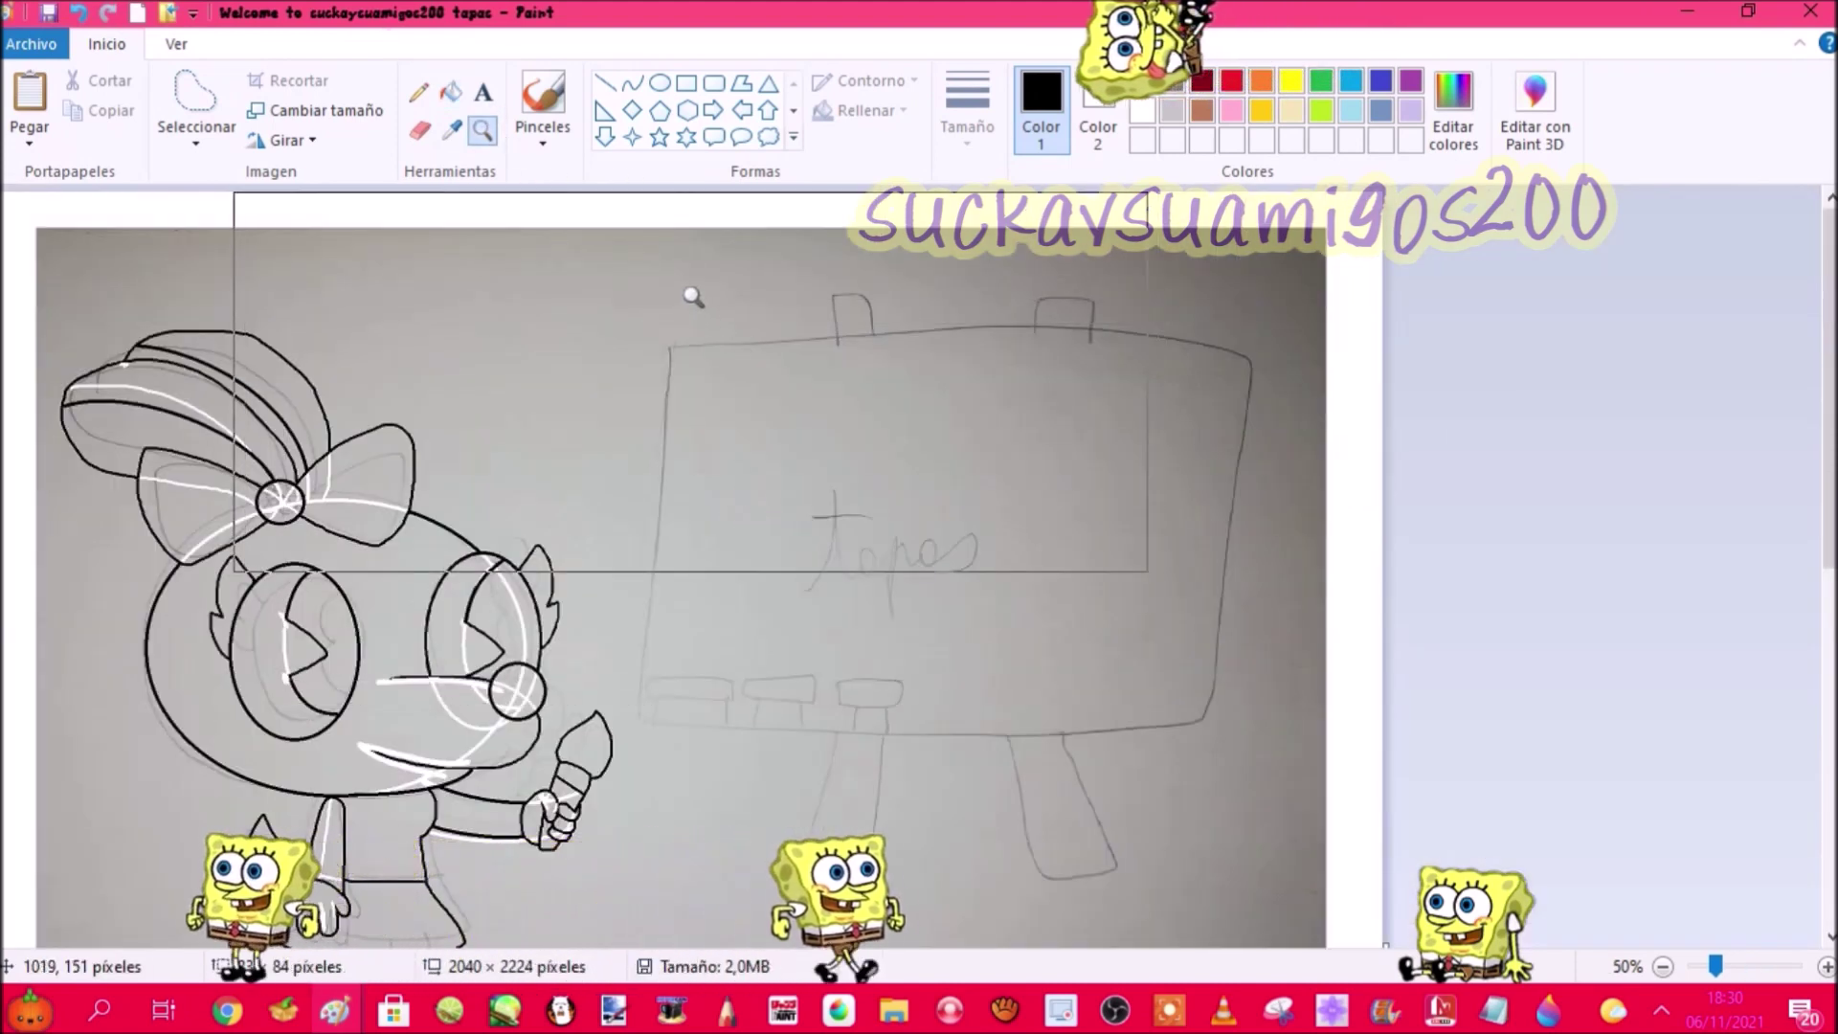
left_click(741, 82)
left_click_drag(809, 297, 910, 481)
left_click_drag(840, 303, 791, 293)
left_click_drag(907, 359, 918, 359)
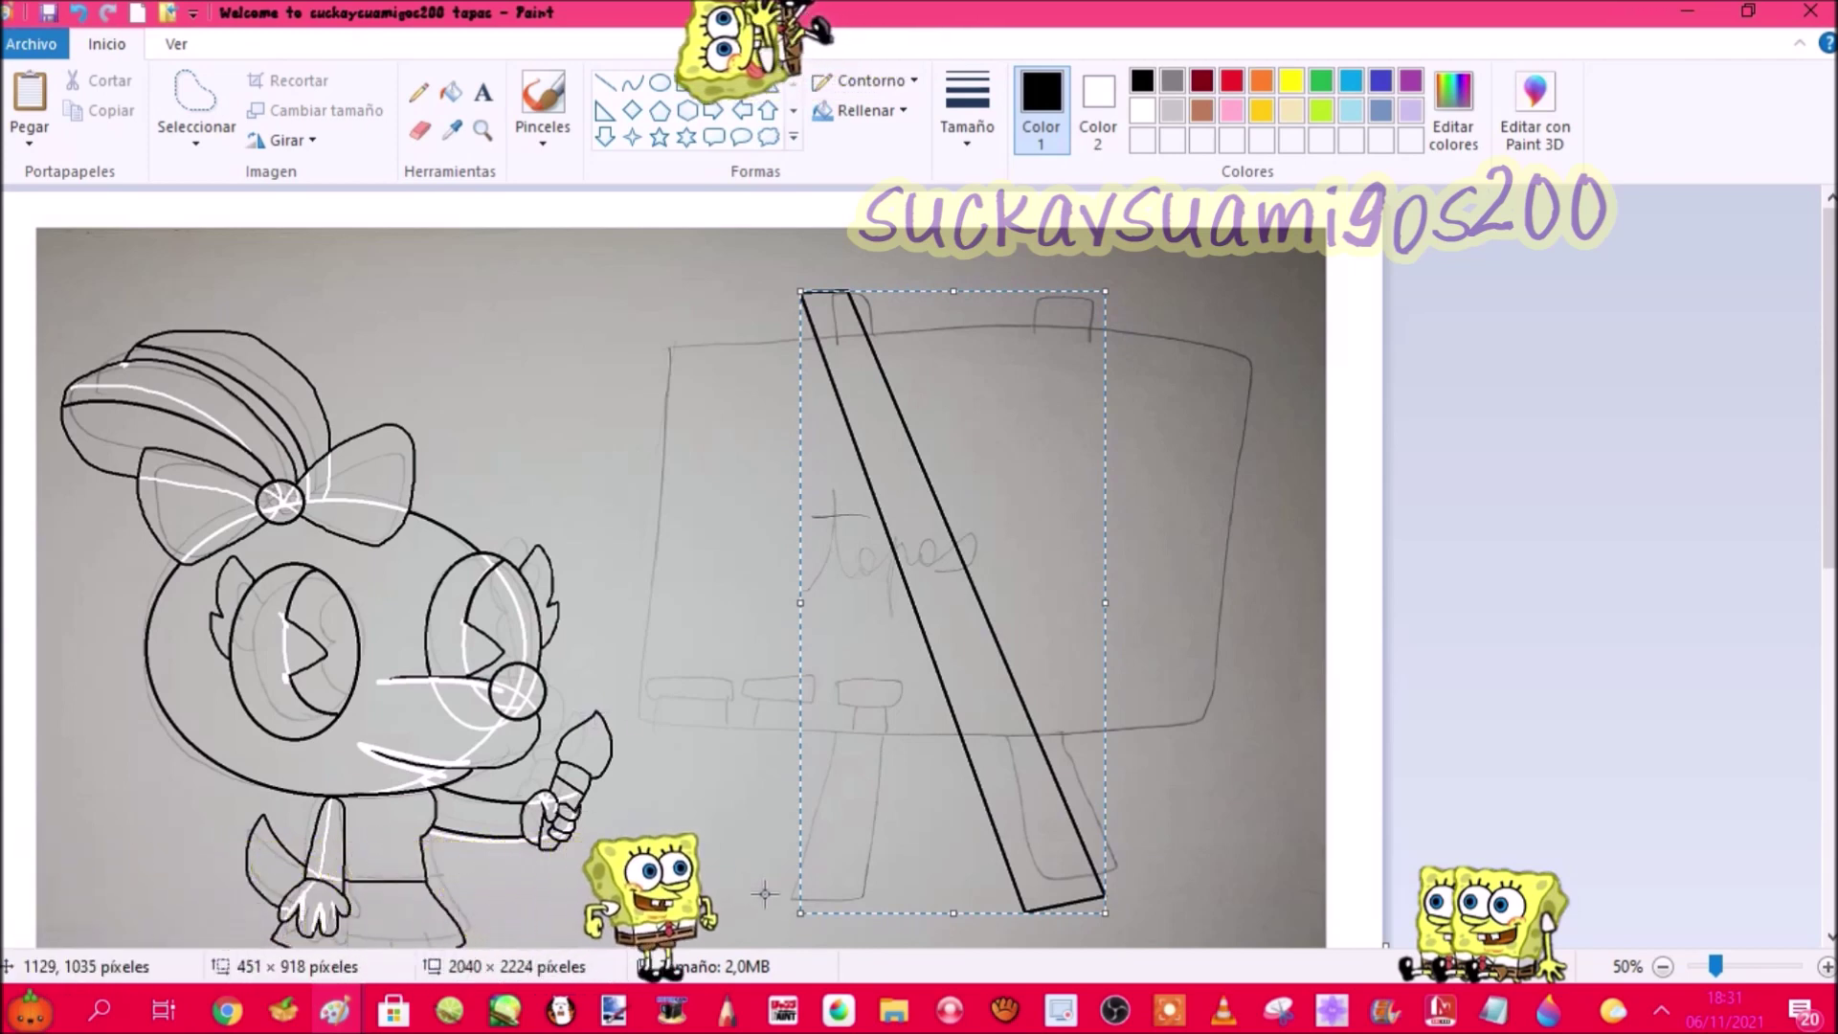
Step: Try inverting the colours of a rectangular selection around the diagonal easel leg
left_click(196, 134)
left_click(269, 204)
left_click_drag(766, 261, 1156, 928)
right_click(1056, 857)
left_click(1081, 684)
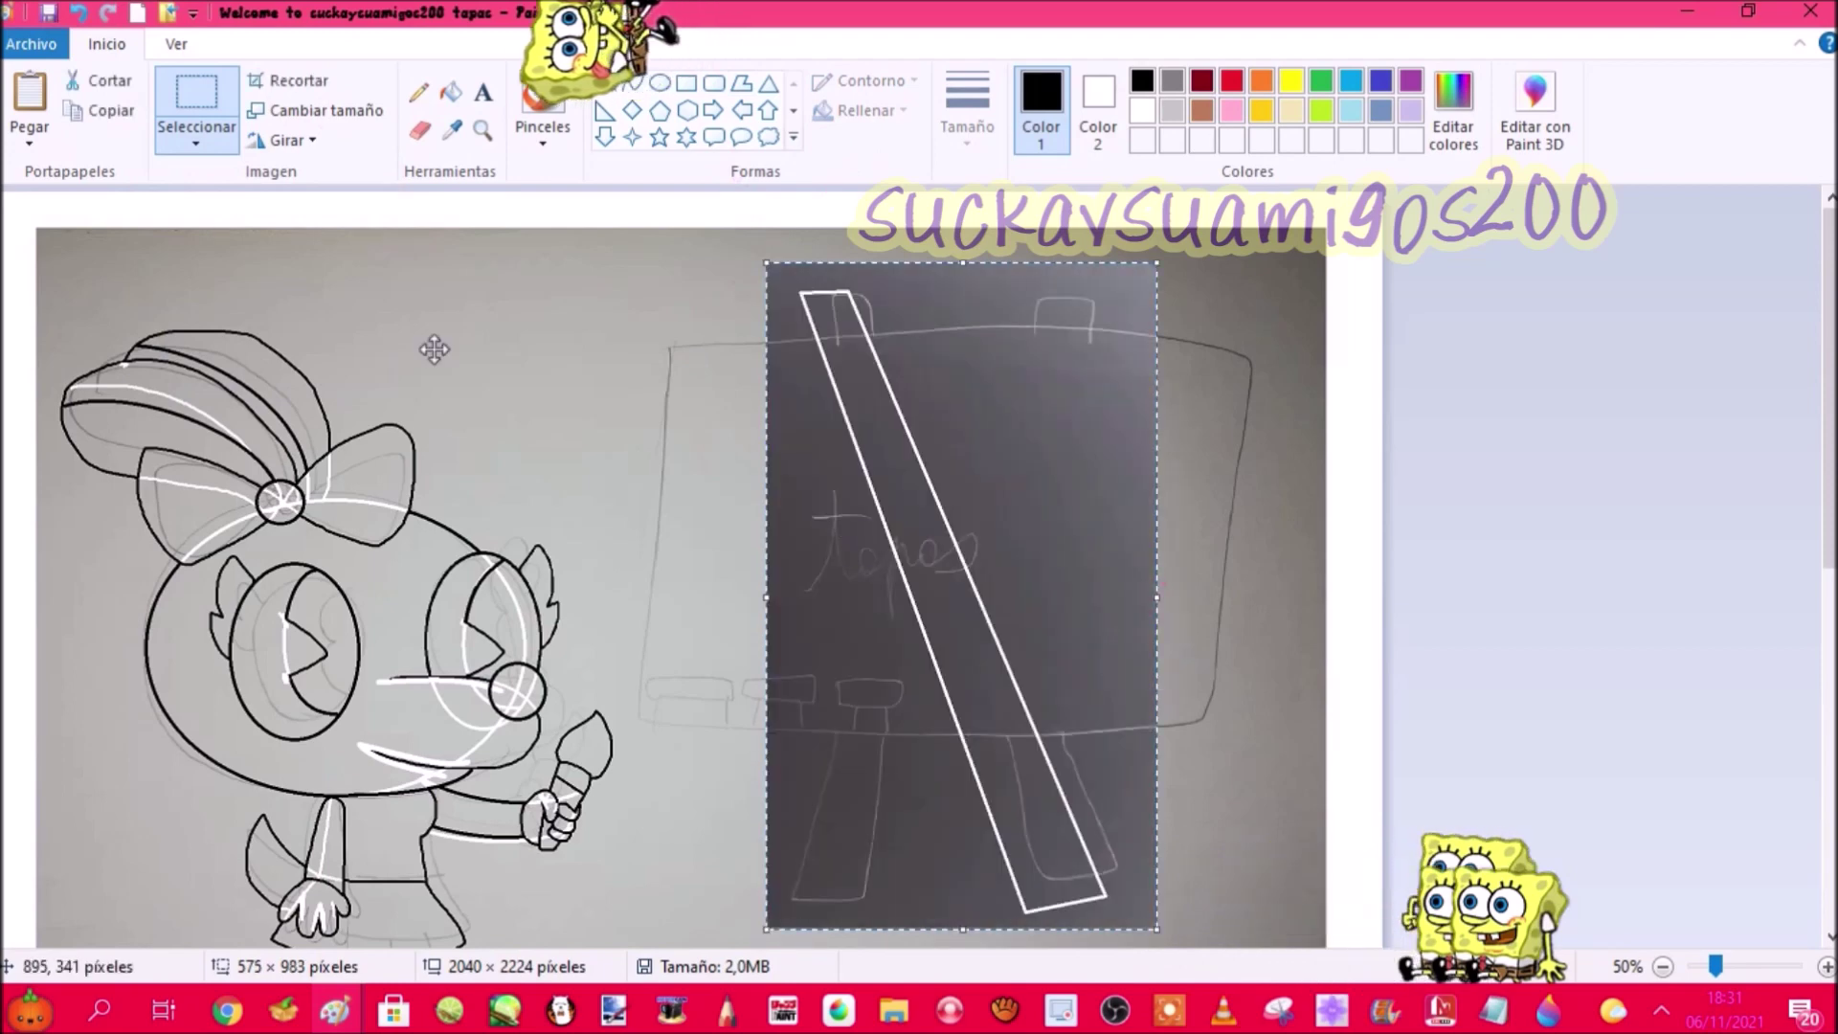
key("ctrl+z")
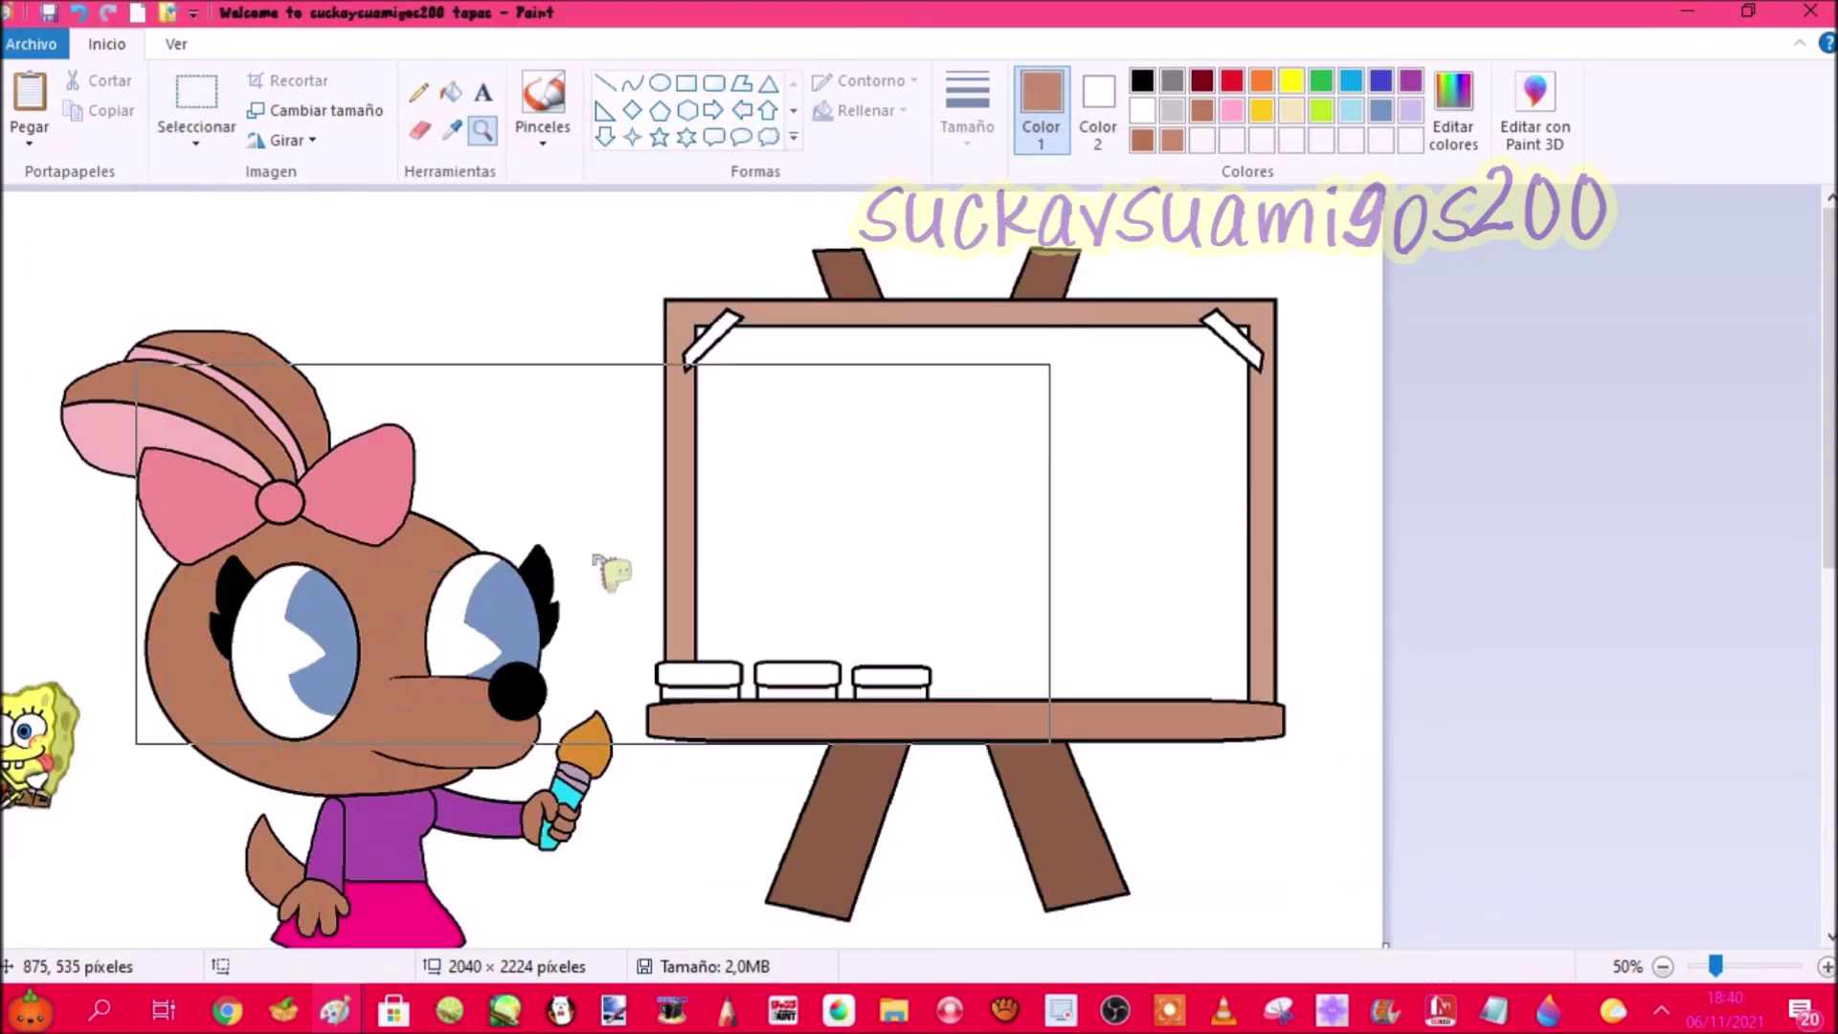
Step: Start pasting an image from a file and browse to the logos folder inside abphoto to find a logo
scroll(574, 584, "down", 3)
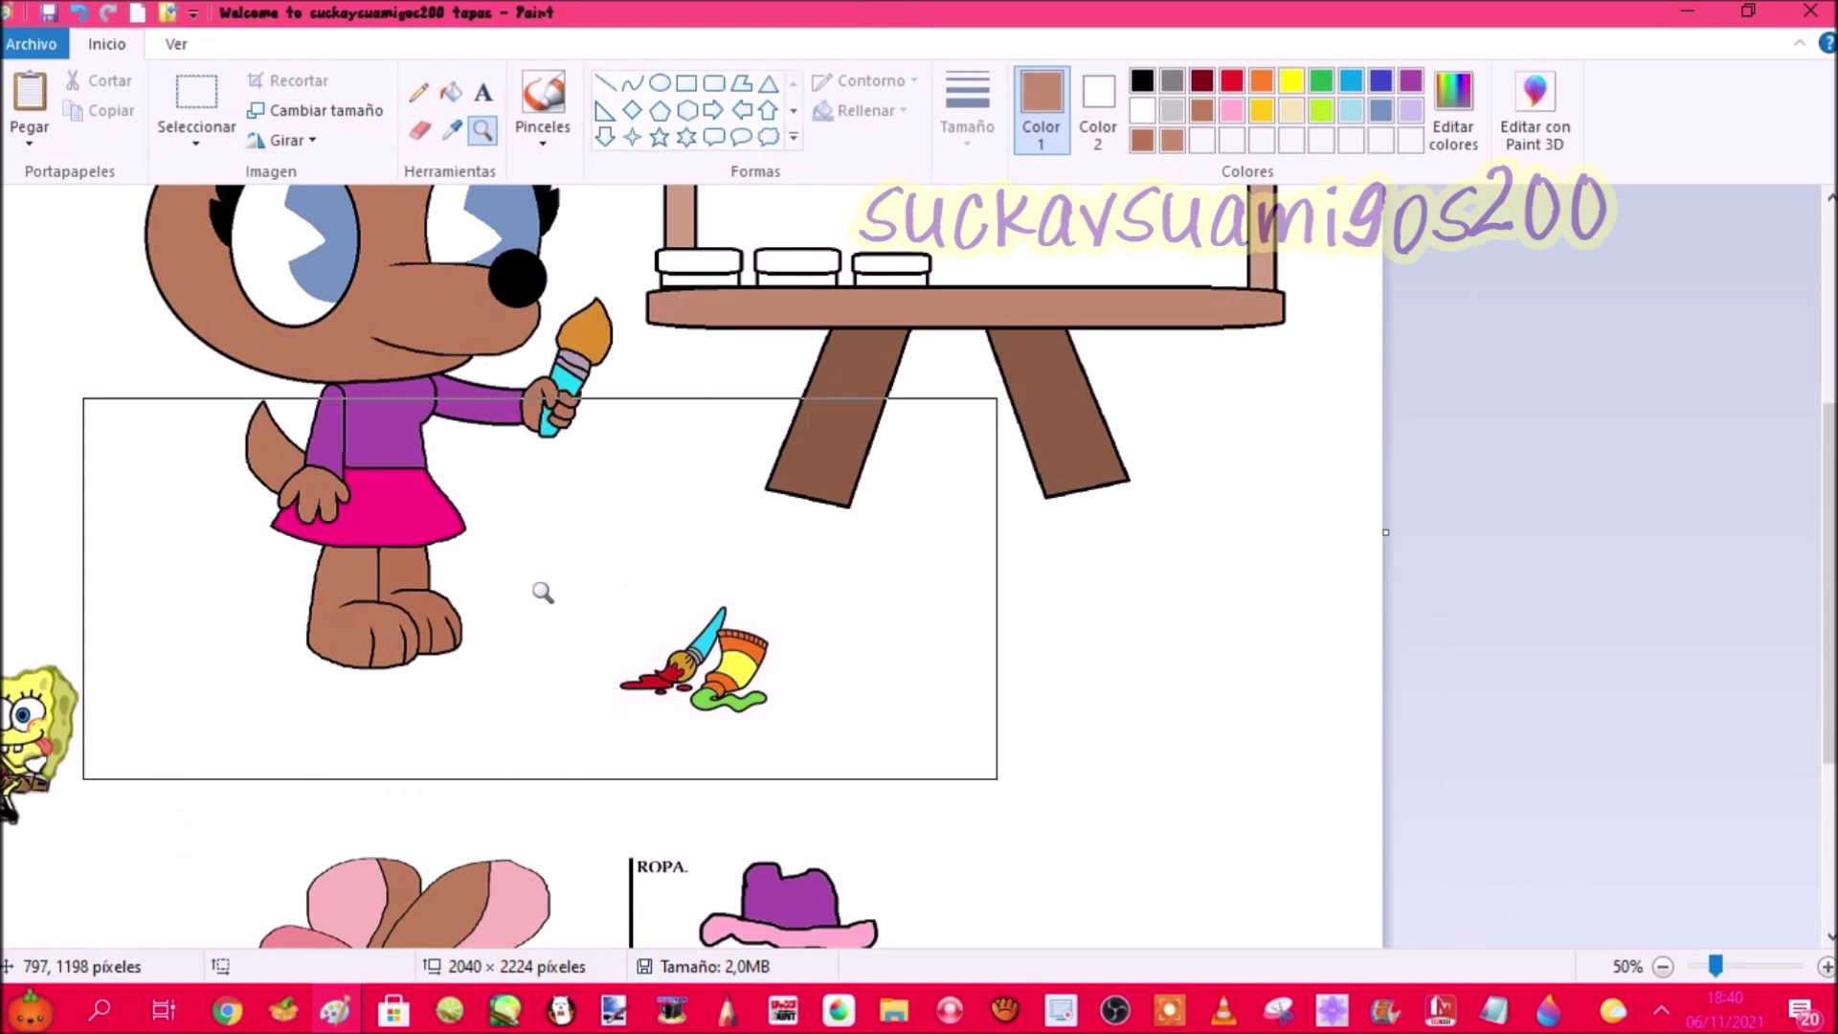
left_click(56, 204)
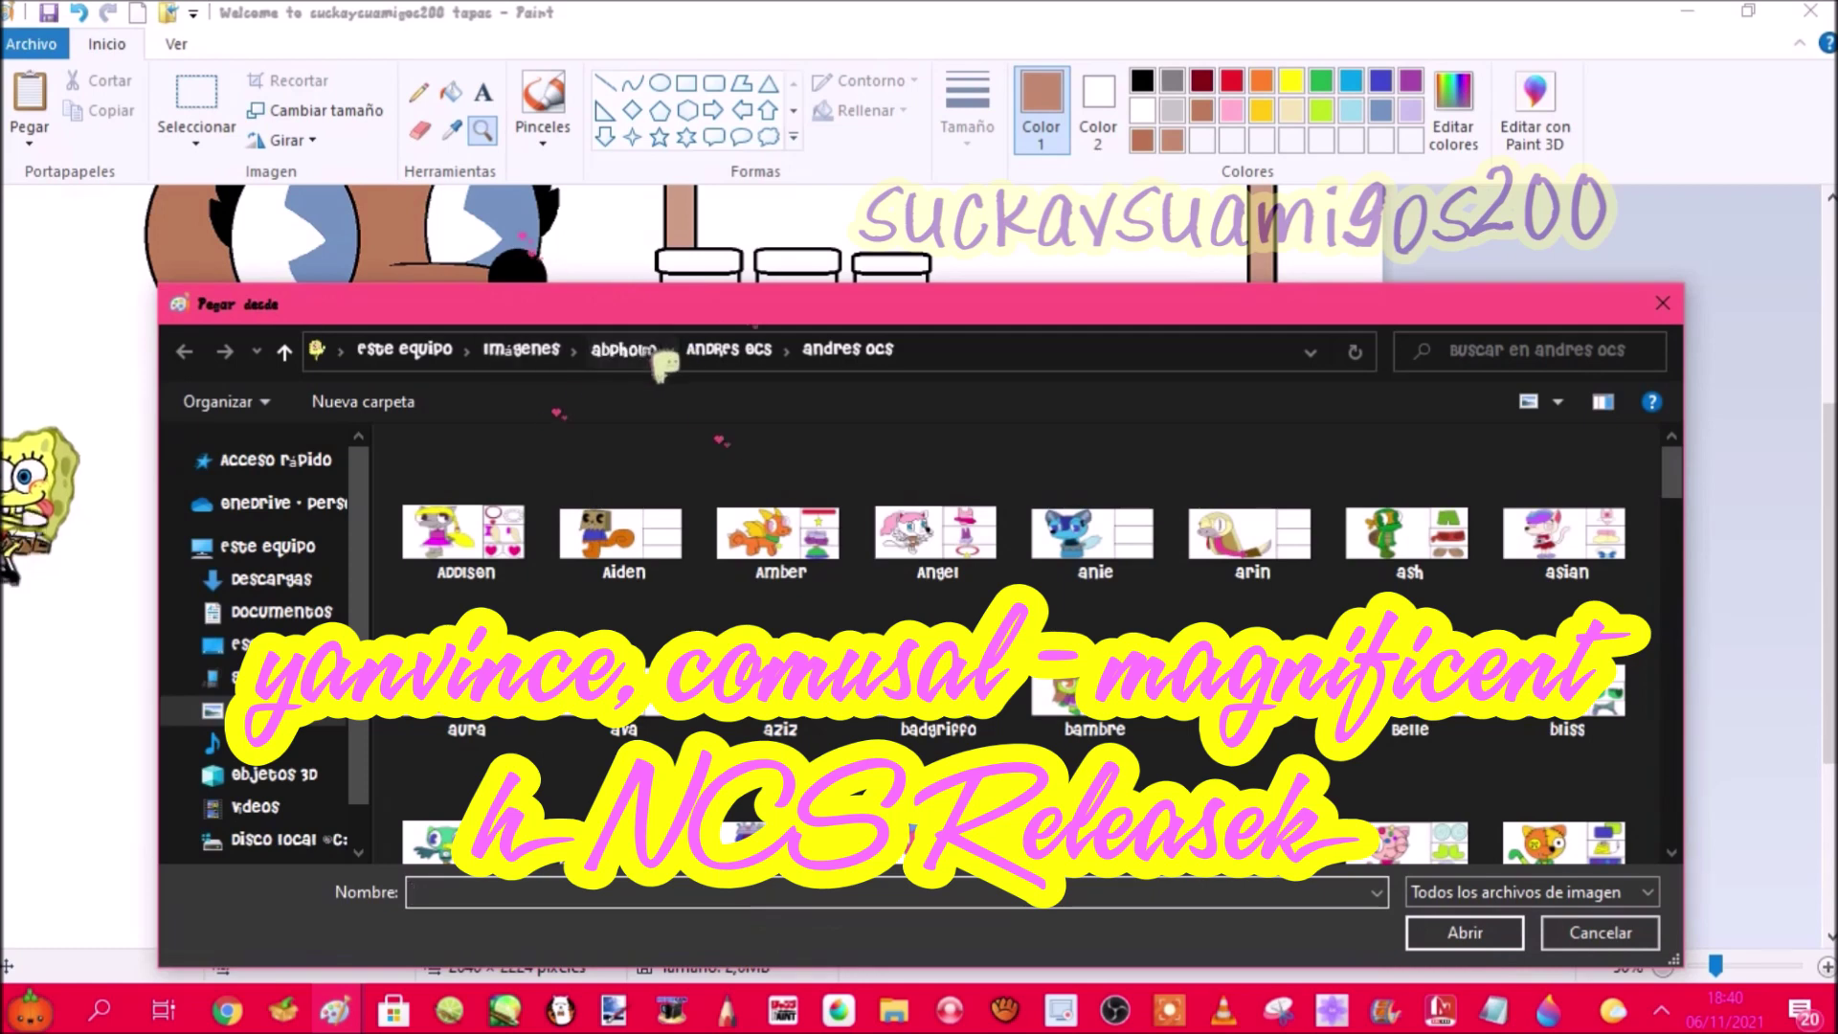
left_click(623, 349)
scroll(821, 571, "down", 3)
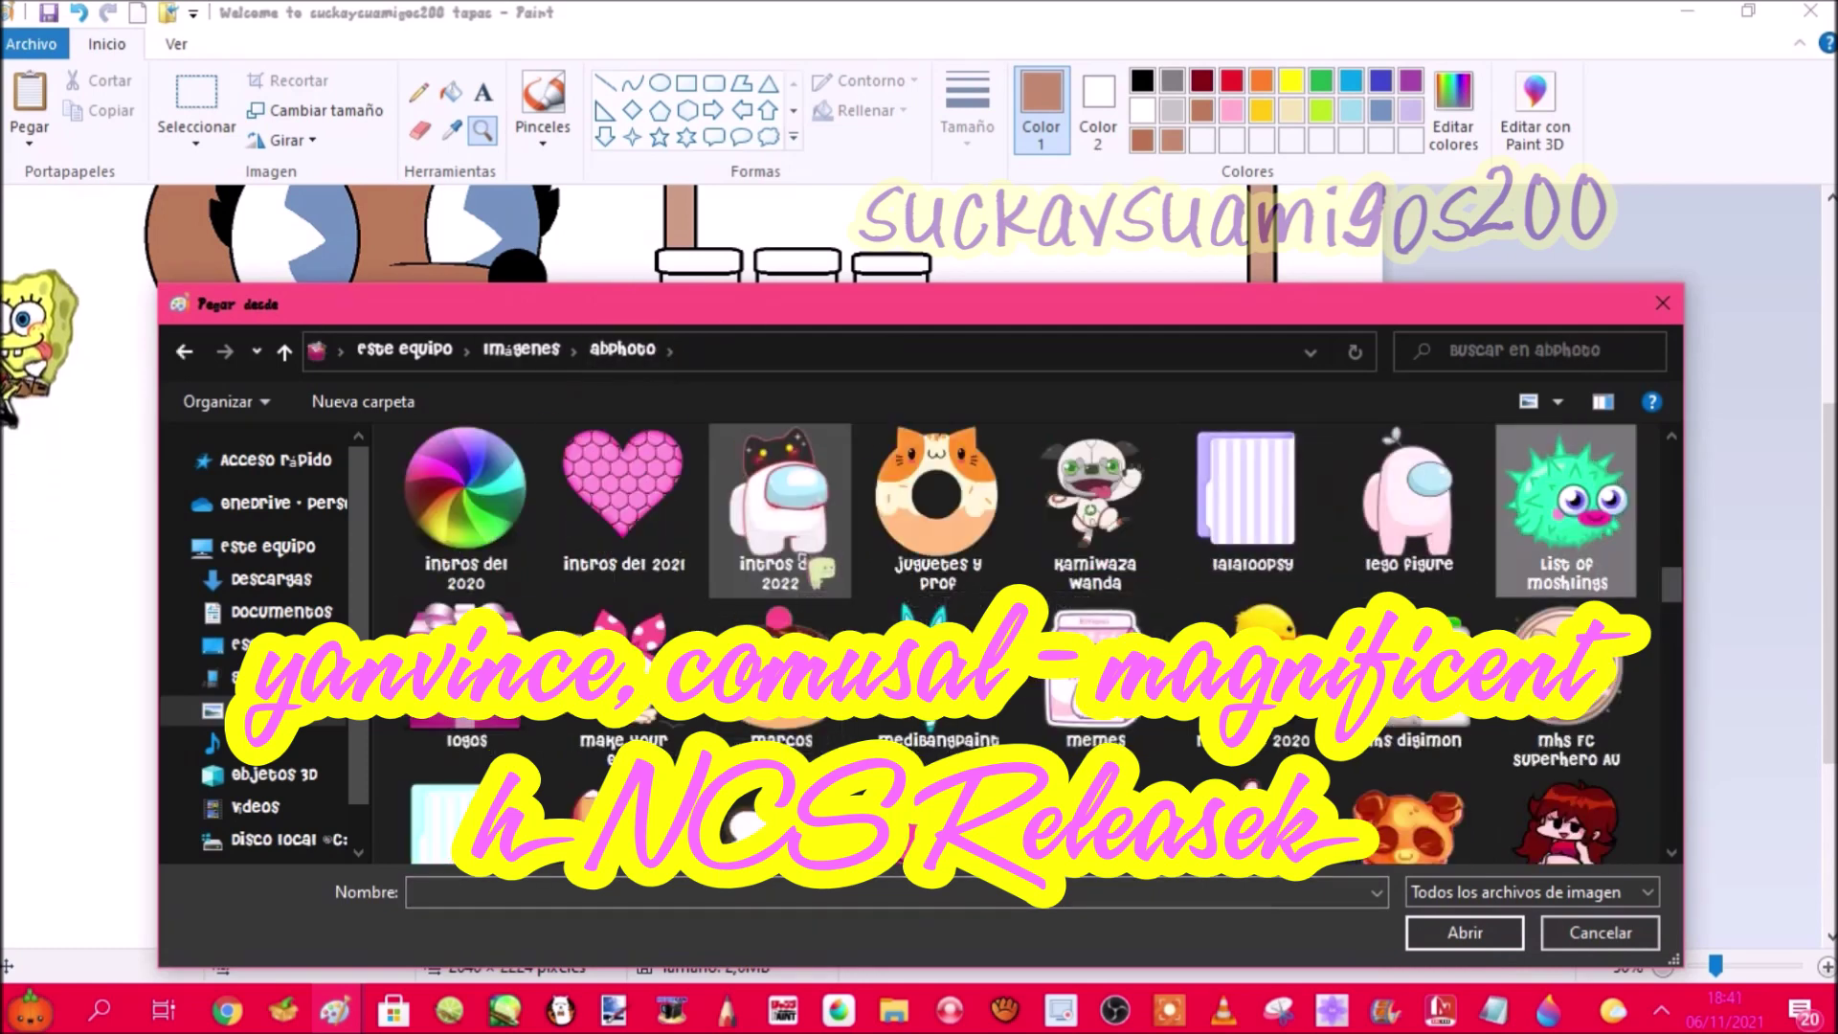
double_click(466, 675)
left_click(944, 550)
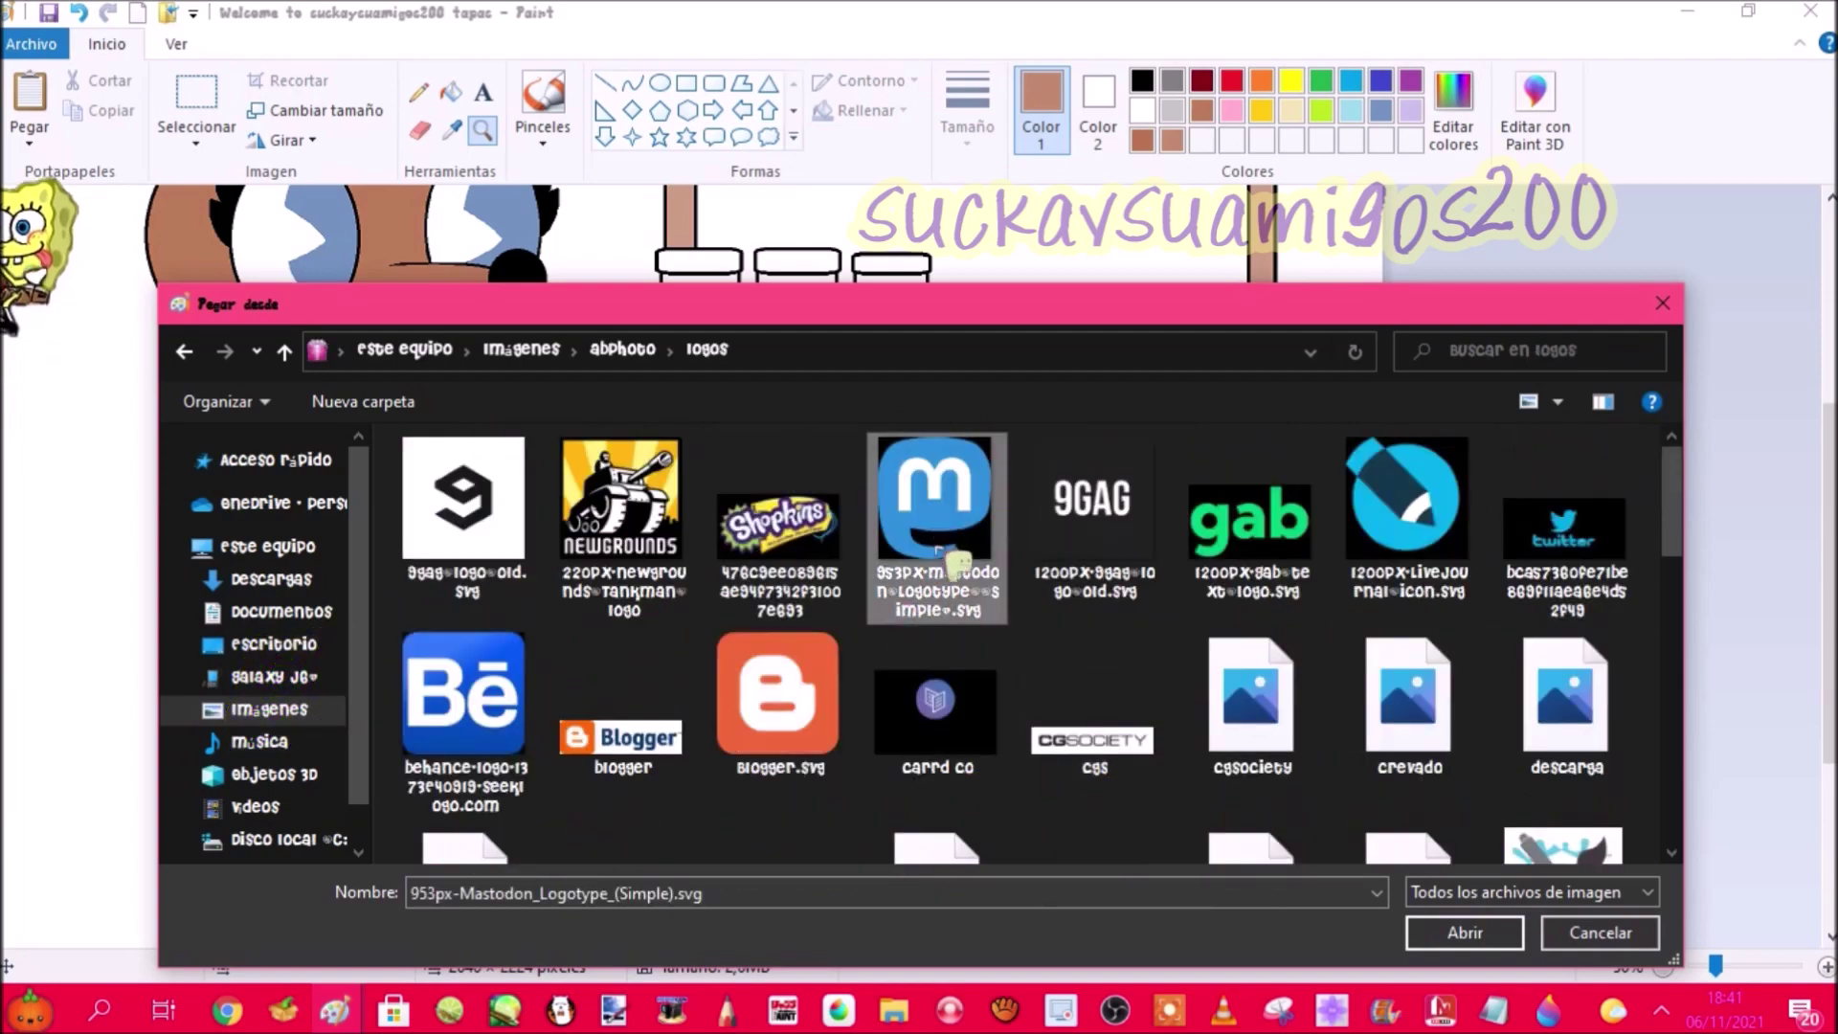
key("t")
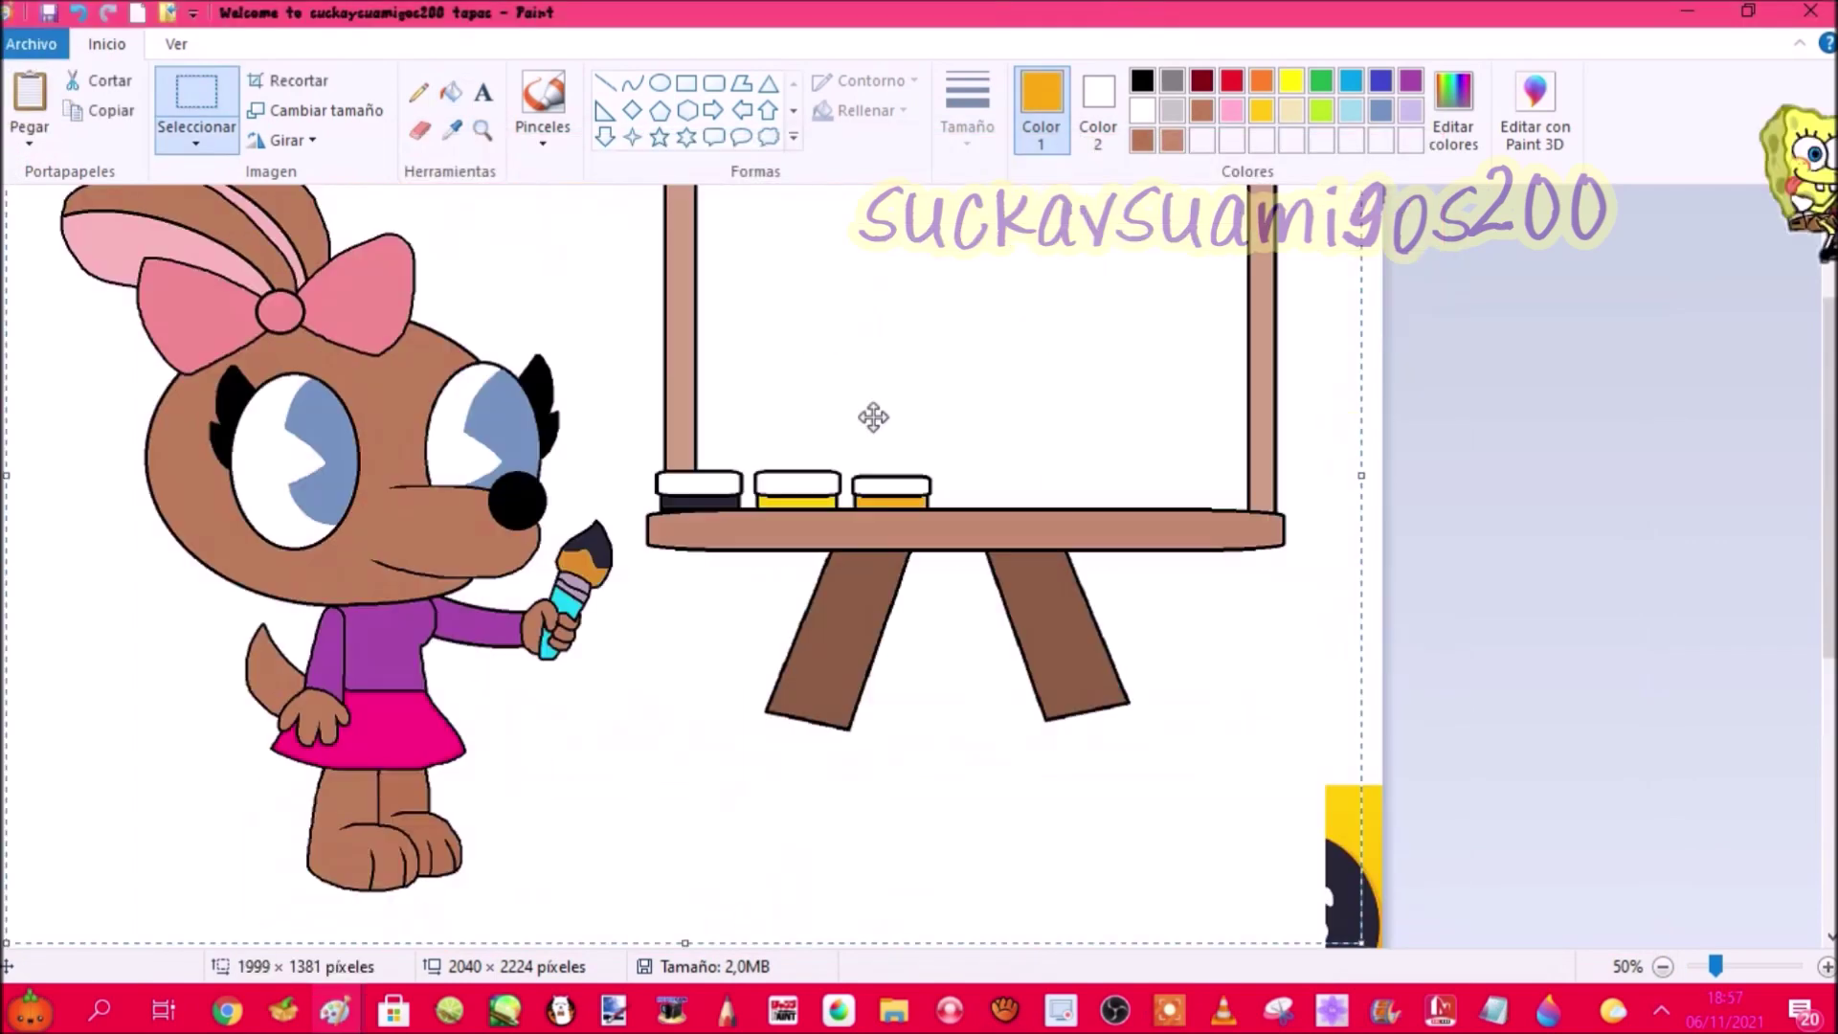
Step: Crop the picture to the selected 1999 × 1381 px area with the character and easel
right_click(873, 418)
left_click(996, 530)
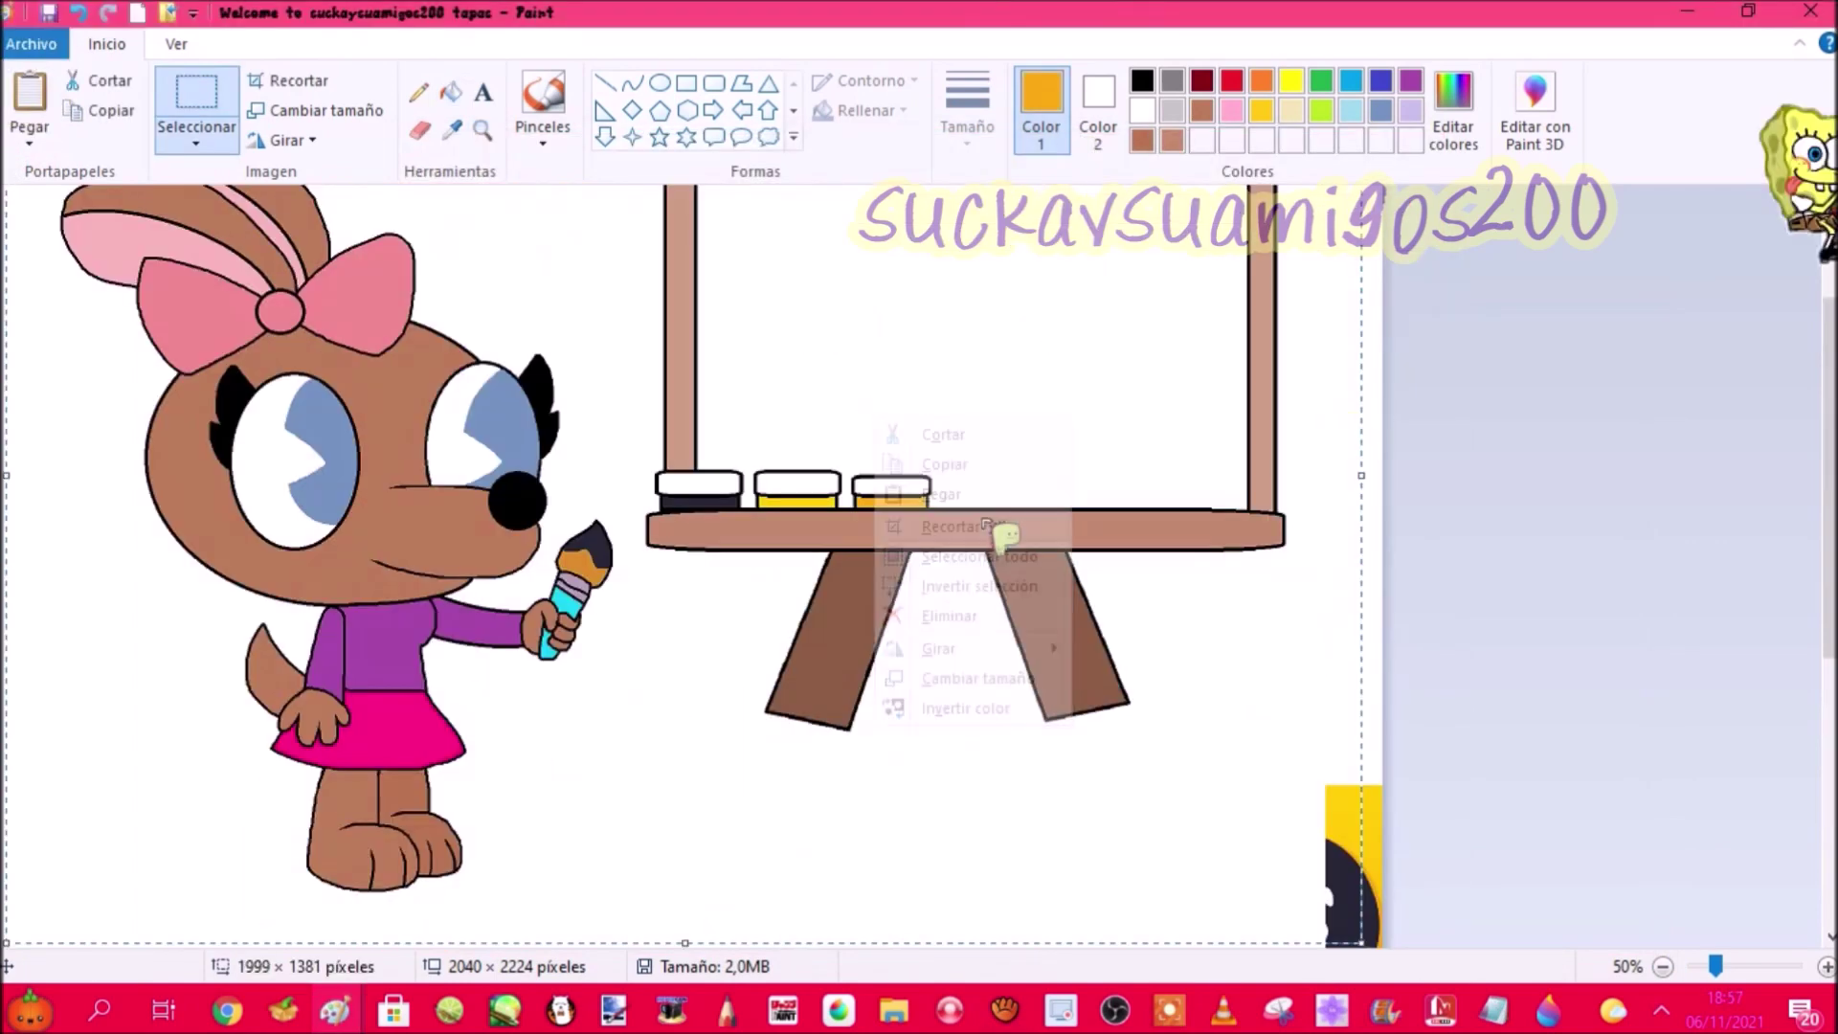
left_click(1410, 878)
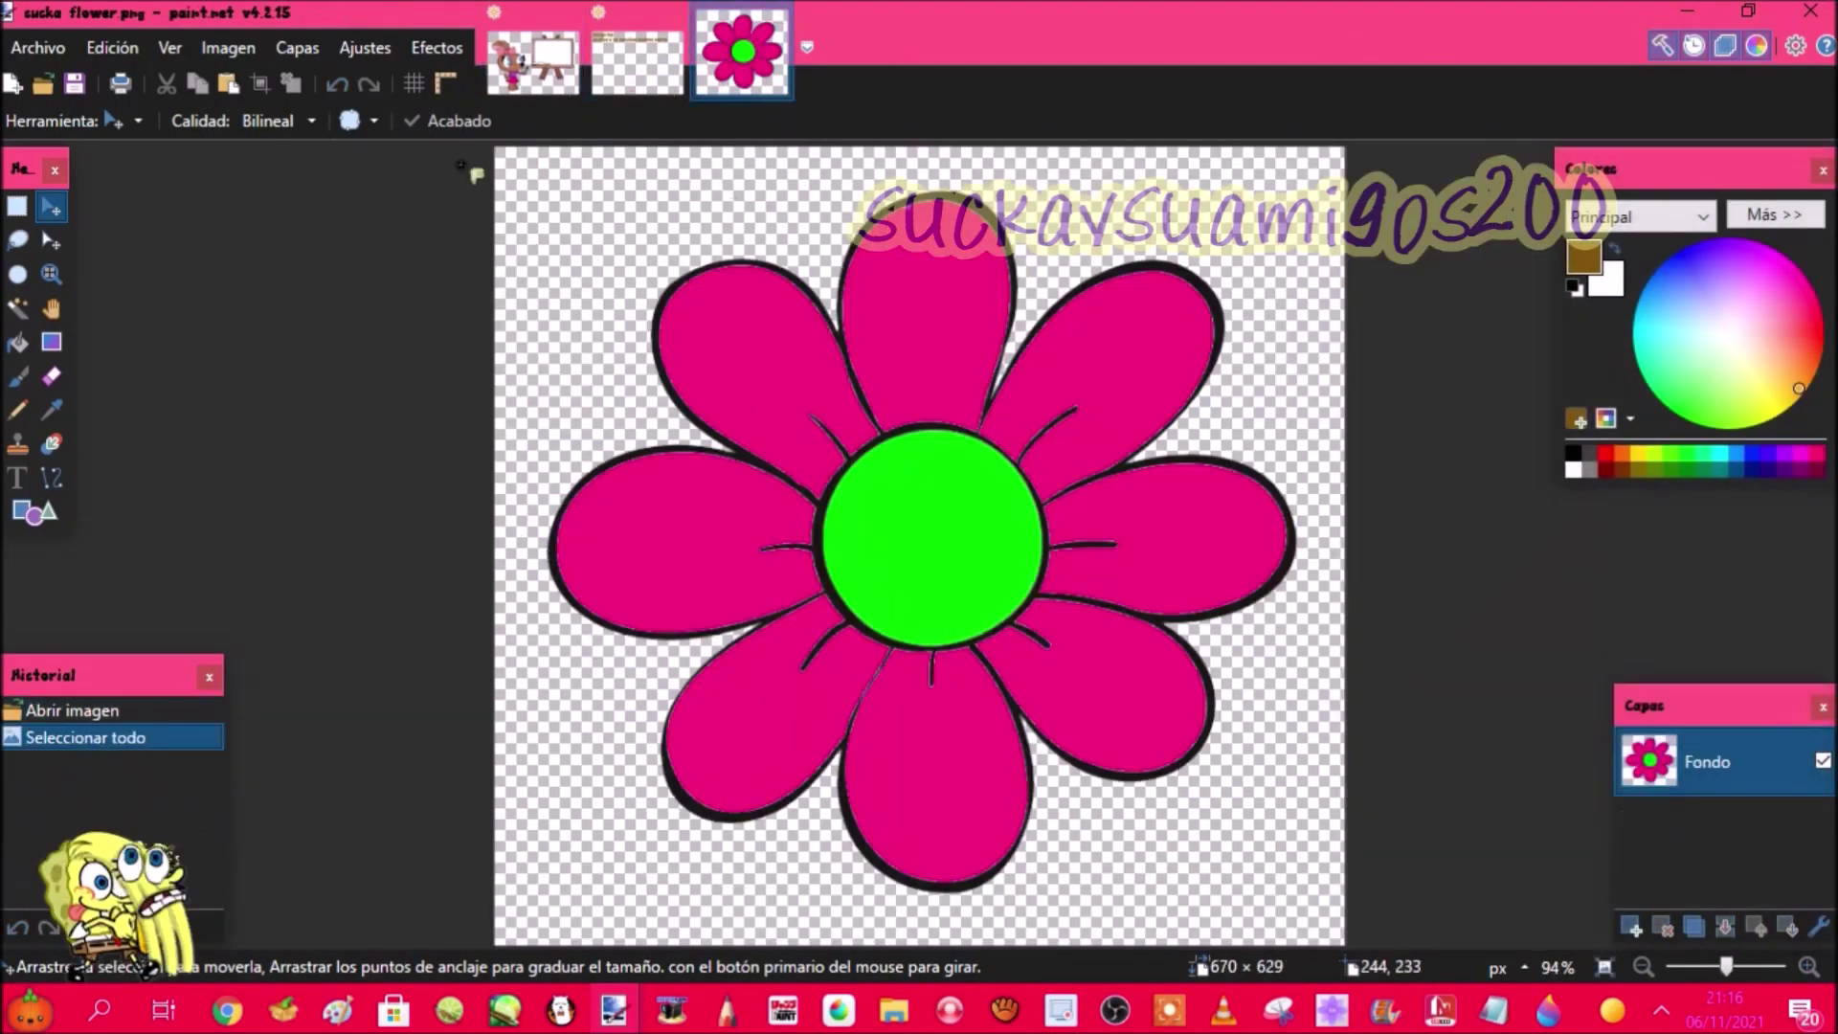
Step: Copy the whole pink flower image and paste it into the picture with the character and easel
left_click(459, 165)
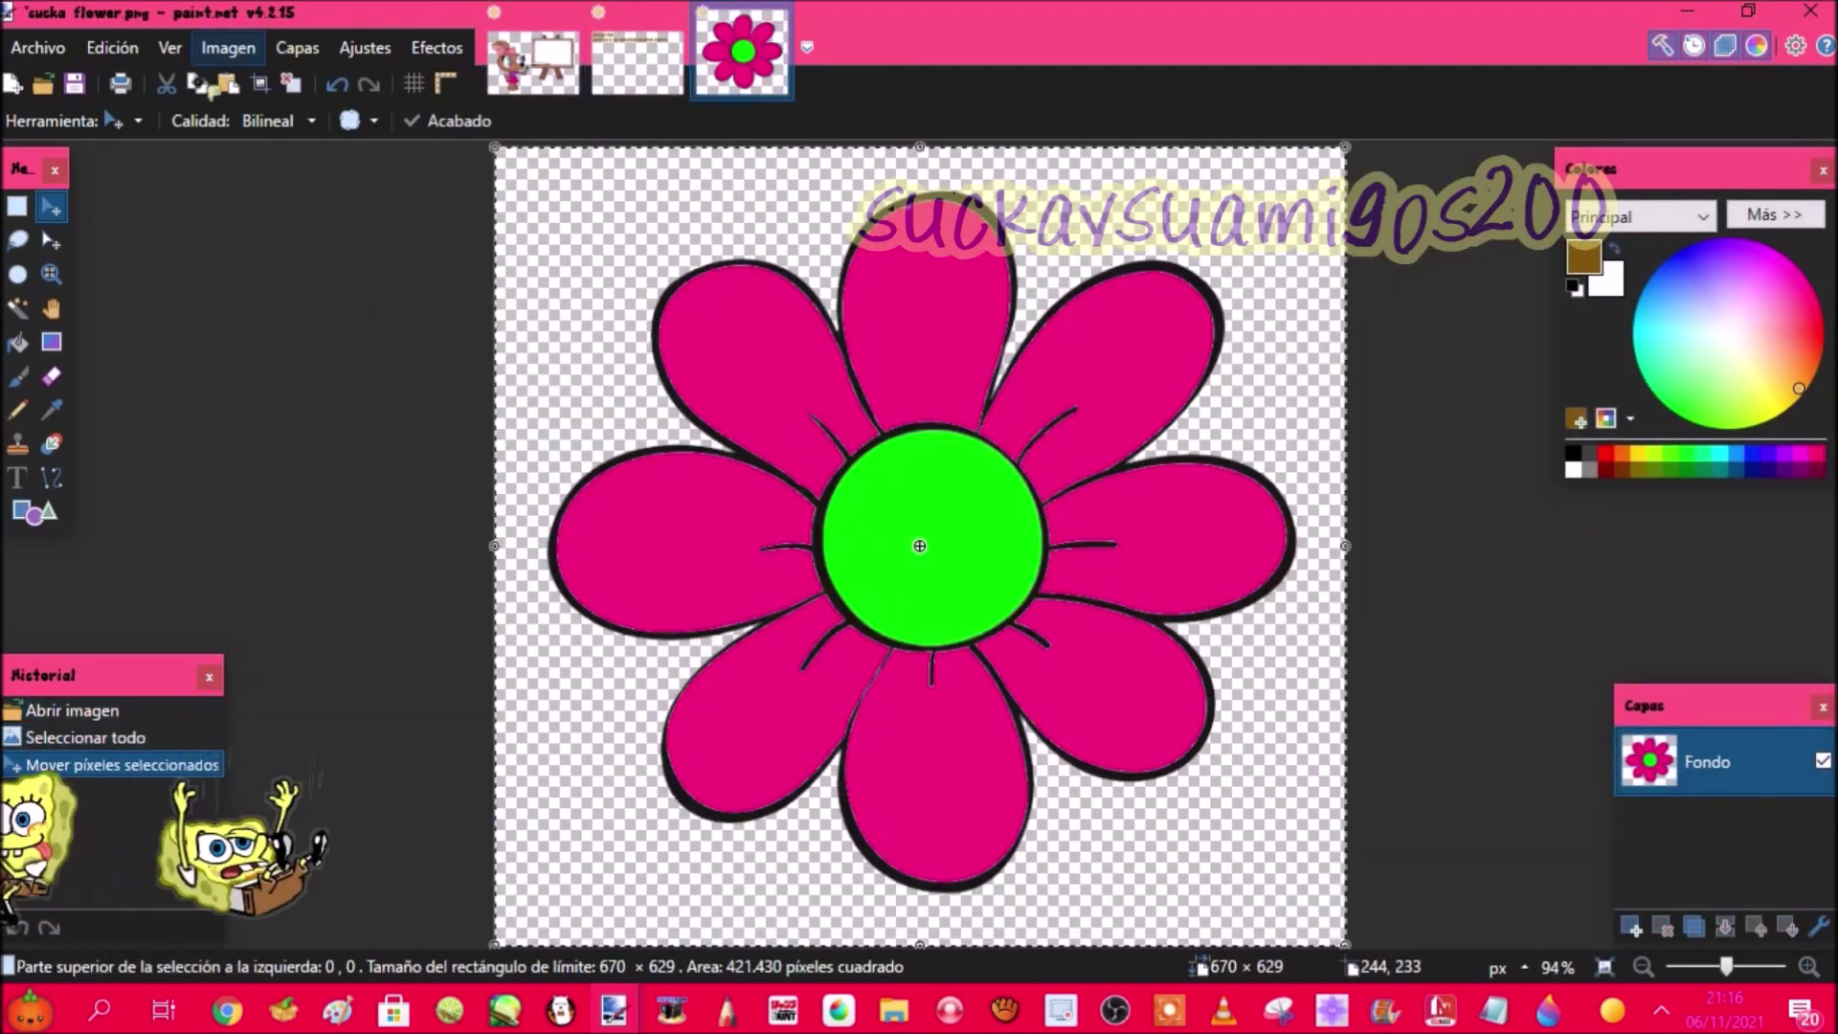
left_click(533, 62)
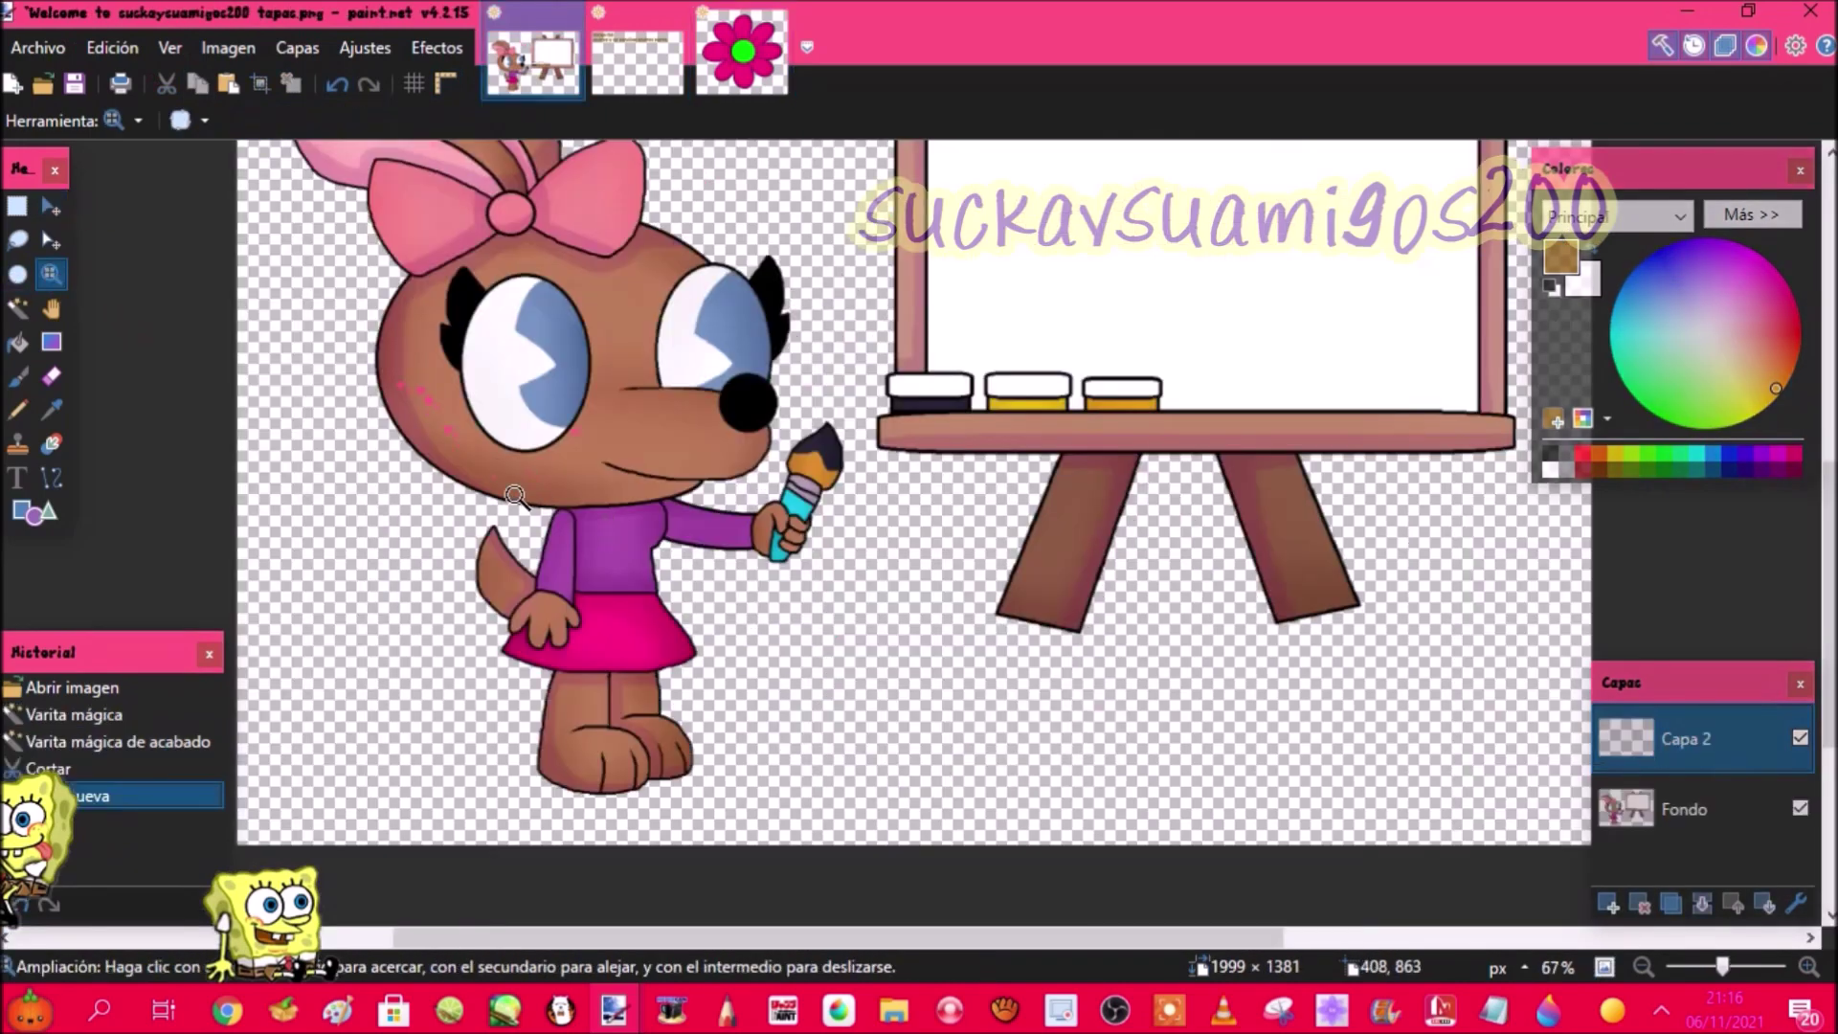
left_click(515, 495)
left_click(228, 83)
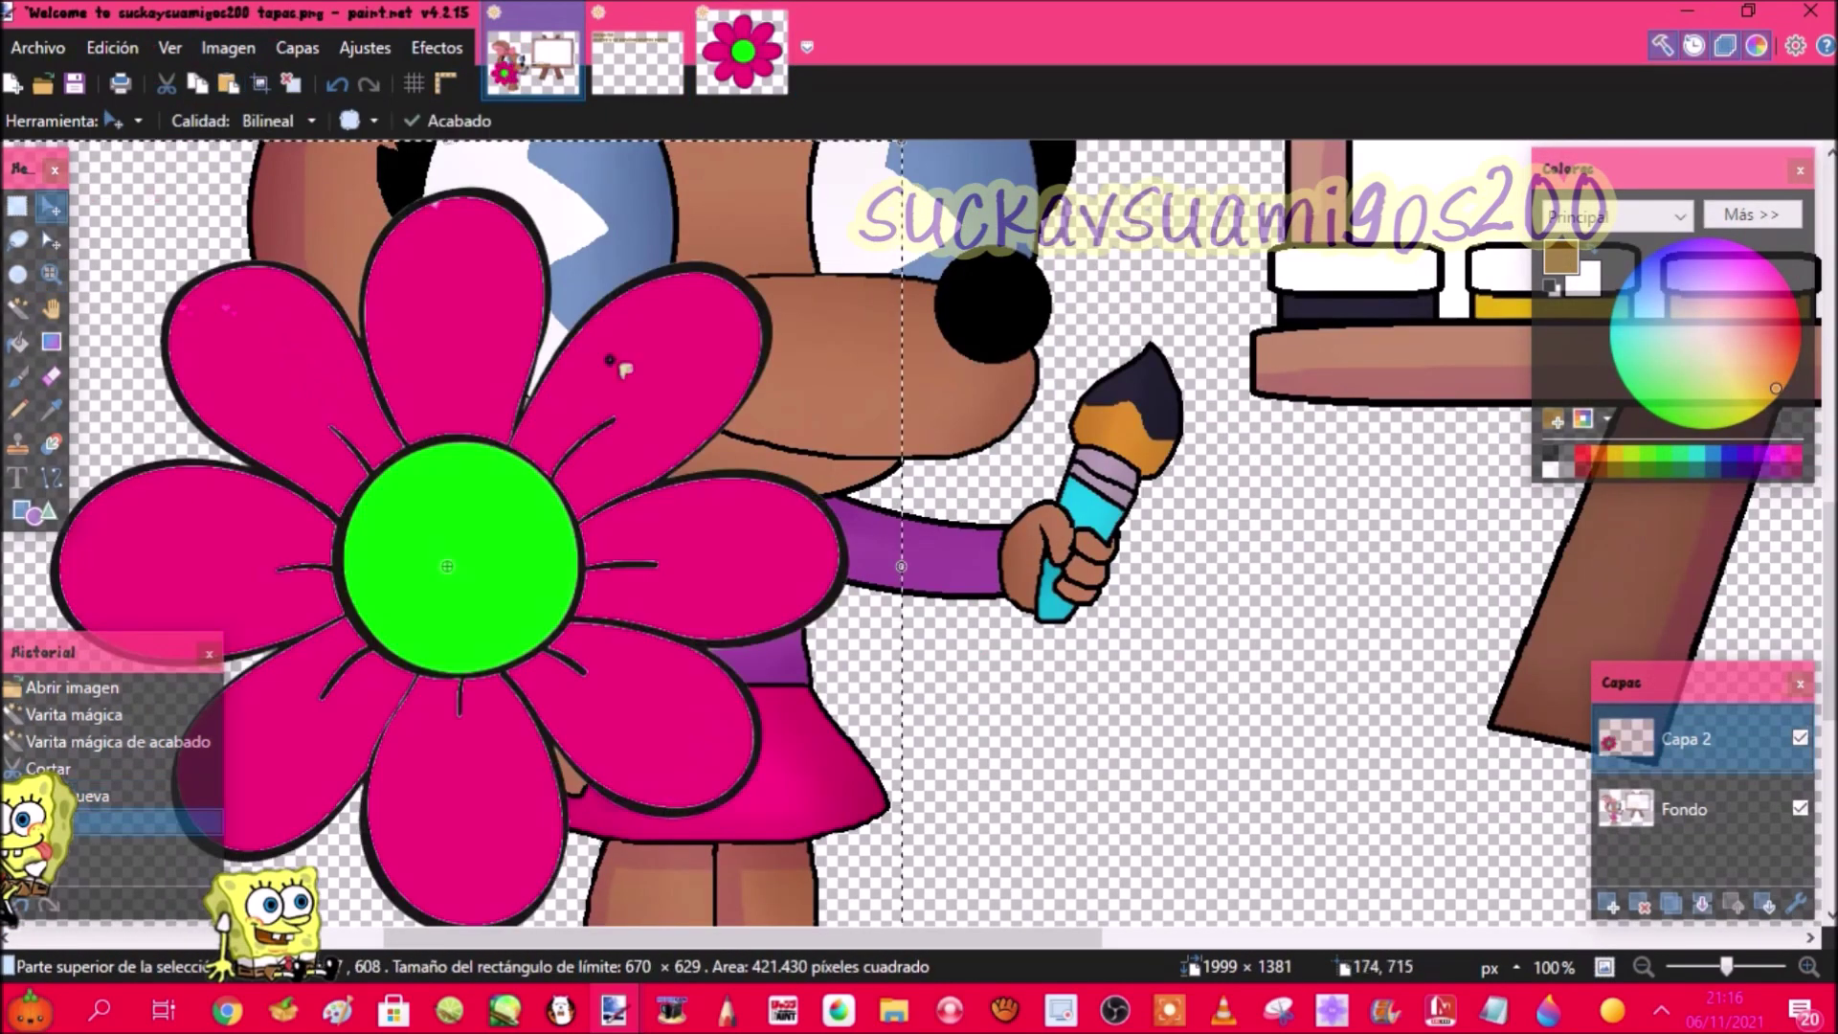
Step: Shrink the pasted flower to about 99 px wide, place it centred on the character's purple shirt, and deselect it
left_click_drag(211, 287, 629, 357)
left_click_drag(1132, 674, 1177, 452)
scroll(1165, 702, "down", 3)
left_click_drag(1261, 688, 1261, 343)
left_click_drag(1293, 233, 782, 318)
scroll(763, 330, "up", 3)
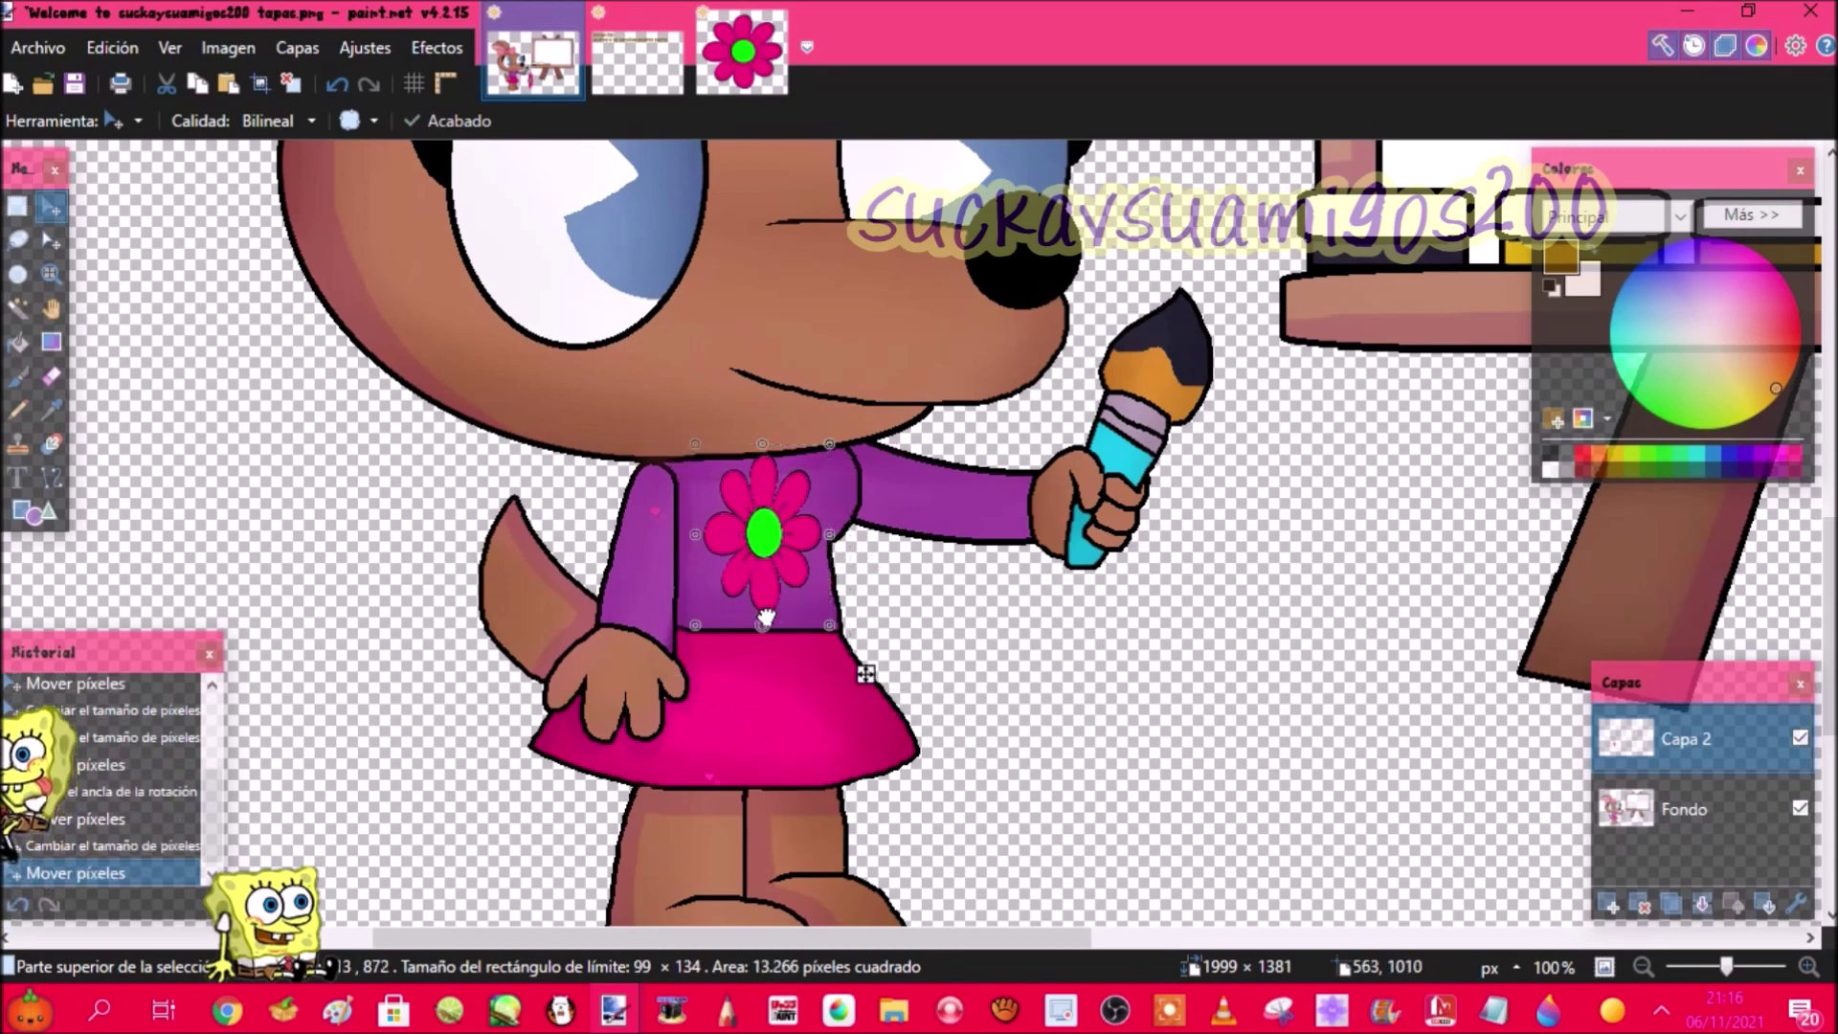
left_click_drag(766, 617, 766, 593)
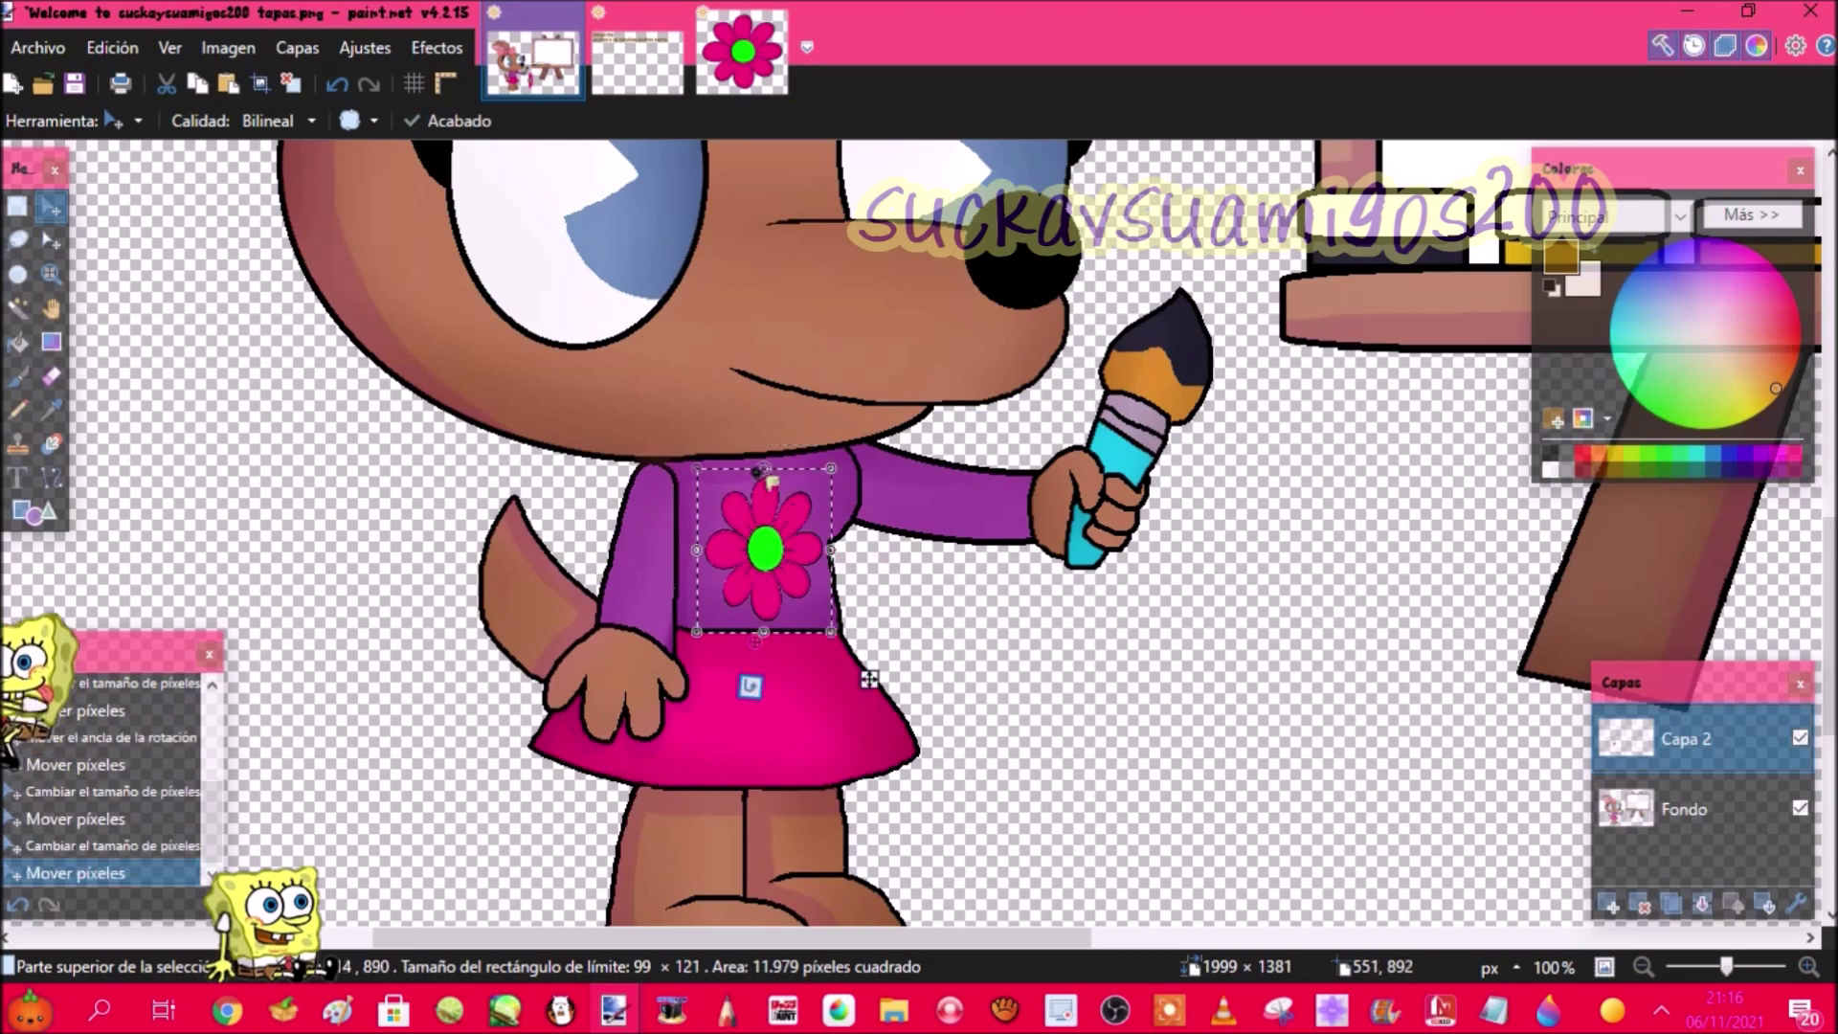
left_click_drag(768, 453, 769, 447)
left_click(290, 83)
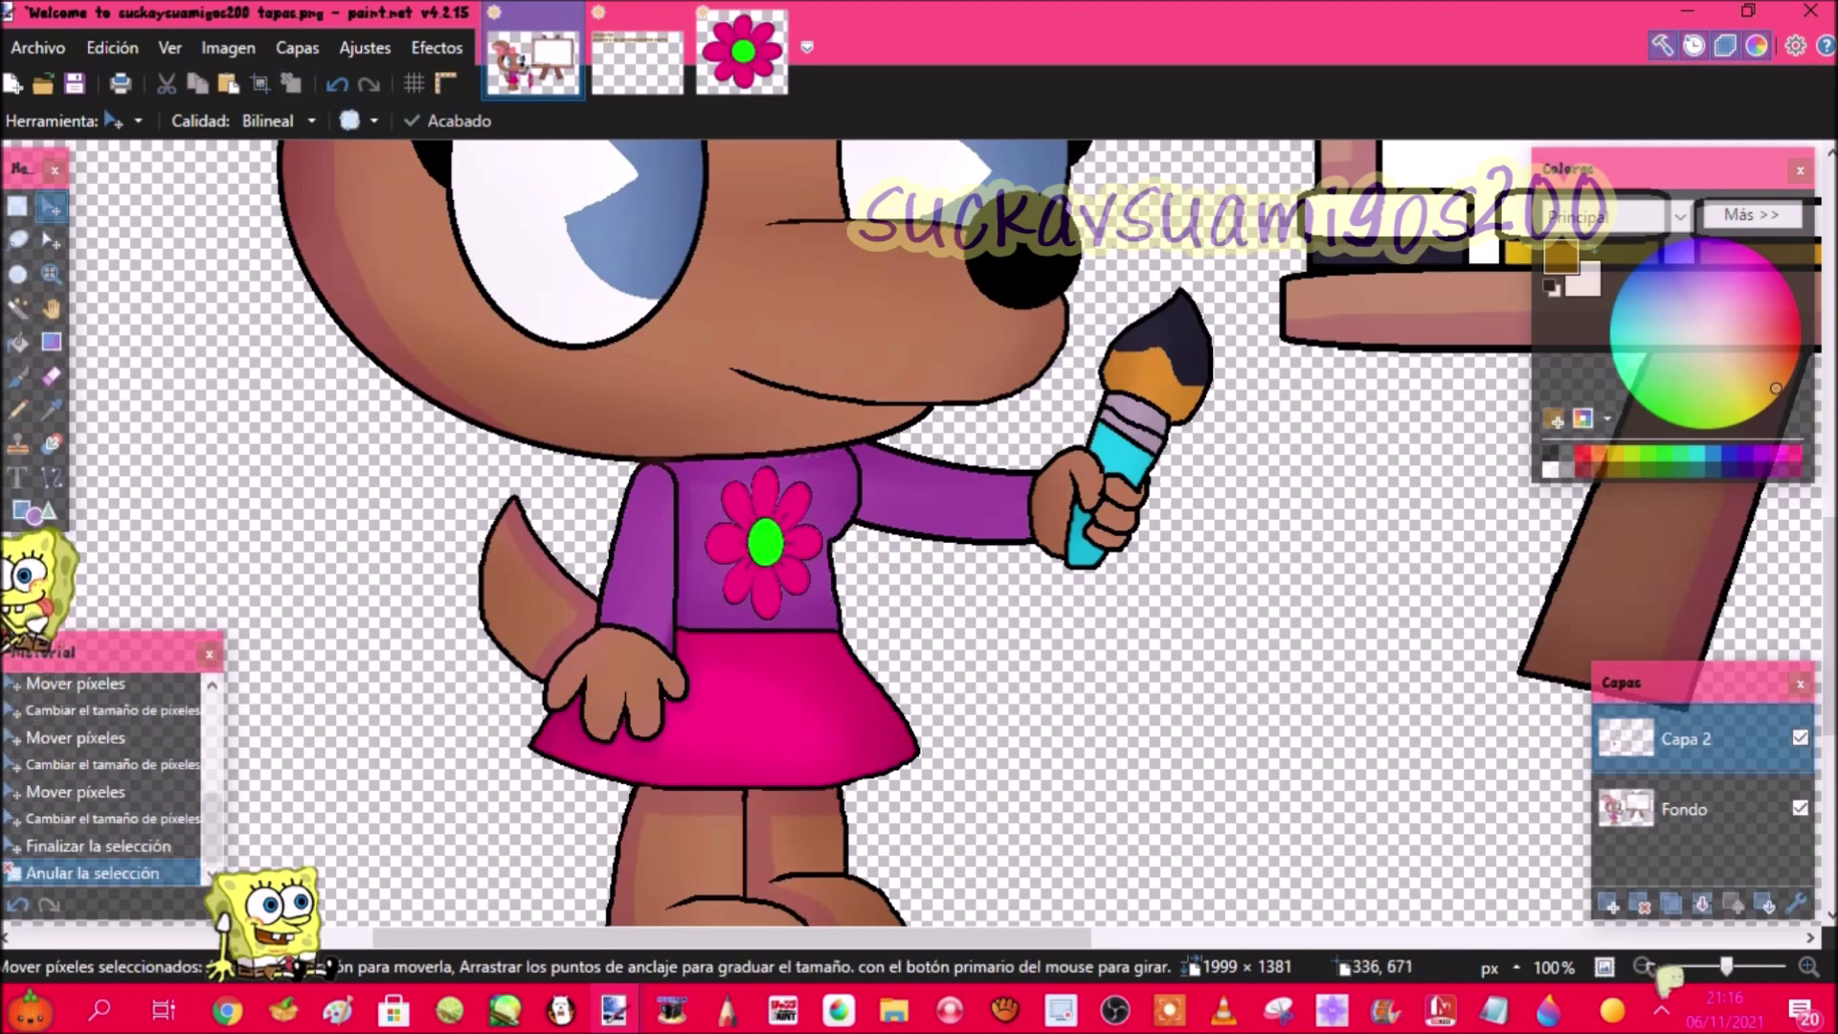
Step: Merge the flower layer down into the Fondo layer and add a new empty layer above it
left_click(1608, 967)
left_click(1725, 927)
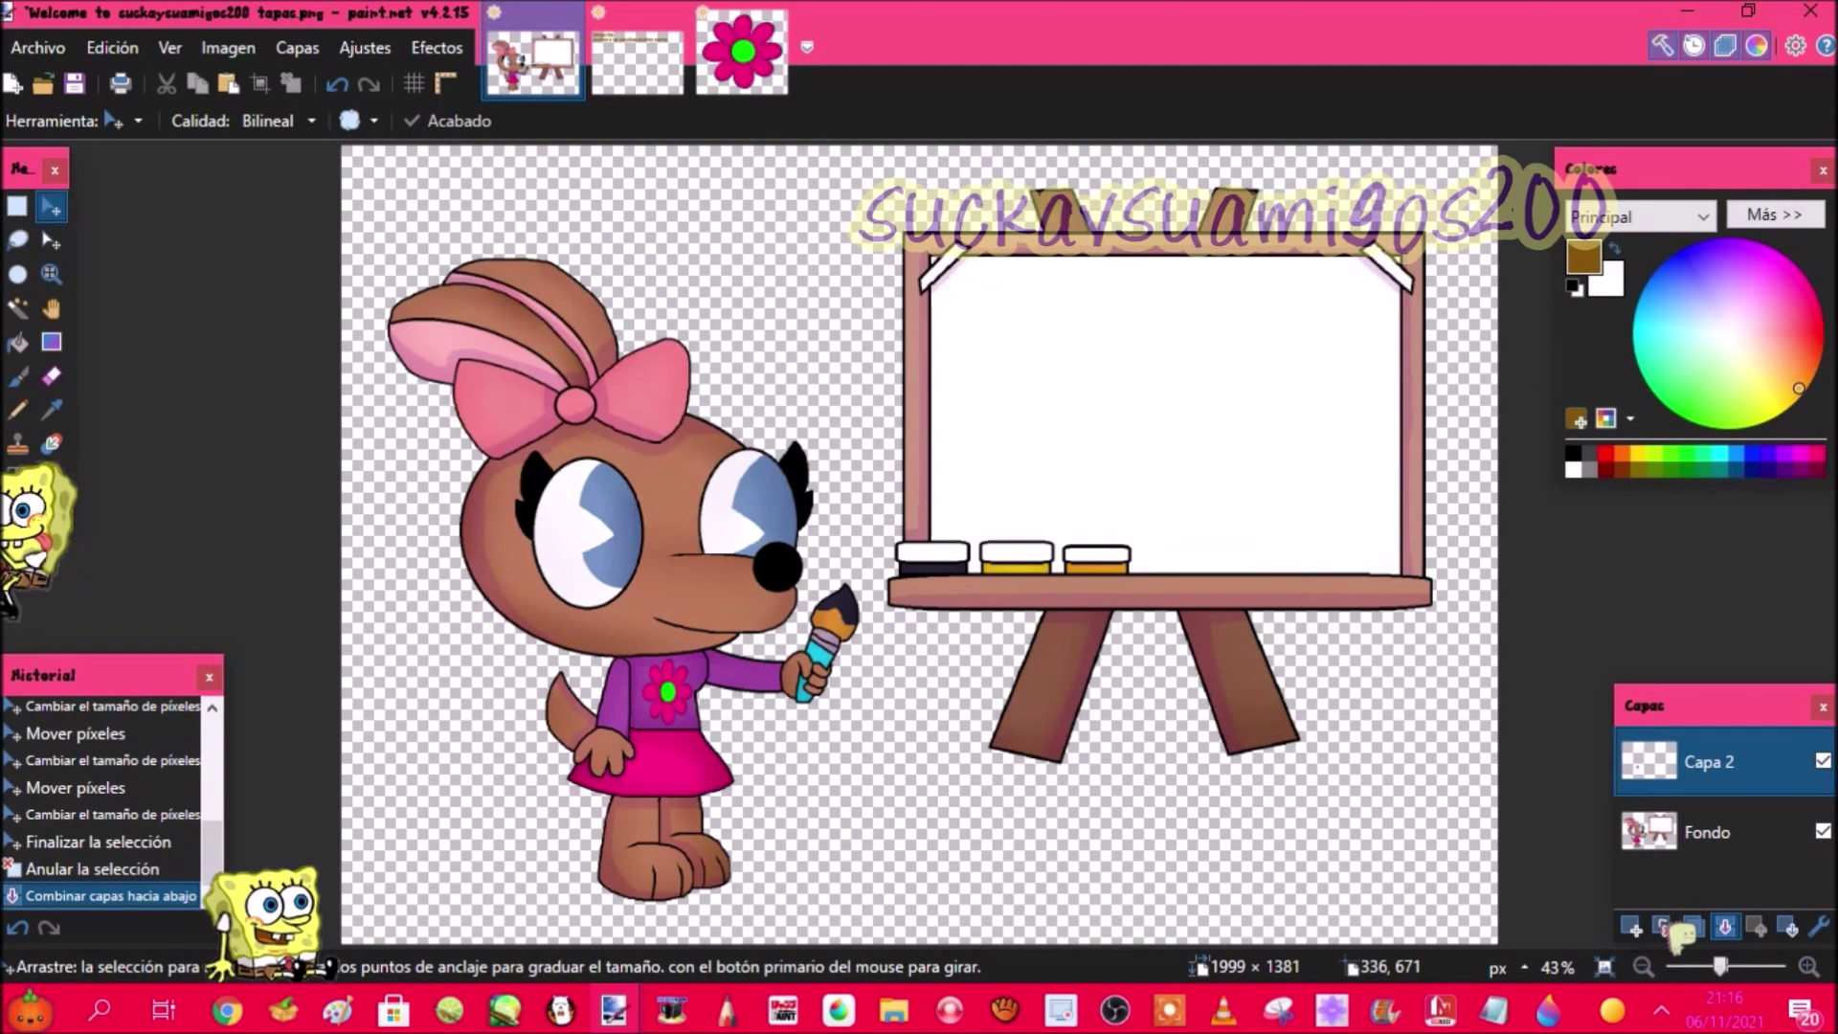
left_click(1633, 928)
Step: Close the sucka flower.png image without saving its changes and return to the character picture
left_click(757, 67)
left_click(781, 13)
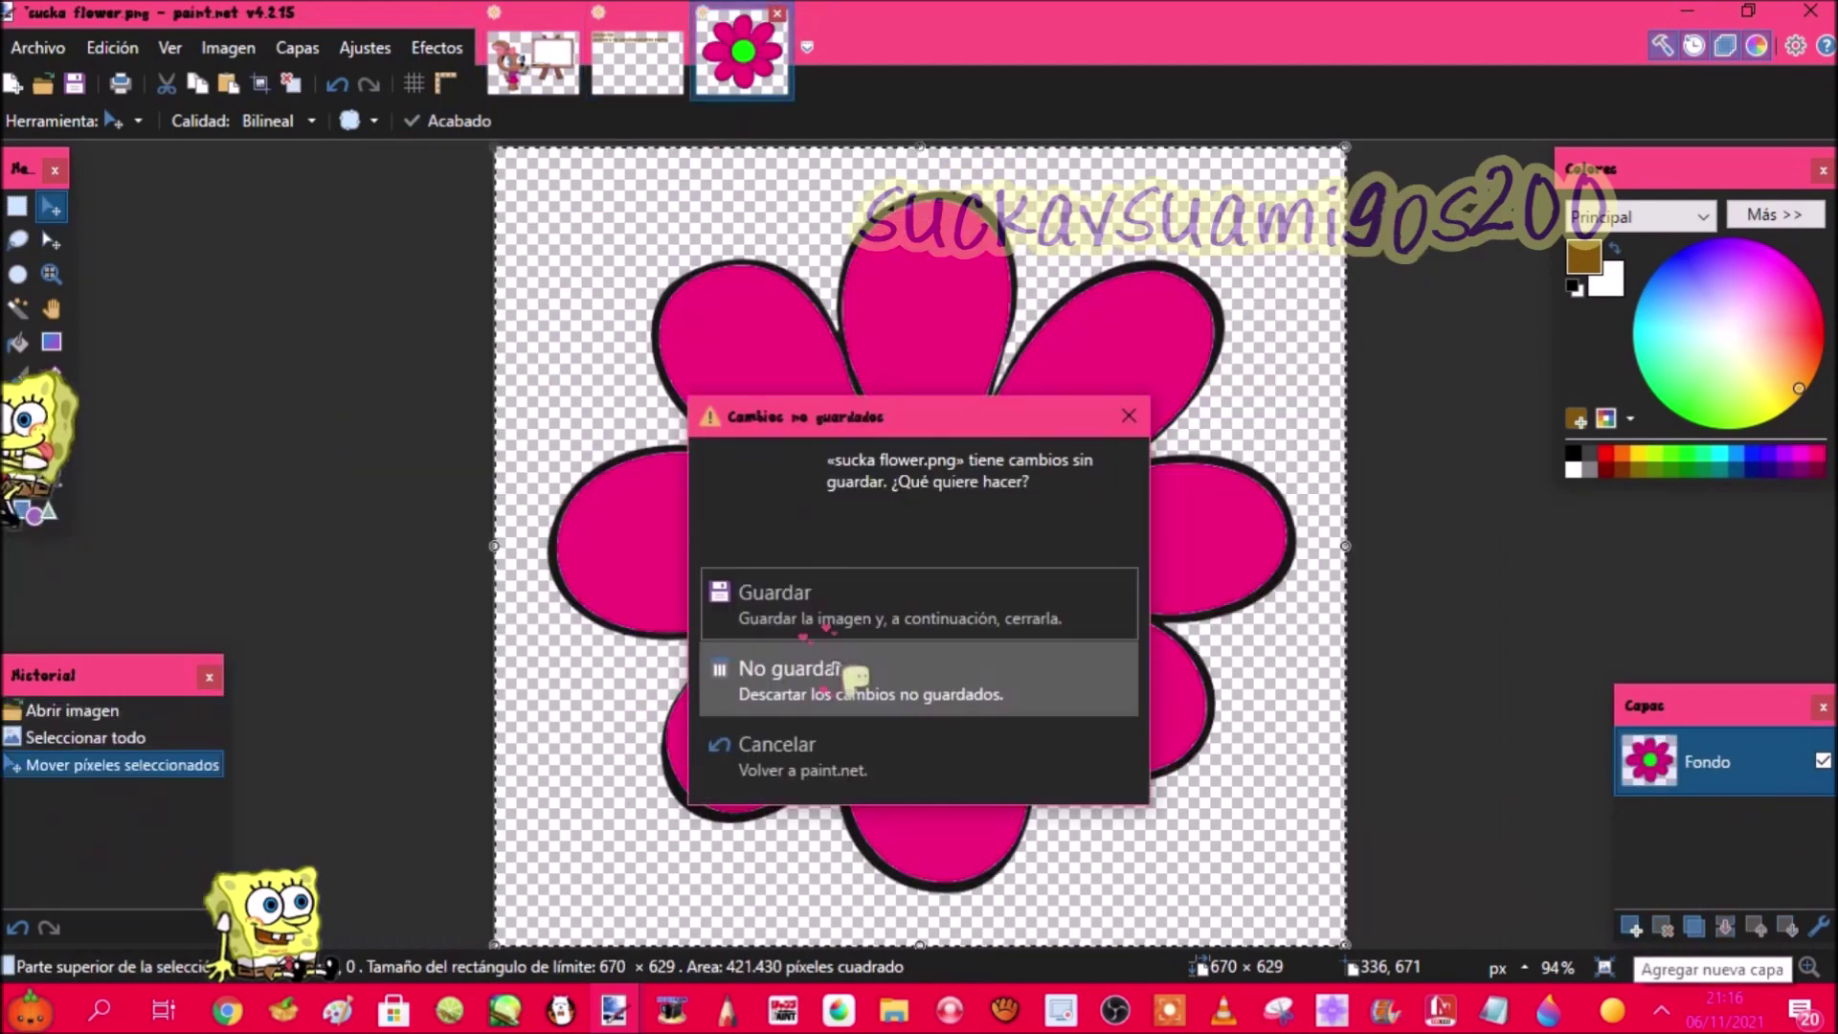
left_click(840, 670)
left_click(536, 77)
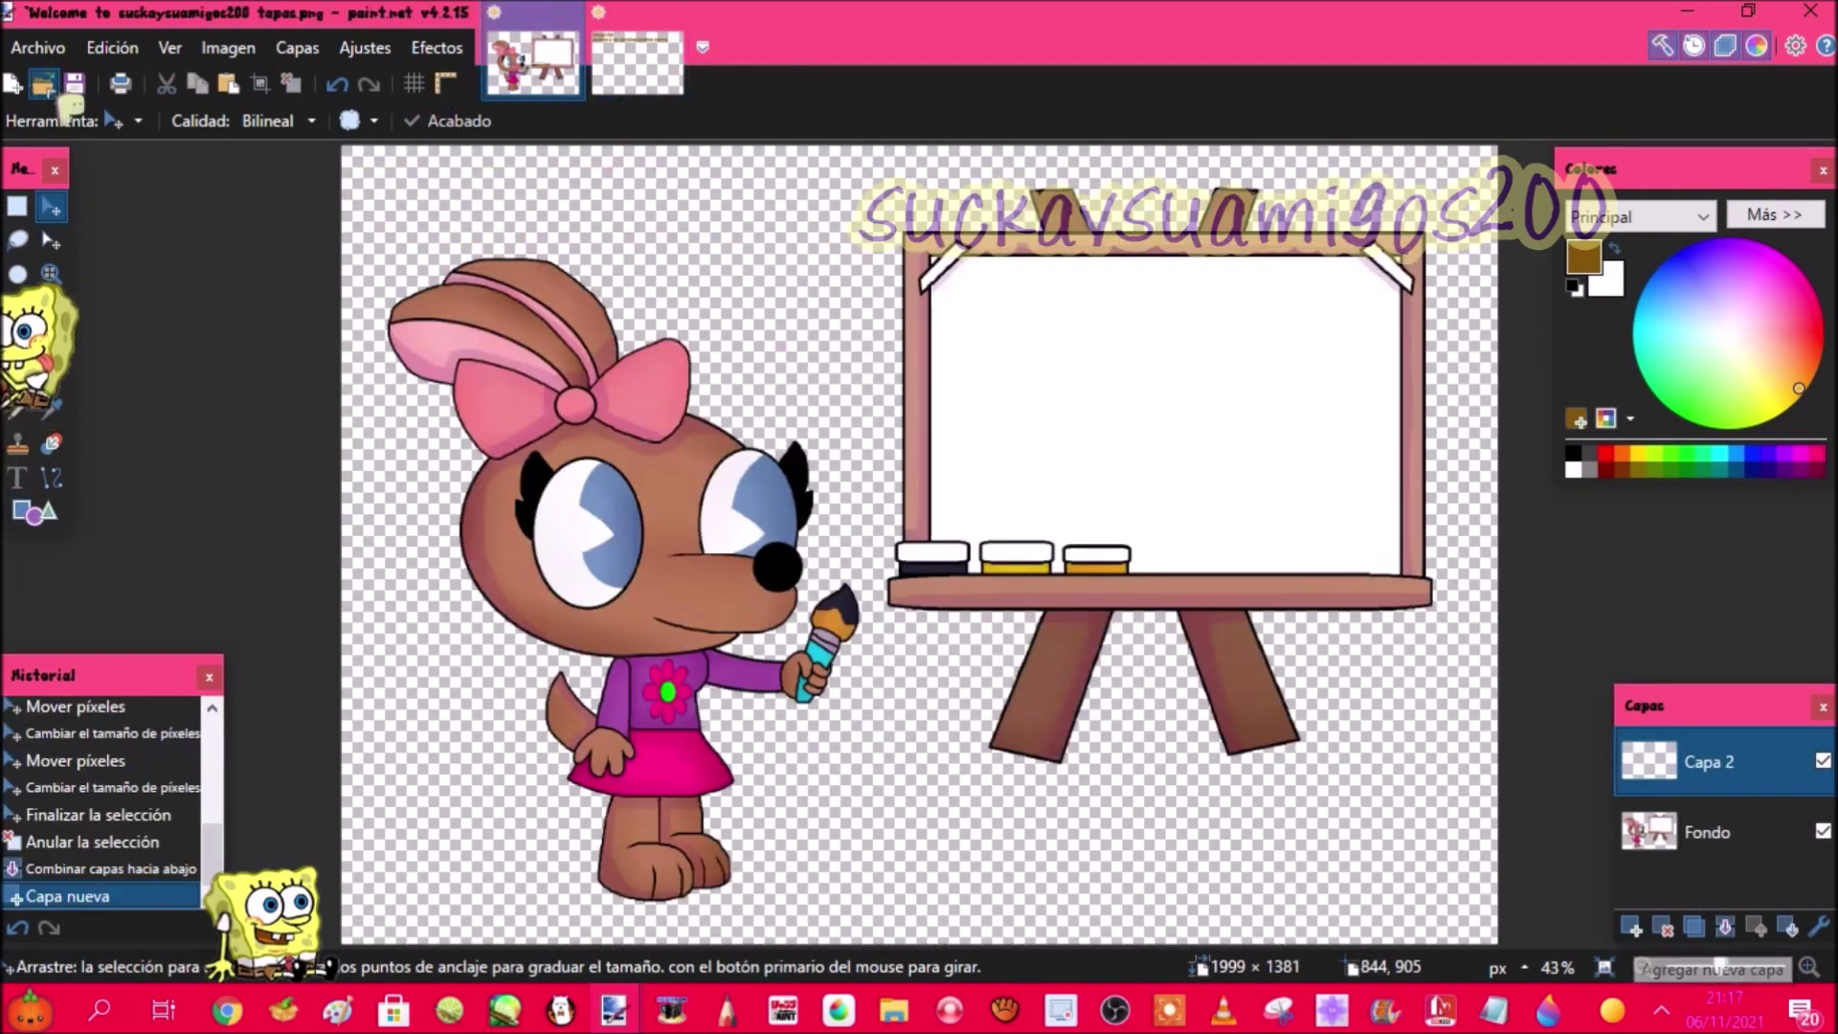
Step: Open the image part 1 from the folder "anuncio de nuevo tiktok mio" inside abphoto
left_click(44, 86)
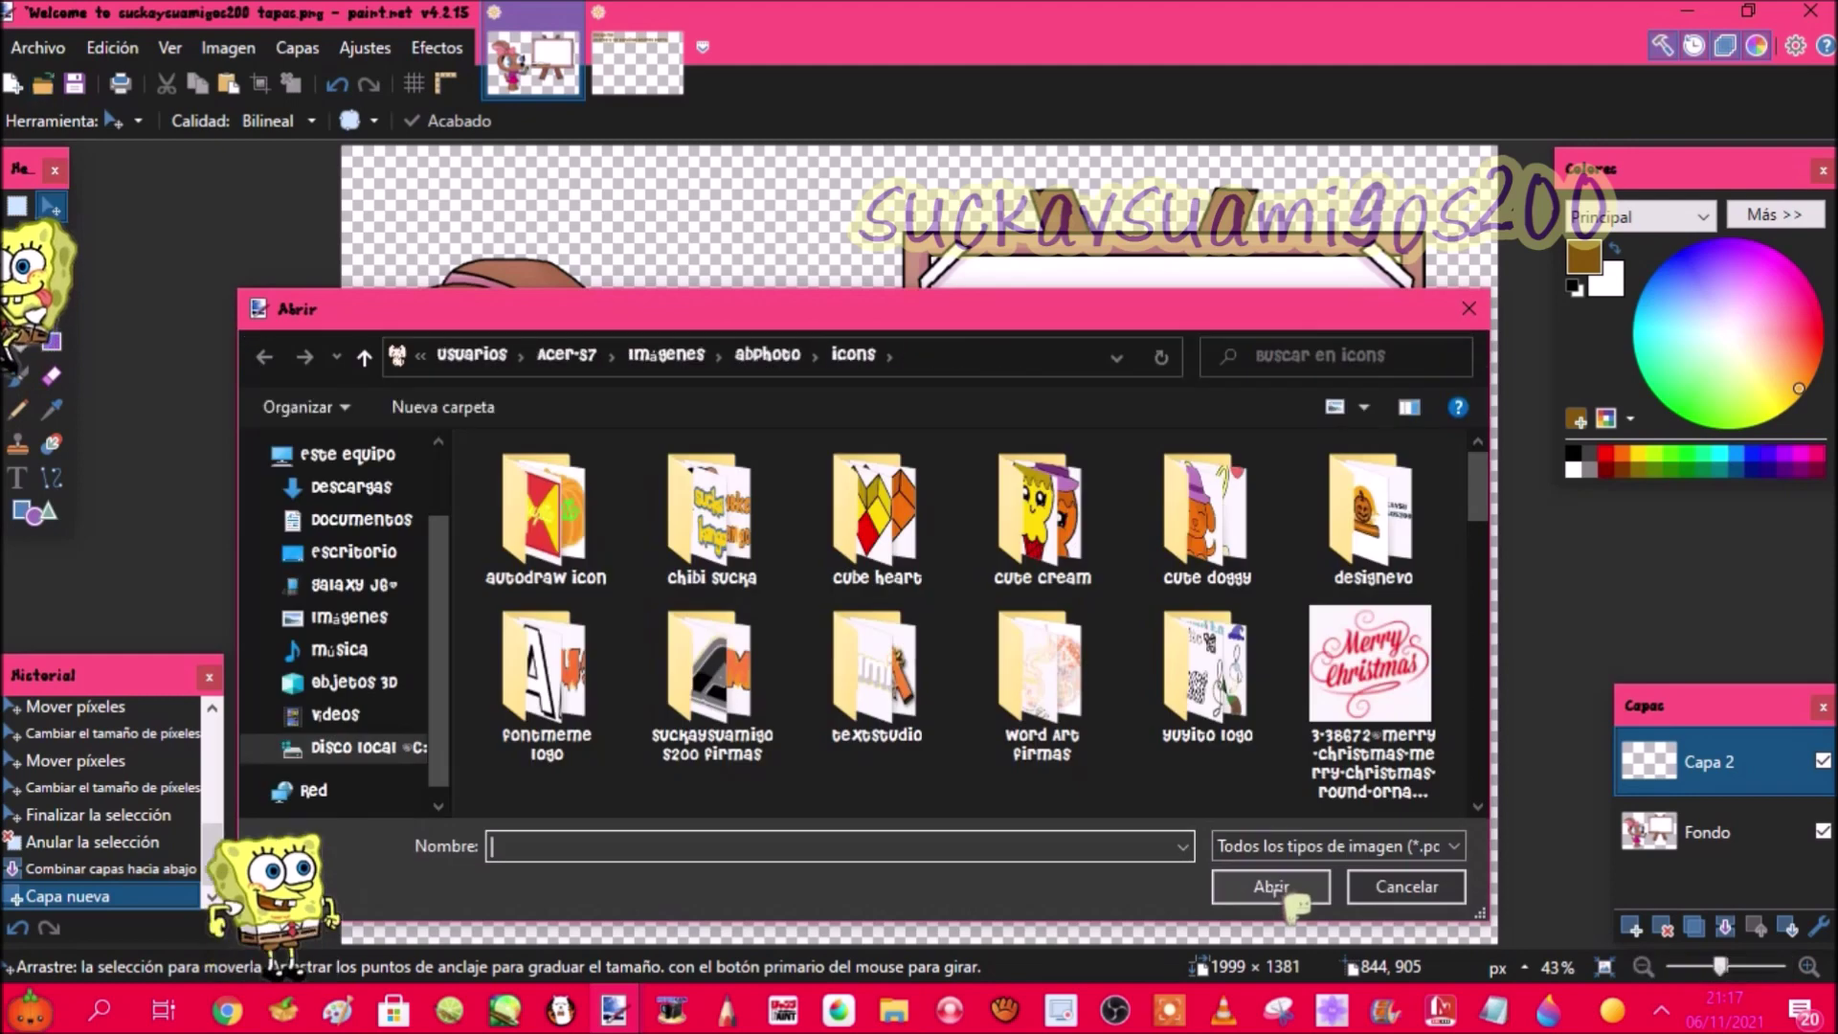
key("alt+Up")
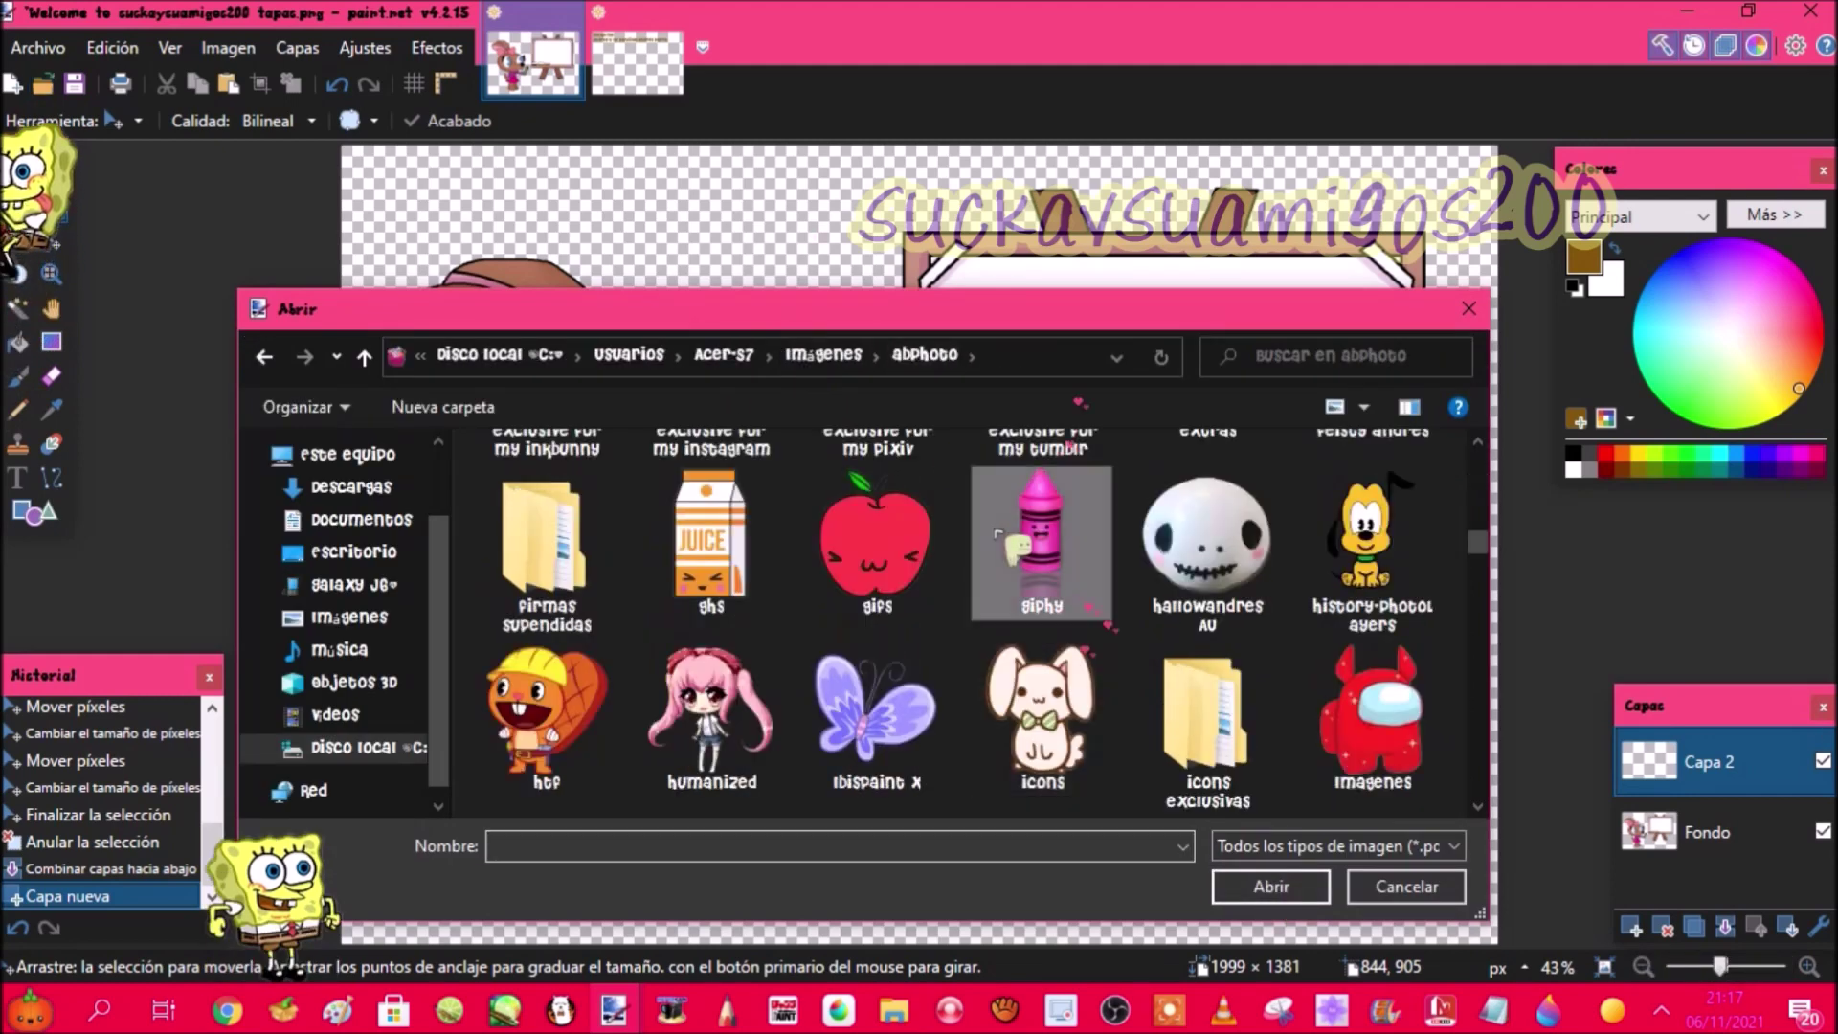
scroll(996, 531, "up", 10)
scroll(1000, 531, "down", 2)
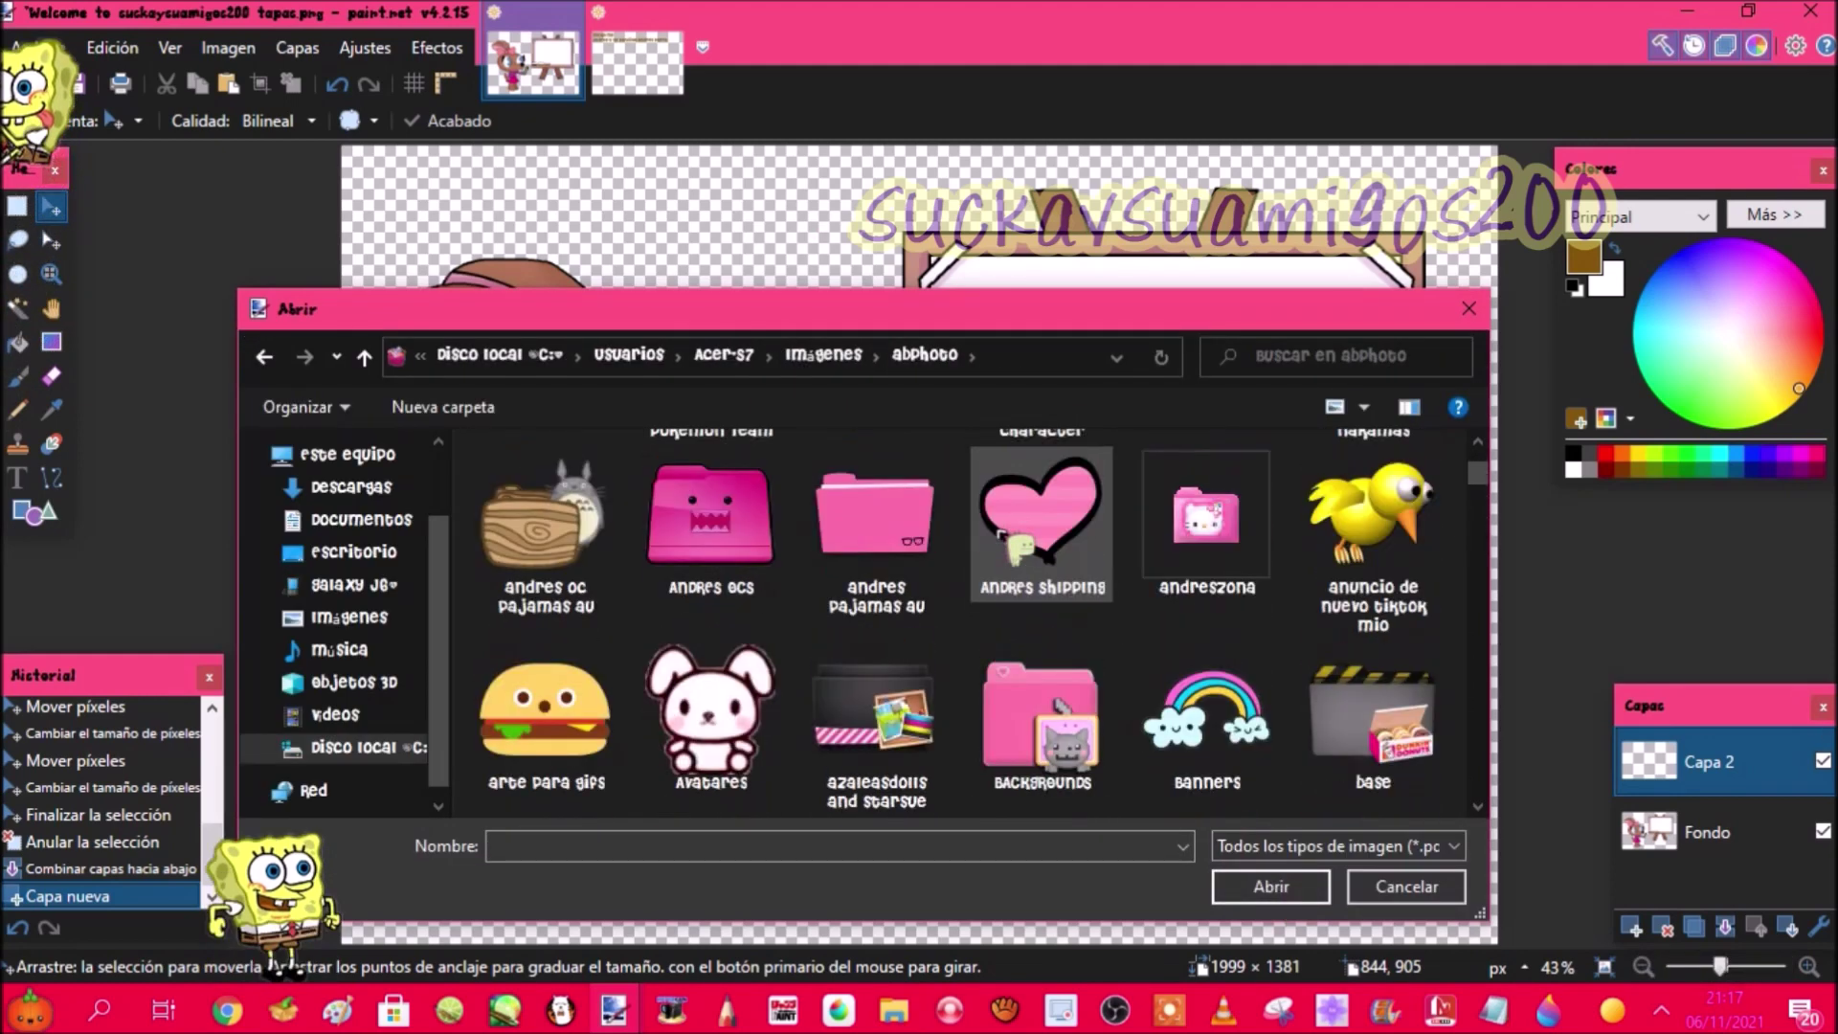
double_click(1374, 545)
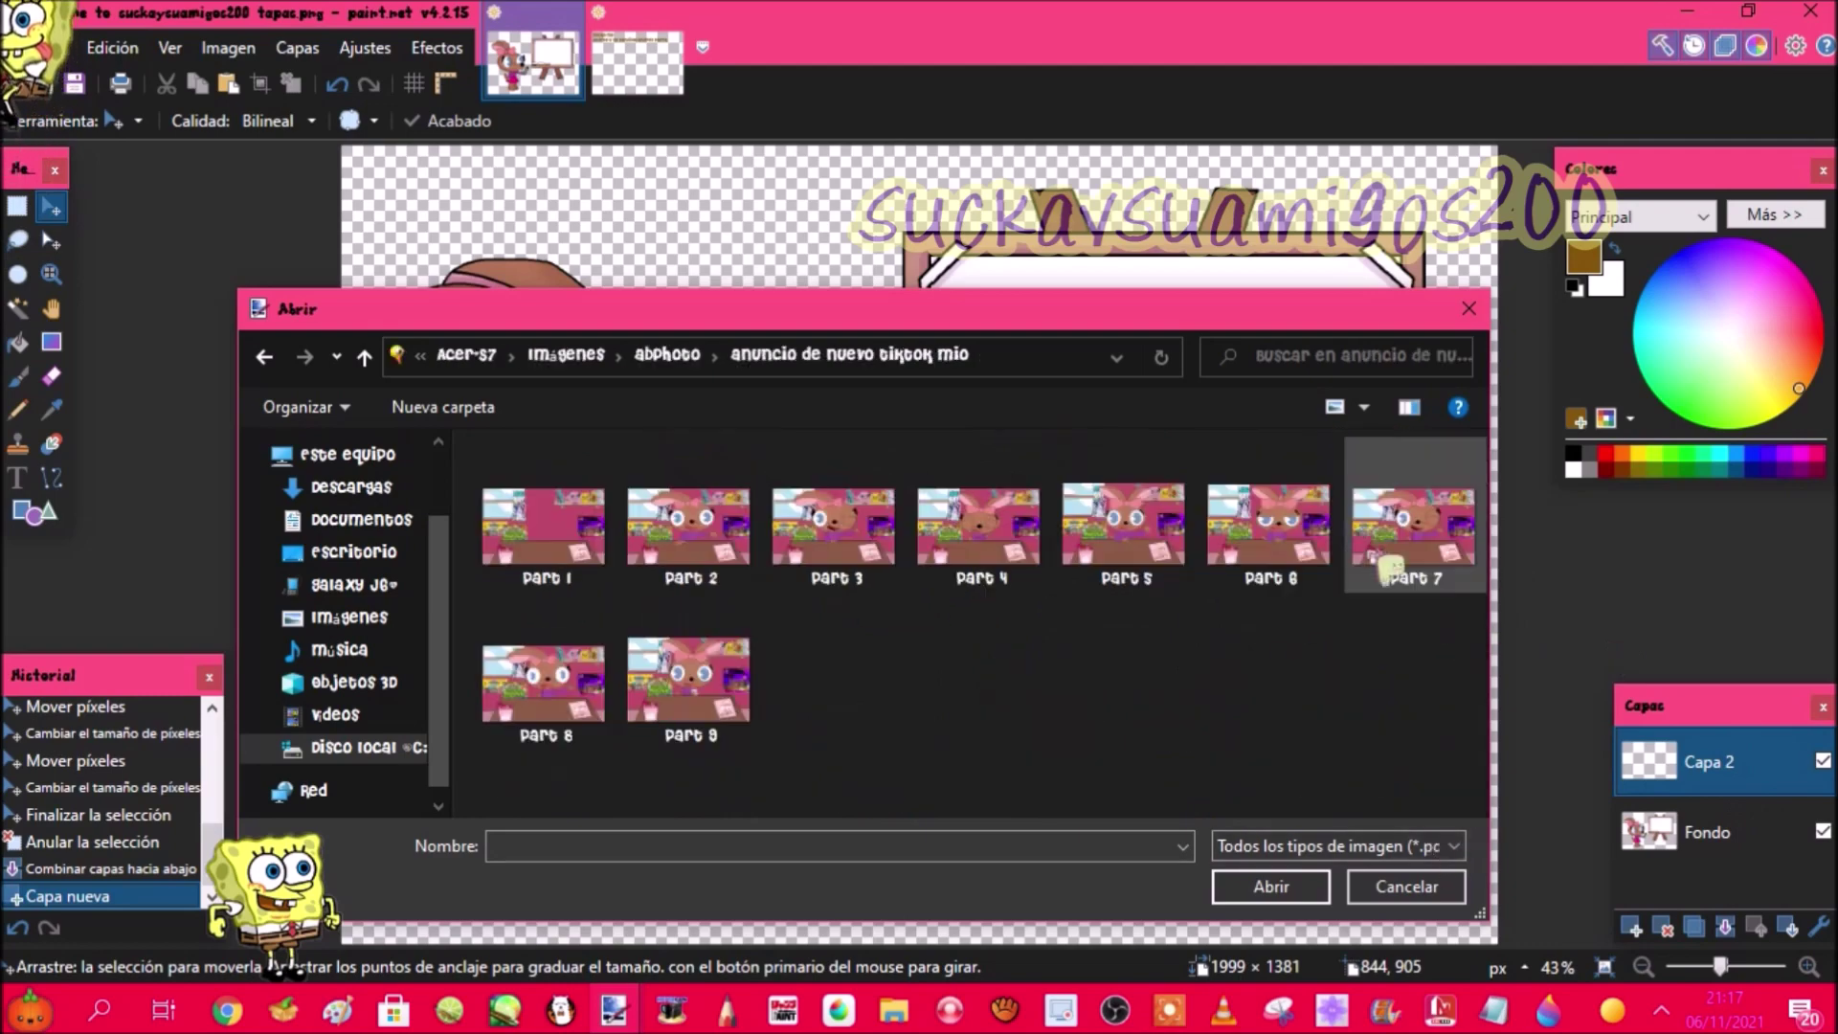
double_click(541, 551)
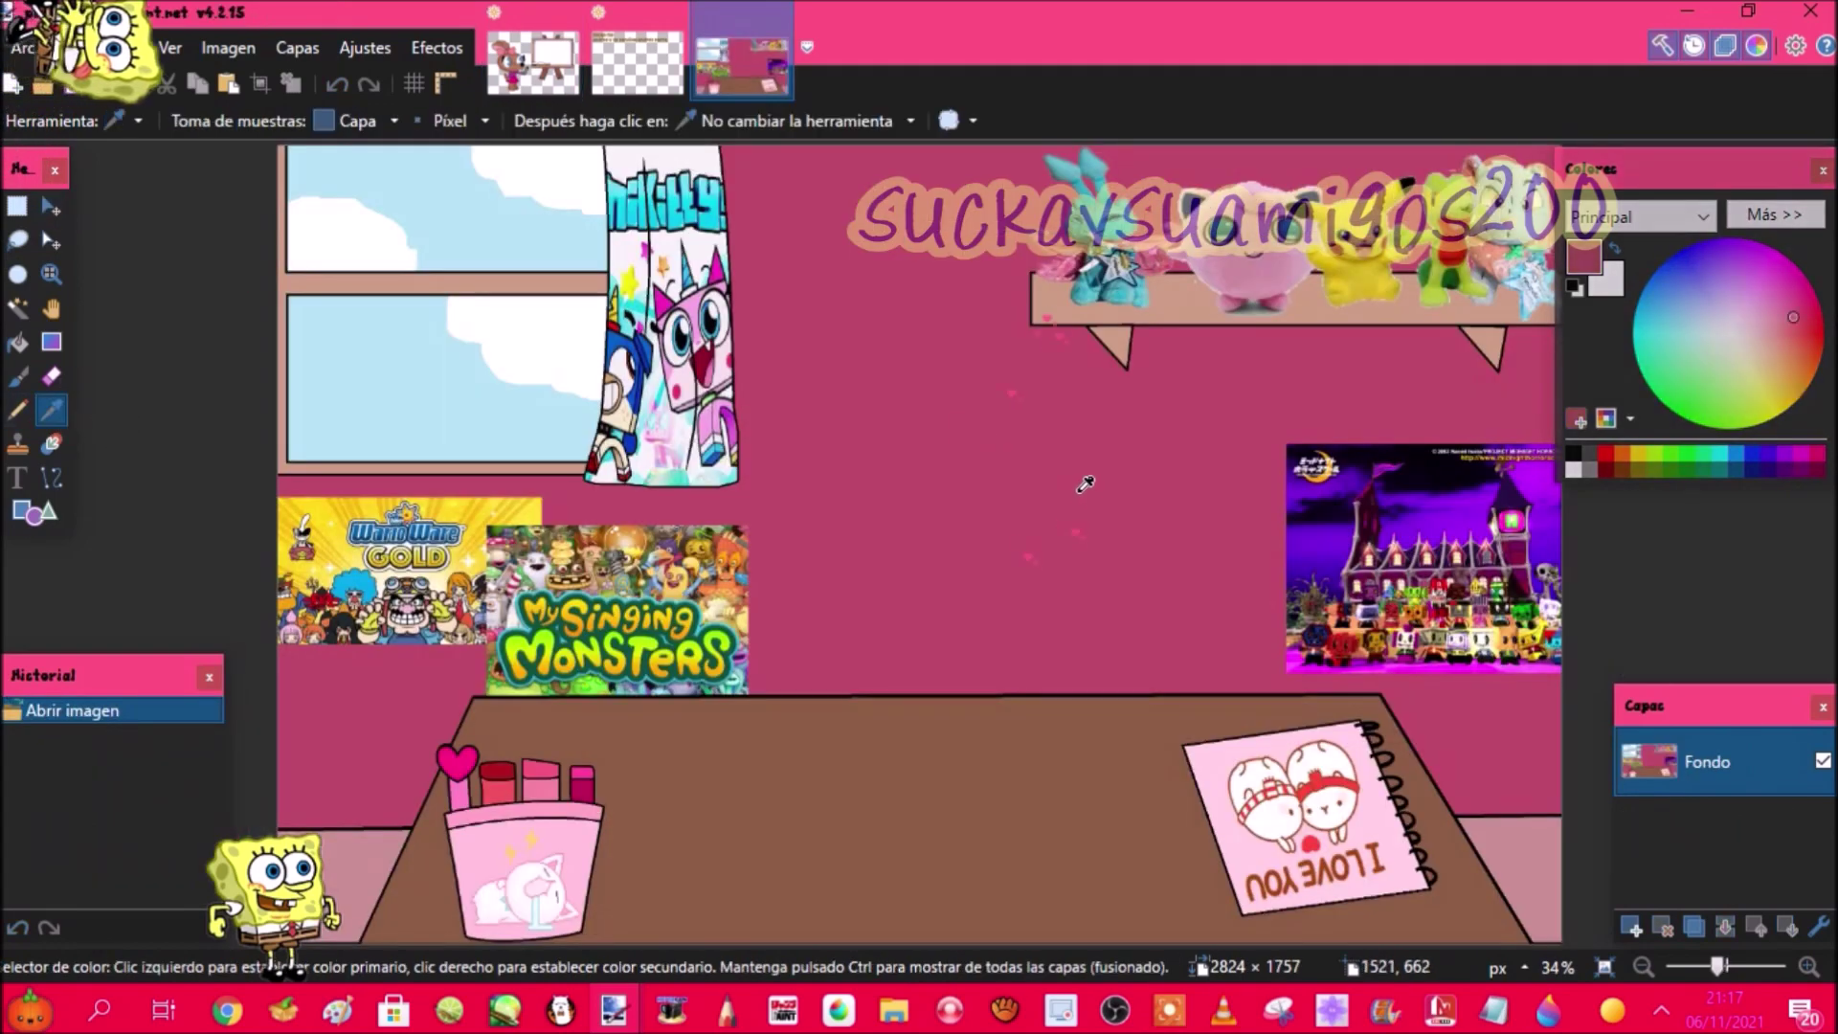
Step: Sample the pink wall in part 1.png as the secondary colour and darken it for use in the character picture
right_click(1079, 491)
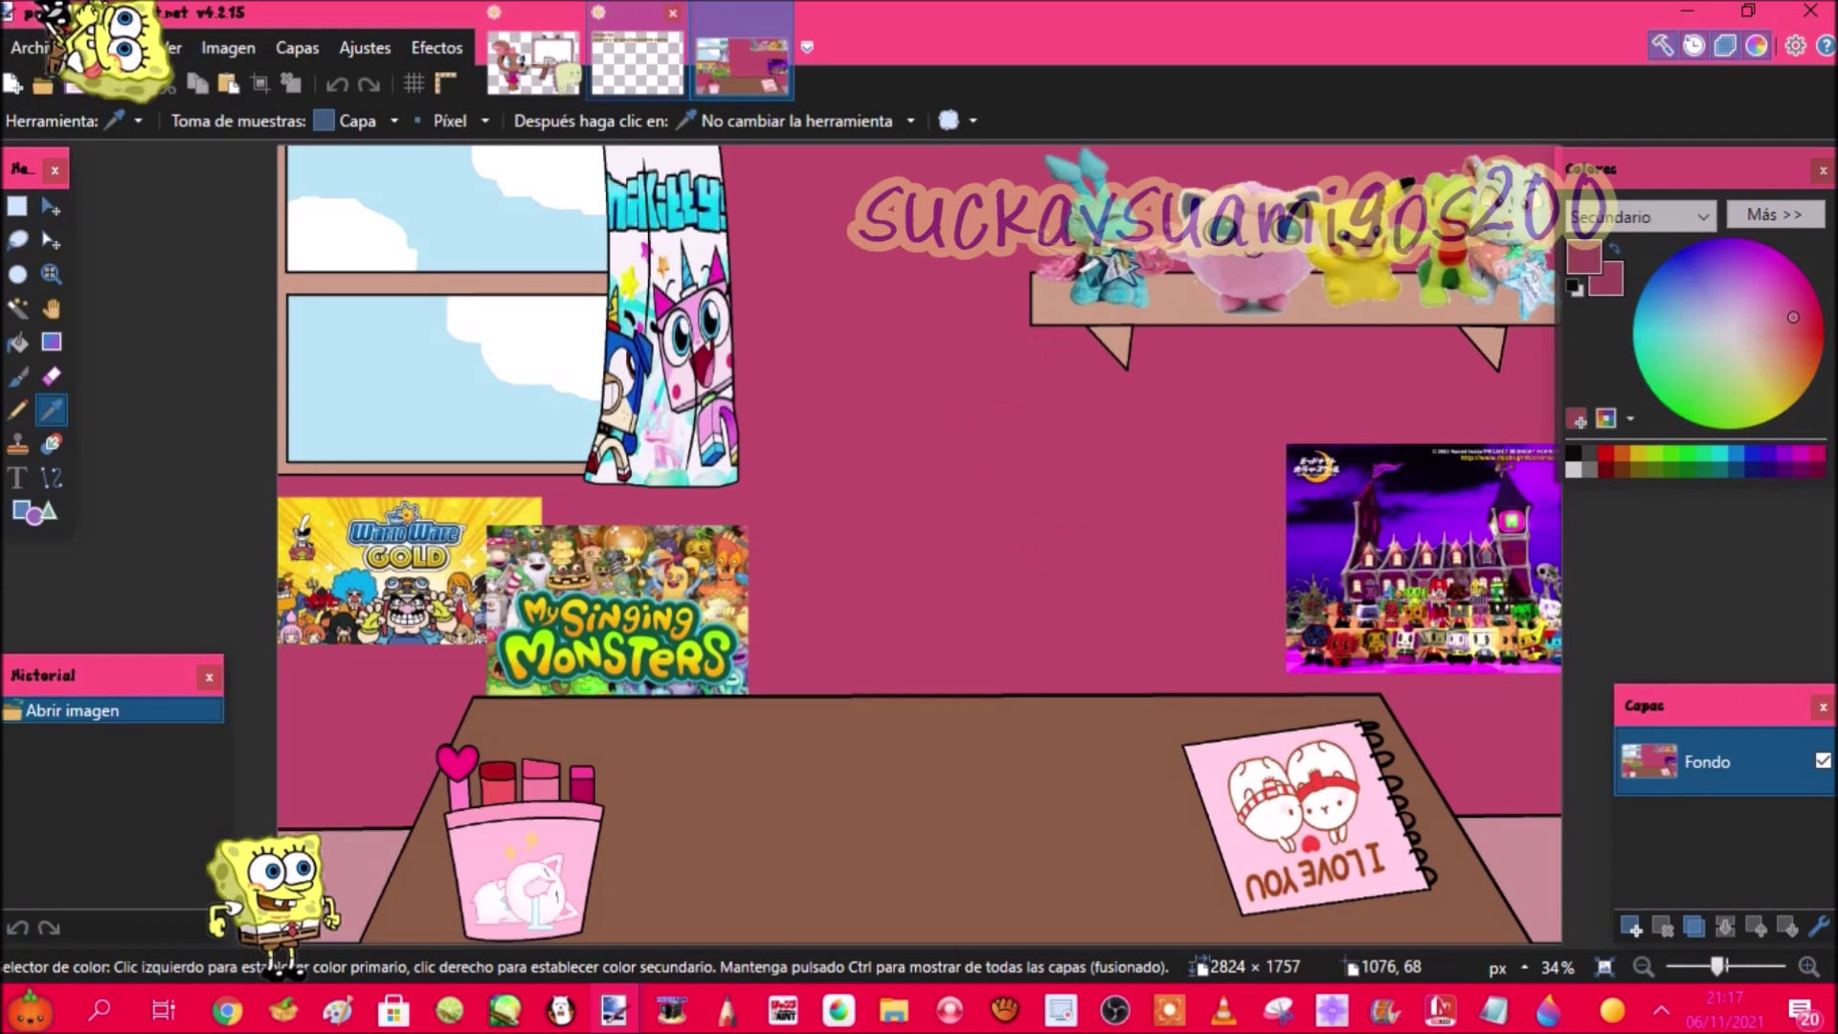
left_click(539, 65)
left_click(1777, 216)
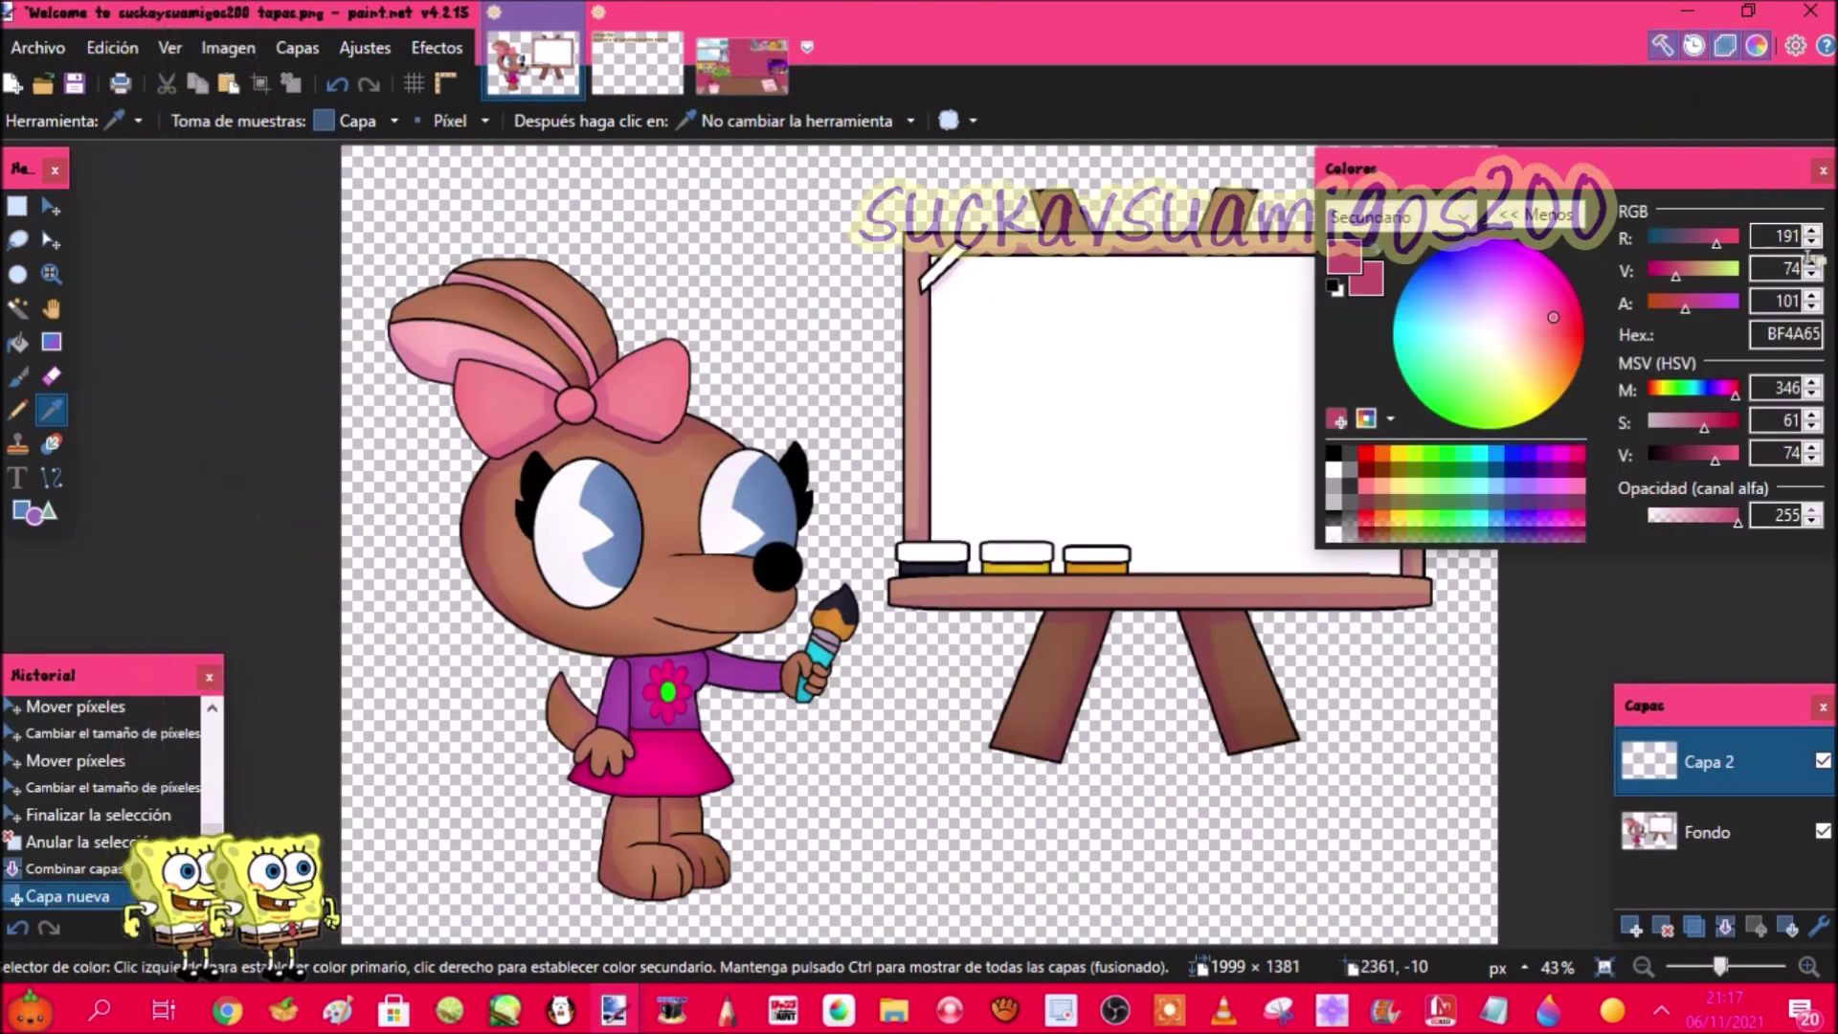
left_click(1536, 215)
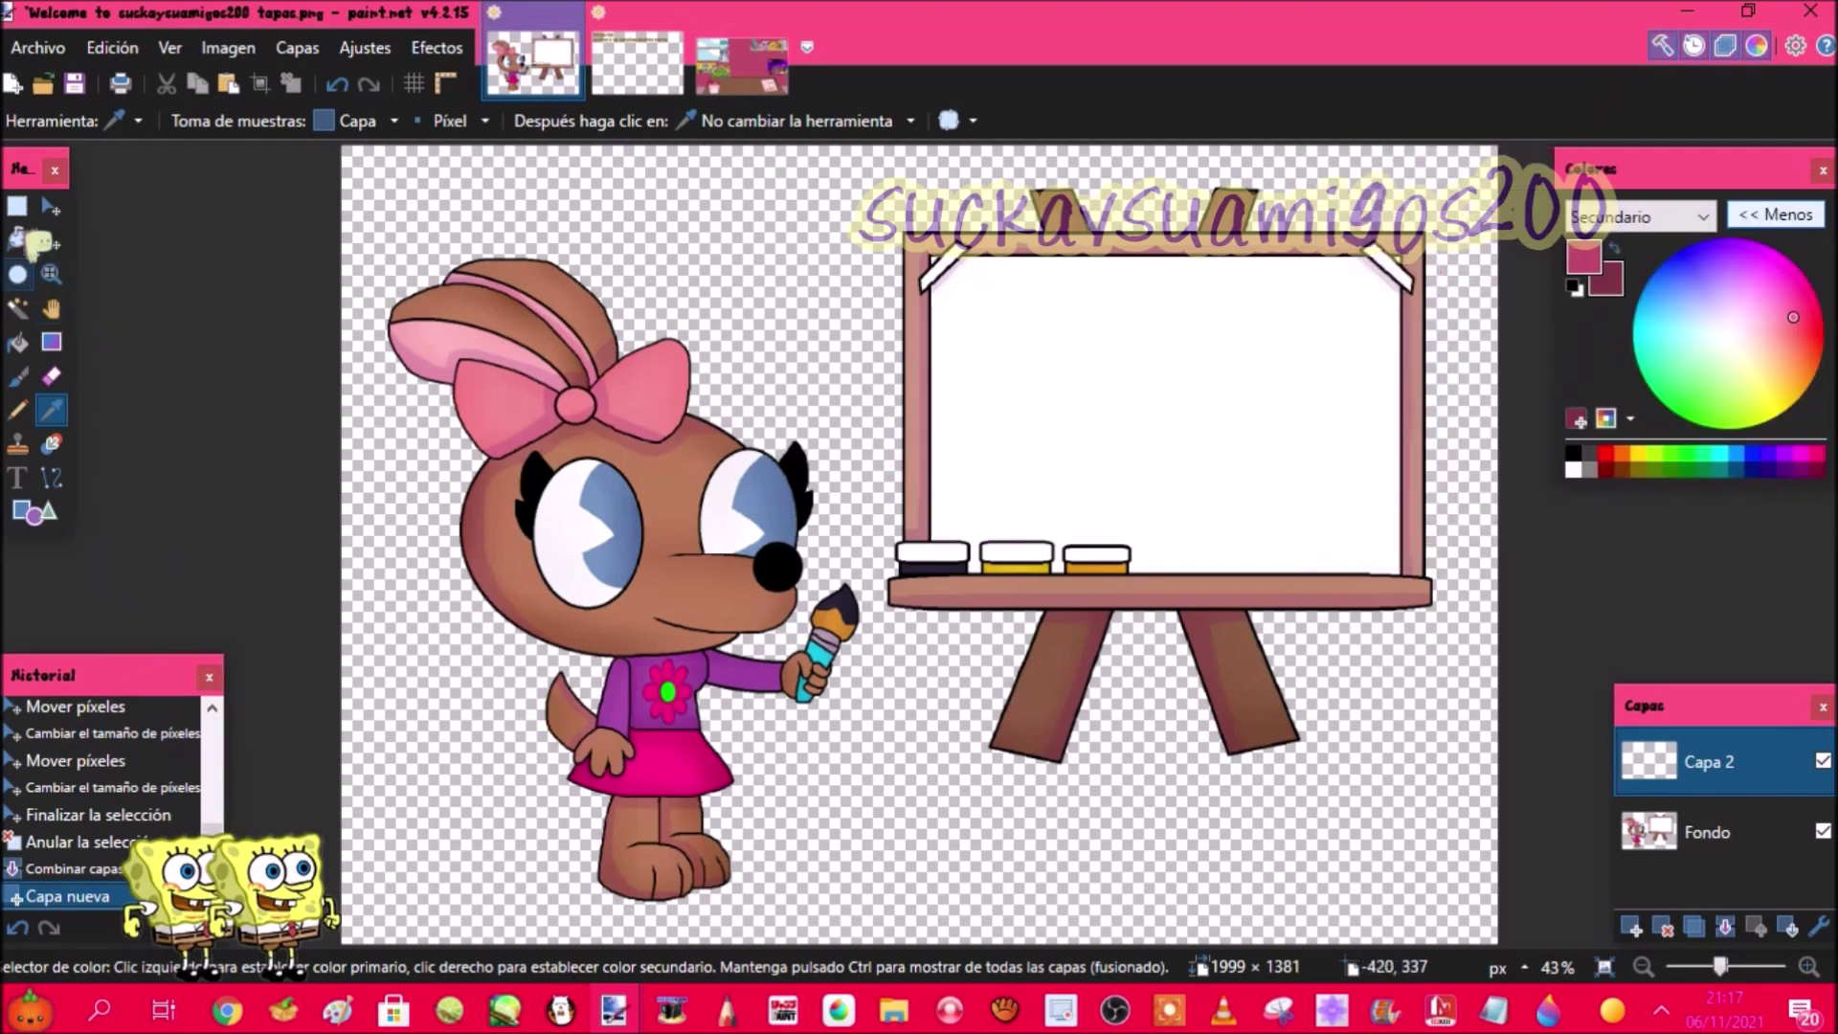
Step: Select the upper part of the picture across its full width, 1999 × 870 px, as the wall area
left_click(18, 207)
left_click_drag(296, 664, 1532, 2)
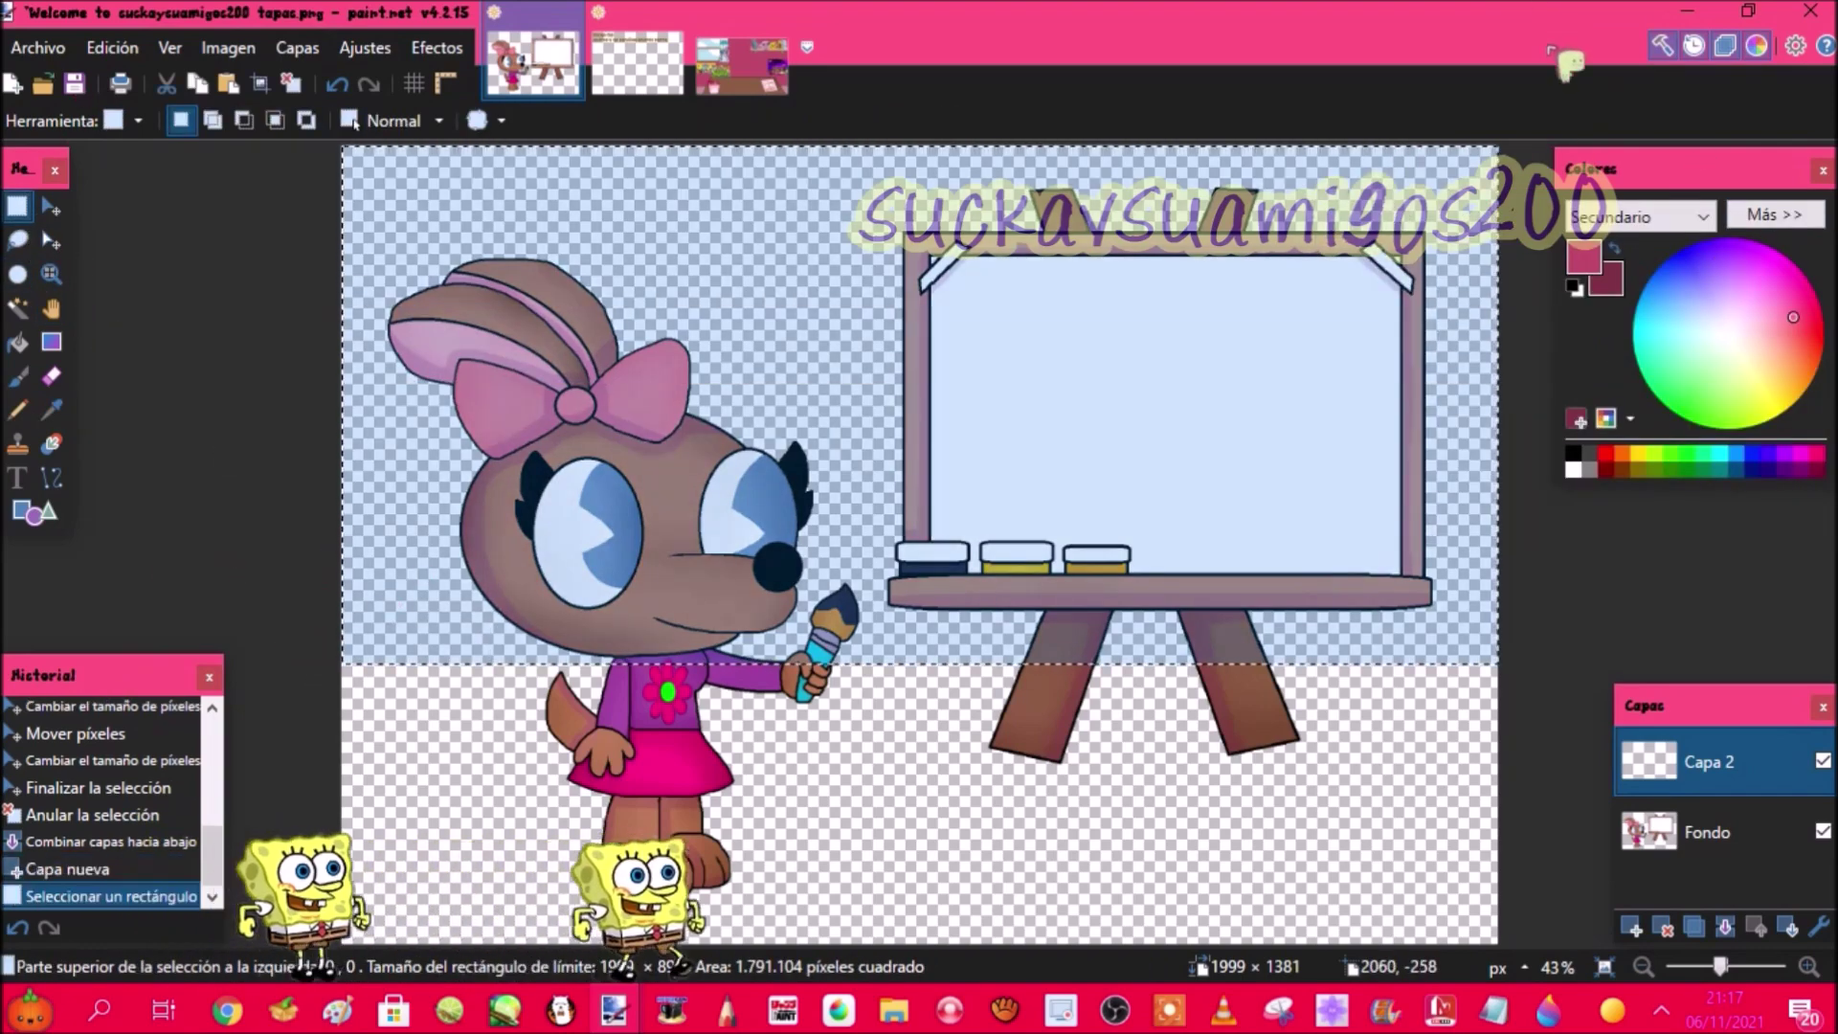
left_click(51, 239)
left_click_drag(919, 663, 920, 649)
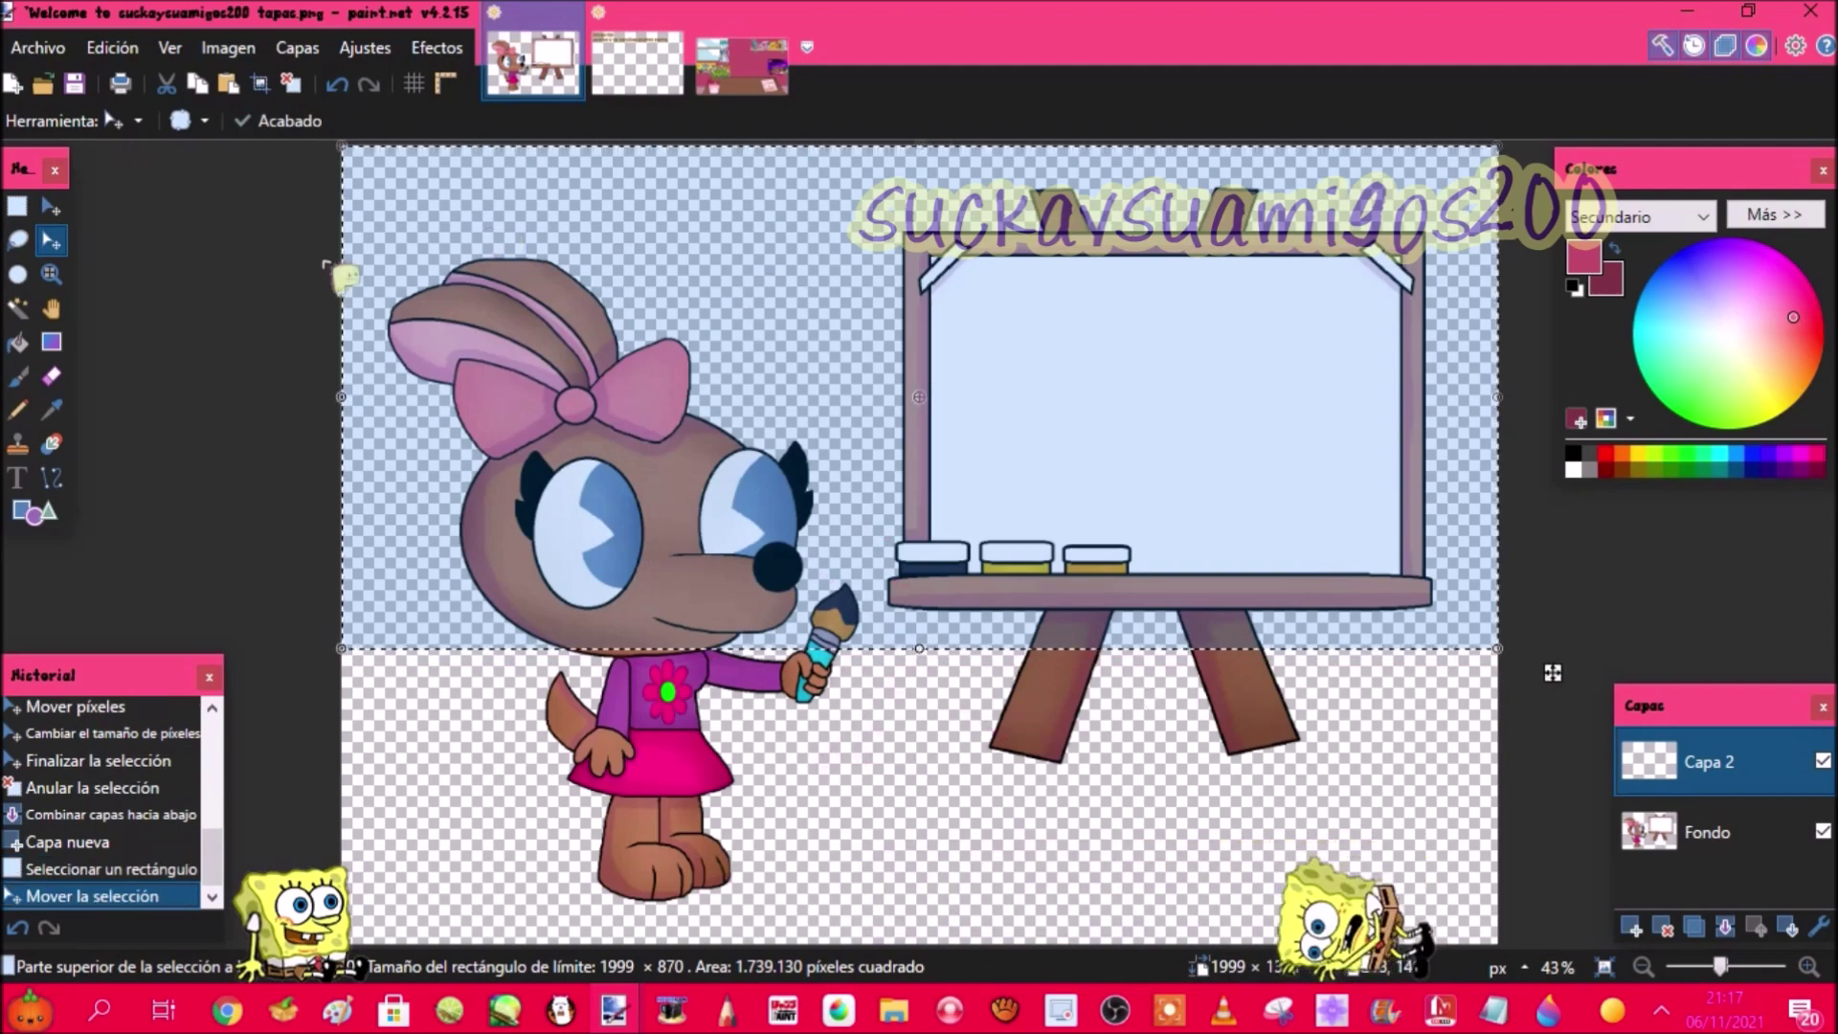
Step: Fill the selected wall area with a vertical linear gradient from pink down to dark pink, and deselect it
left_click(51, 341)
left_click_drag(901, 277, 899, 623)
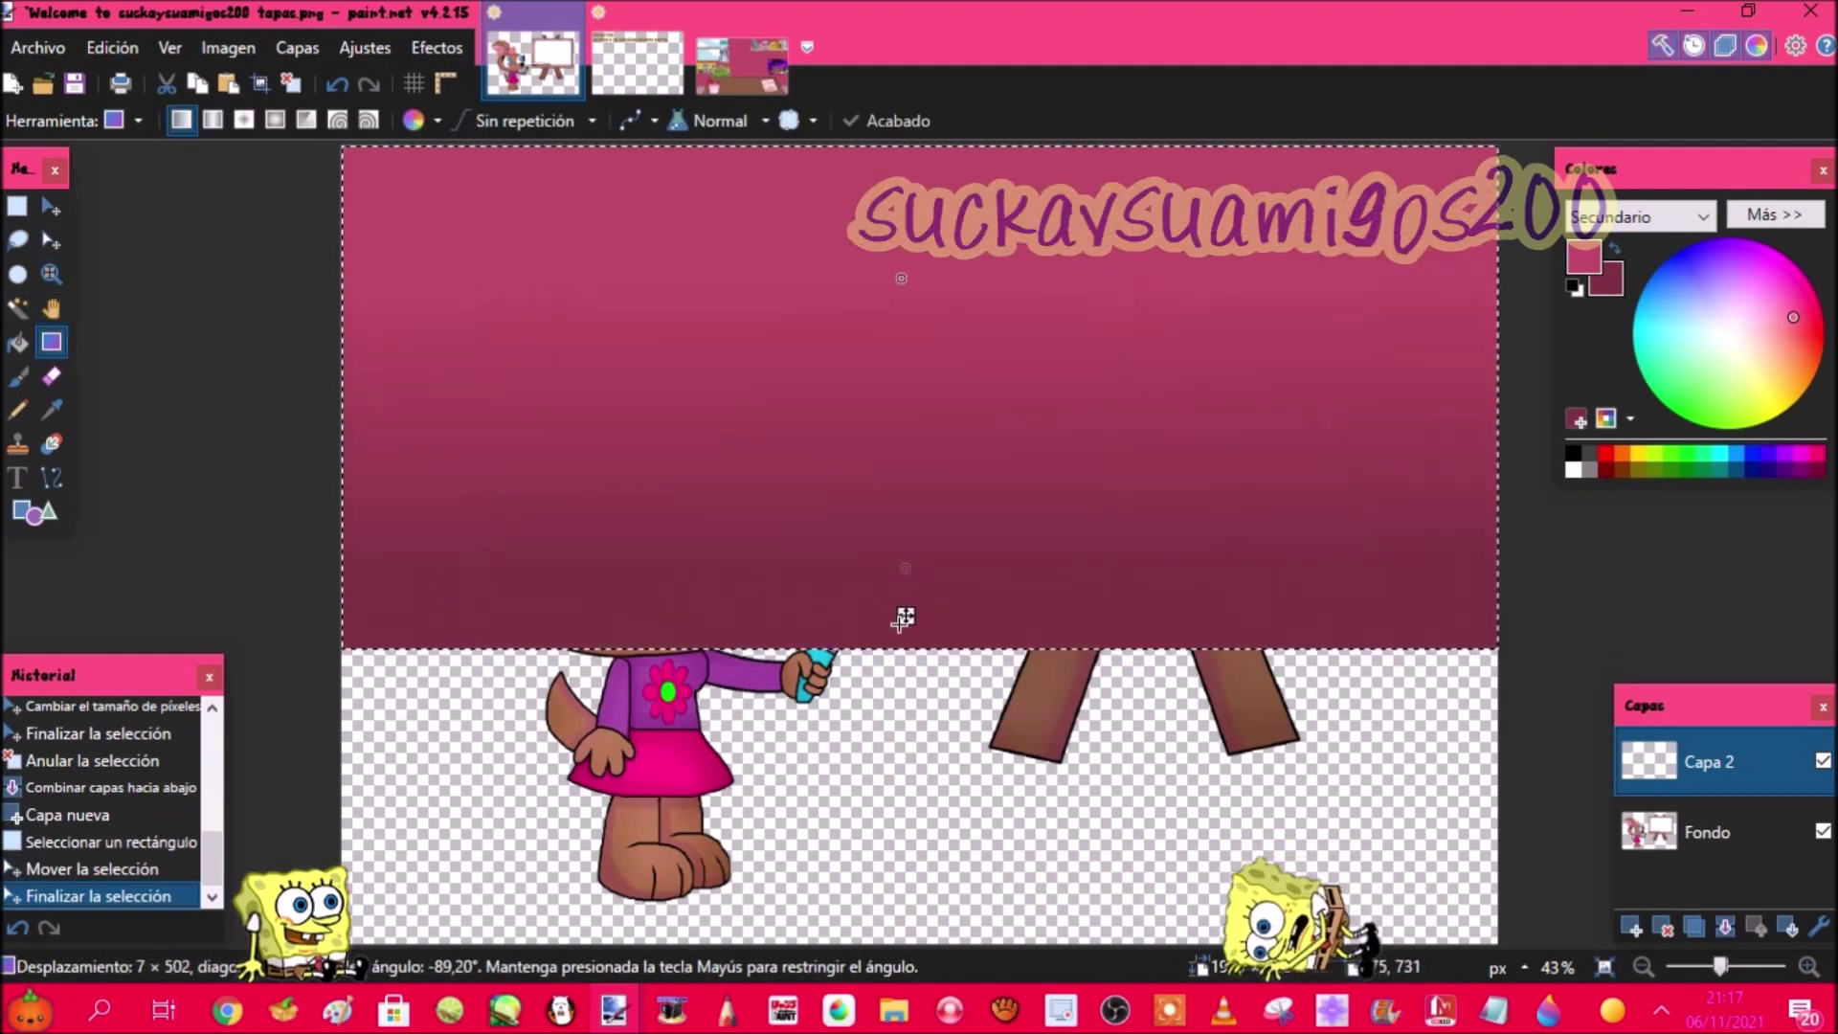
left_click(292, 84)
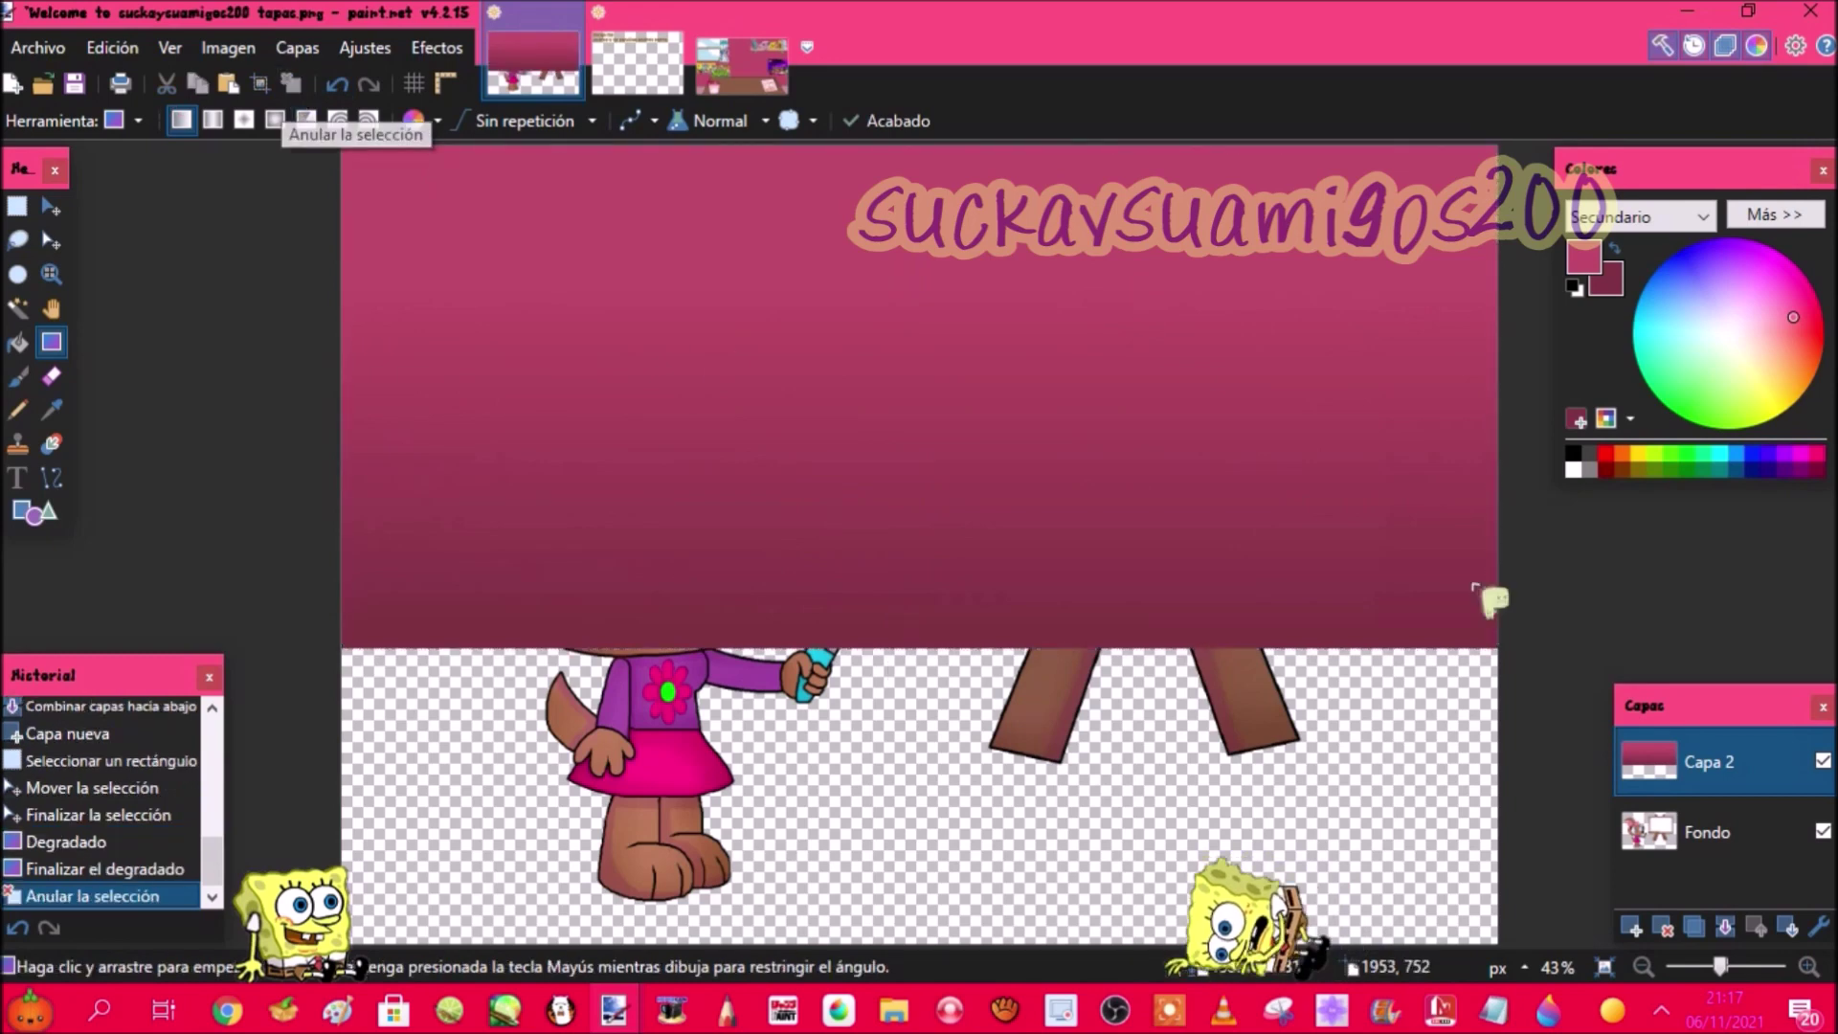
Step: Add a new layer beneath the wall layer and sample the pale pink floor in part 1.png as both primary and secondary colours
left_click(1632, 926)
left_click(742, 67)
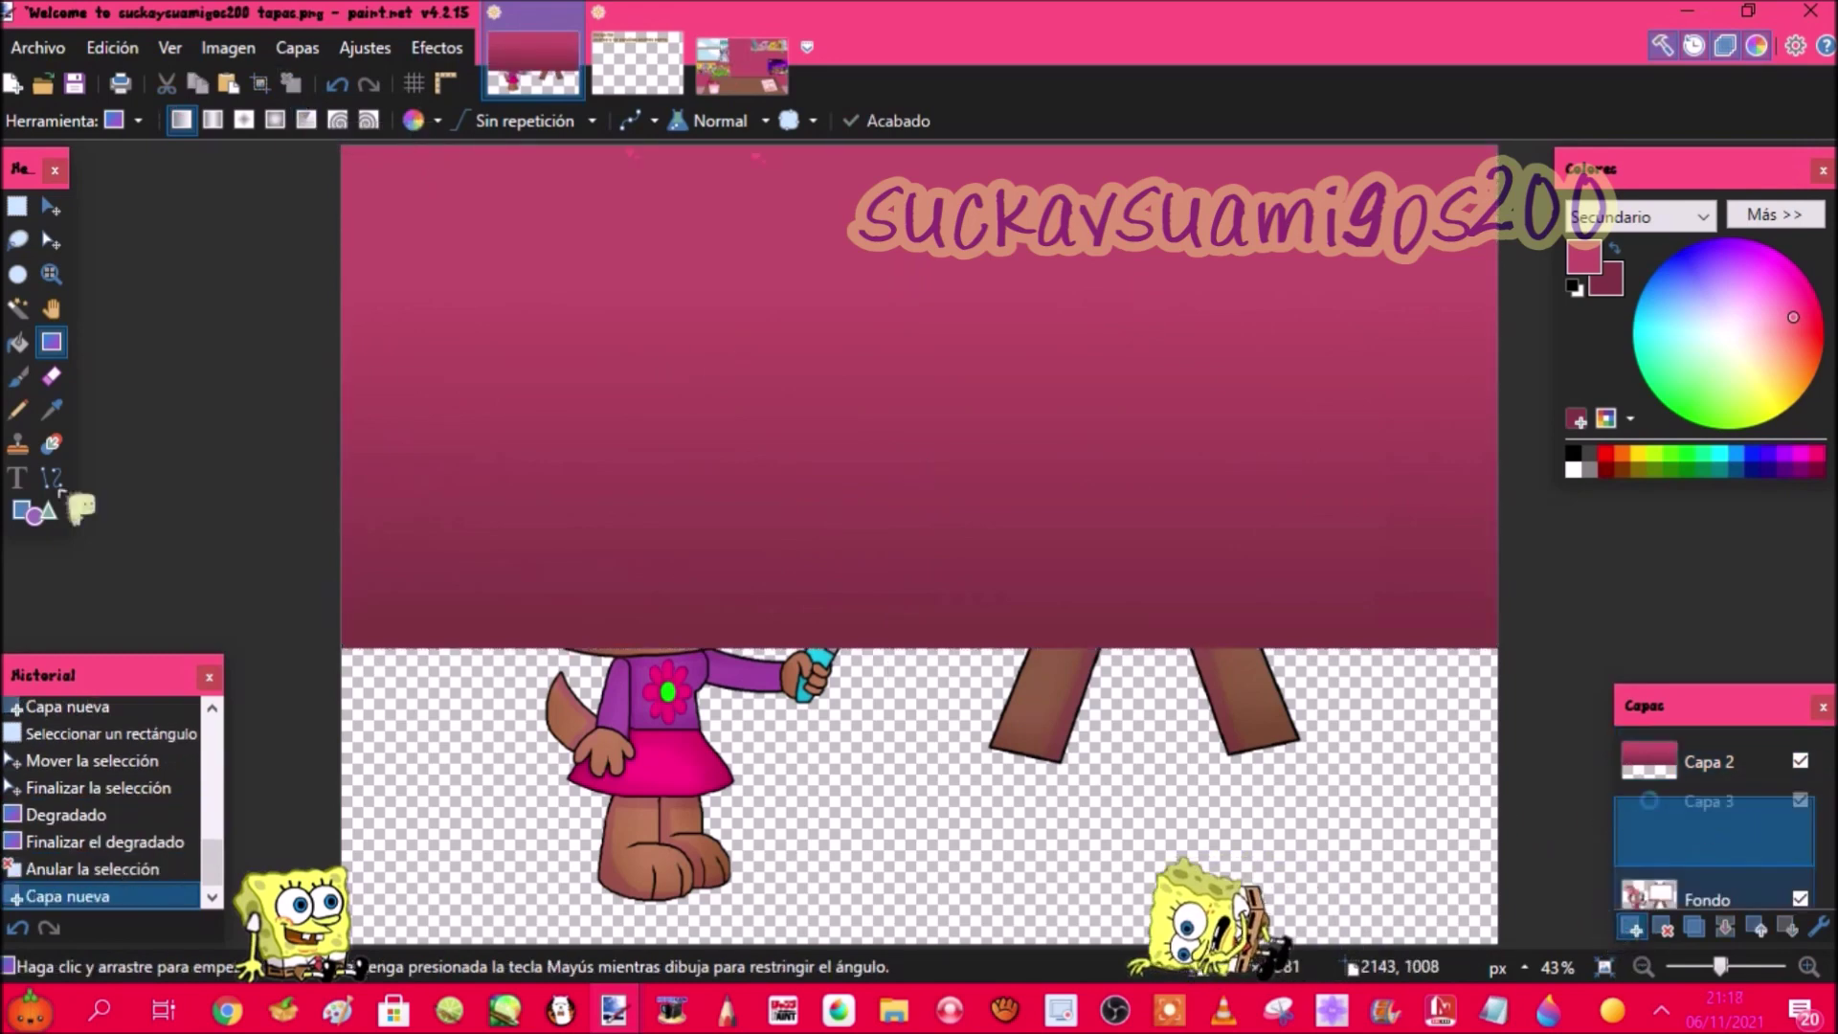
left_click(53, 410)
left_click(355, 840)
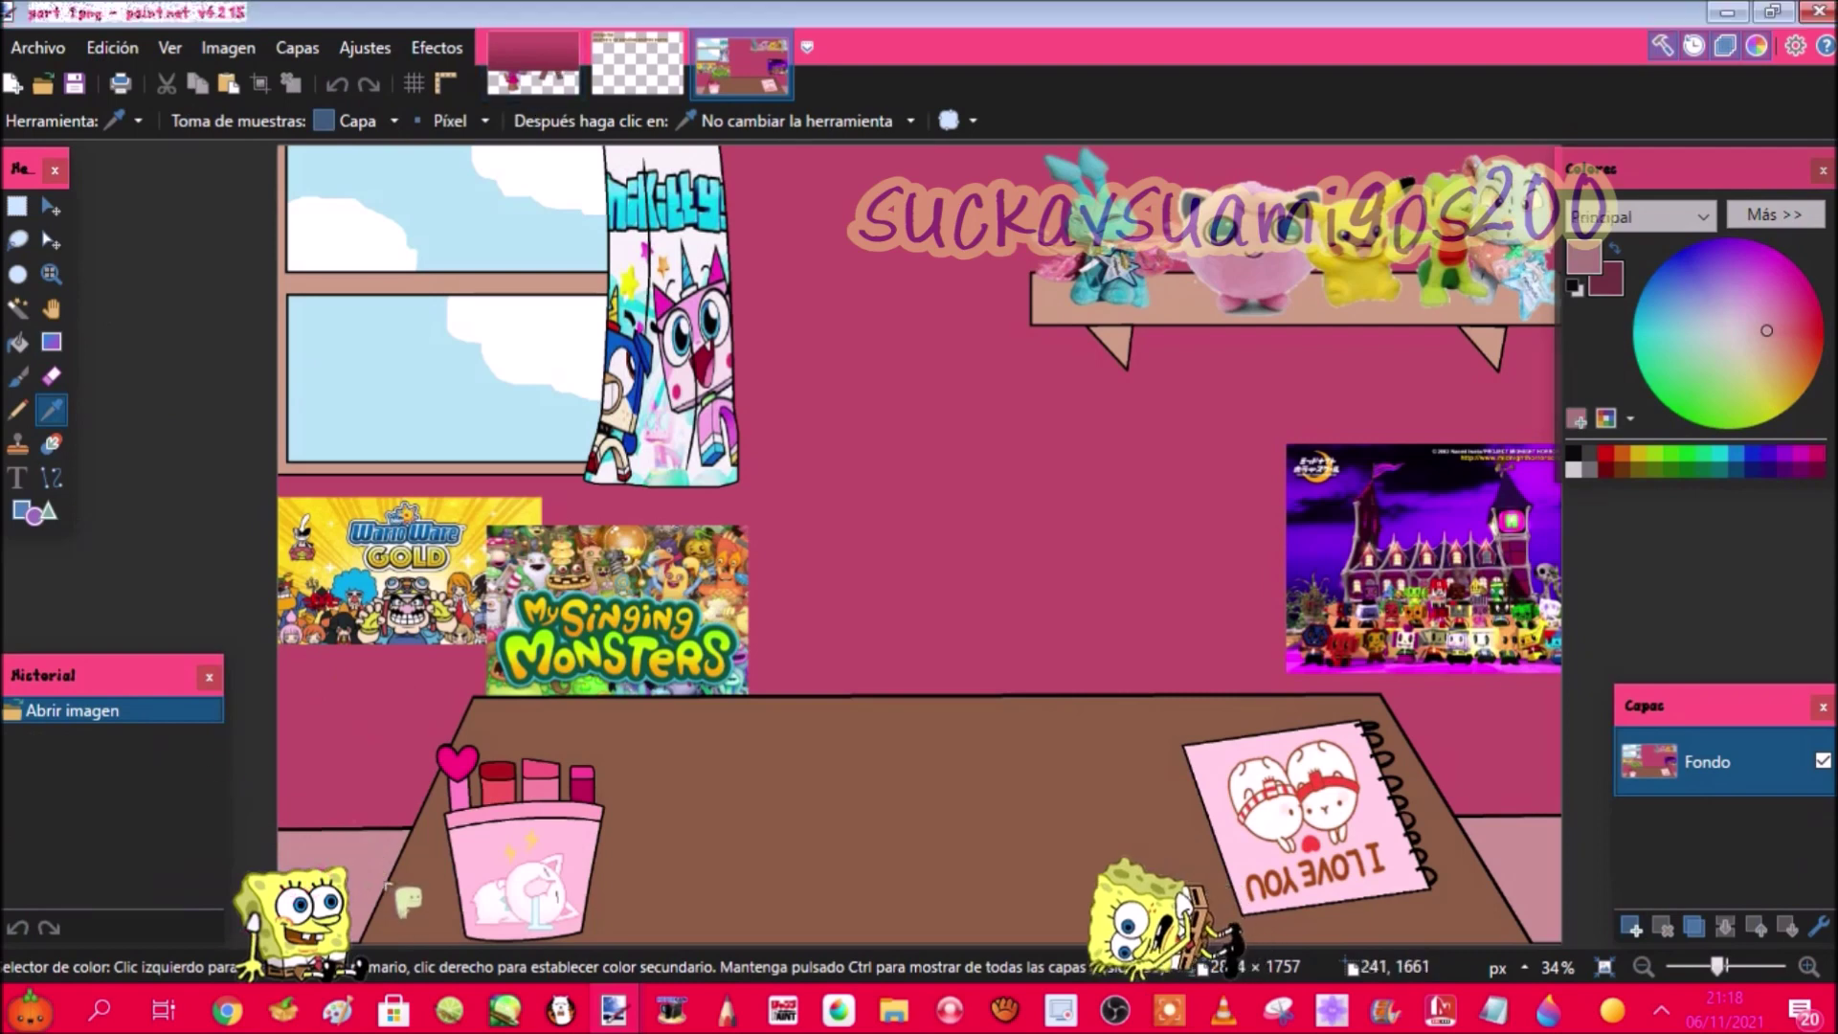
right_click(354, 866)
Step: Darken the secondary colour to 876163 and draw a vertical gradient about 228 px long from the wall's lower edge as the floor
left_click(532, 65)
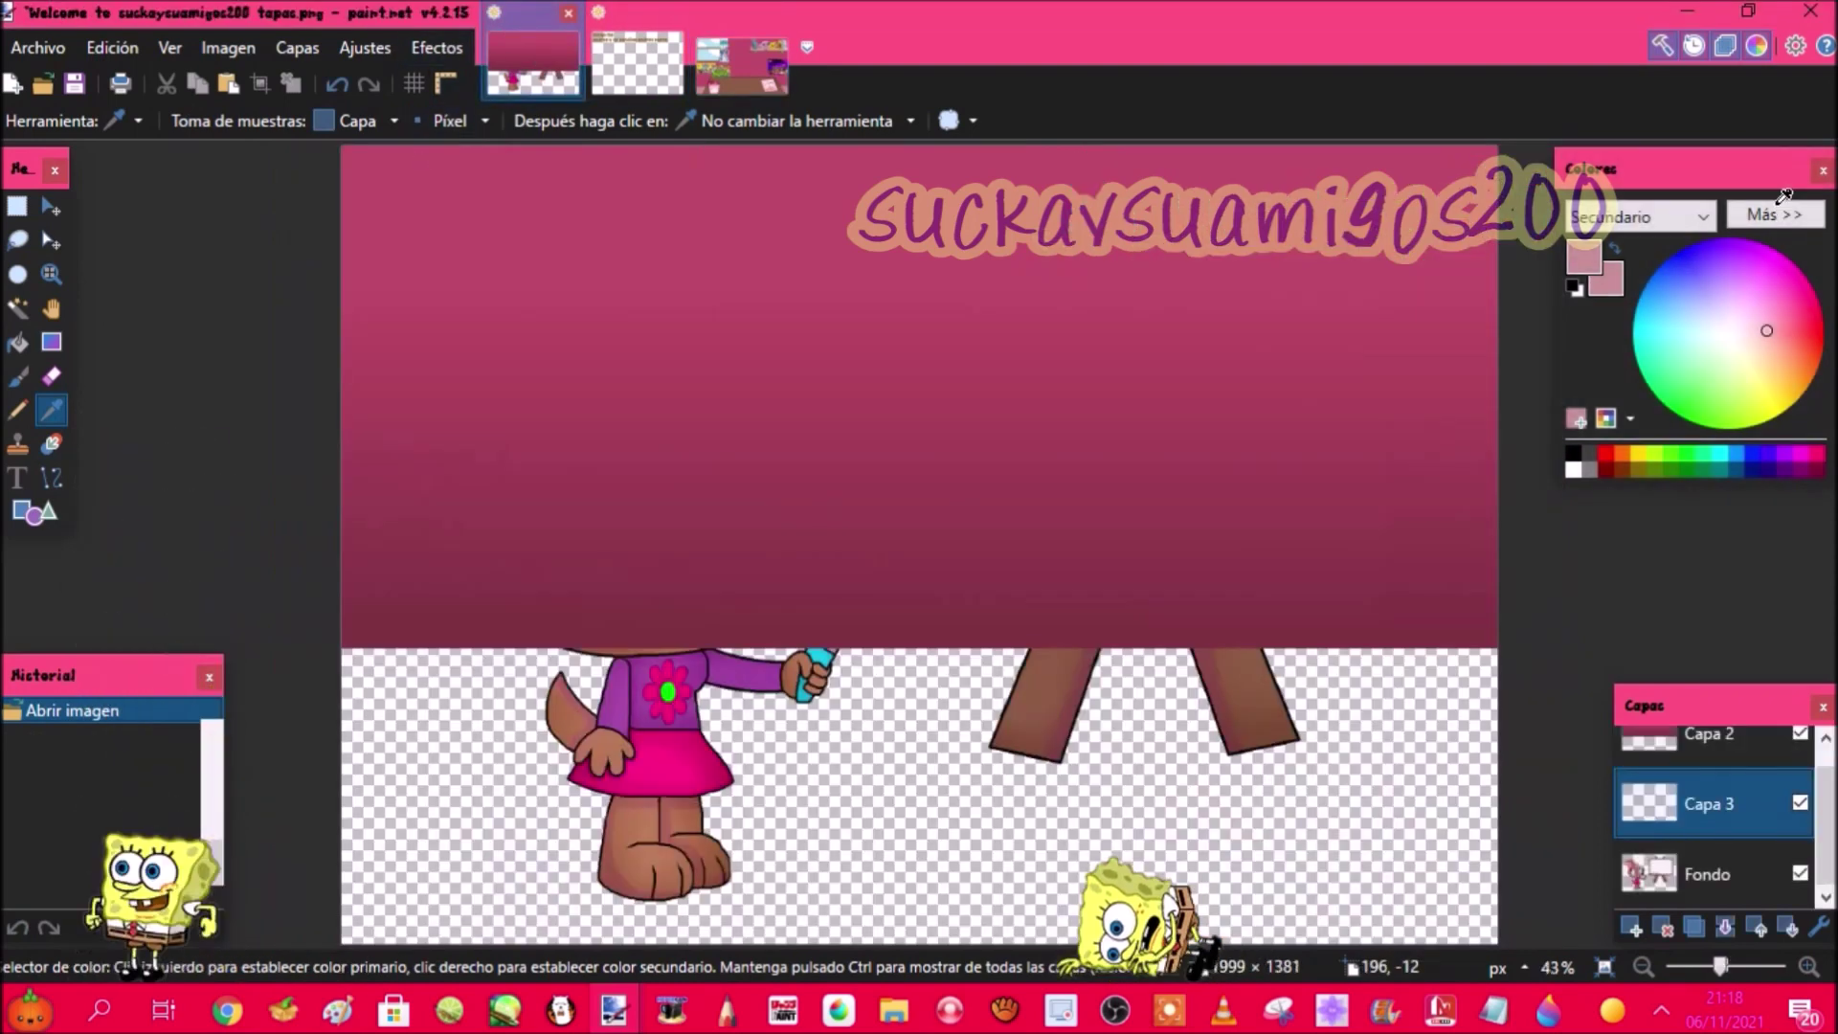
left_click(1774, 215)
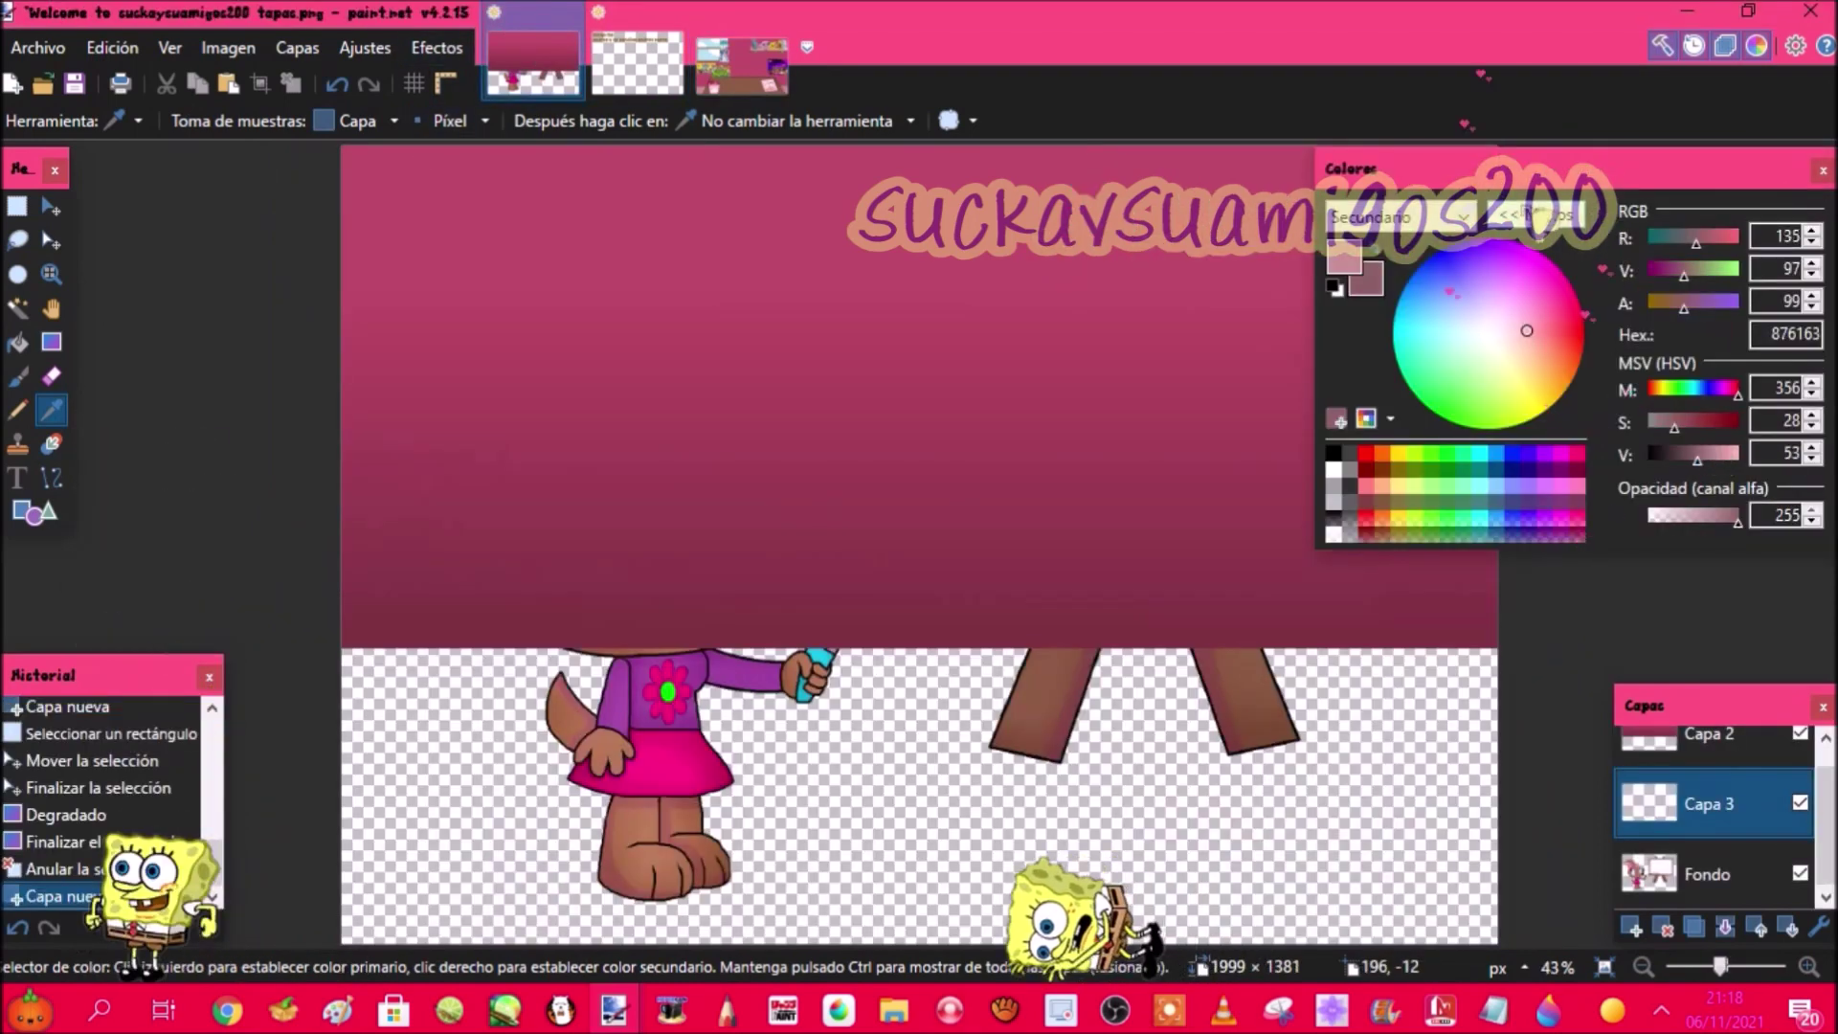
left_click(1538, 214)
left_click(56, 342)
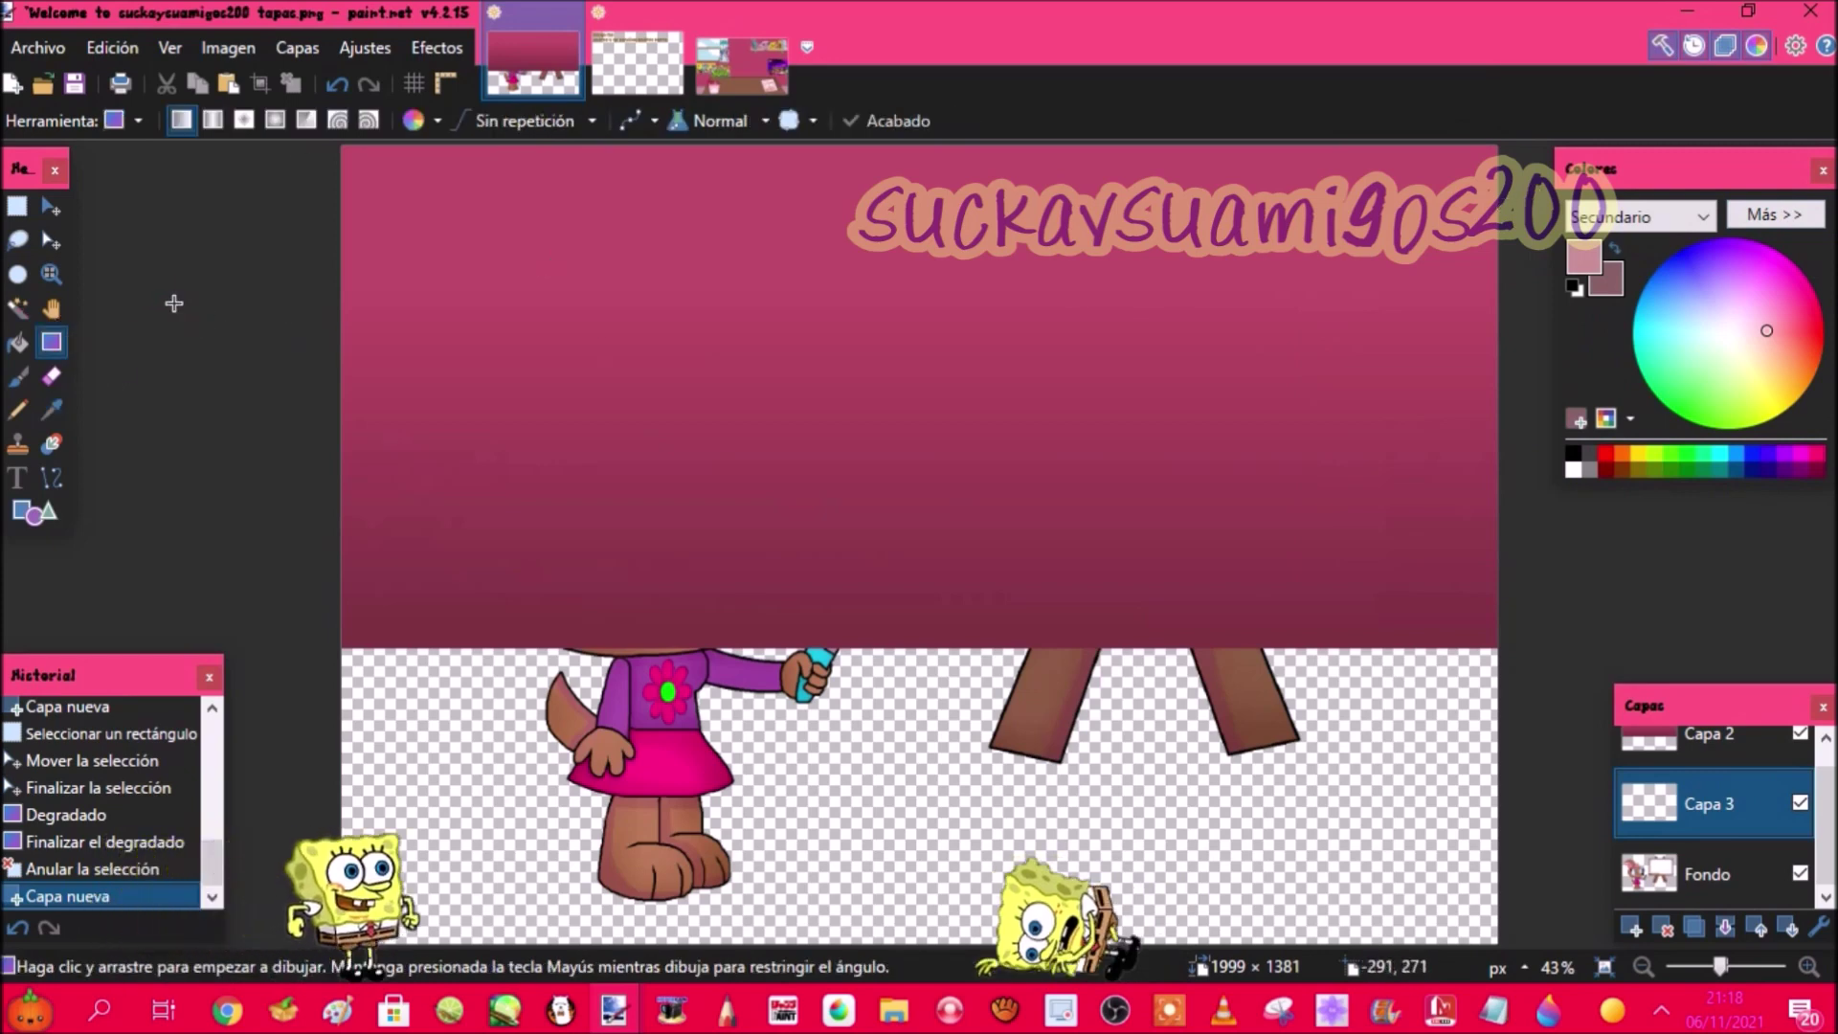
left_click_drag(873, 742, 896, 783)
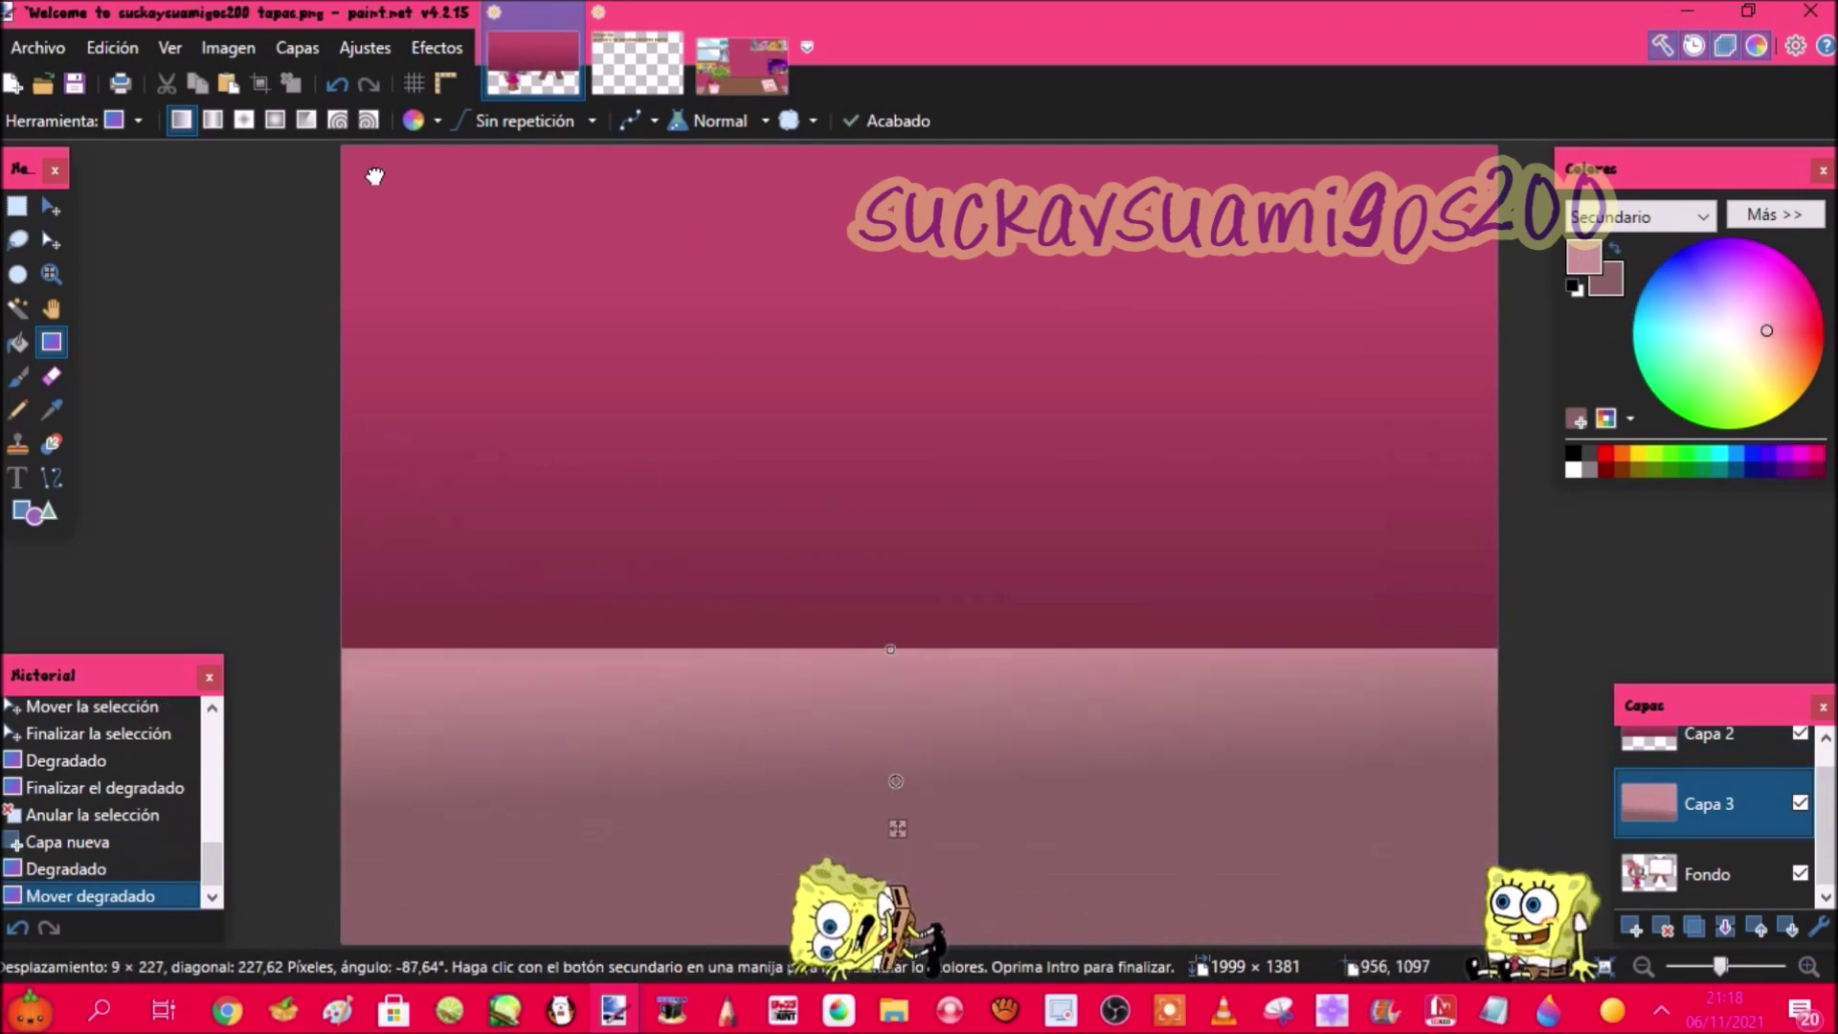
Step: Merge the wall layer down into the floor layer and move this background behind the Fondo layer
left_click(1685, 751)
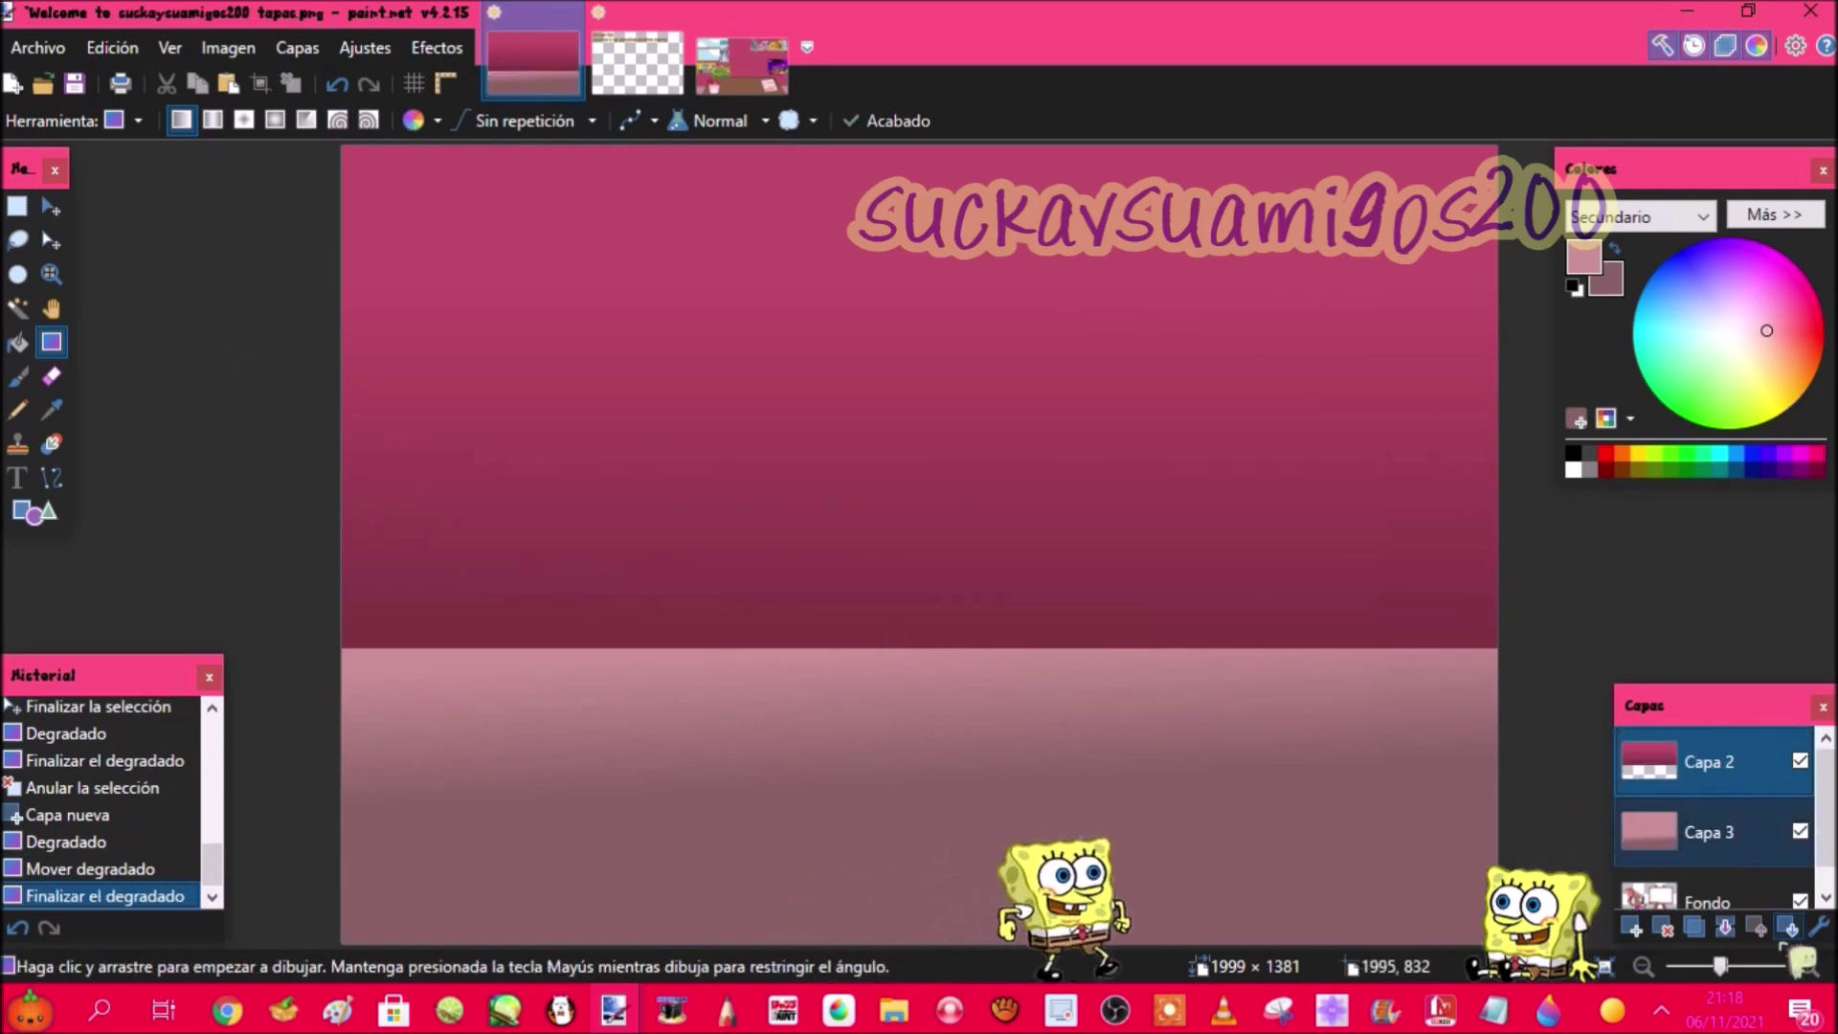
left_click(1787, 927)
mouse_move(1819, 838)
left_mouse_down()
mouse_move(1757, 744)
mouse_move(1771, 732)
left_mouse_up()
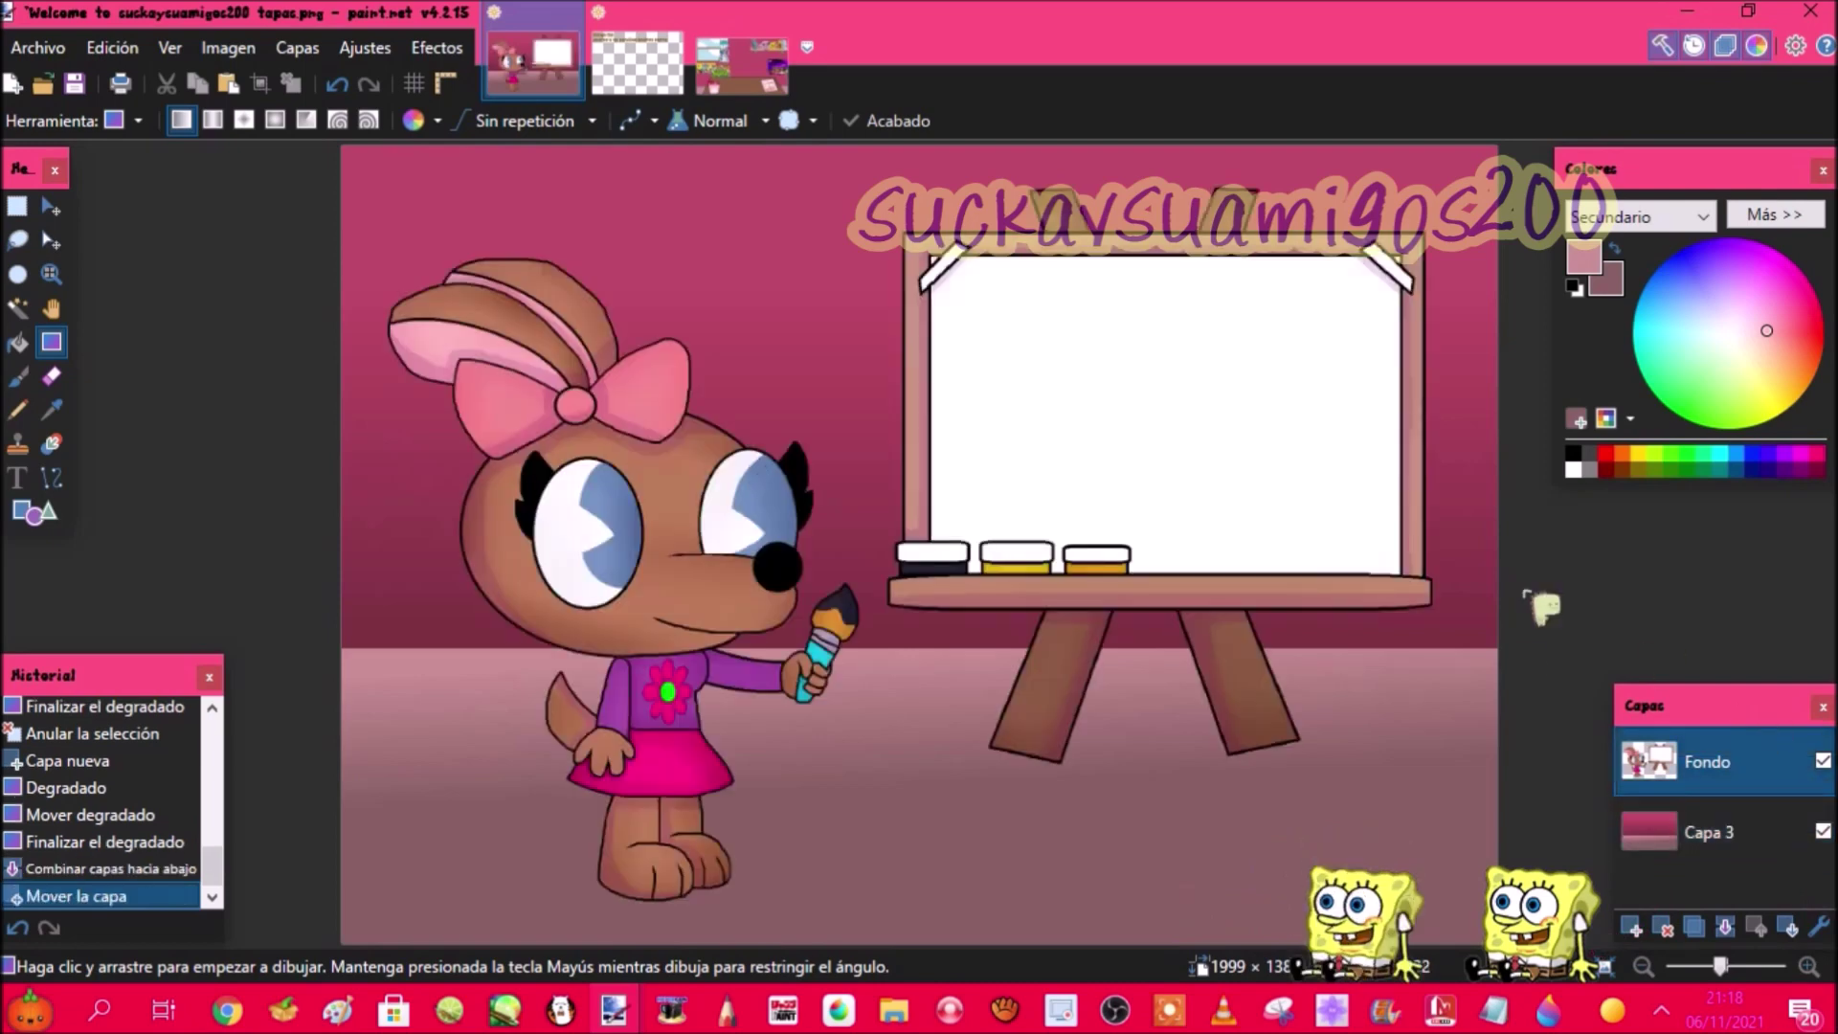
Step: Add a new layer and place it between the character layer and the wall-and-floor background
left_click(1627, 924)
mouse_move(1720, 832)
left_mouse_down()
mouse_move(1710, 901)
mouse_move(1709, 885)
left_mouse_up()
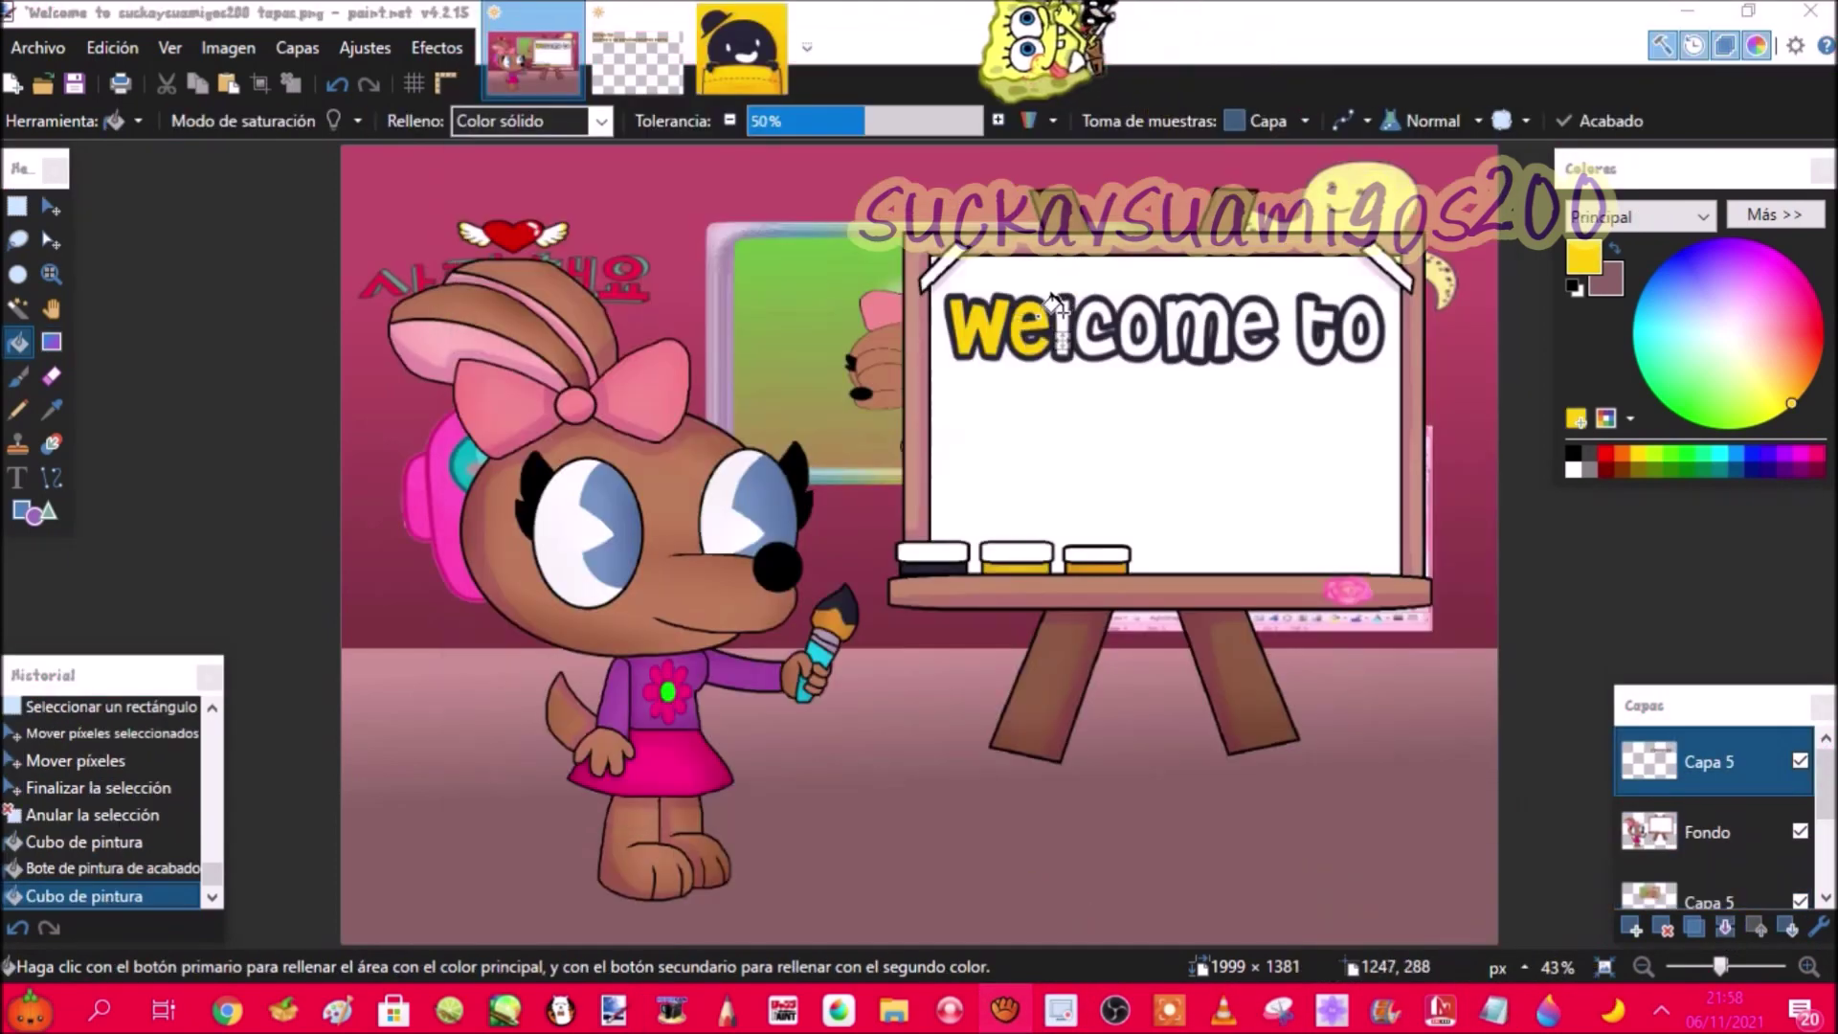
Step: Fill the remaining letters "lcome to" of the lettering on the easel board with solid yellow
left_click(1062, 316)
left_click(1094, 307)
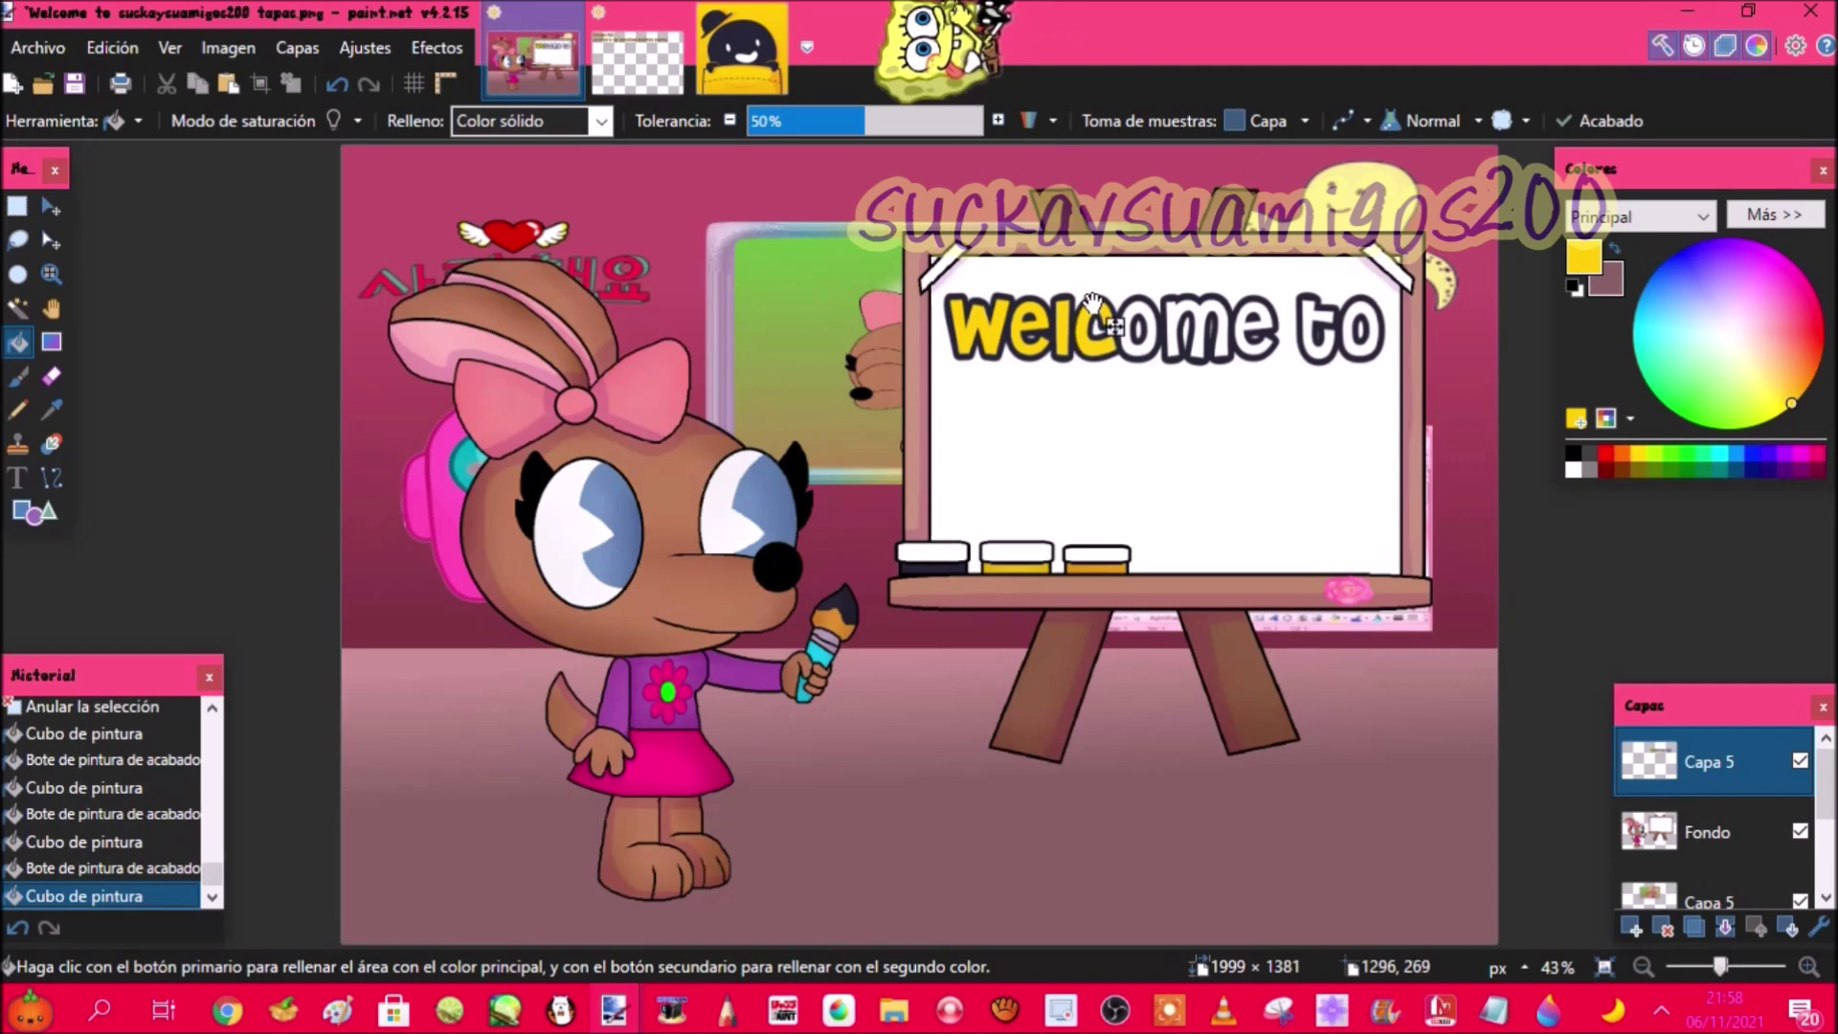
left_click(1140, 320)
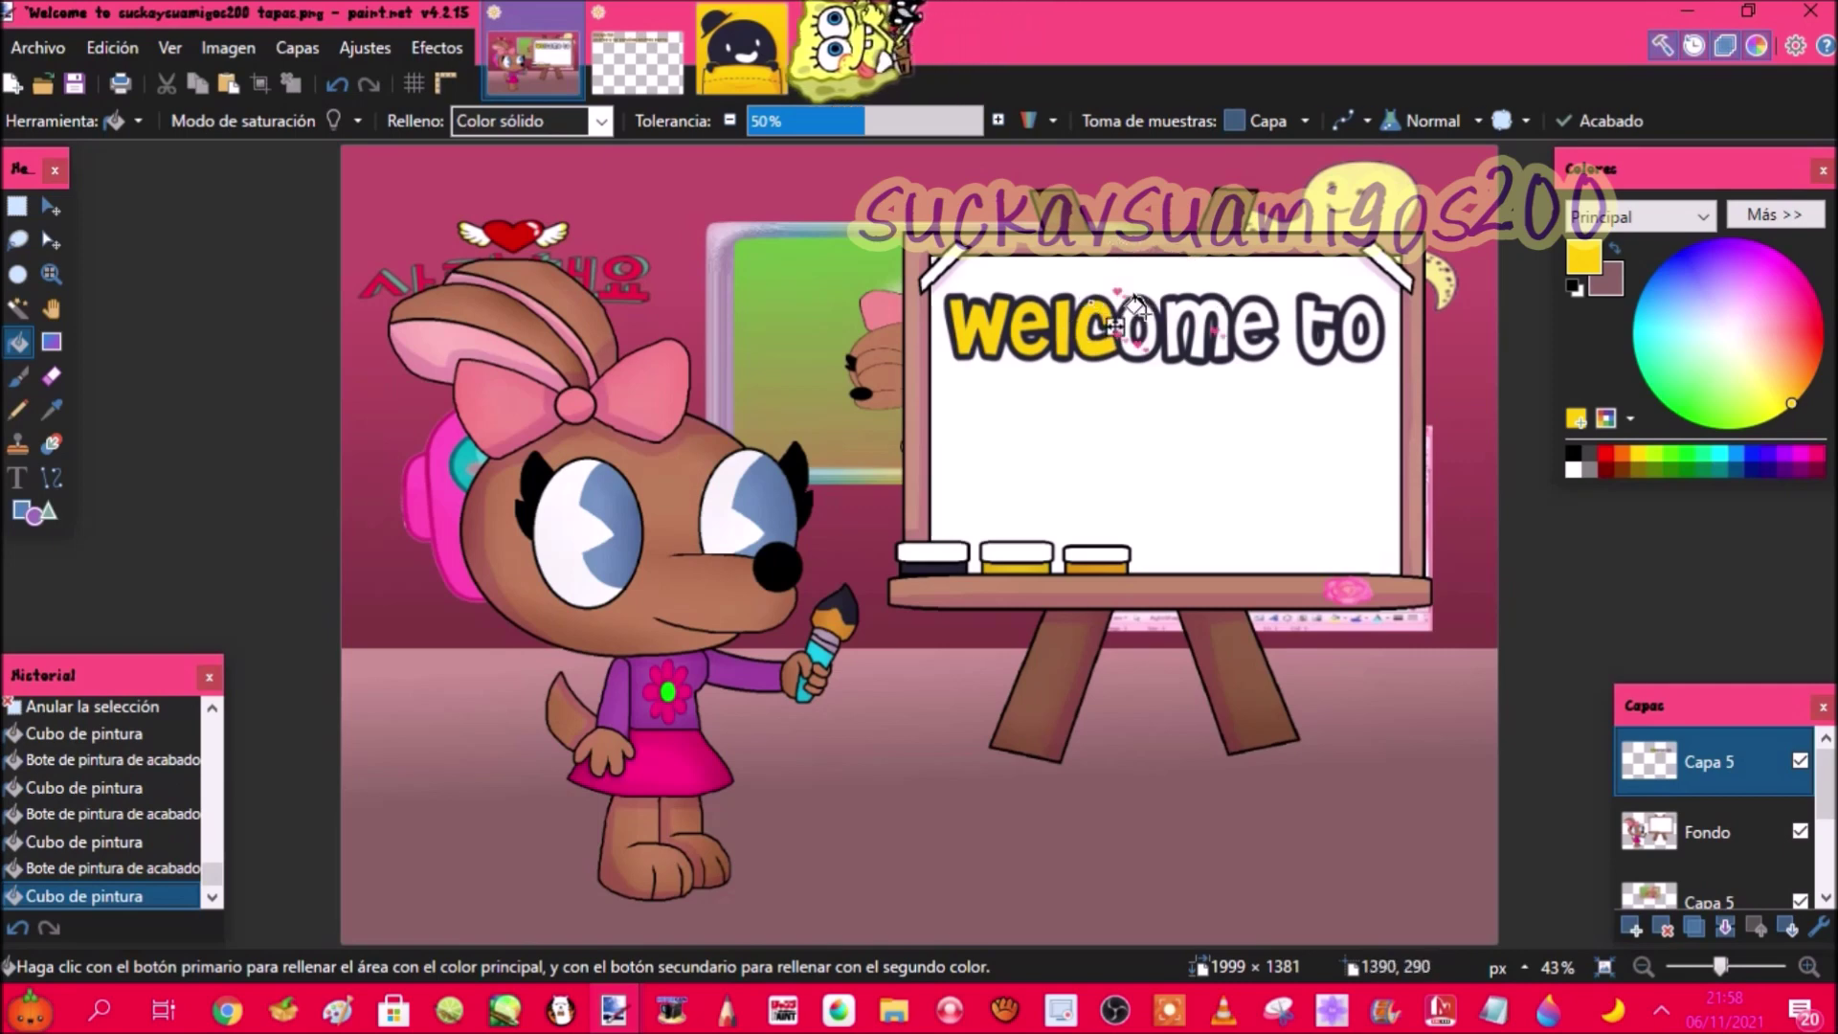
left_click(1187, 306)
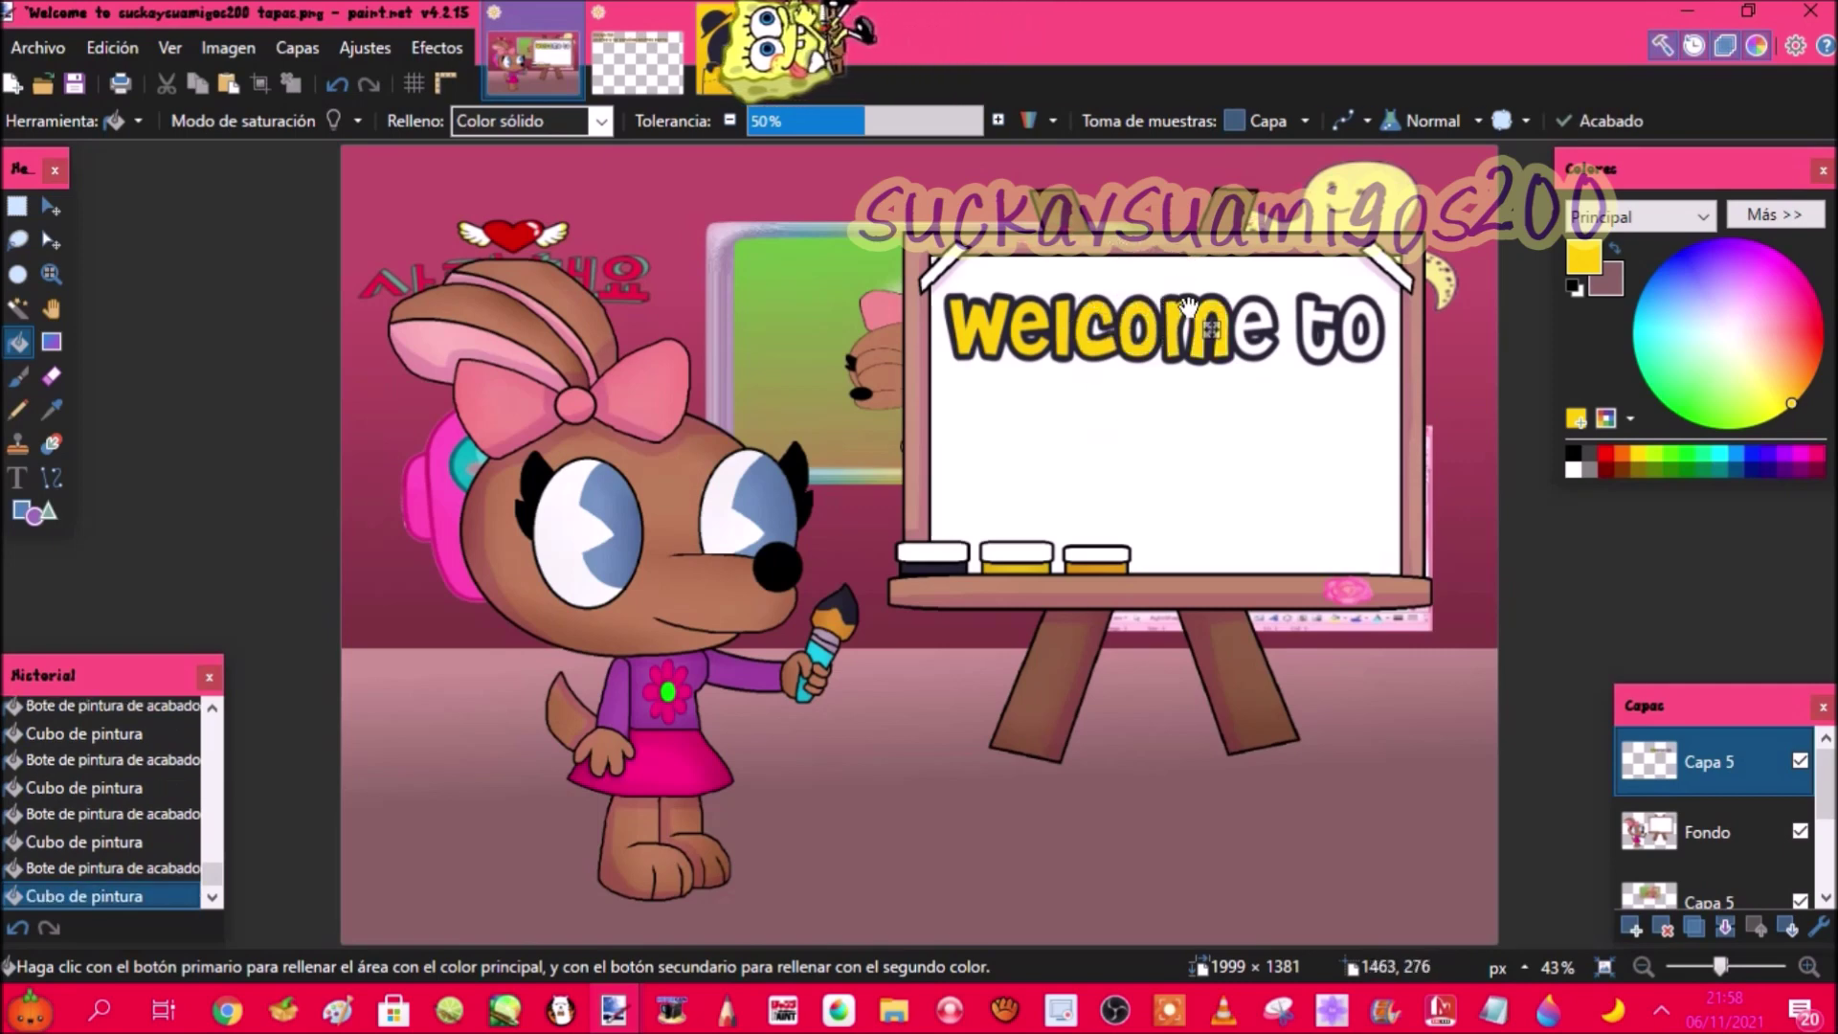
left_click(1245, 321)
left_click(1313, 325)
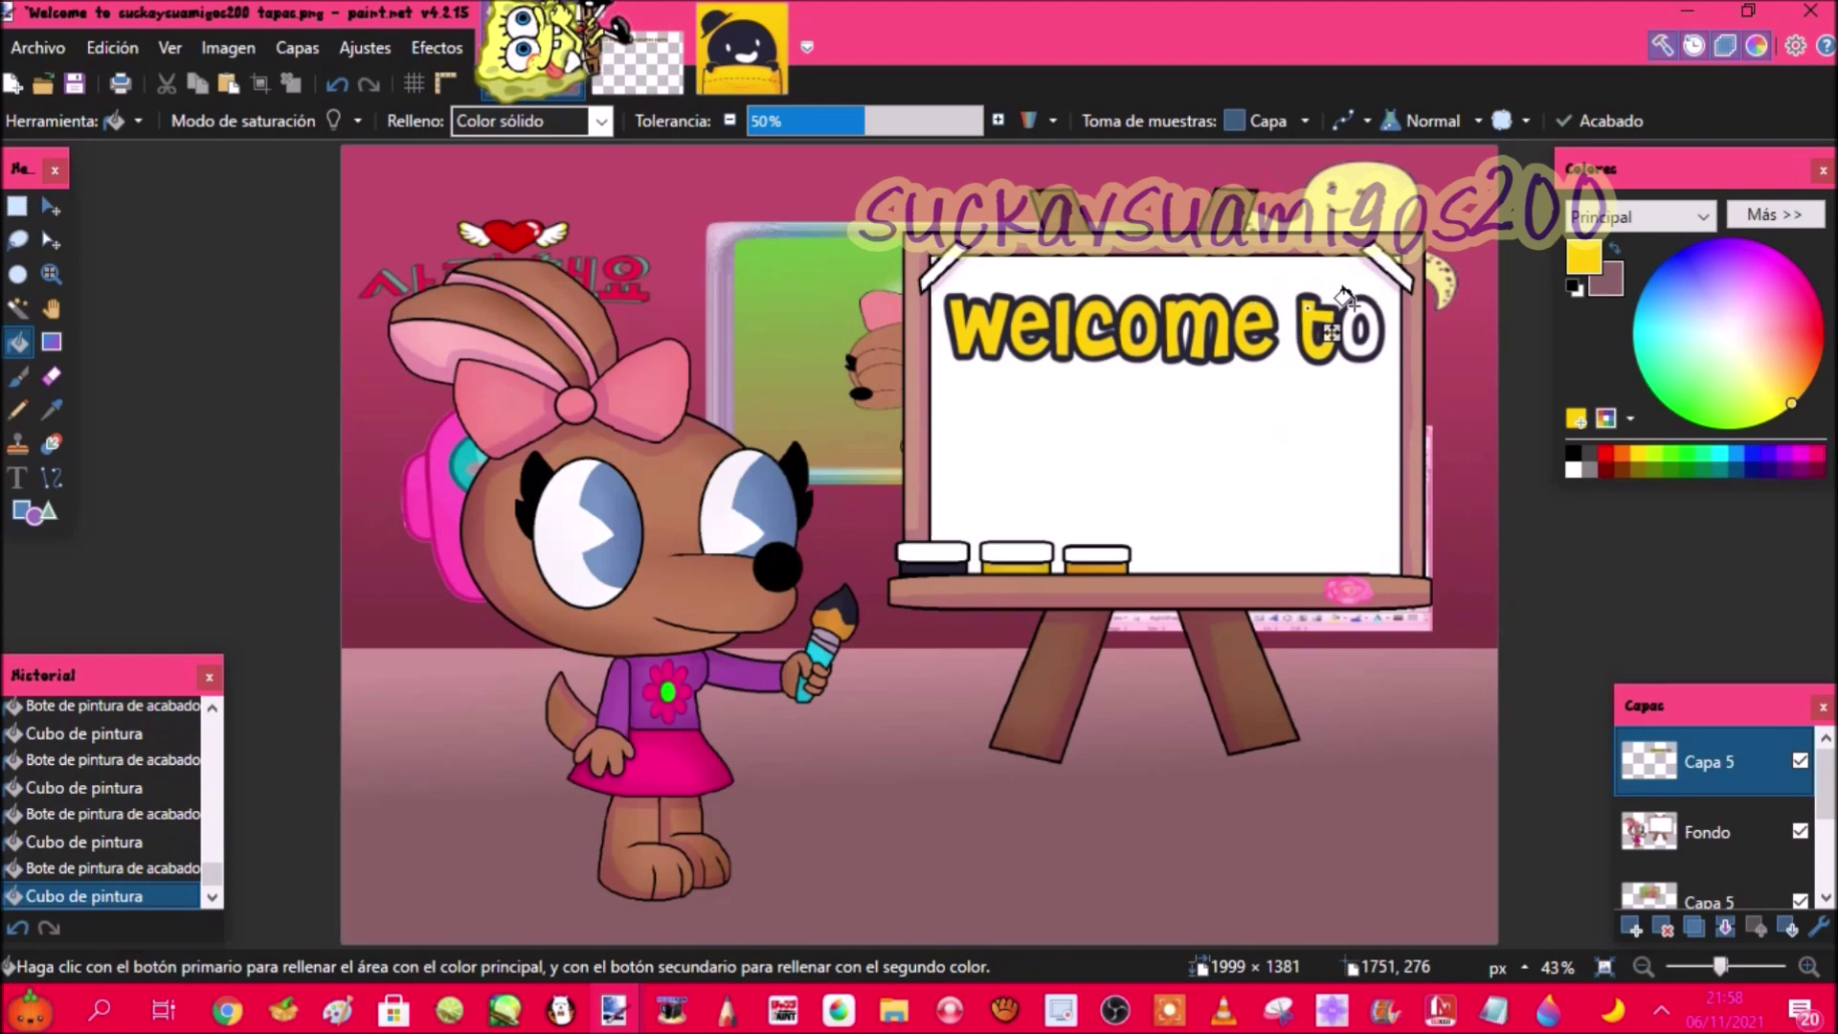
left_click(1365, 331)
Step: Copy the whole Tapas-logo.png image and paste it into the lettering layer of the welcome picture
left_click(754, 50)
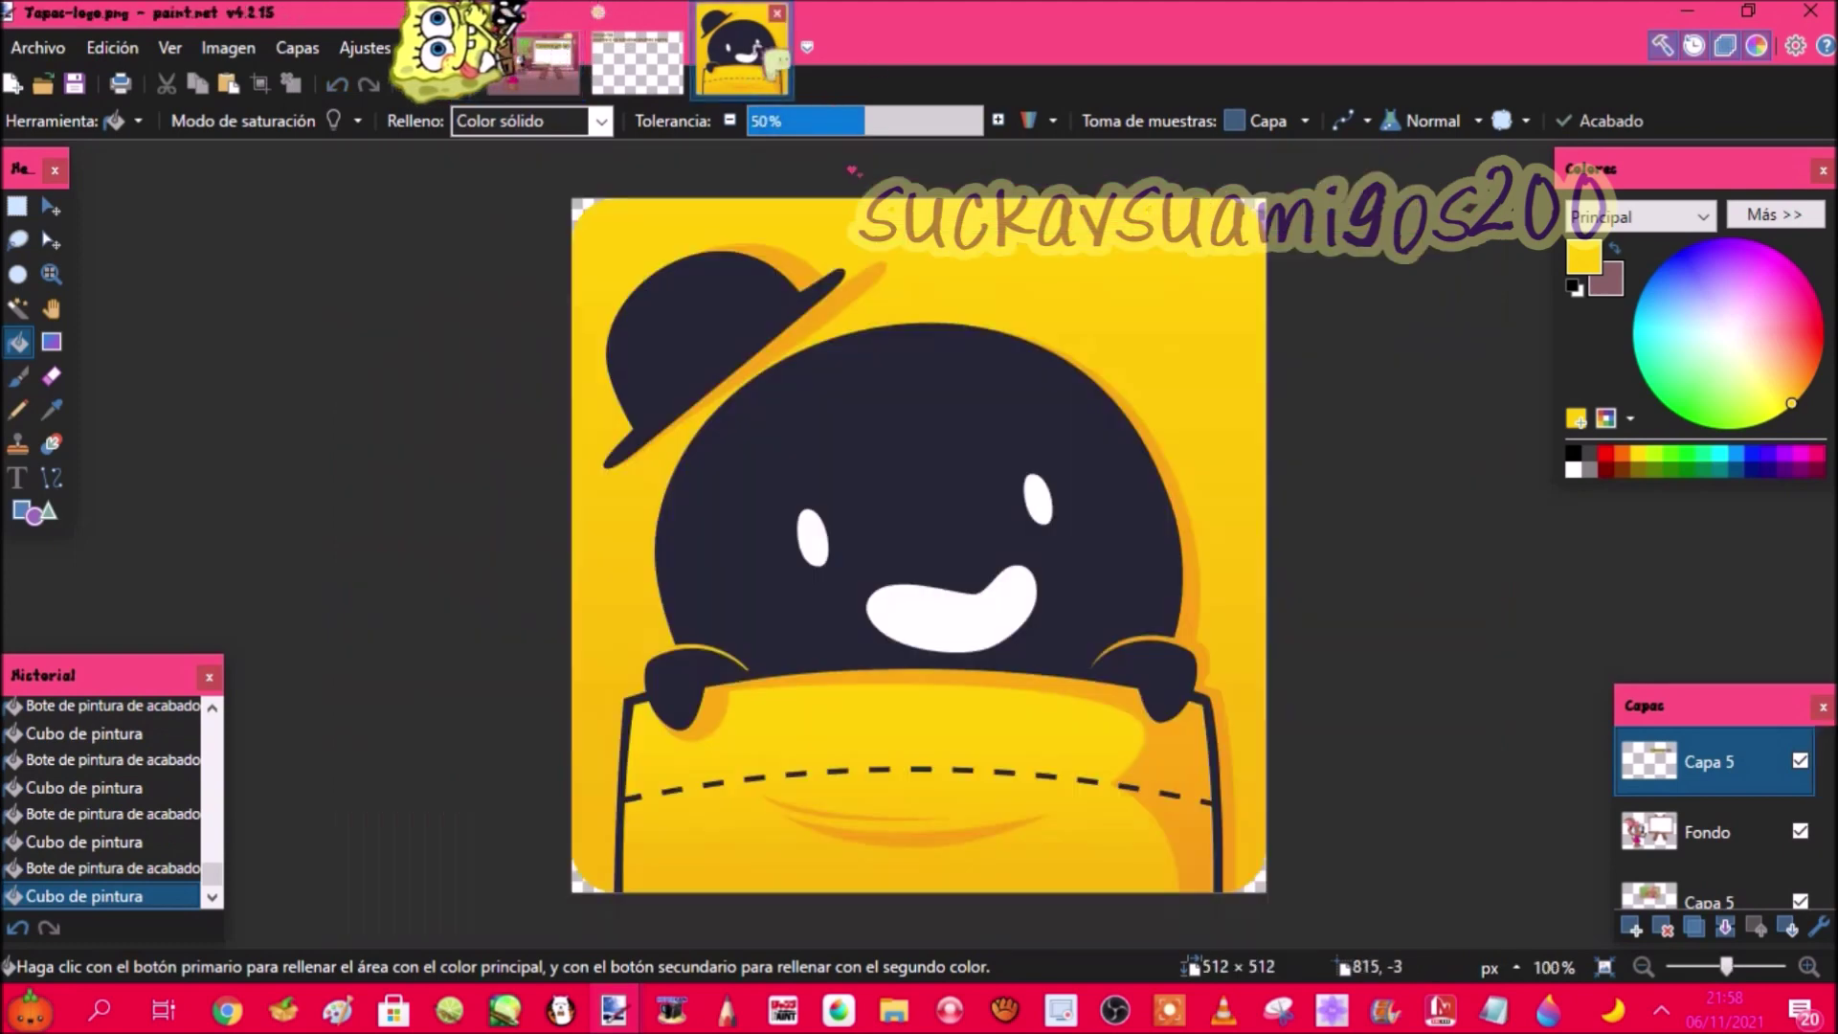
left_click(52, 208)
left_click(931, 383)
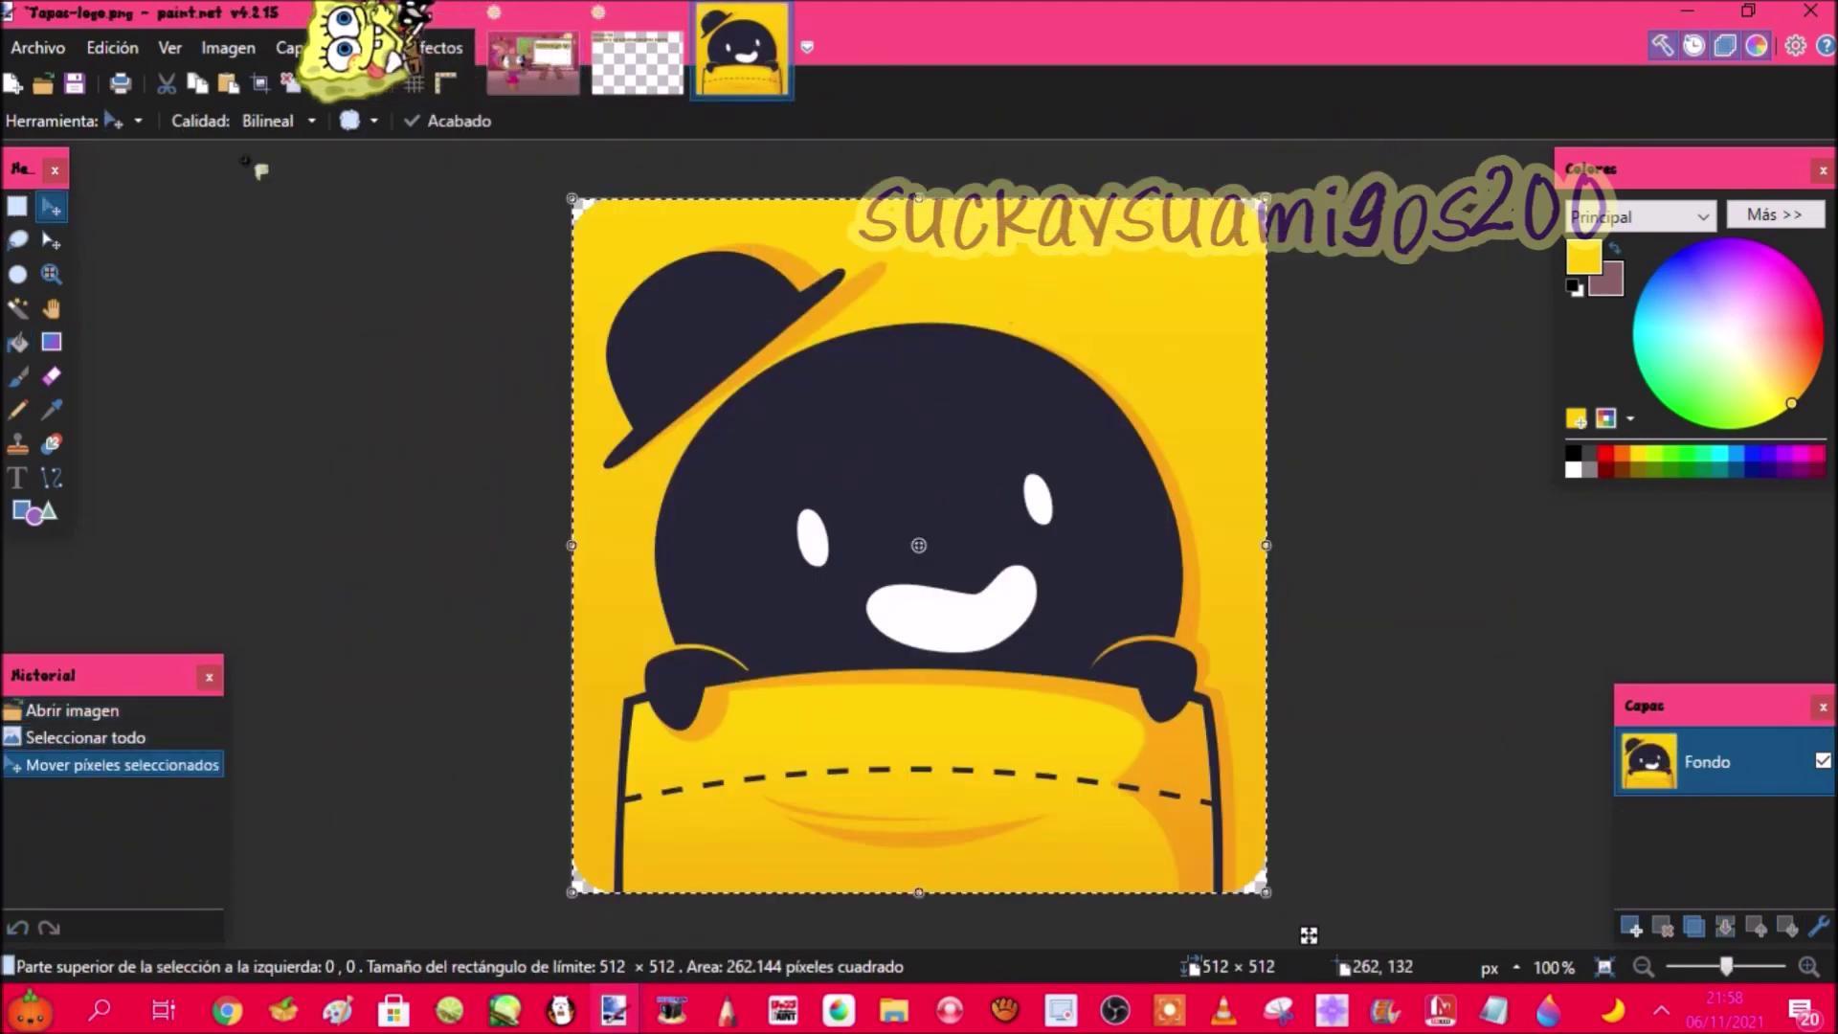
left_click(195, 83)
left_click(504, 61)
key("ctrl+shift+v")
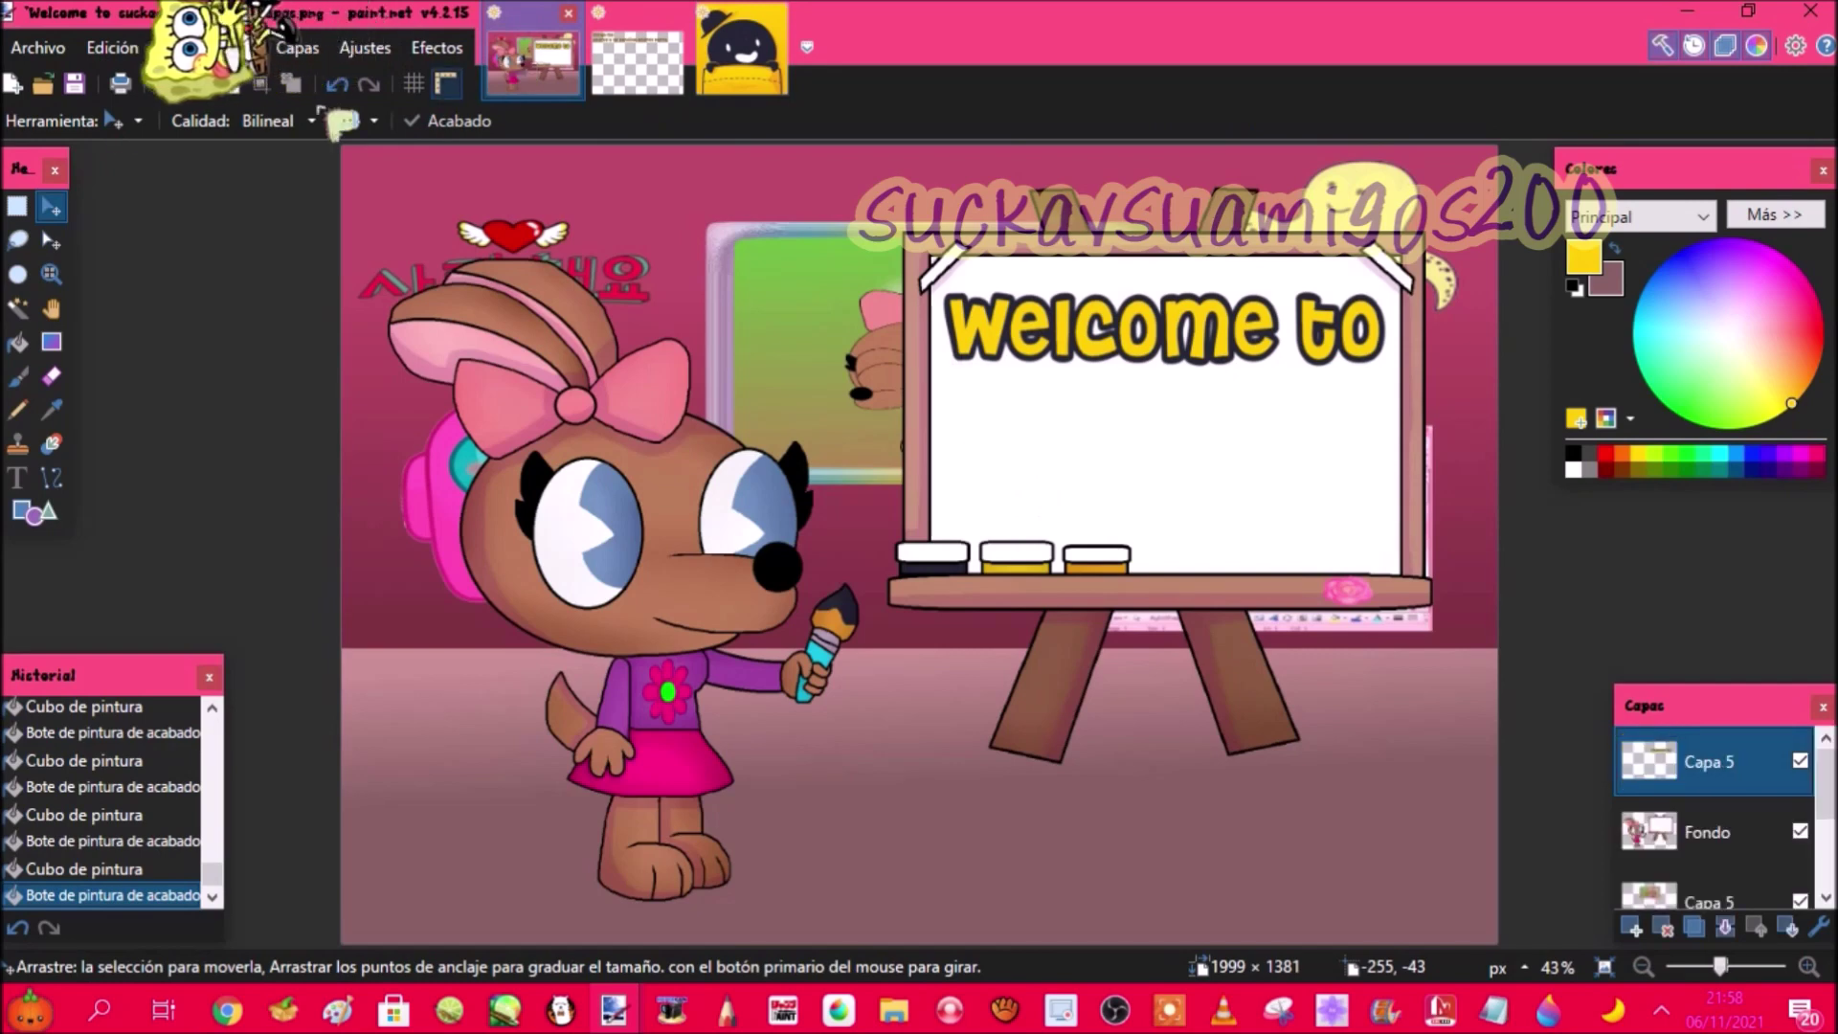
key("ctrl+v")
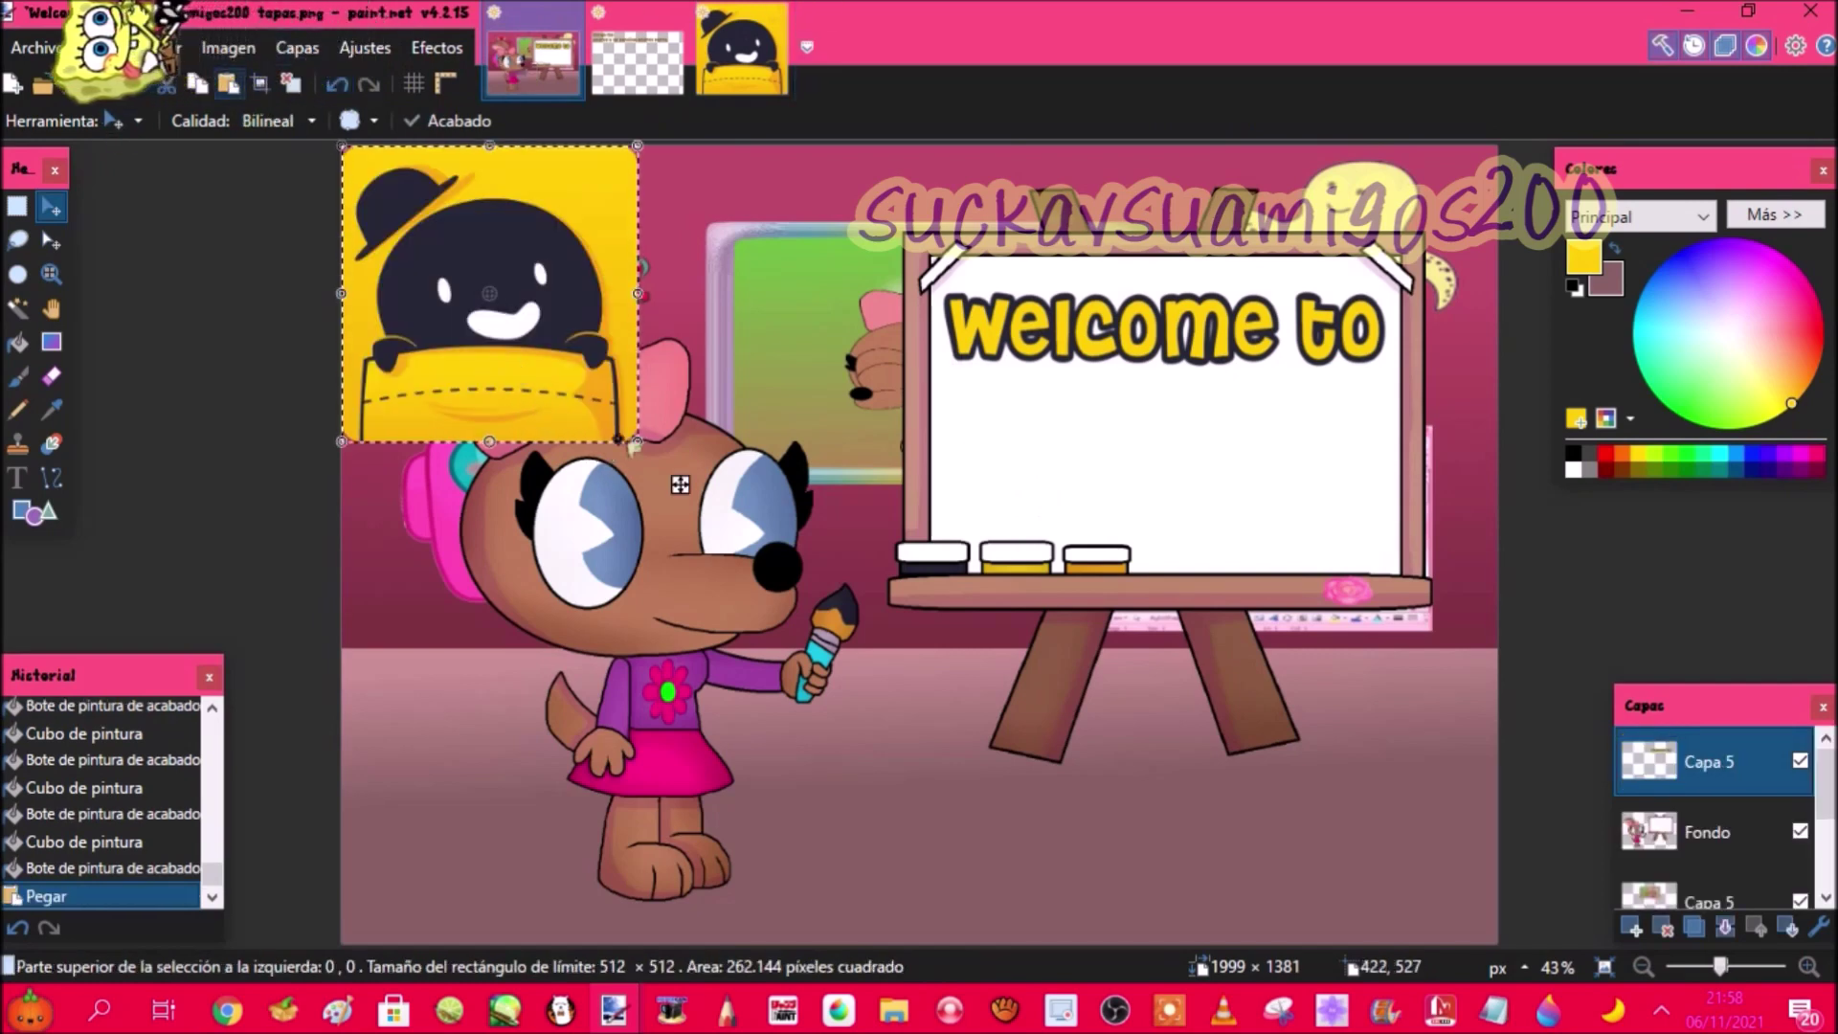
Step: Place the pasted logo on the easel board beneath "welcome to", resize it to about 339 × 195 px and deselect it
left_click_drag(542, 302, 507, 297)
left_click_drag(458, 188, 1198, 473)
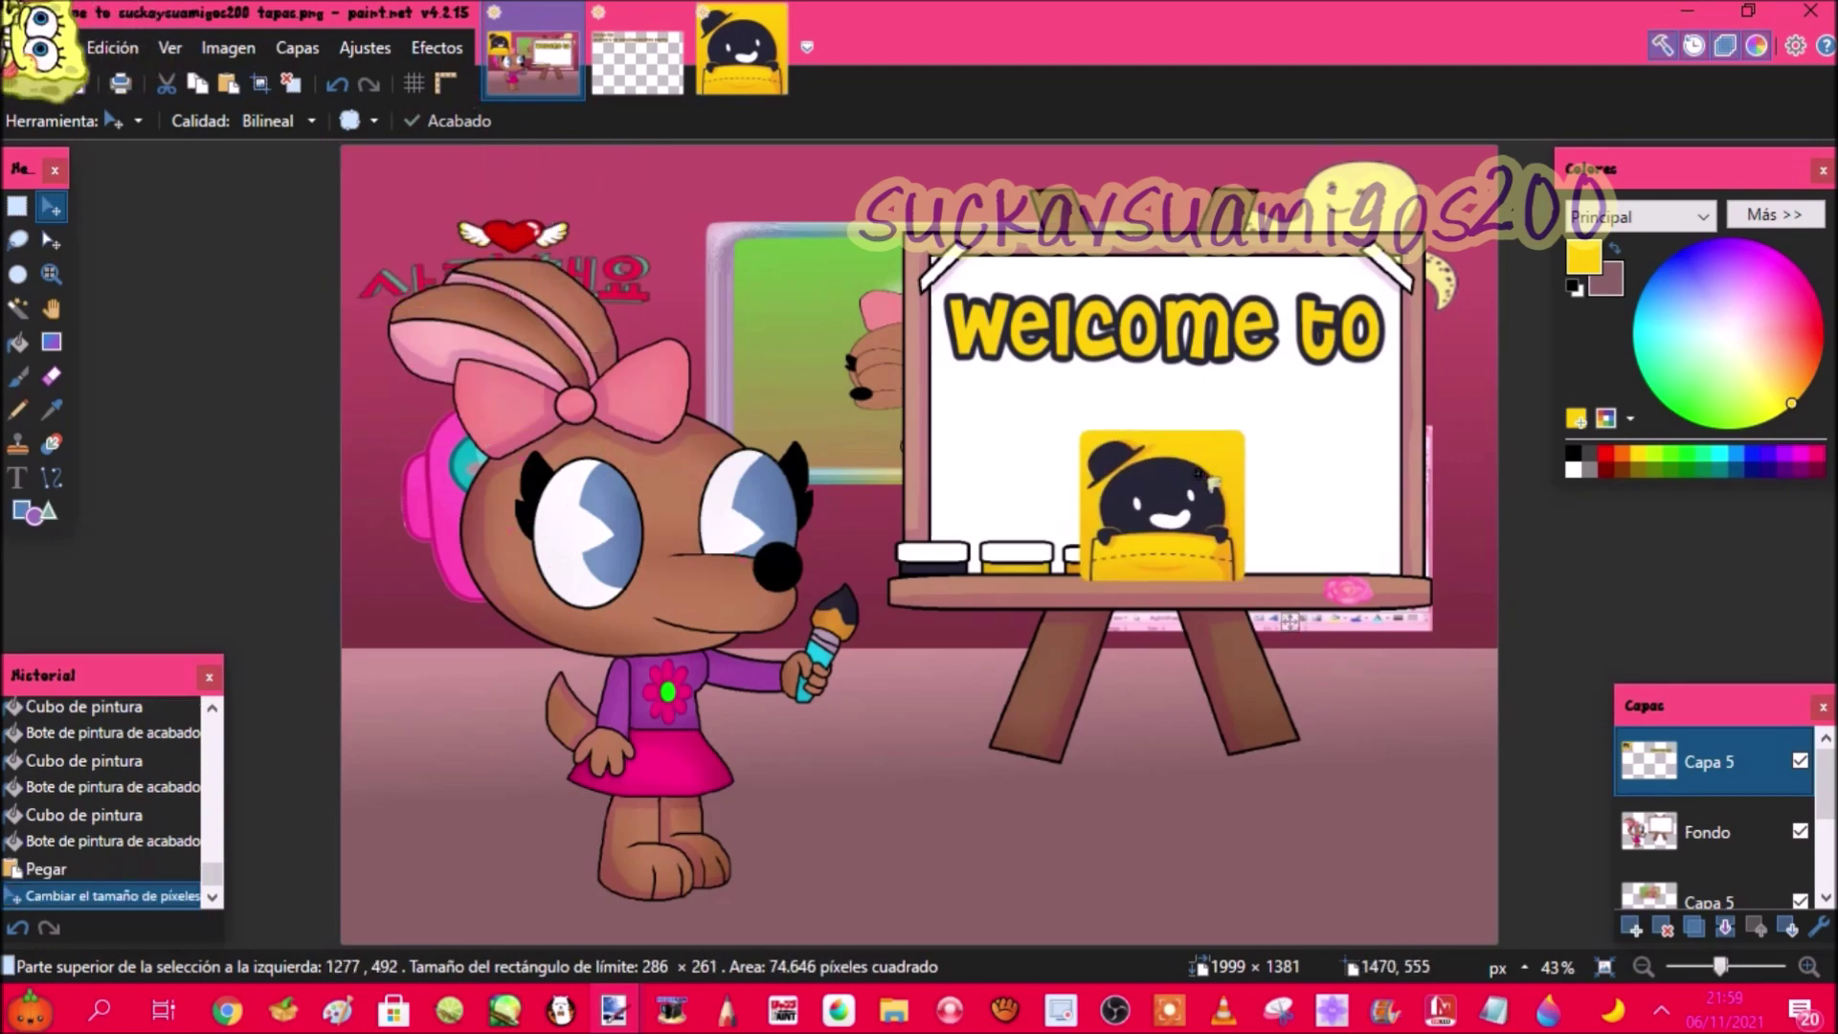
left_click_drag(1197, 473, 1276, 448)
left_click(1148, 522)
left_click_drag(1173, 523, 1168, 484)
left_click_drag(1278, 432, 1267, 432)
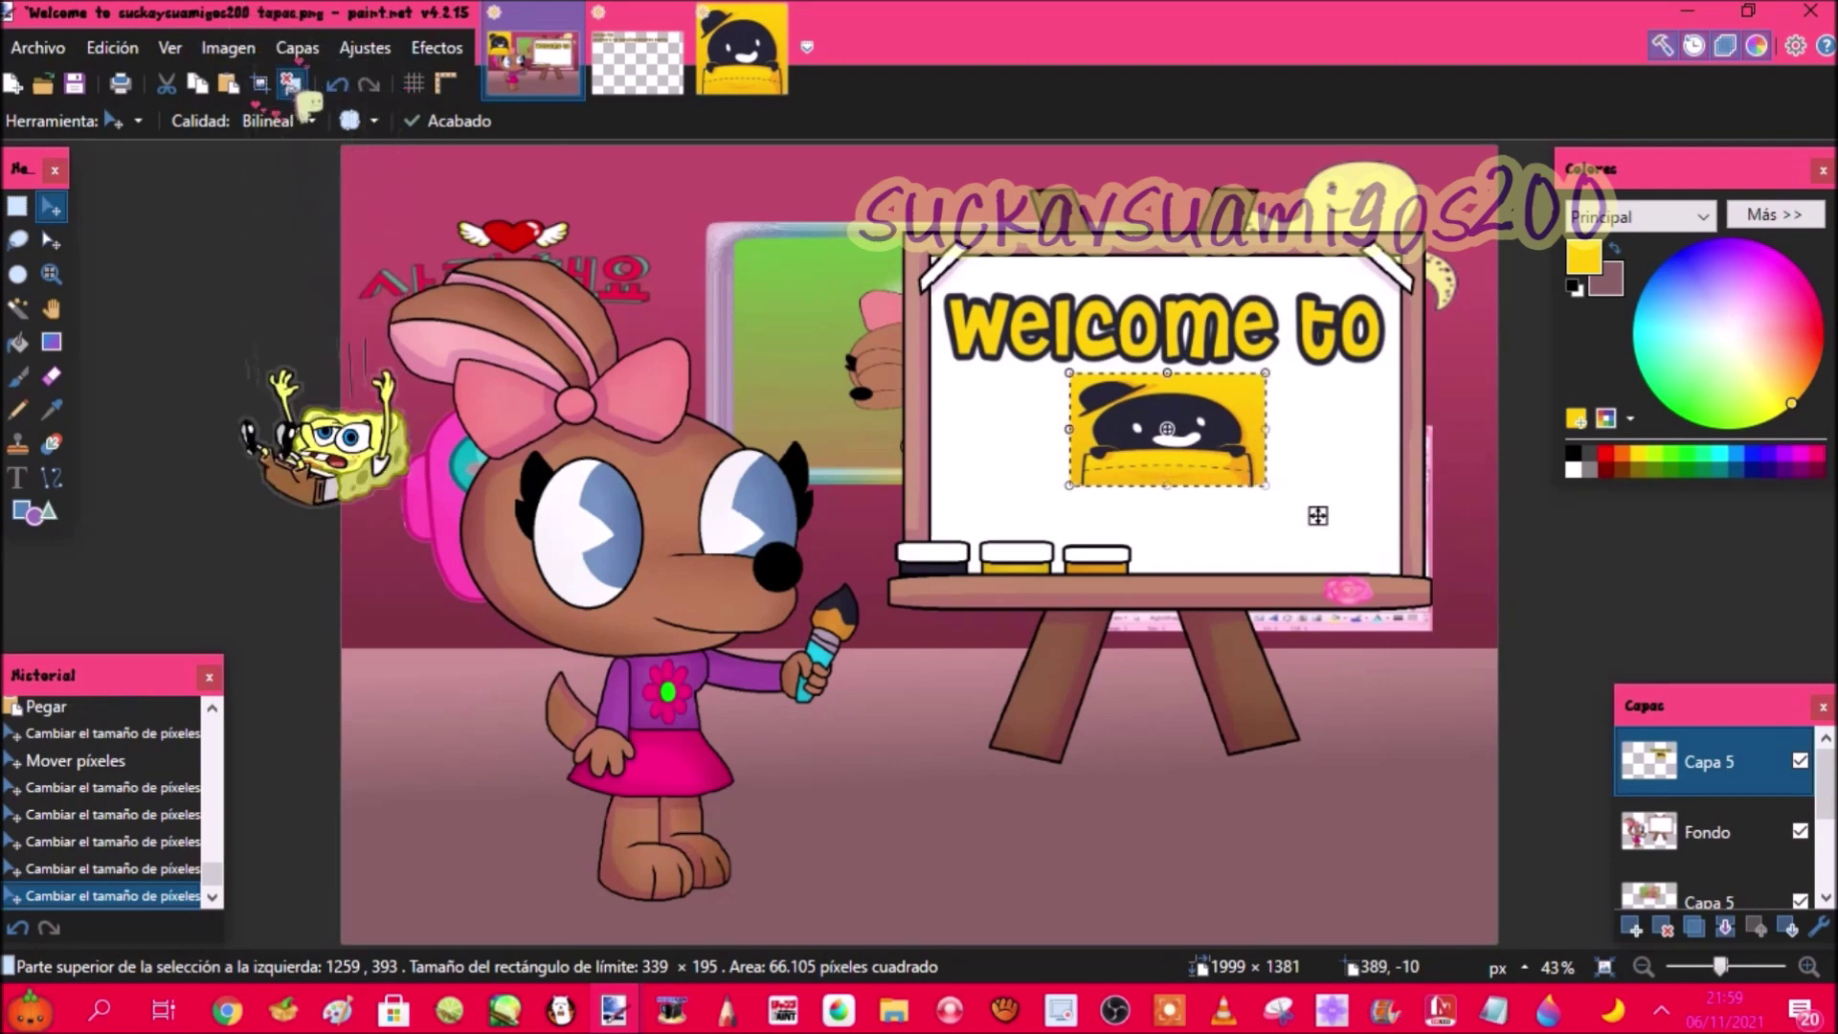
key("ctrl+d")
Step: Sample the dark colour of the logo's character as the primary colour and add a new layer for text
left_click(52, 410)
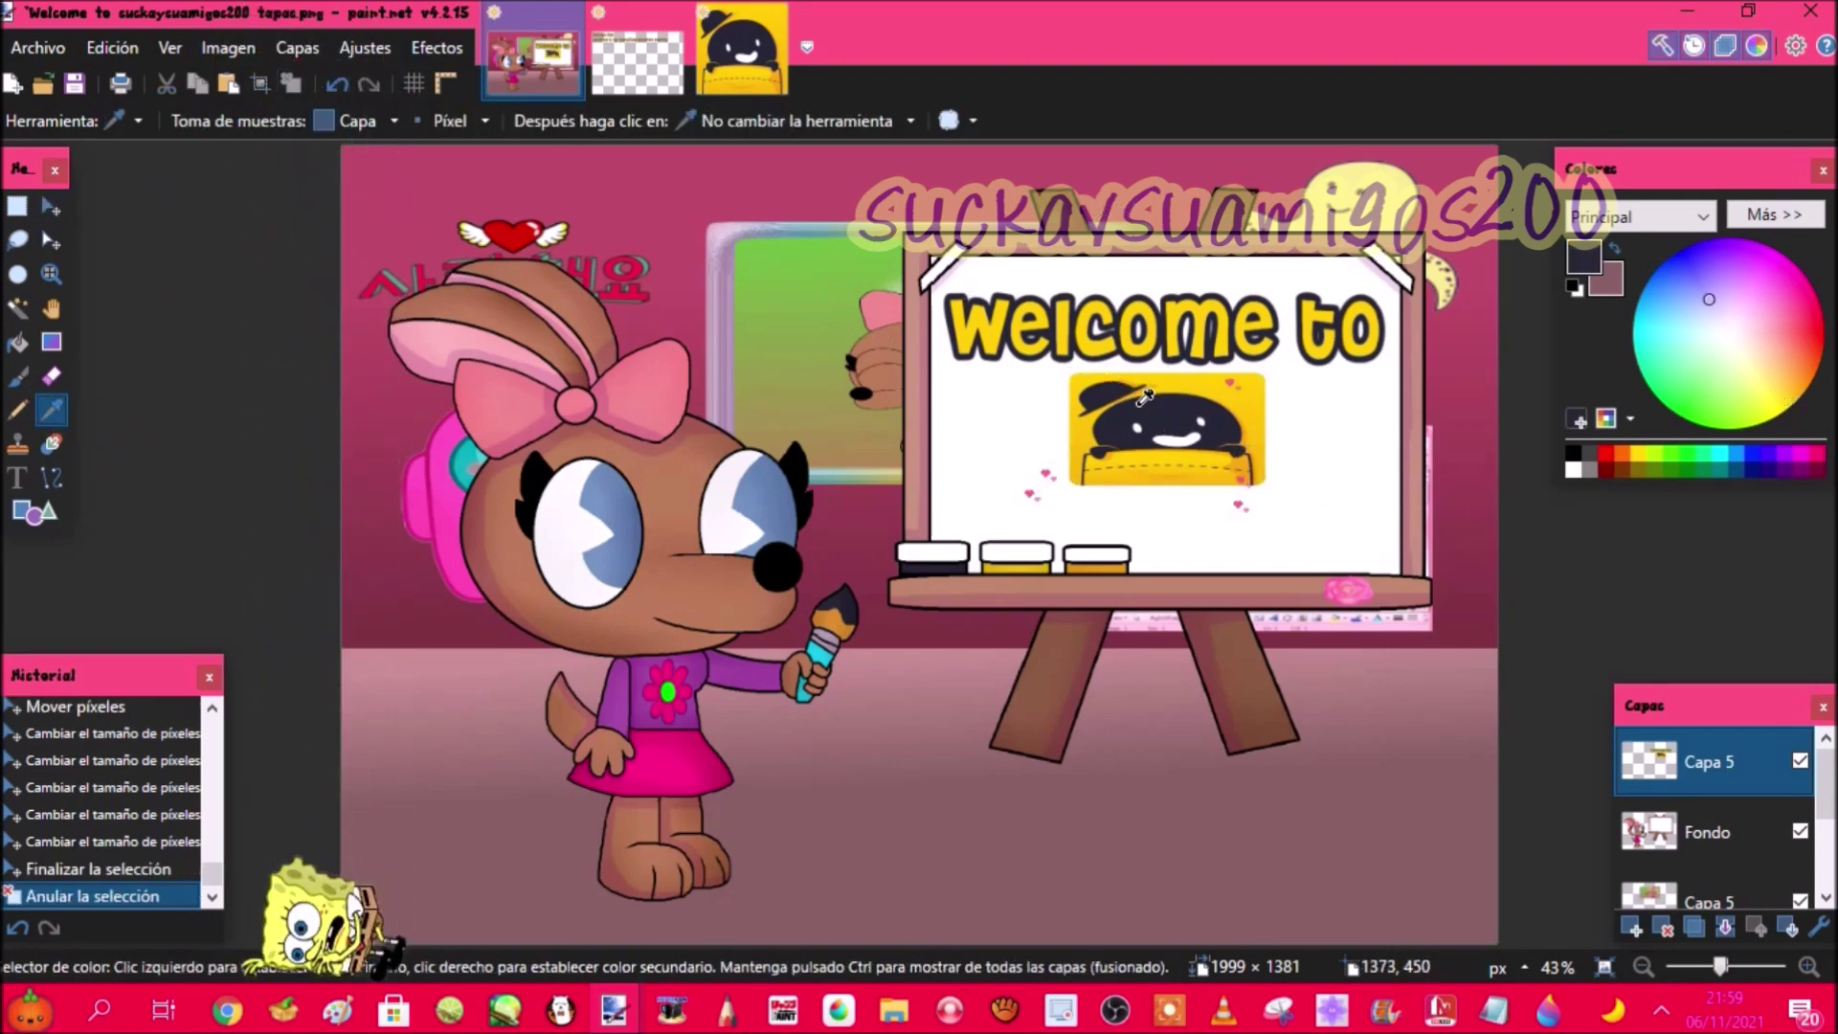
left_click(17, 477)
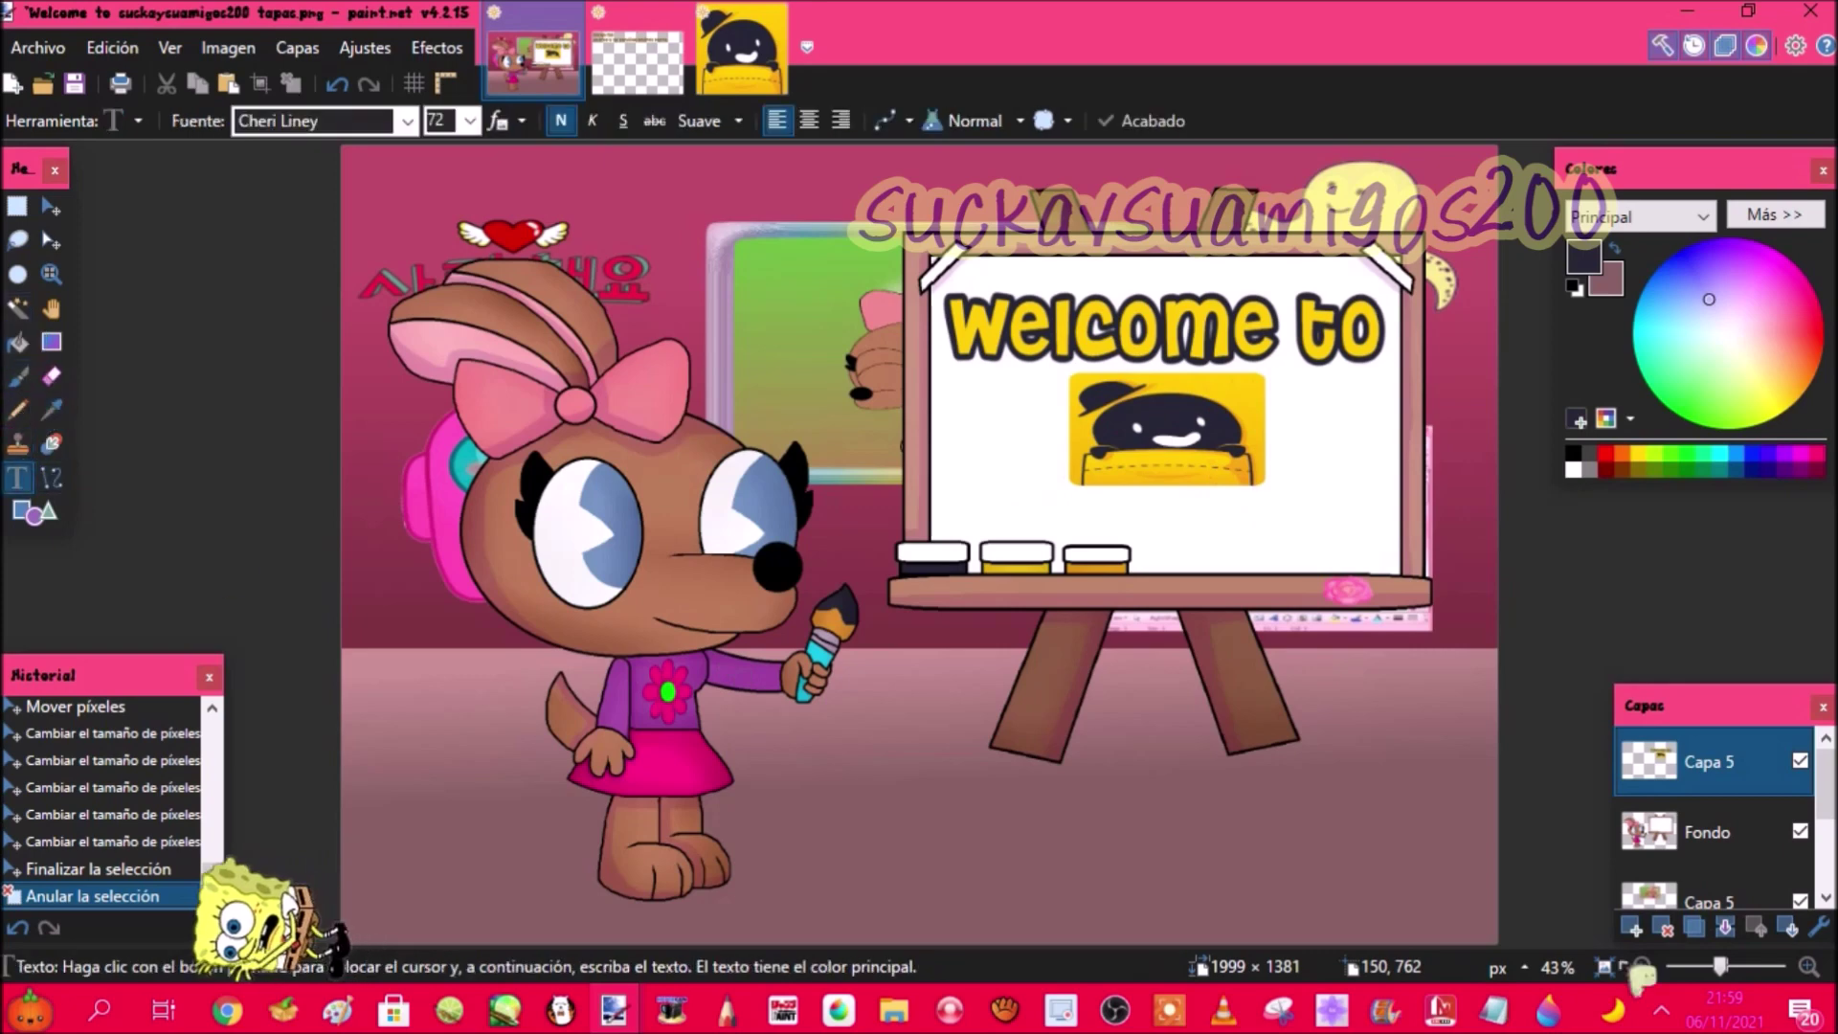
left_click(1632, 927)
Step: Write "Tapas" in the Cherry Blue font at size 72 and place it on the board beneath the logo
left_click(408, 120)
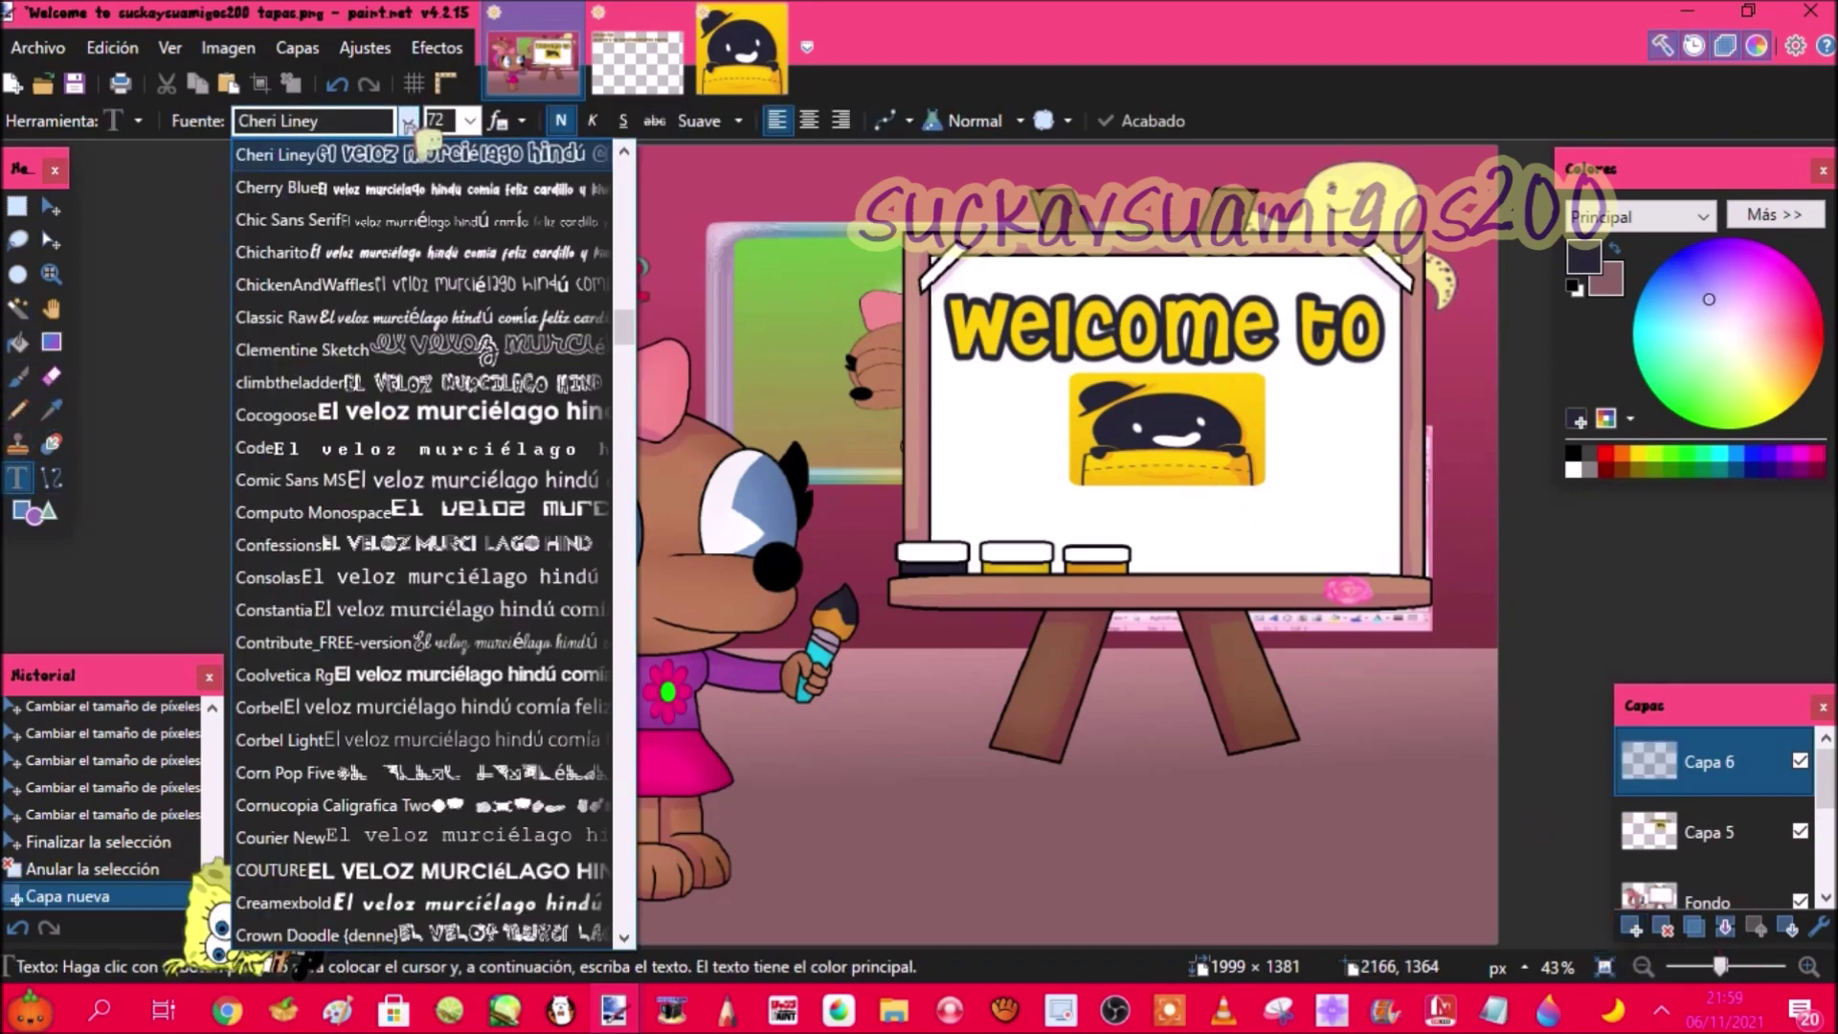
left_click(307, 192)
left_click(1010, 522)
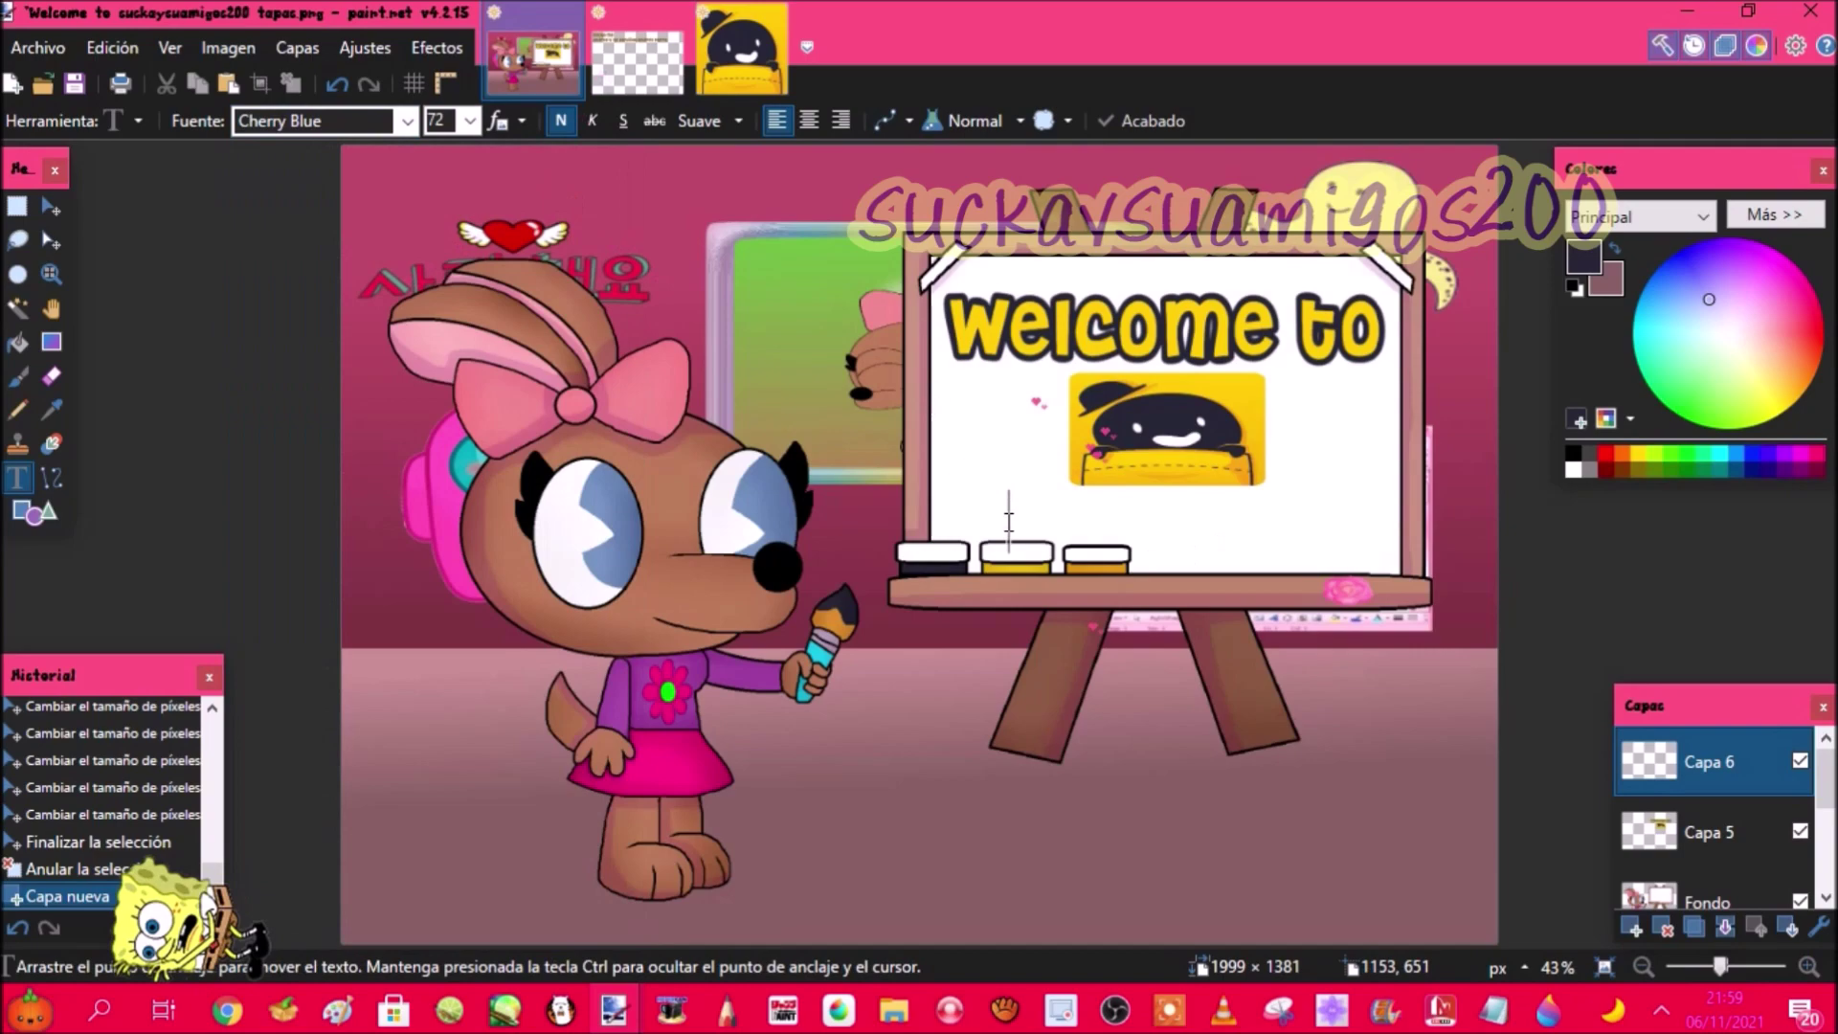
type("Tapas")
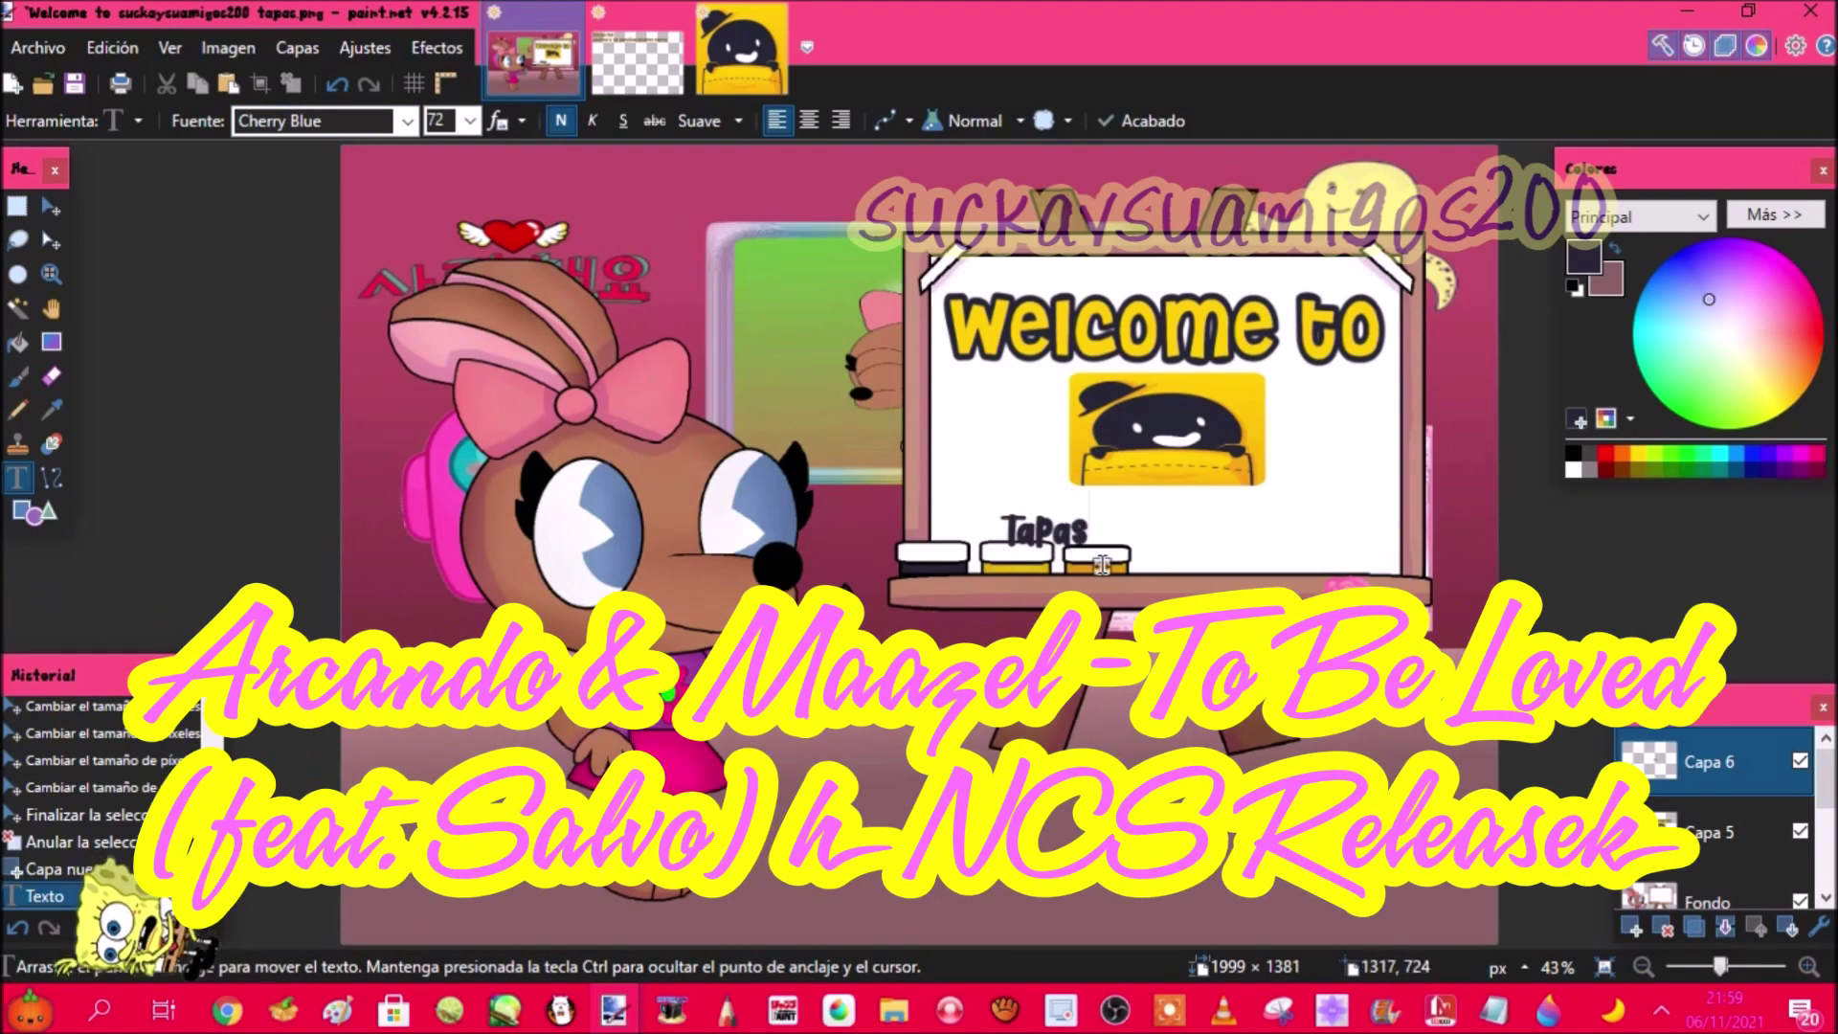
left_click_drag(1102, 566, 1228, 565)
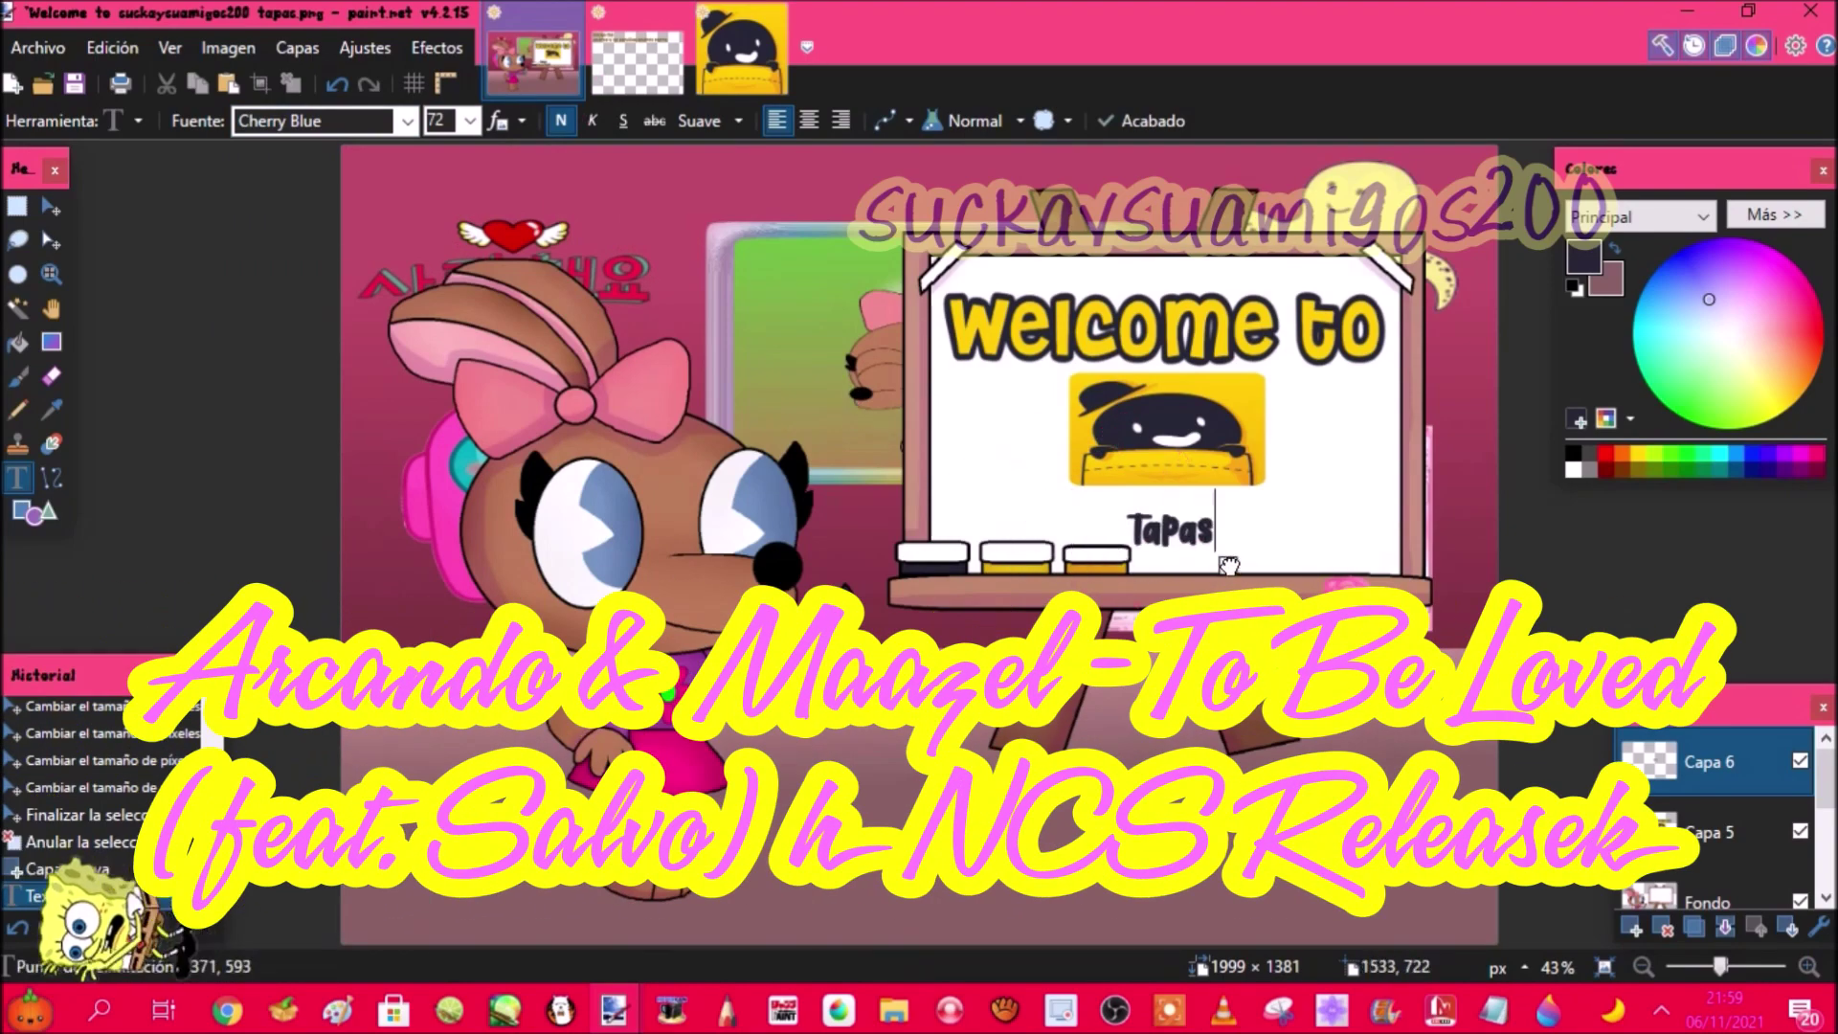
Step: Select and enlarge the "Tapas" text beneath the logo, deselect it and merge its layer down into Capa 5
left_click_drag(1107, 499, 1225, 555)
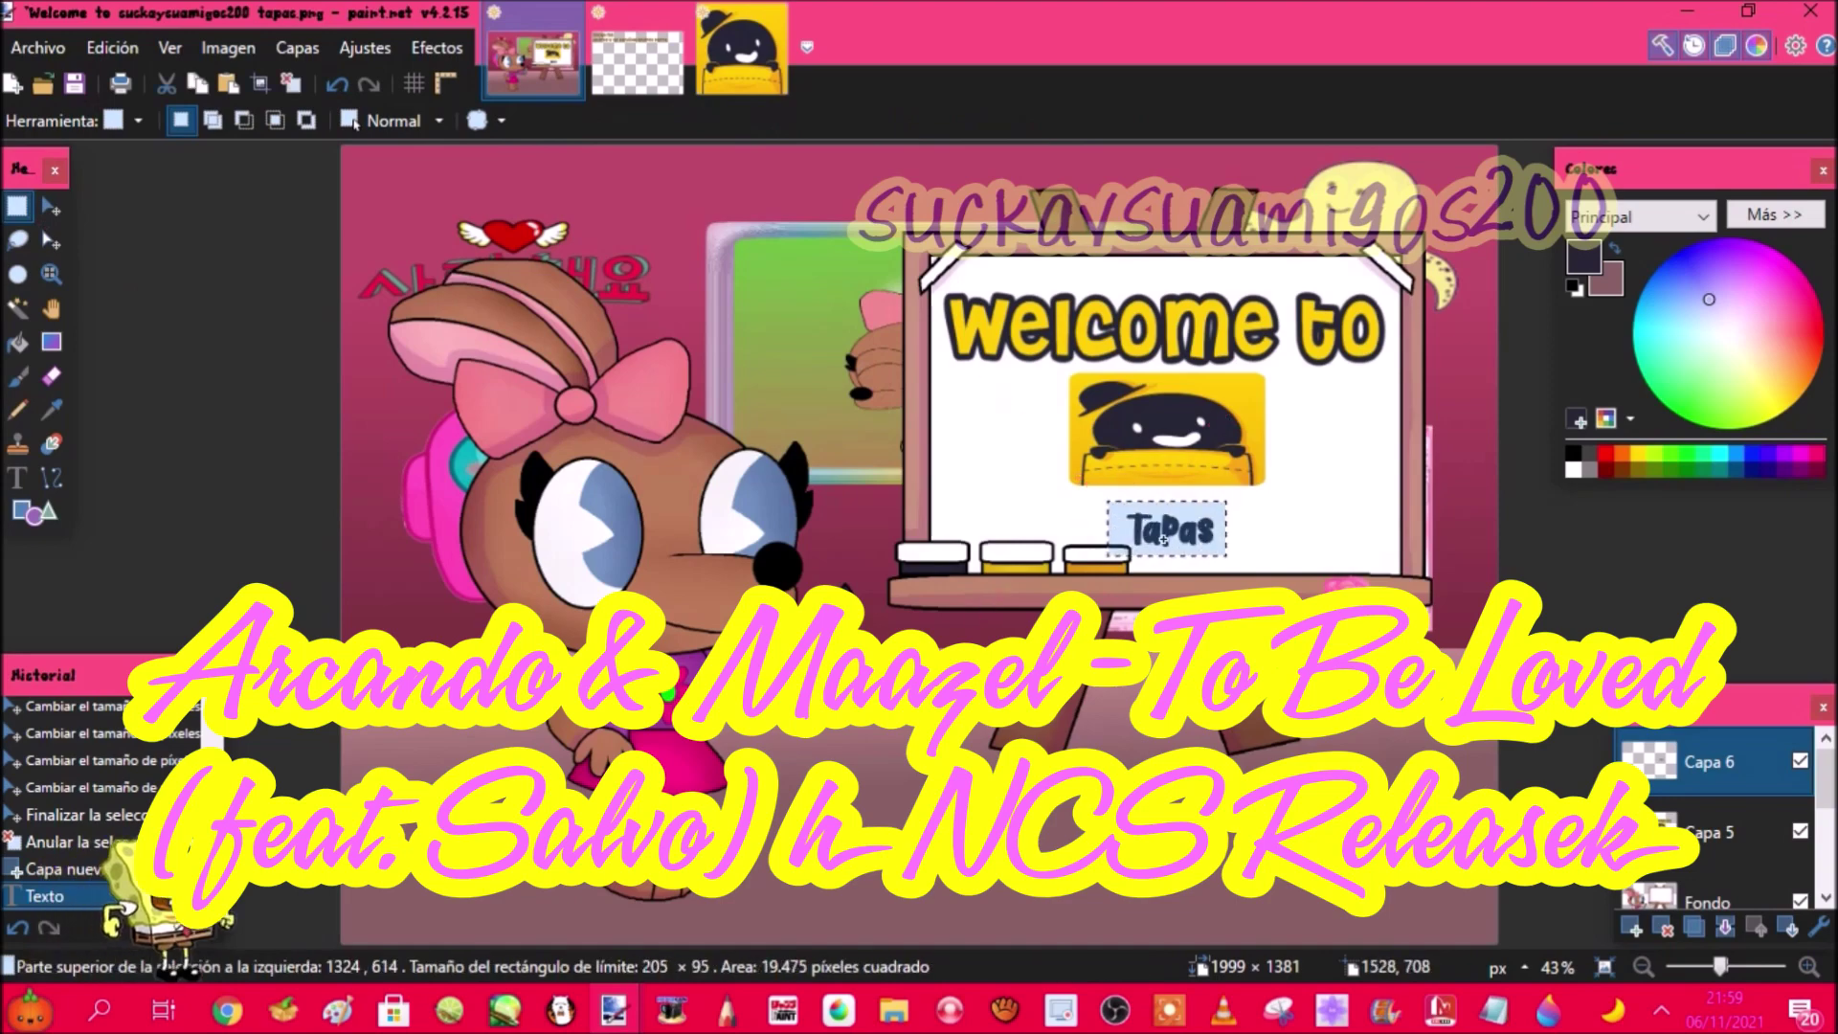
left_click(54, 207)
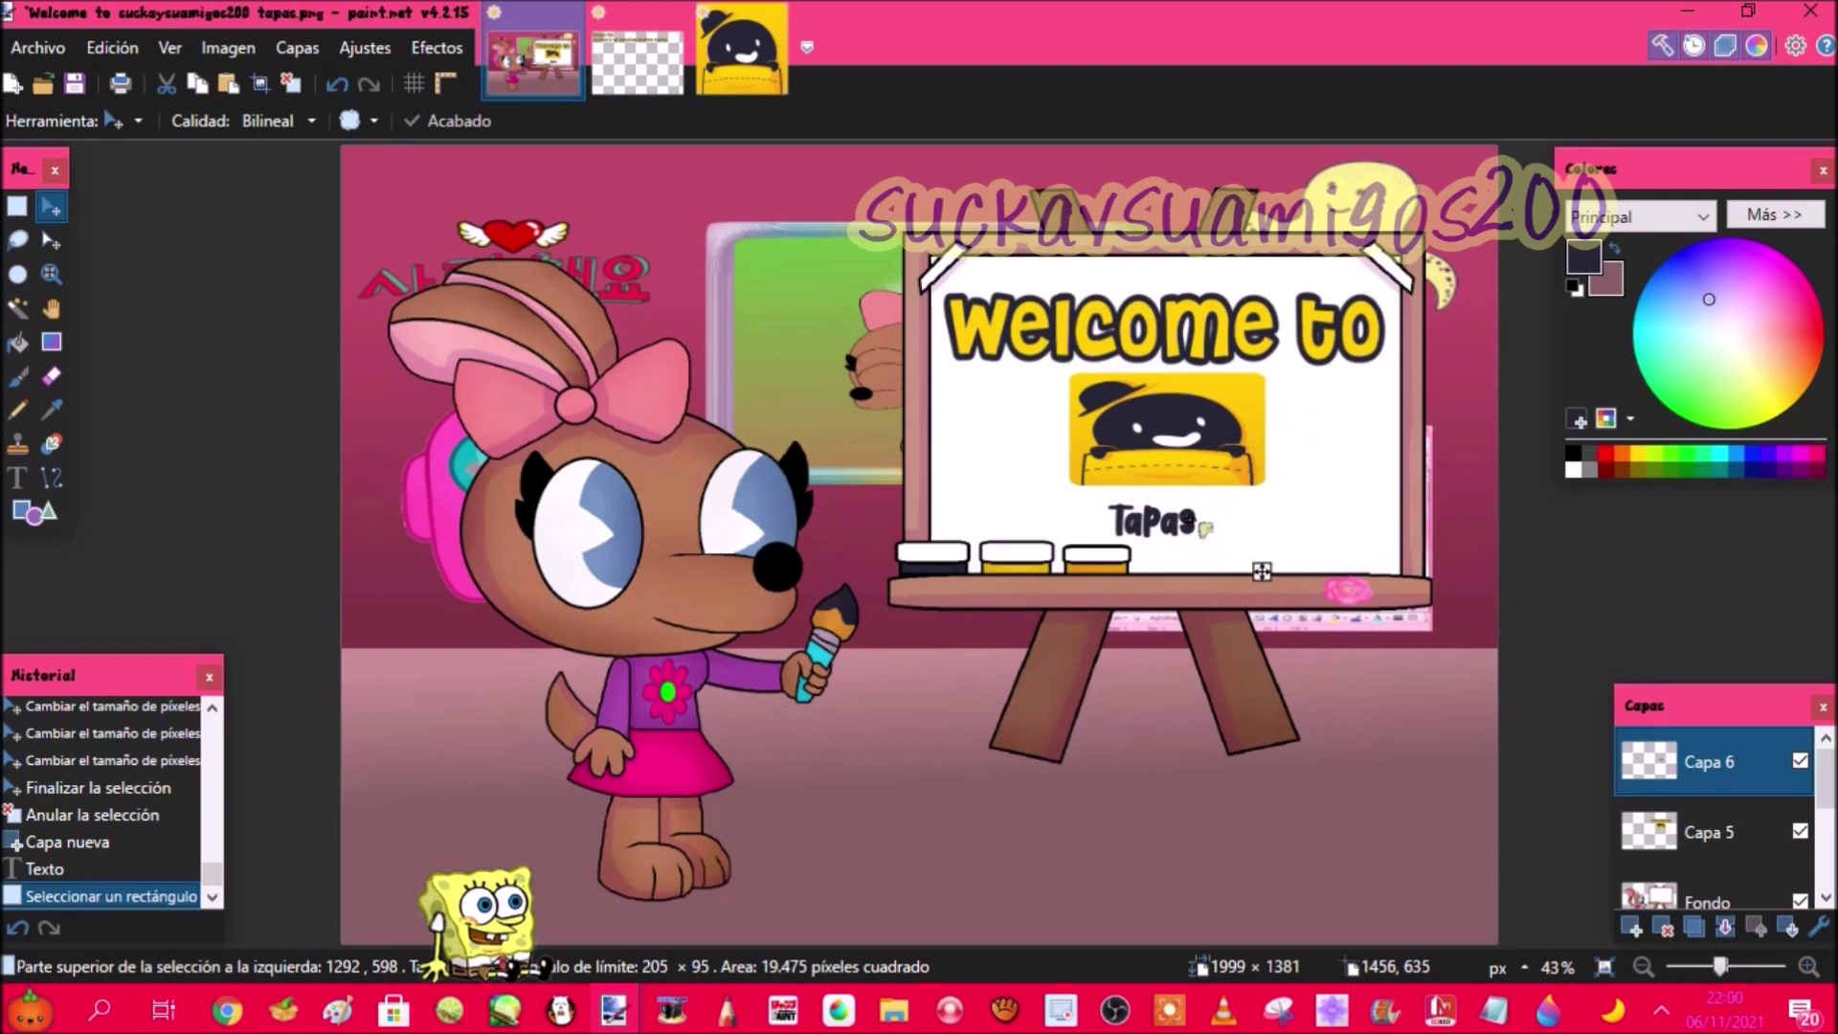
left_click_drag(1198, 549, 1294, 522)
left_click(292, 84)
left_click(1726, 927)
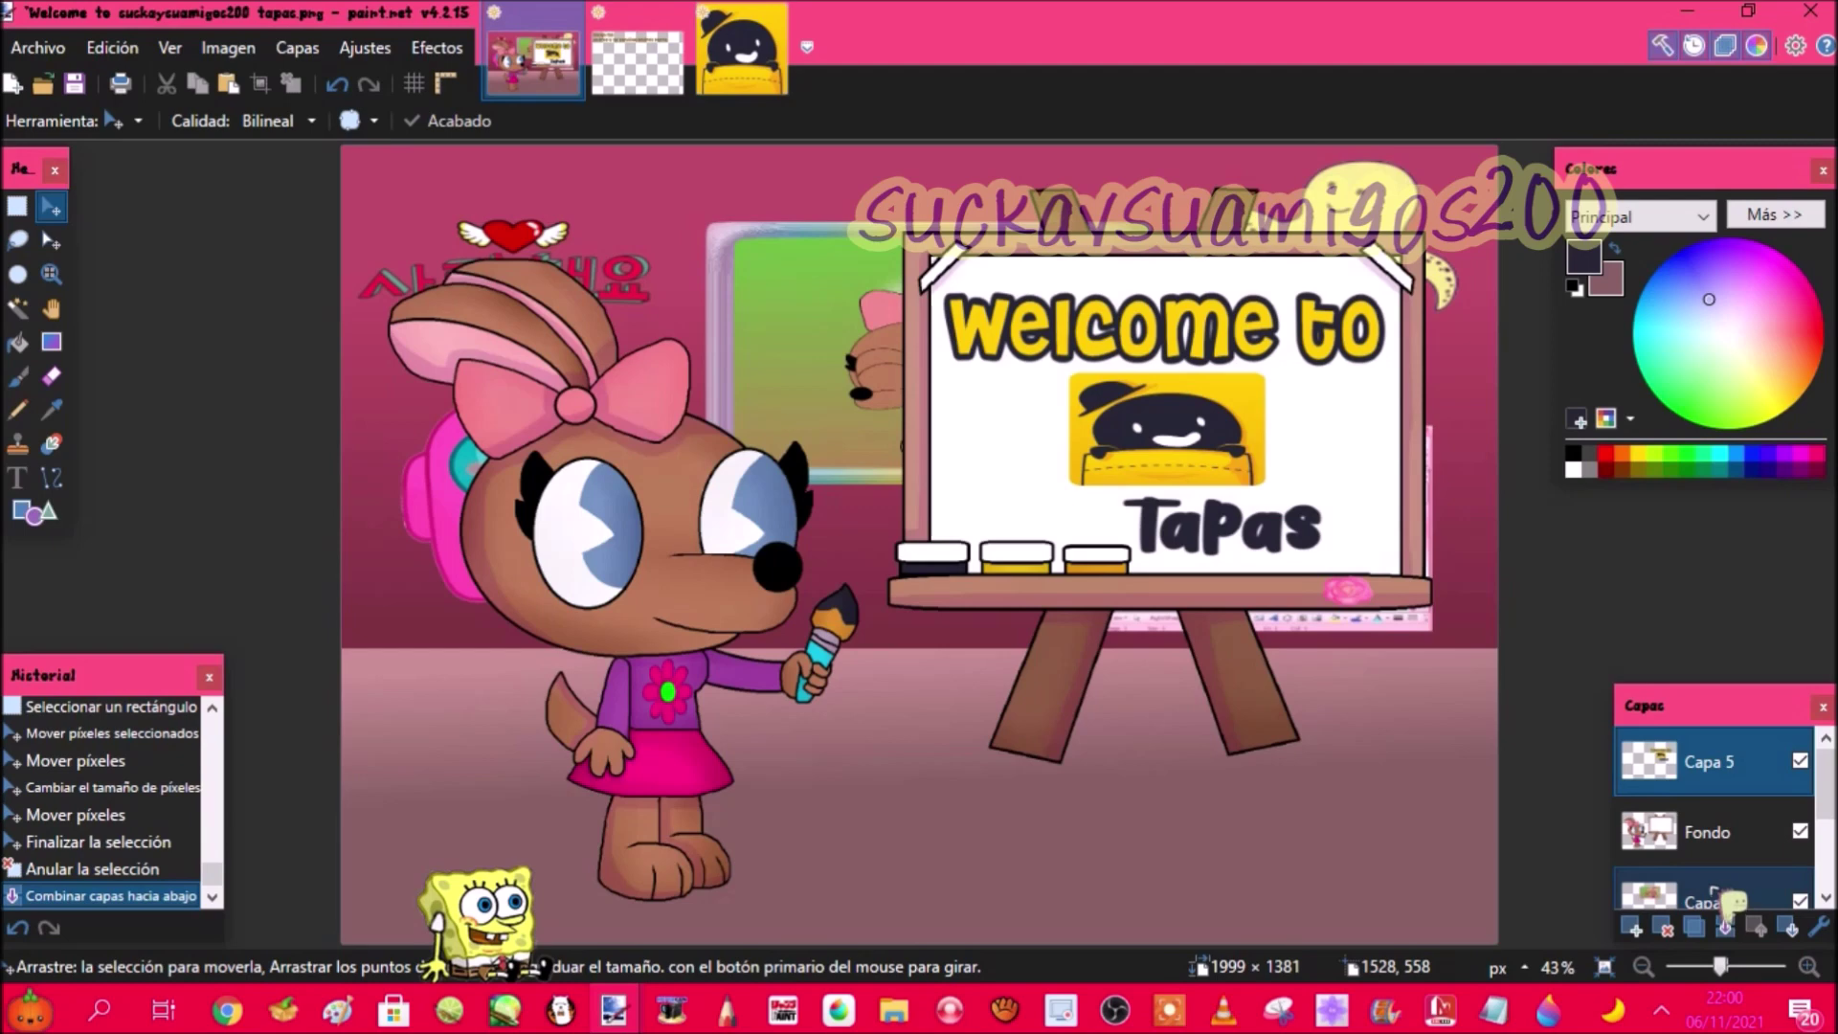
Step: Add a new layer above the lettering layer and close Tapas-logo.png without saving it
left_click(1631, 927)
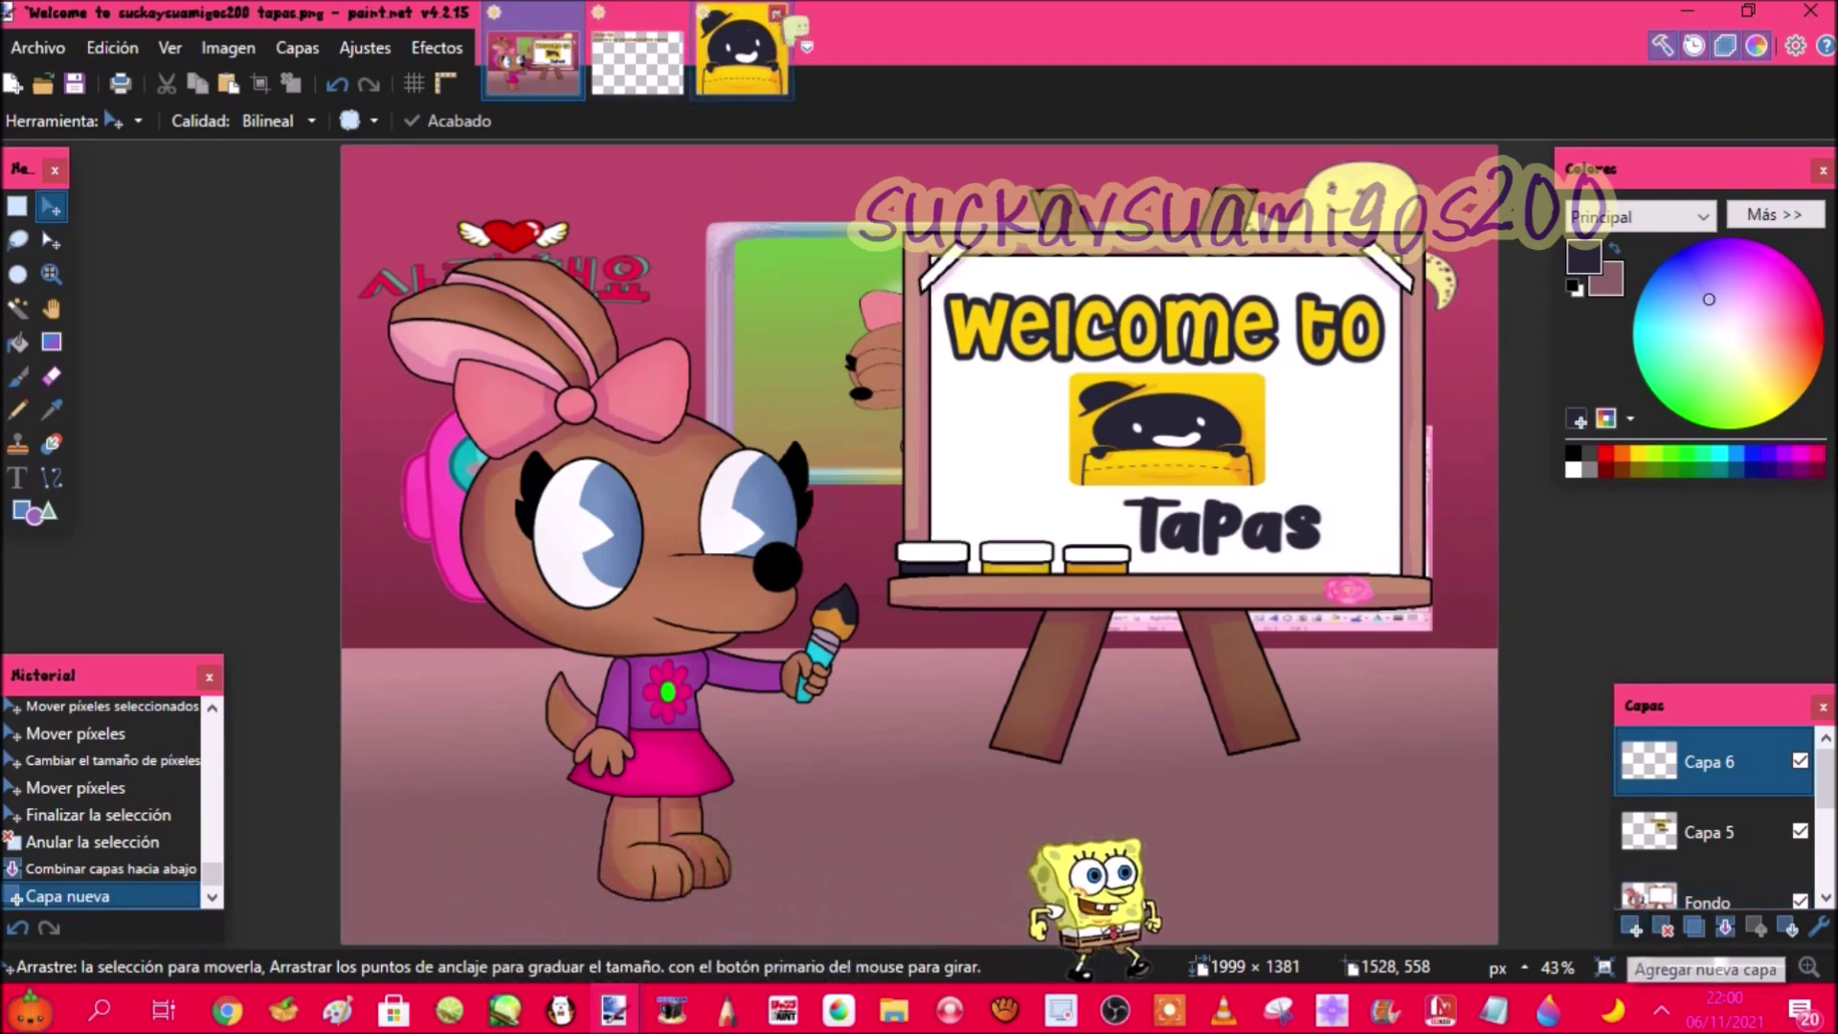
left_click(779, 12)
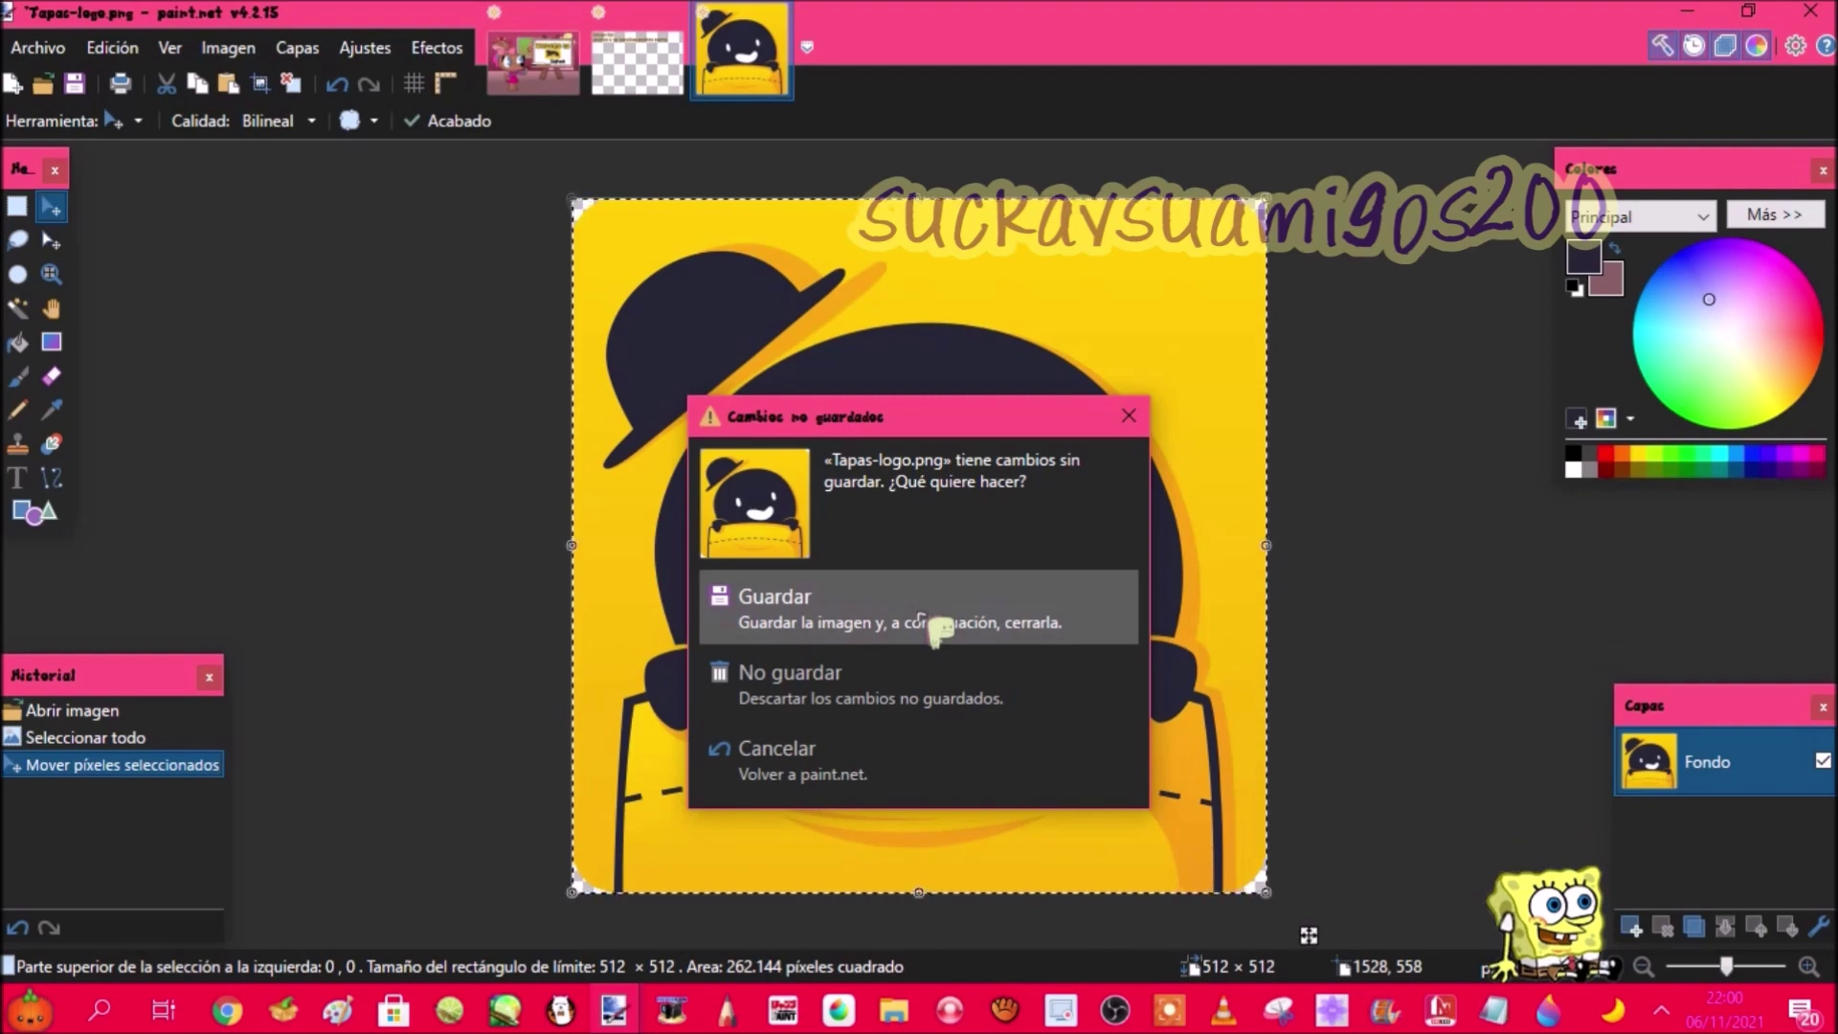
left_click(766, 676)
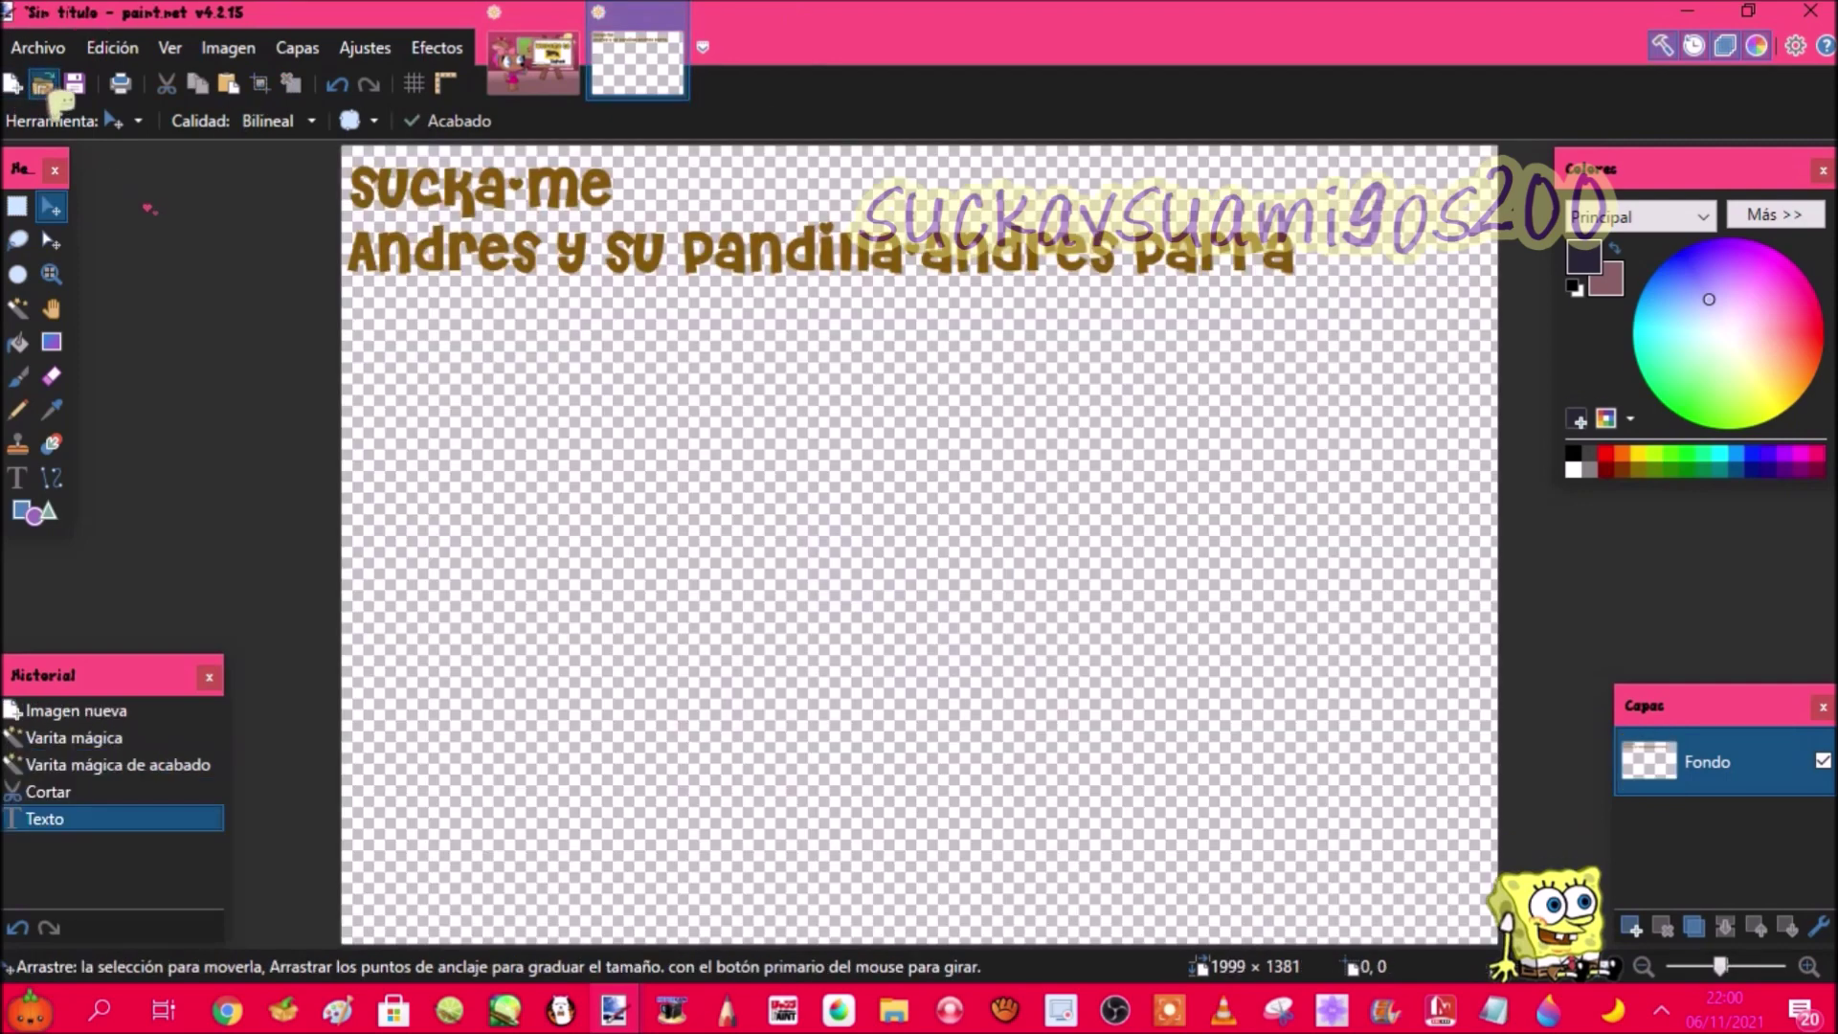
Step: Browse to the abphoto folder and open autodraw 27_6_2021 16_17_58.png, chibi sucka.png and heart pixels.png
key("ctrl+o")
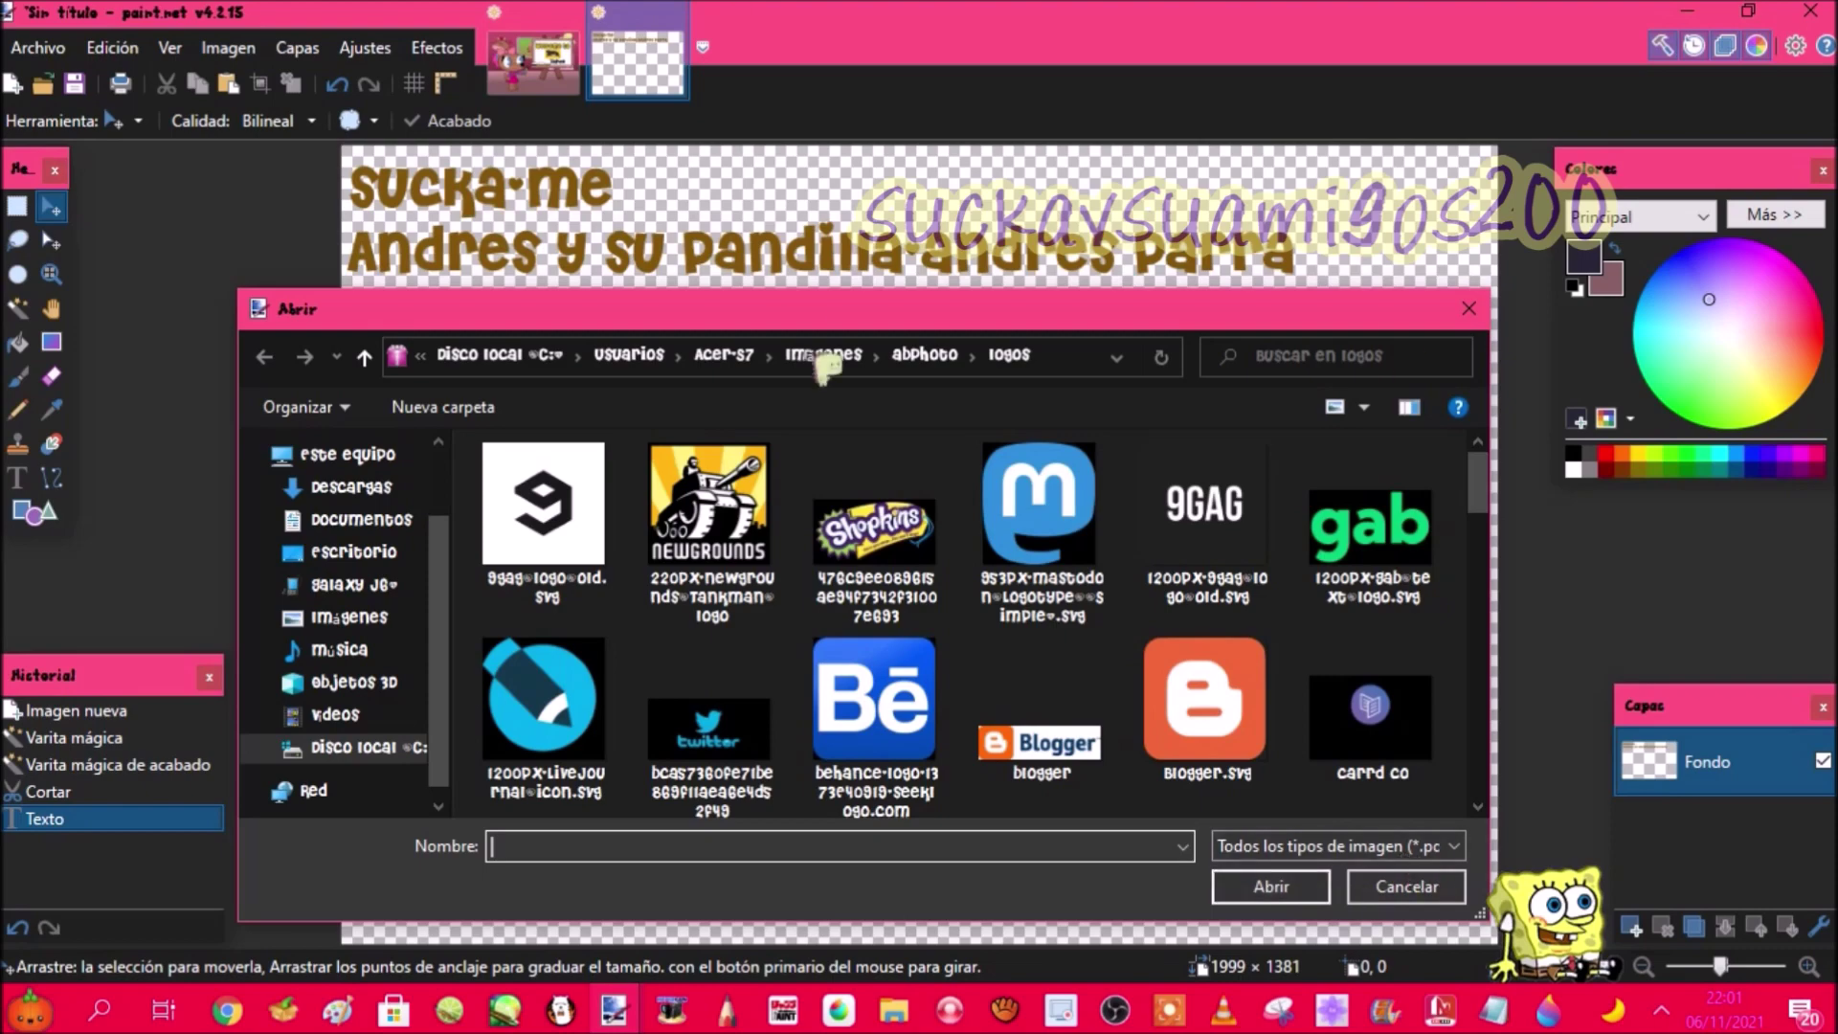
left_click(926, 359)
left_click(1005, 1010)
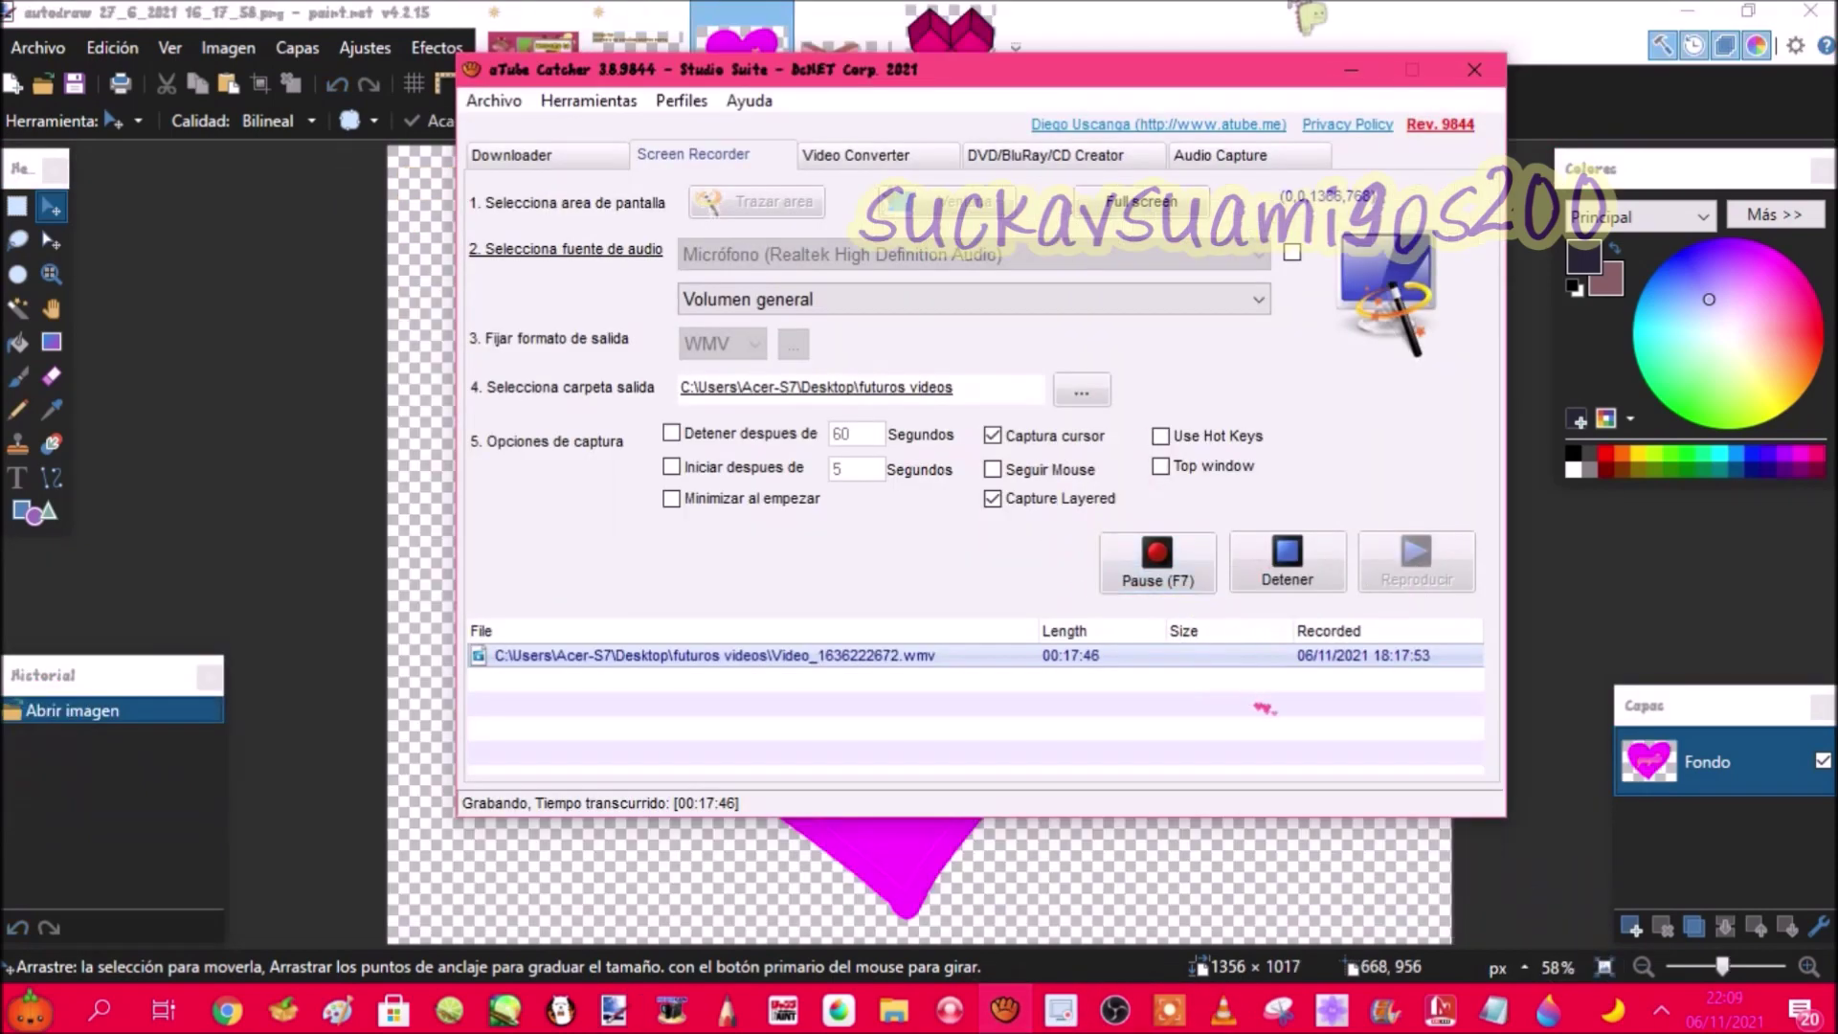
left_click(1351, 69)
Step: Copy the "yuyito" heart into the welcome picture, shrink it at the right edge beside the easel, and close its source image without saving
left_click(555, 400)
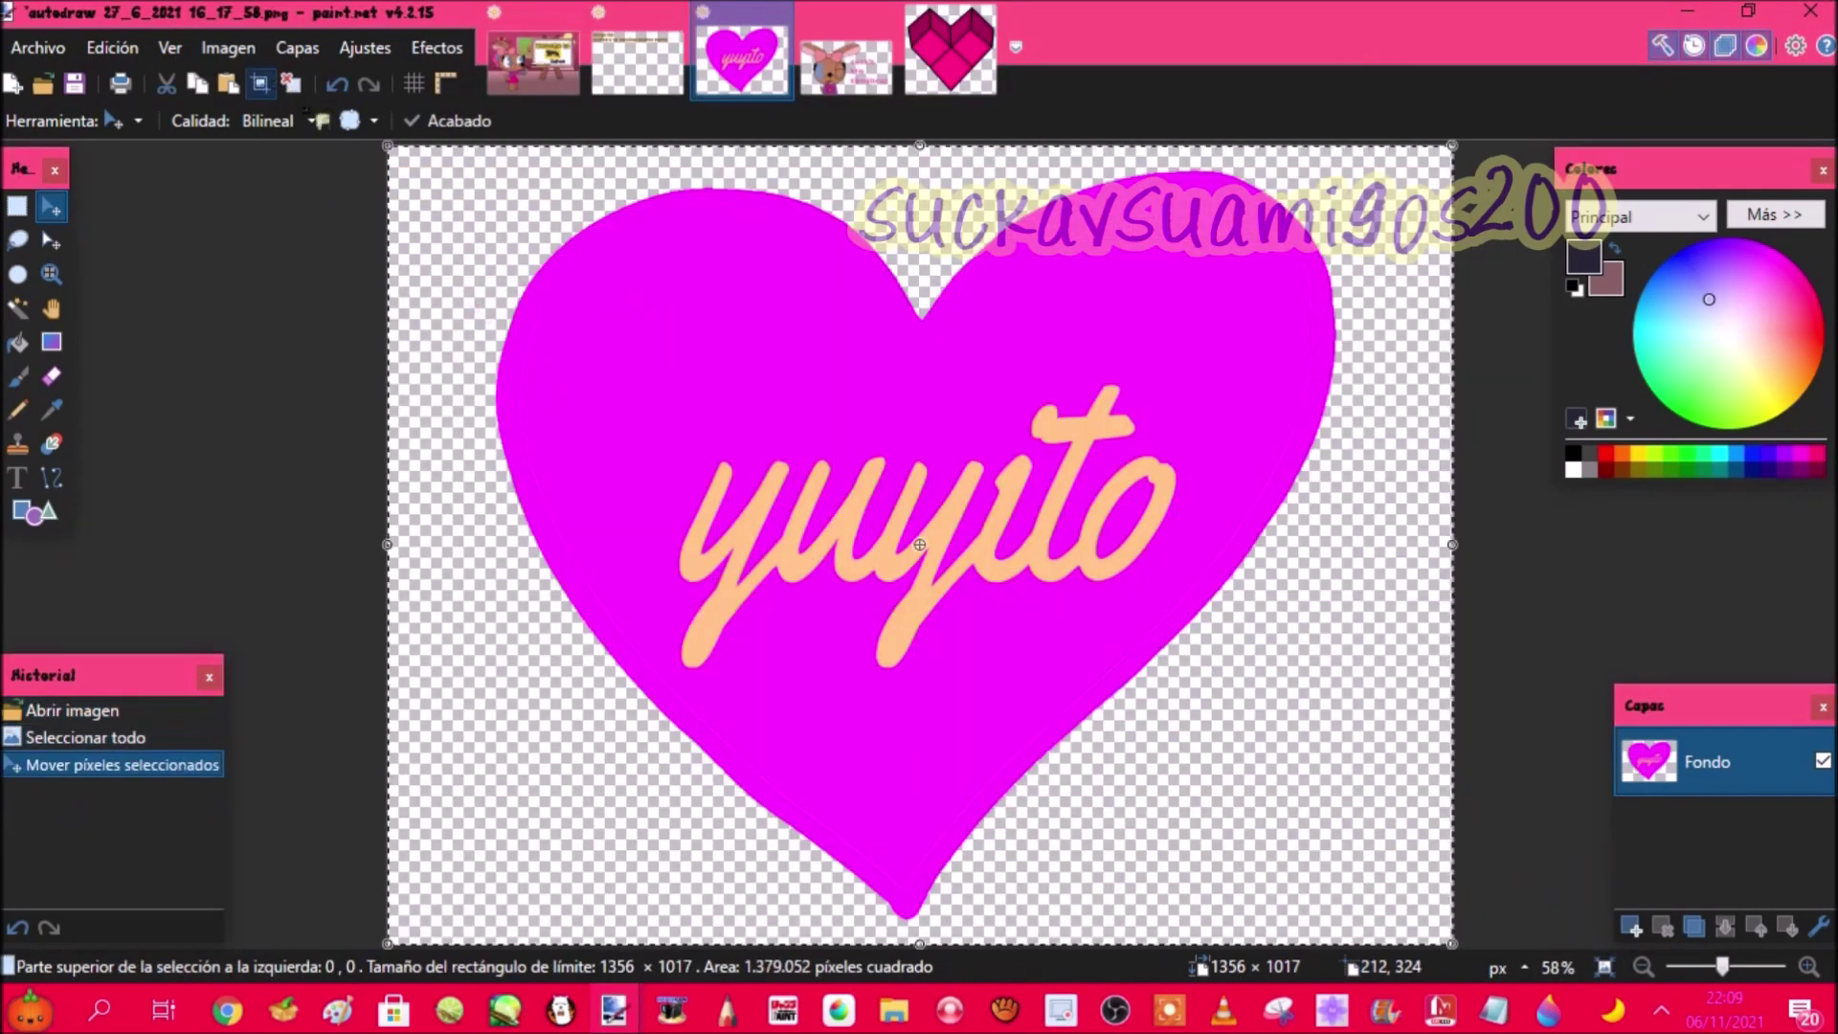
left_click(199, 84)
key("ctrl+c")
left_click(533, 63)
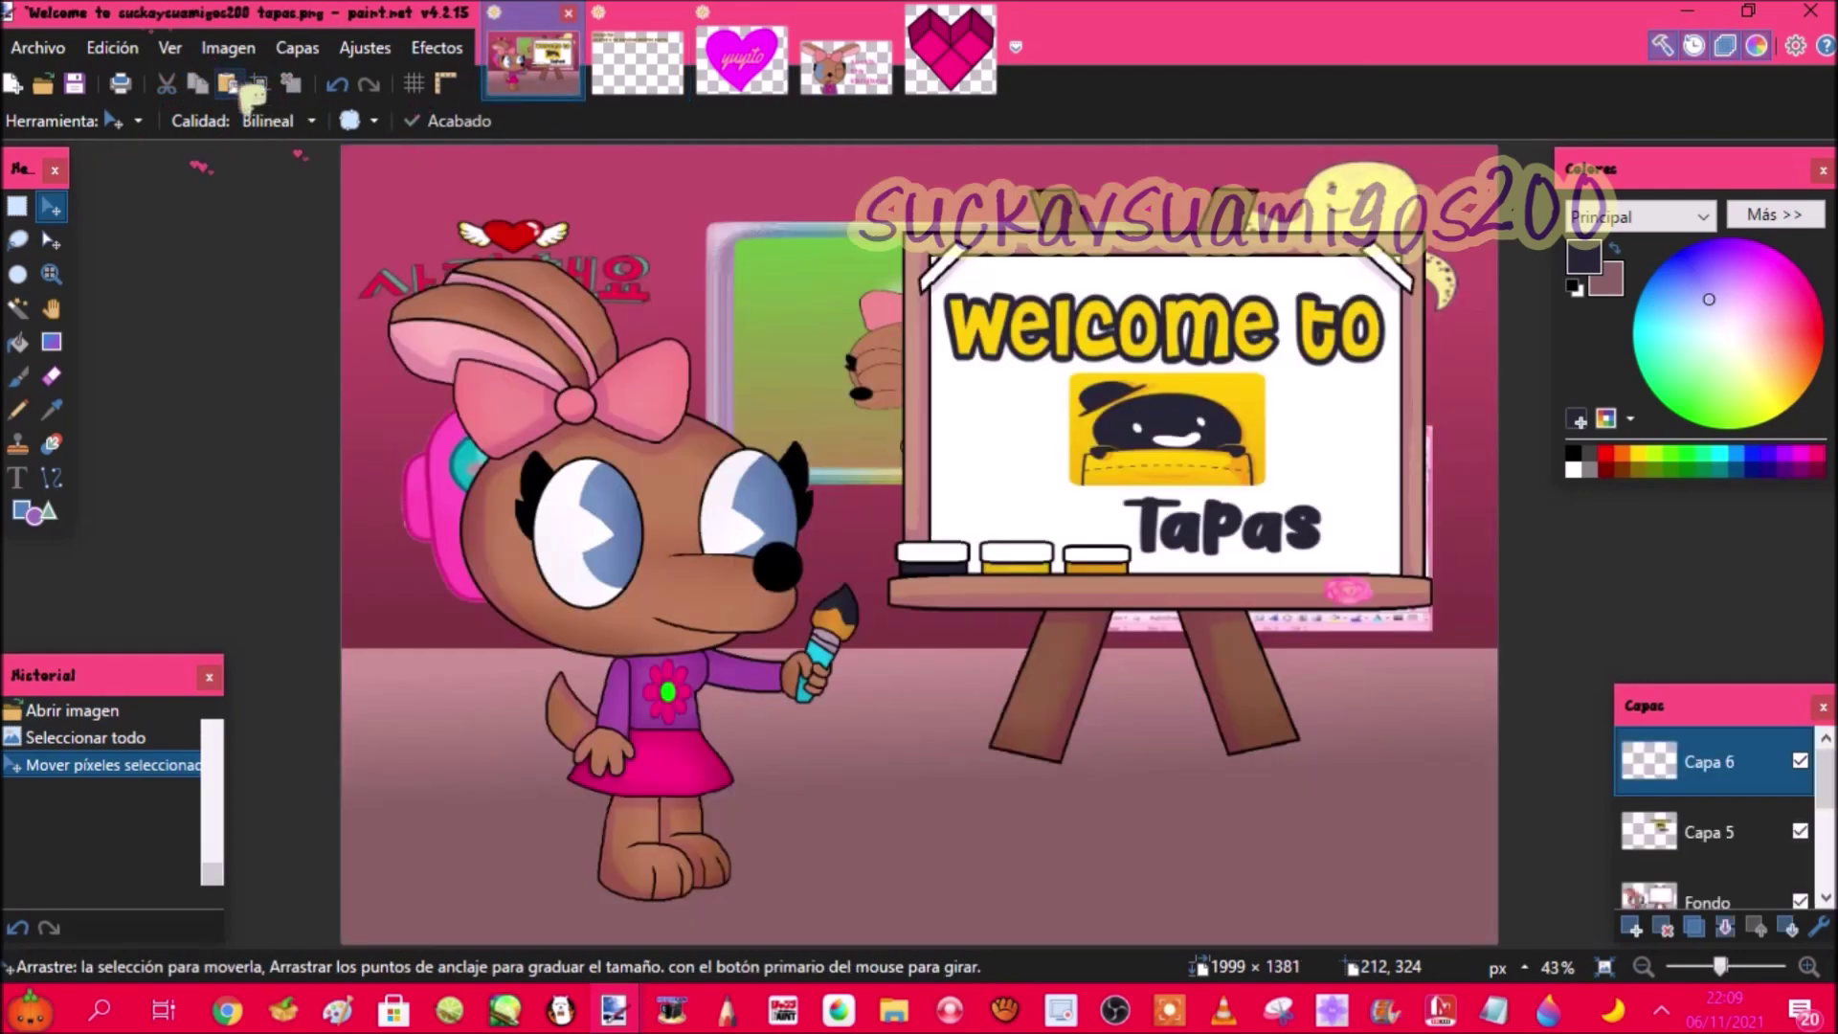
key("ctrl+shift+v")
left_click_drag(1116, 727, 1468, 675)
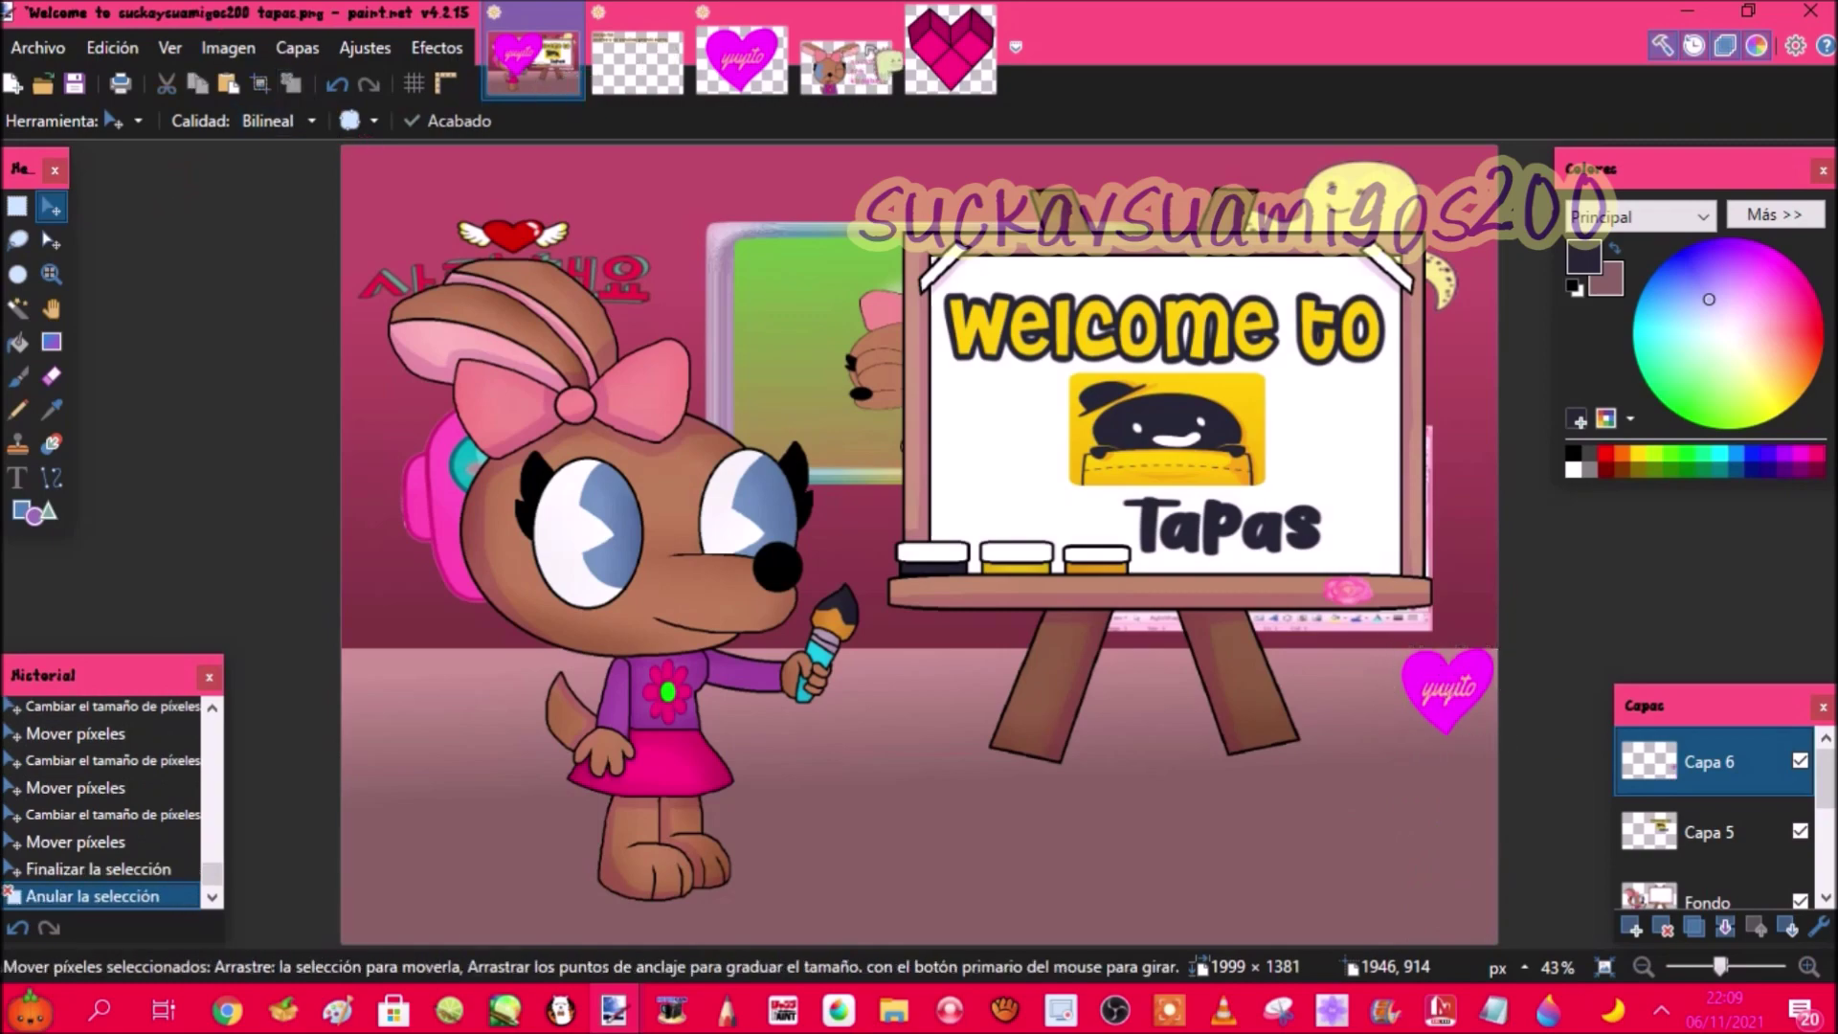
left_click(777, 13)
left_click(795, 703)
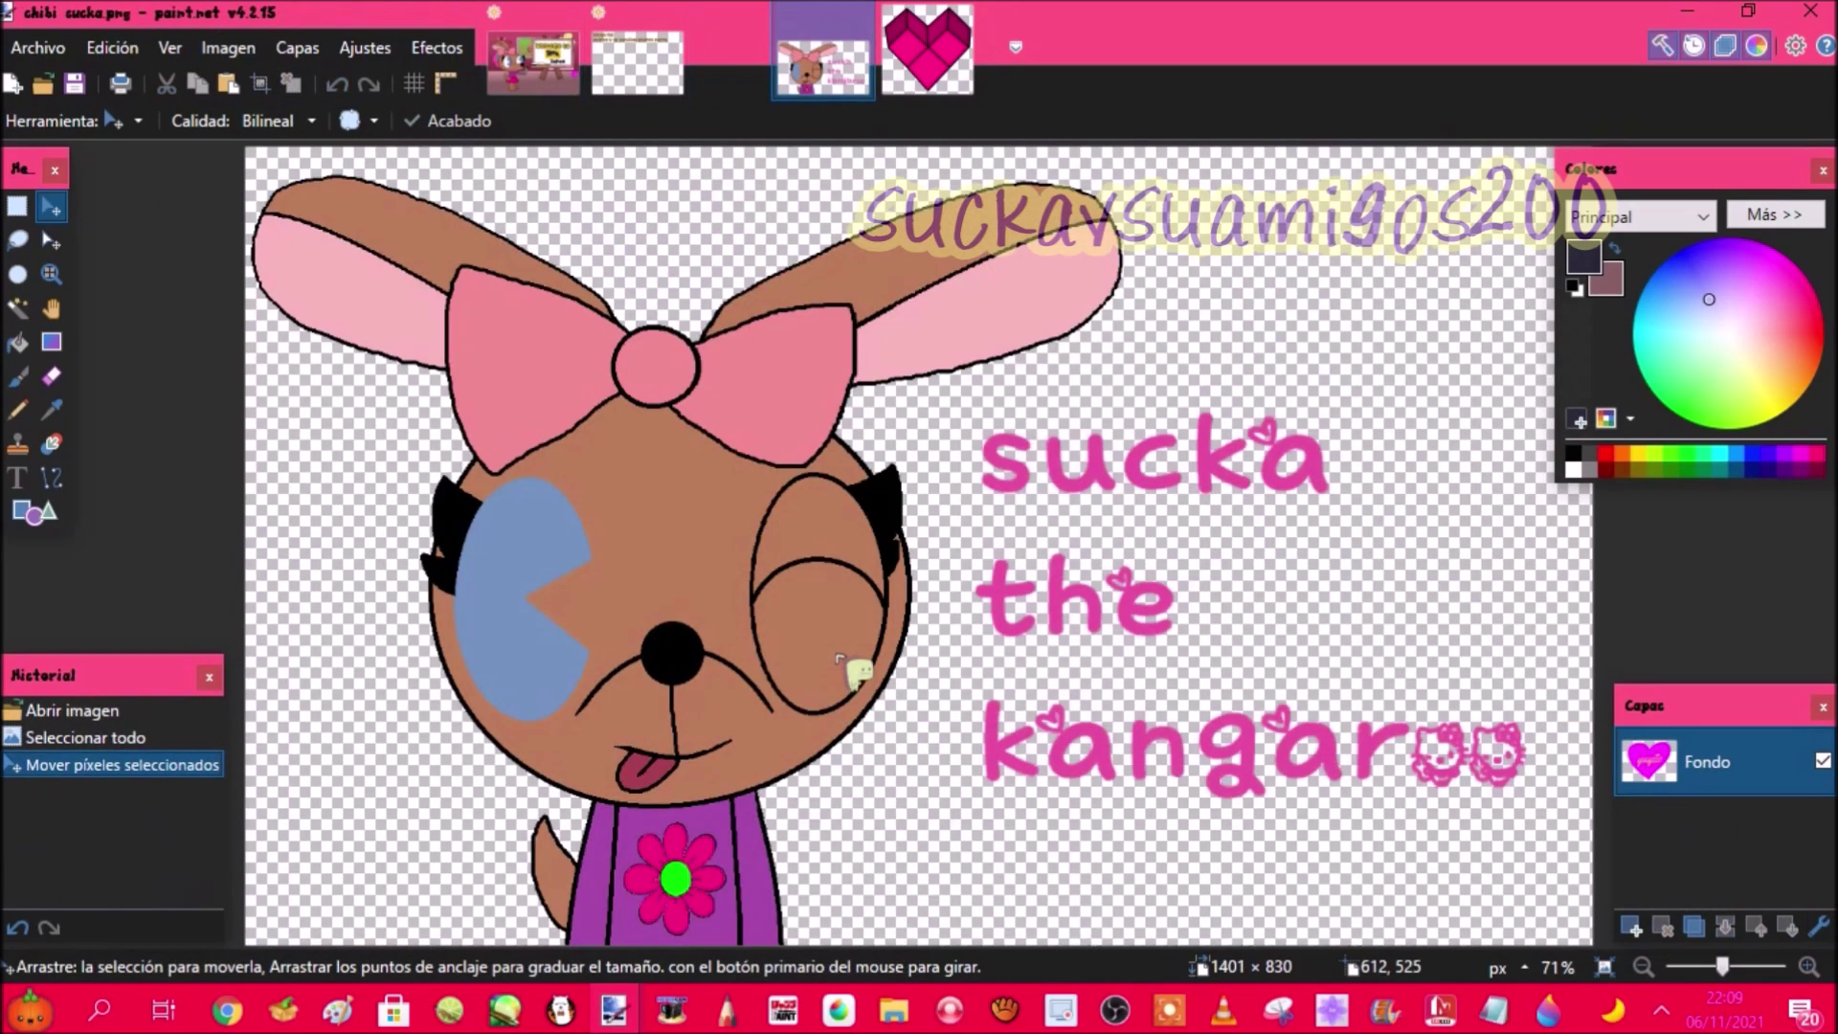
Step: Copy the whole chibi sucka.png image and paste it into layer Capa 6 of the welcome picture
left_click(780, 520)
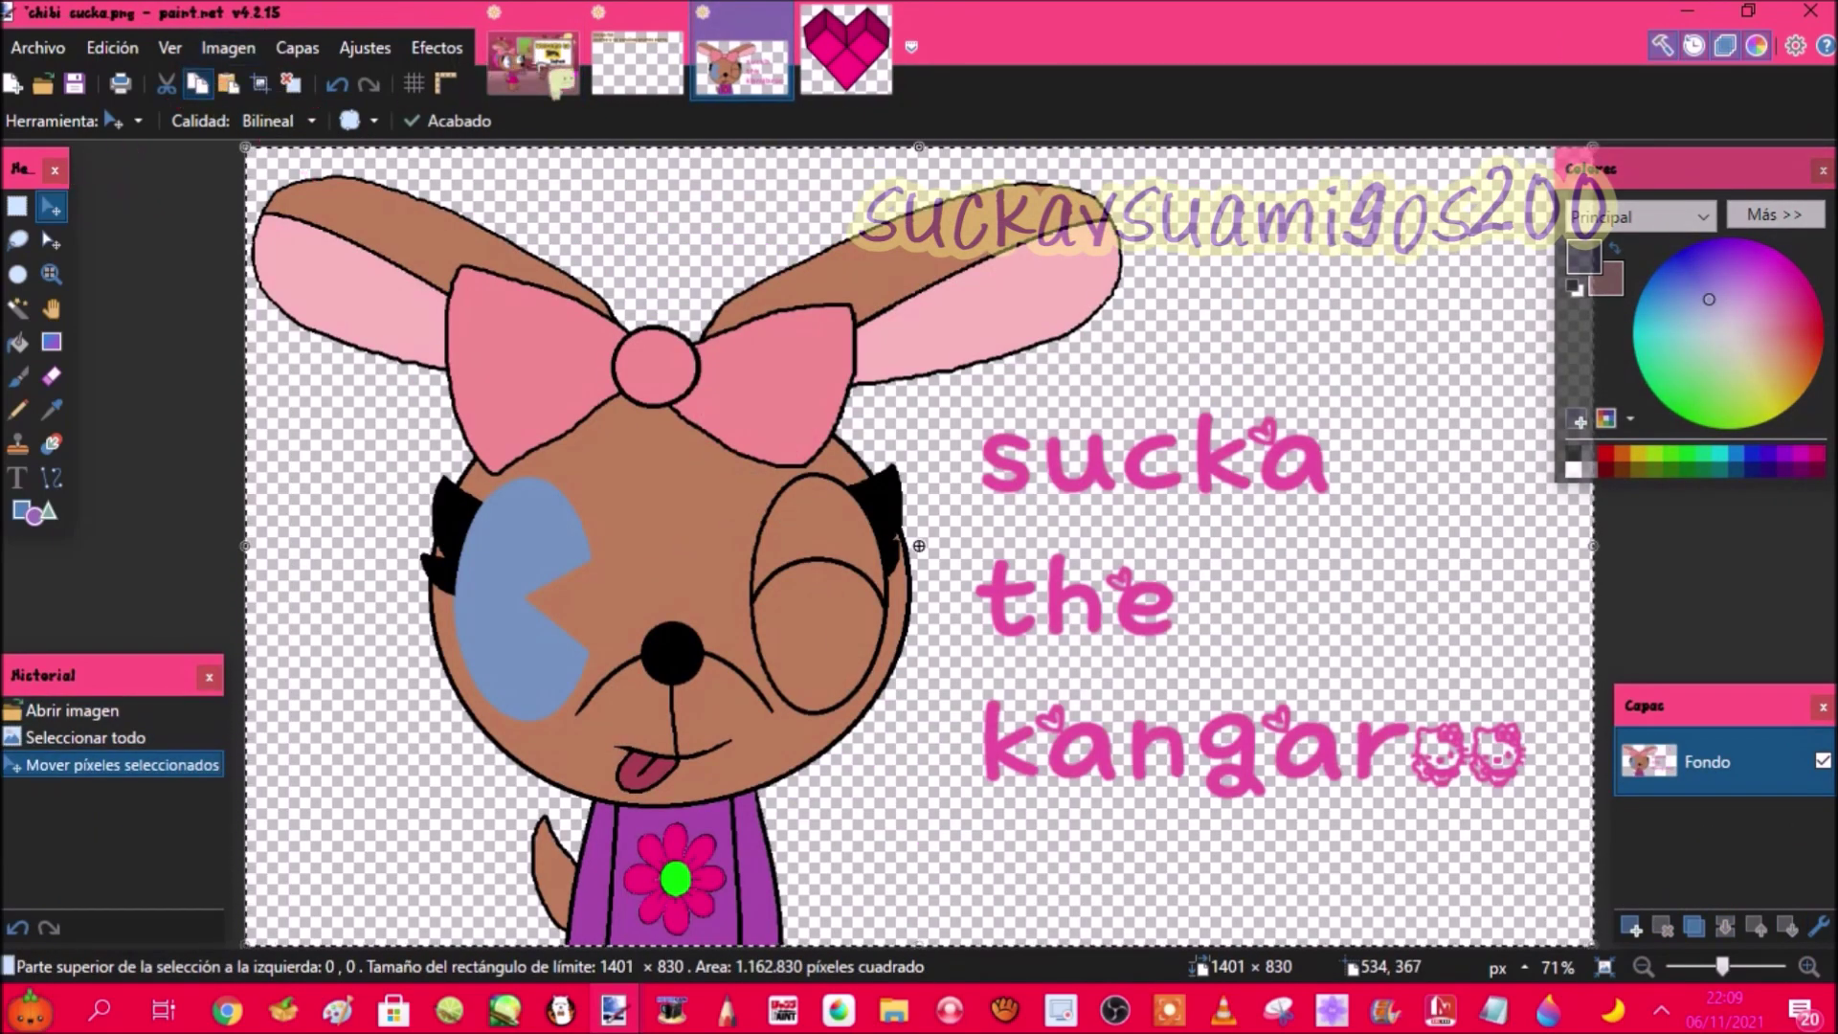
left_click(537, 65)
left_click(227, 84)
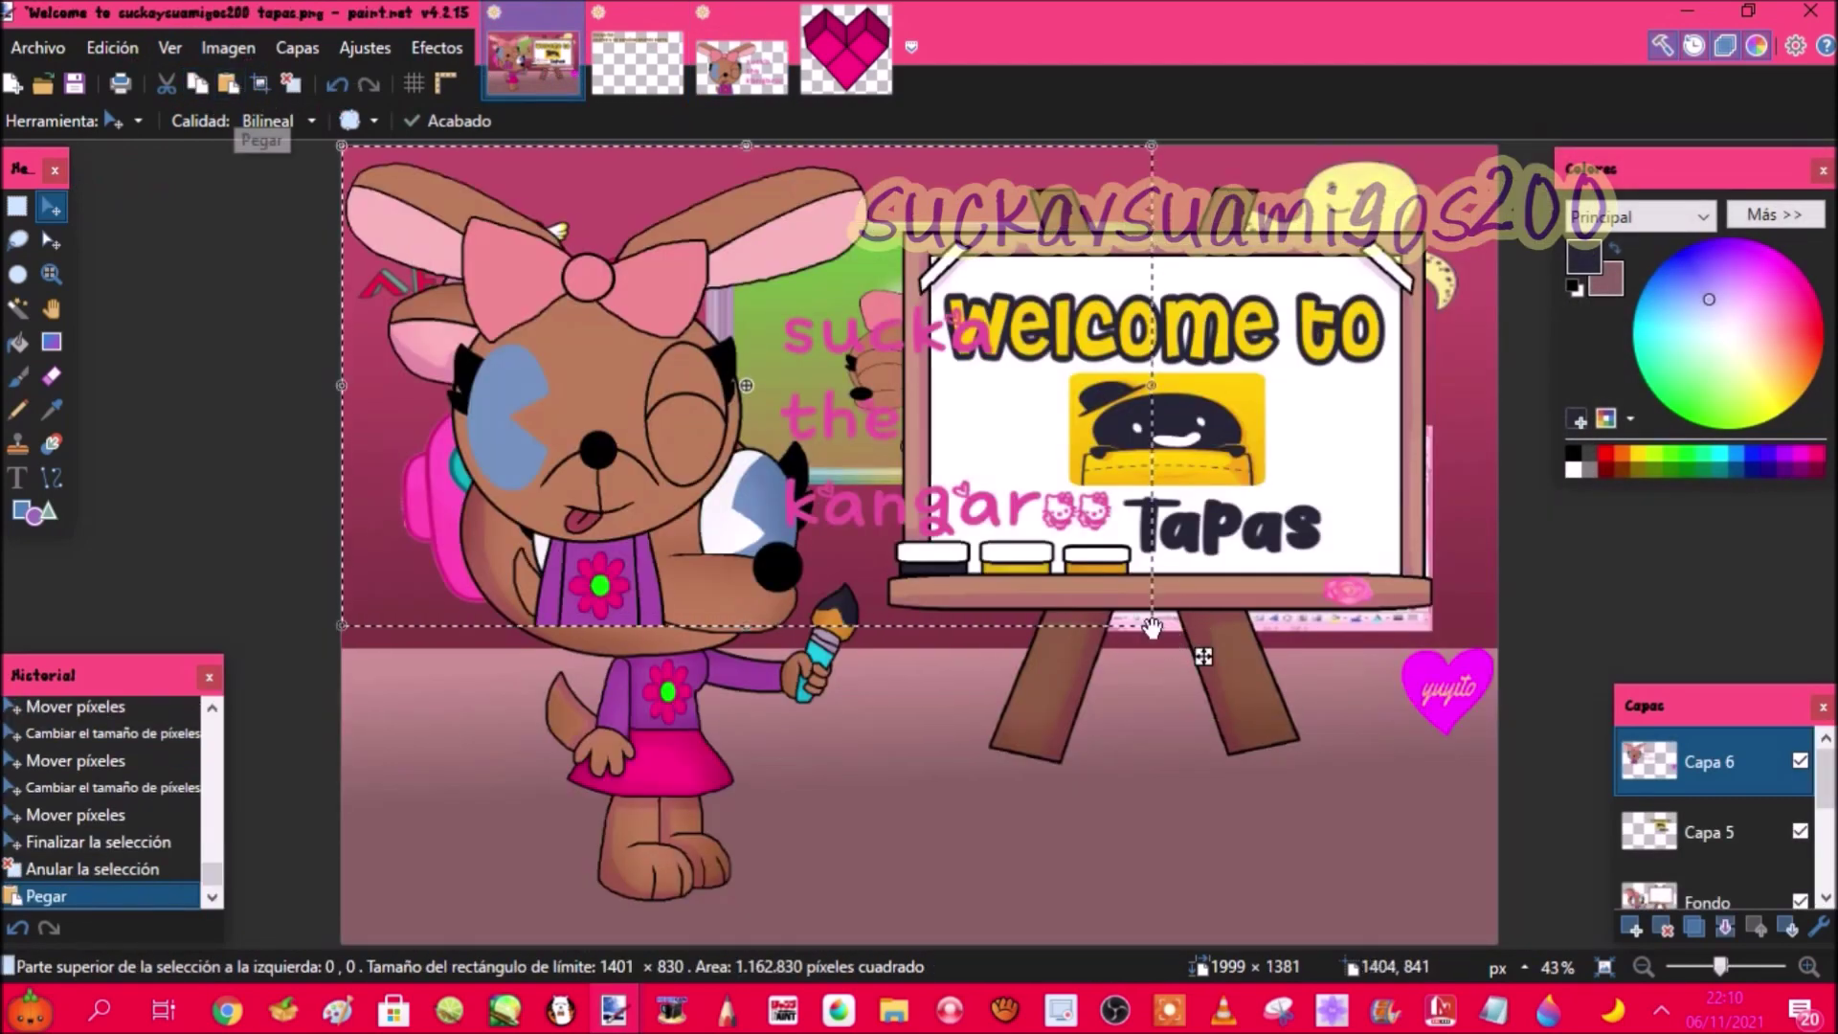
Step: Shrink the pasted chibi kangaroo to about 298 × 169 px in the picture's lower-right corner and deselect it
left_click_drag(603, 319, 502, 219)
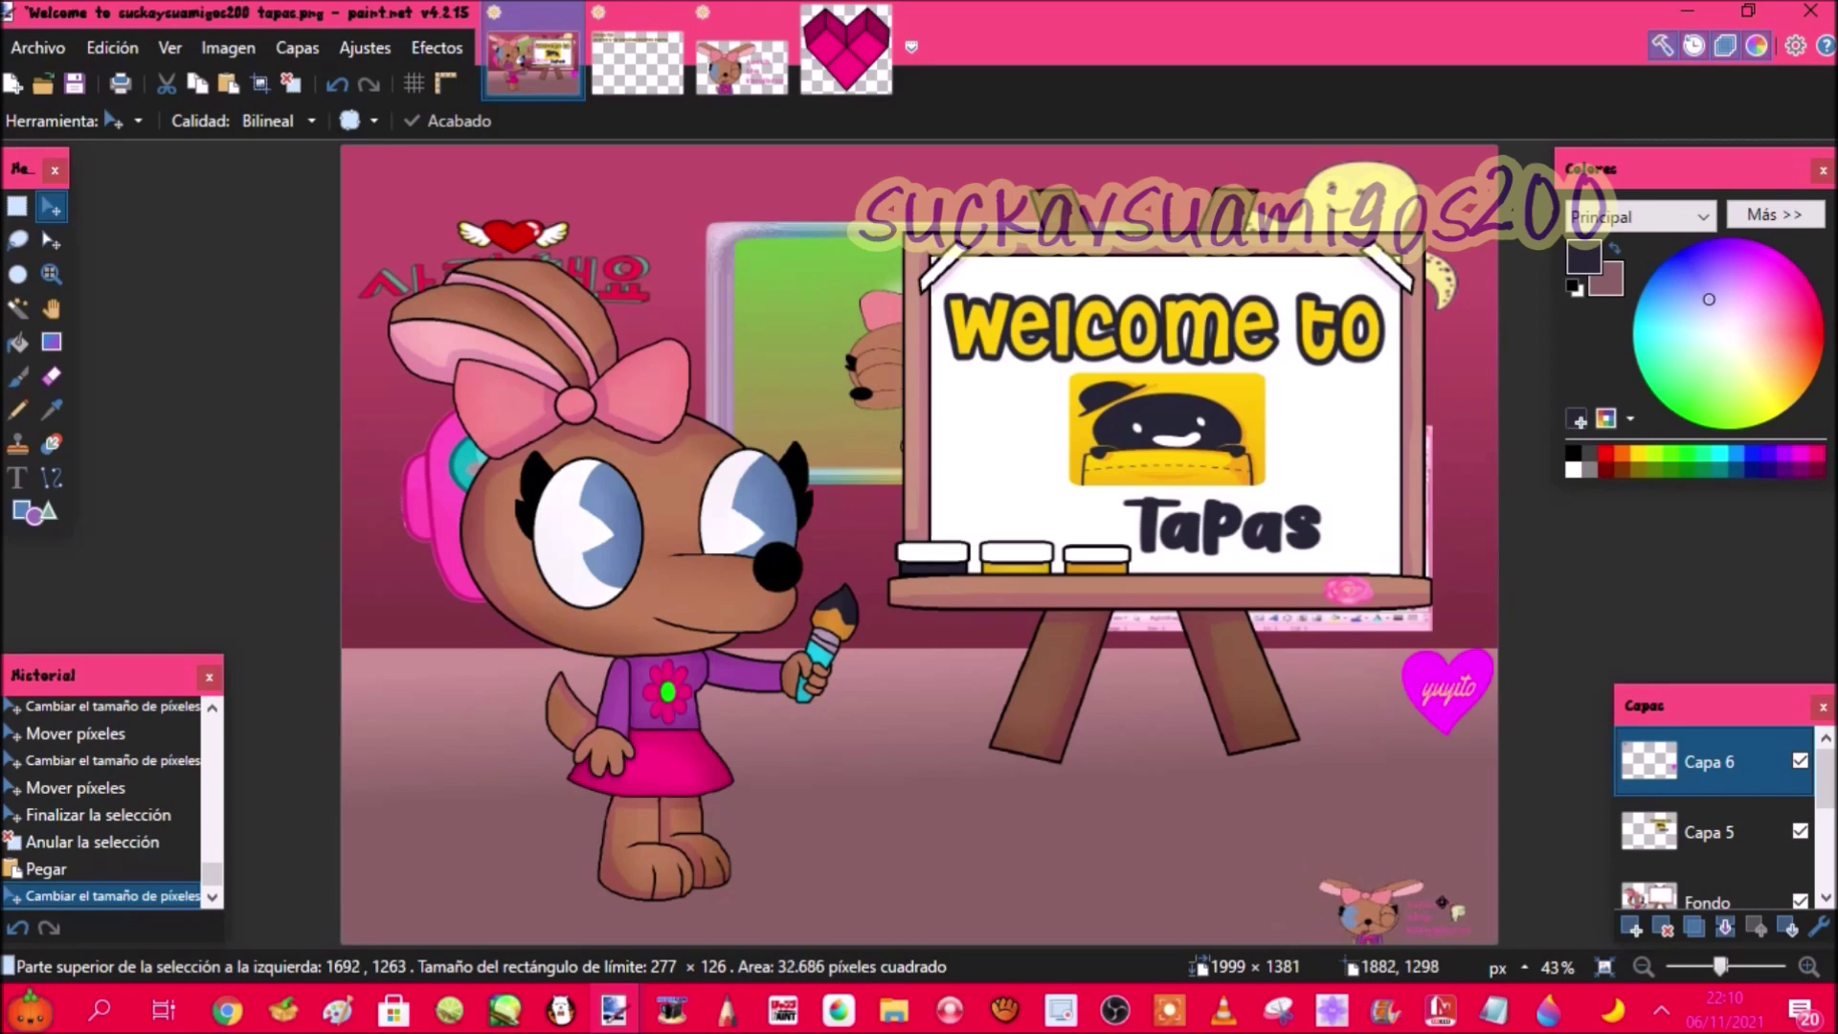
left_click_drag(1410, 905, 1504, 907)
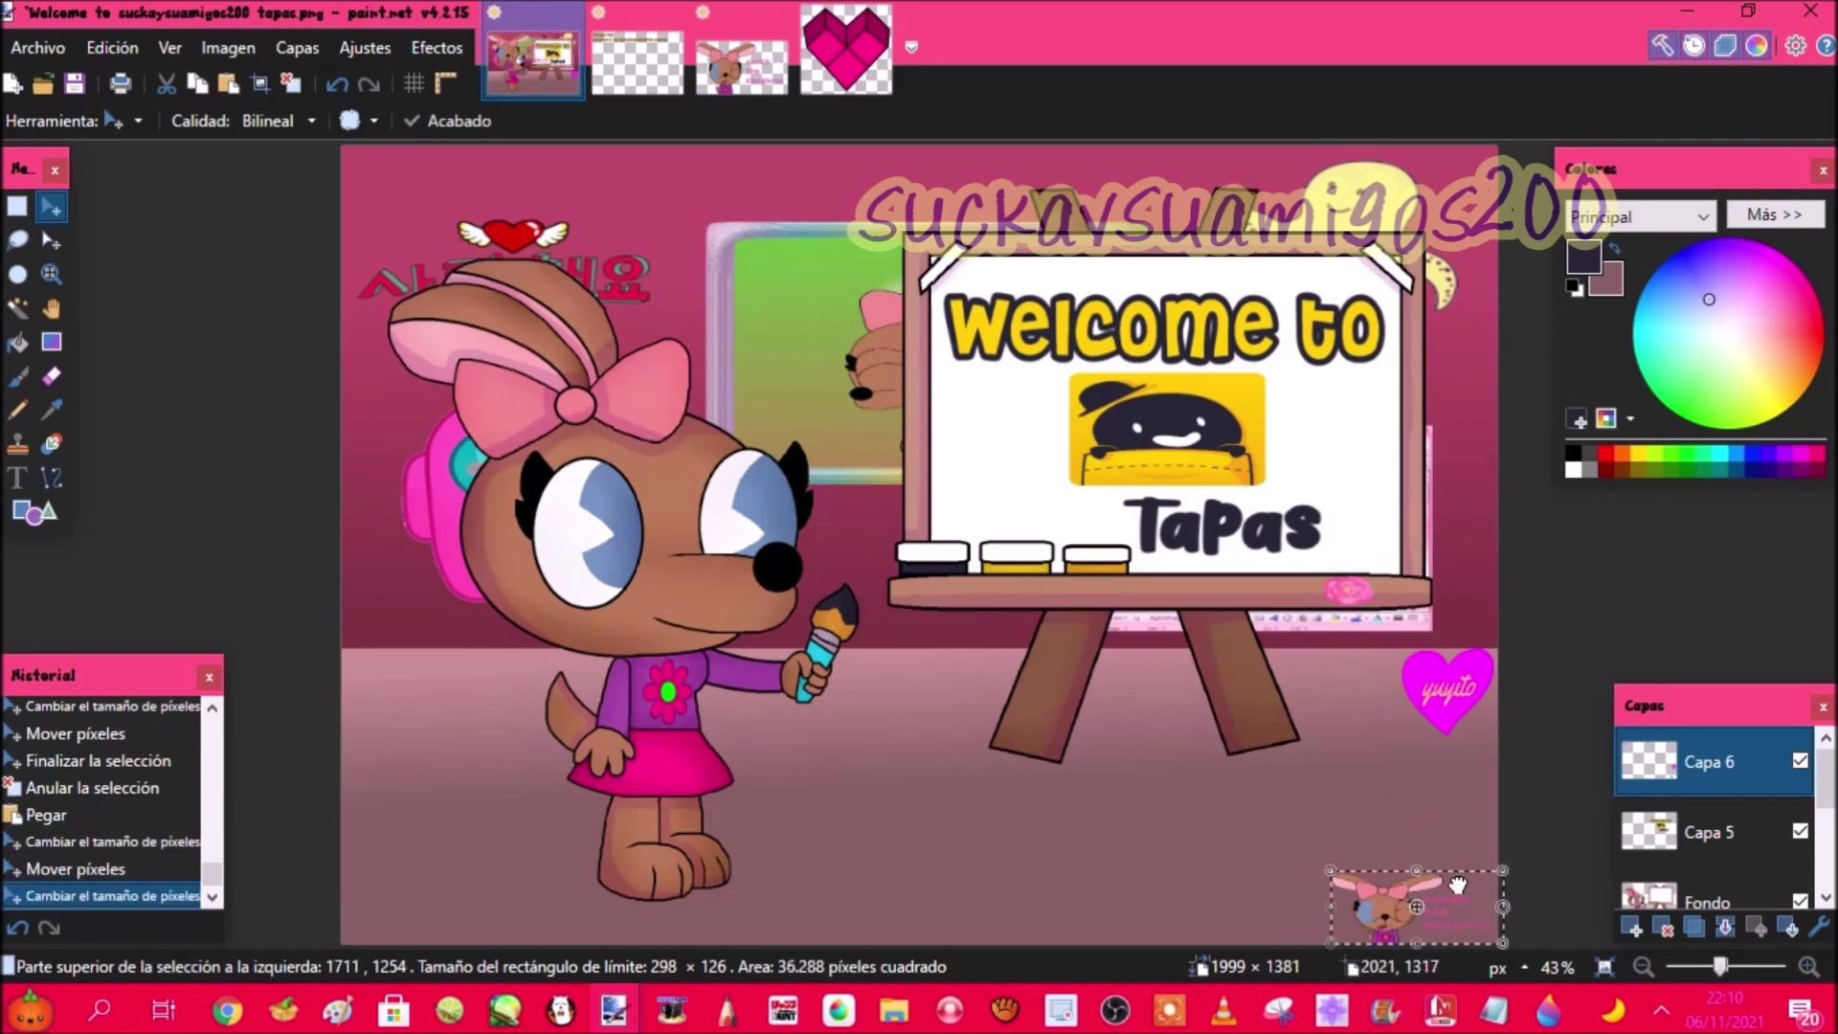
left_click_drag(1430, 848, 1431, 848)
left_click_drag(1433, 948, 1432, 946)
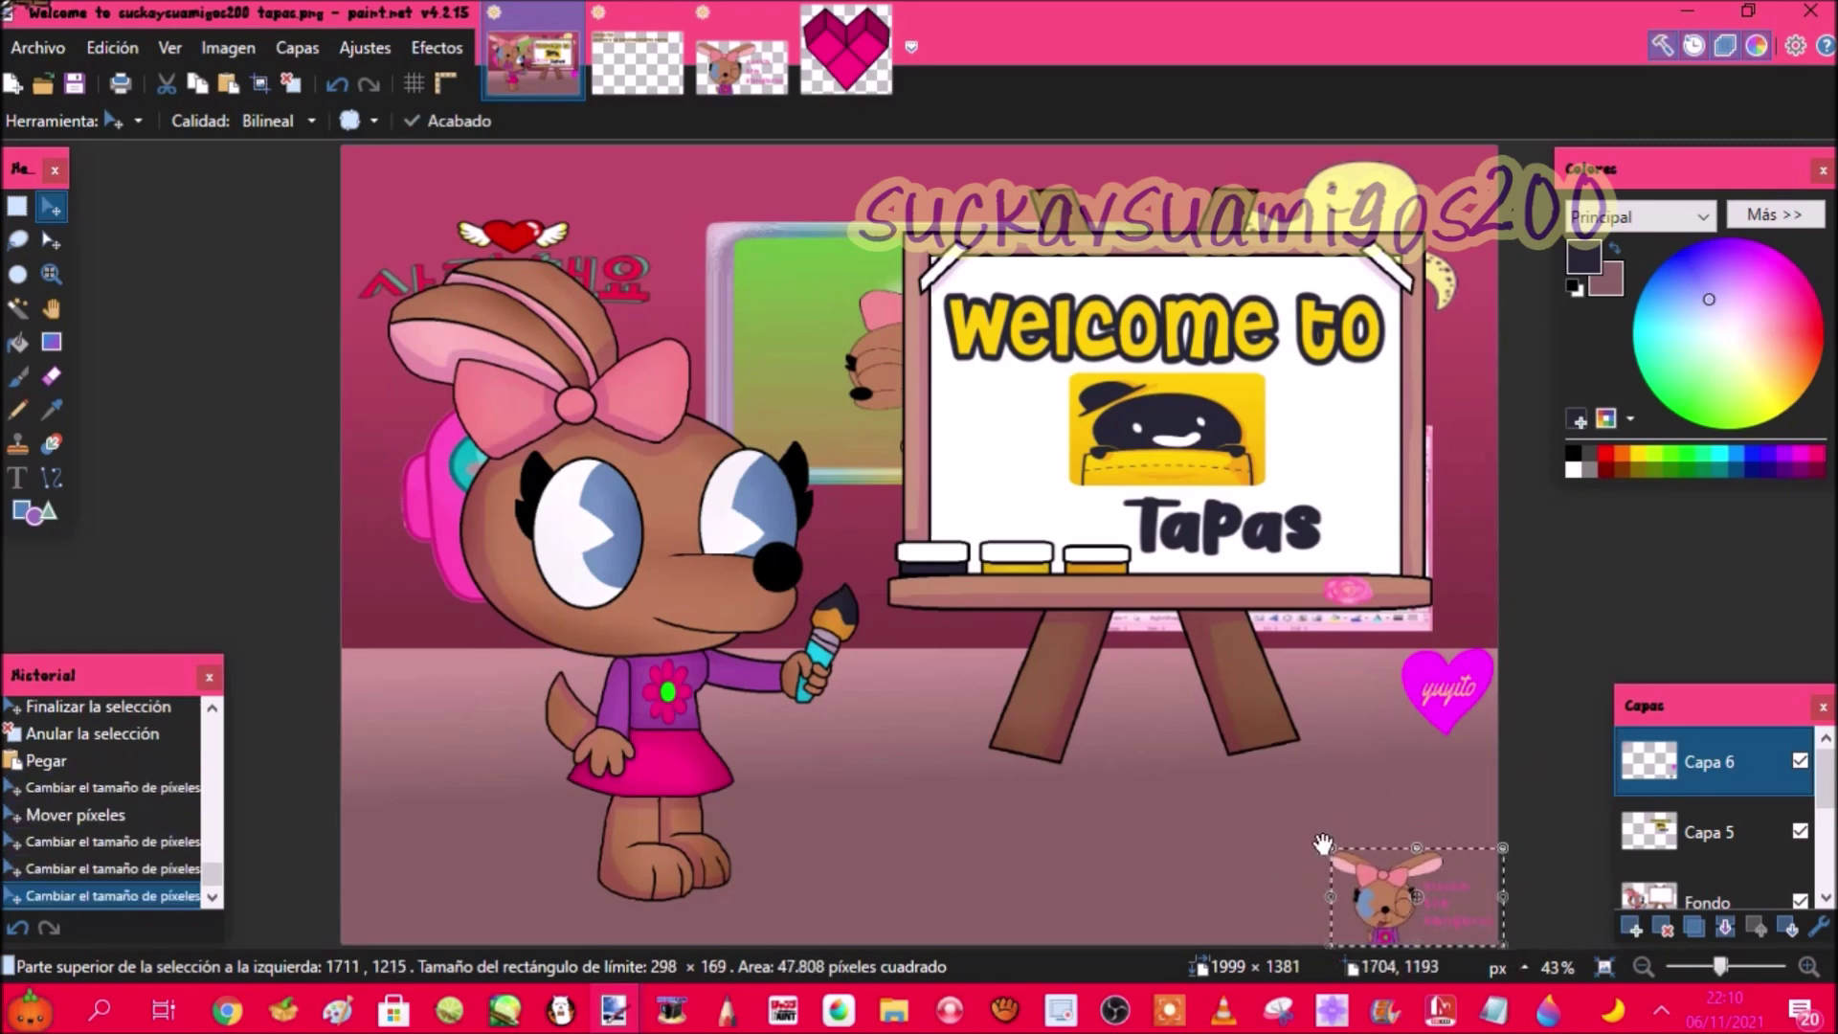
key("ctrl+d")
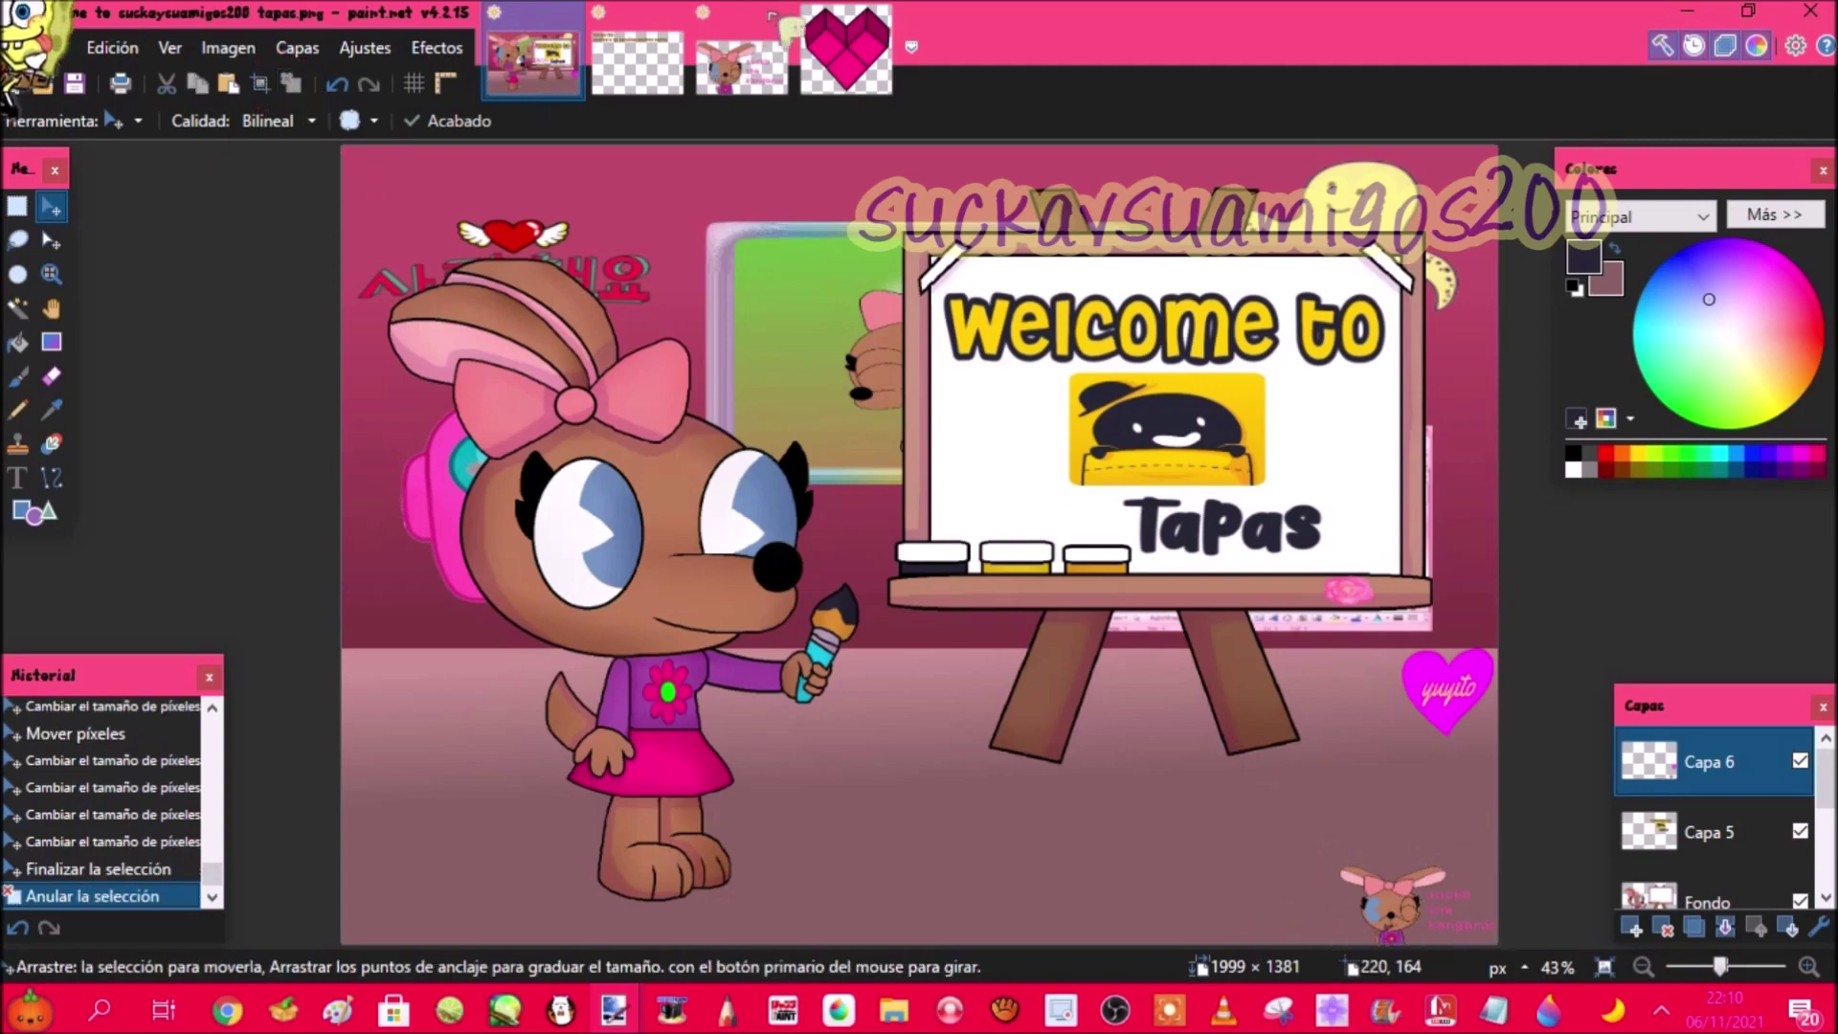
Step: Close chibi sucka.png without saving it
left_click(742, 62)
left_click(777, 13)
left_click(914, 649)
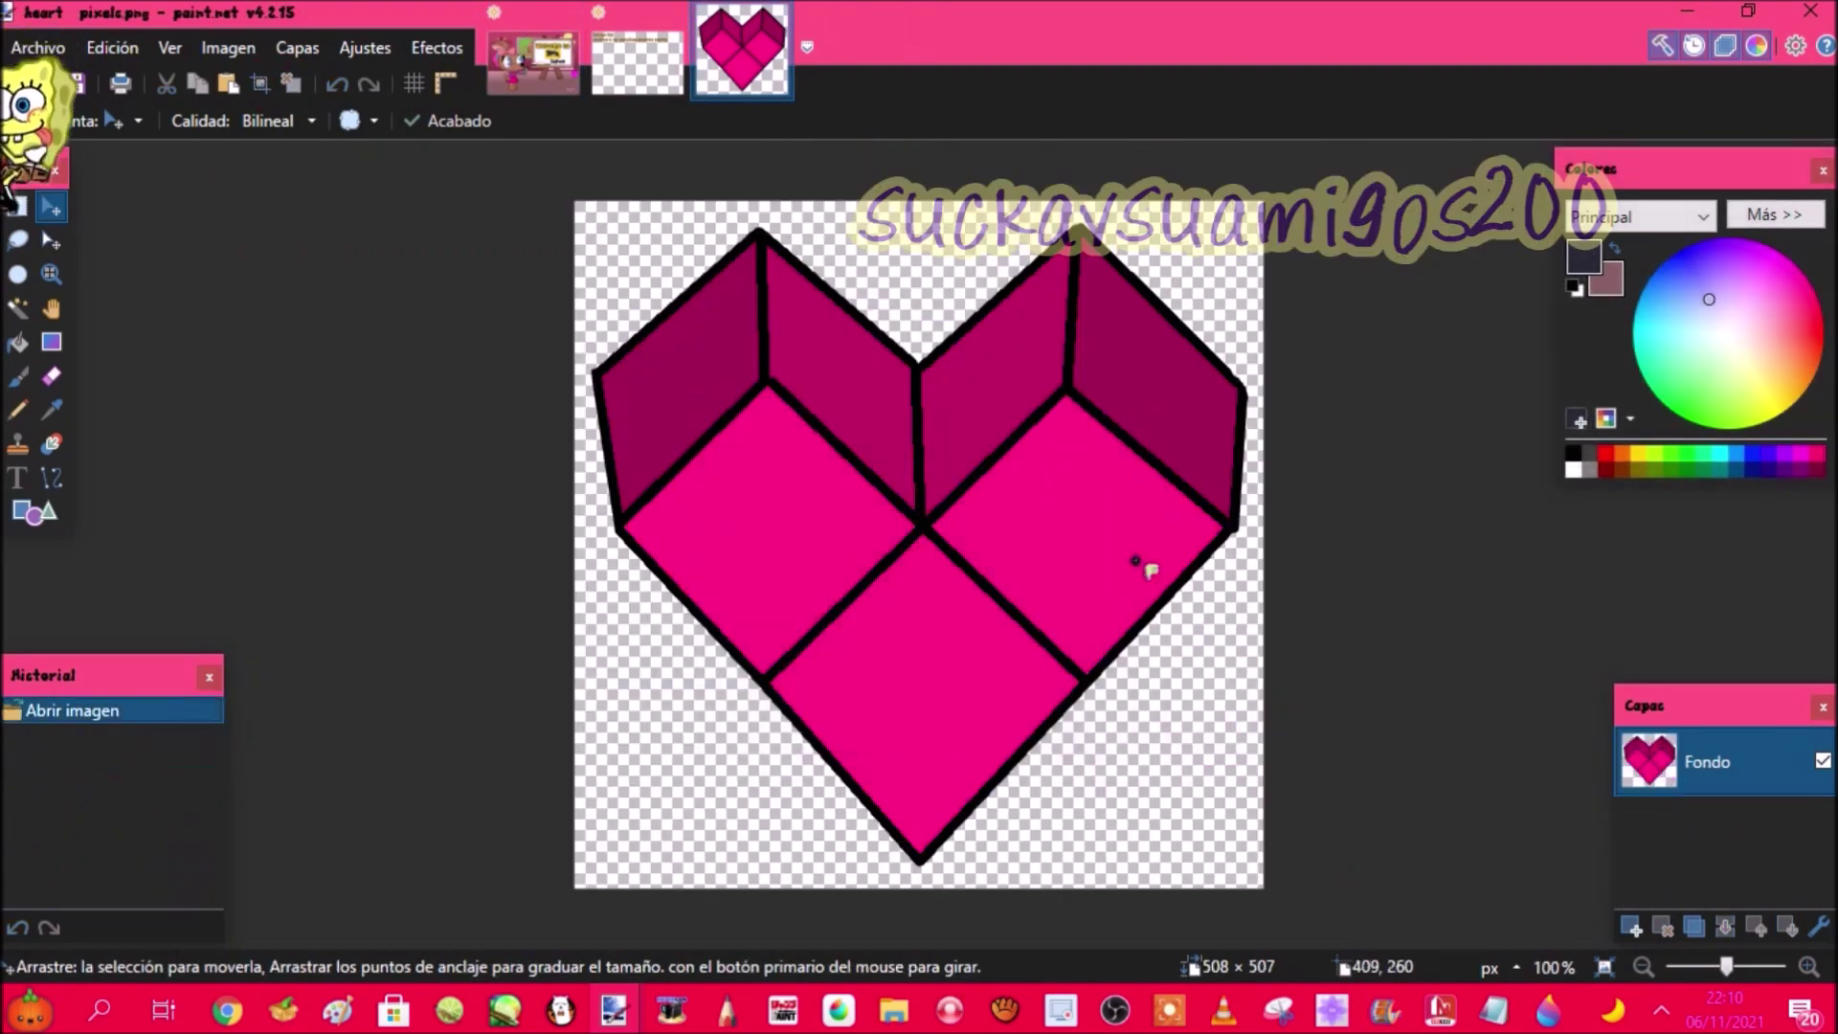
Step: Copy the heart pixels.png image into the welcome picture, shrink it to about 115 × 194 px above the "yuyito" heart and deselect it
key("ctrl+a")
left_click(197, 83)
left_click(532, 62)
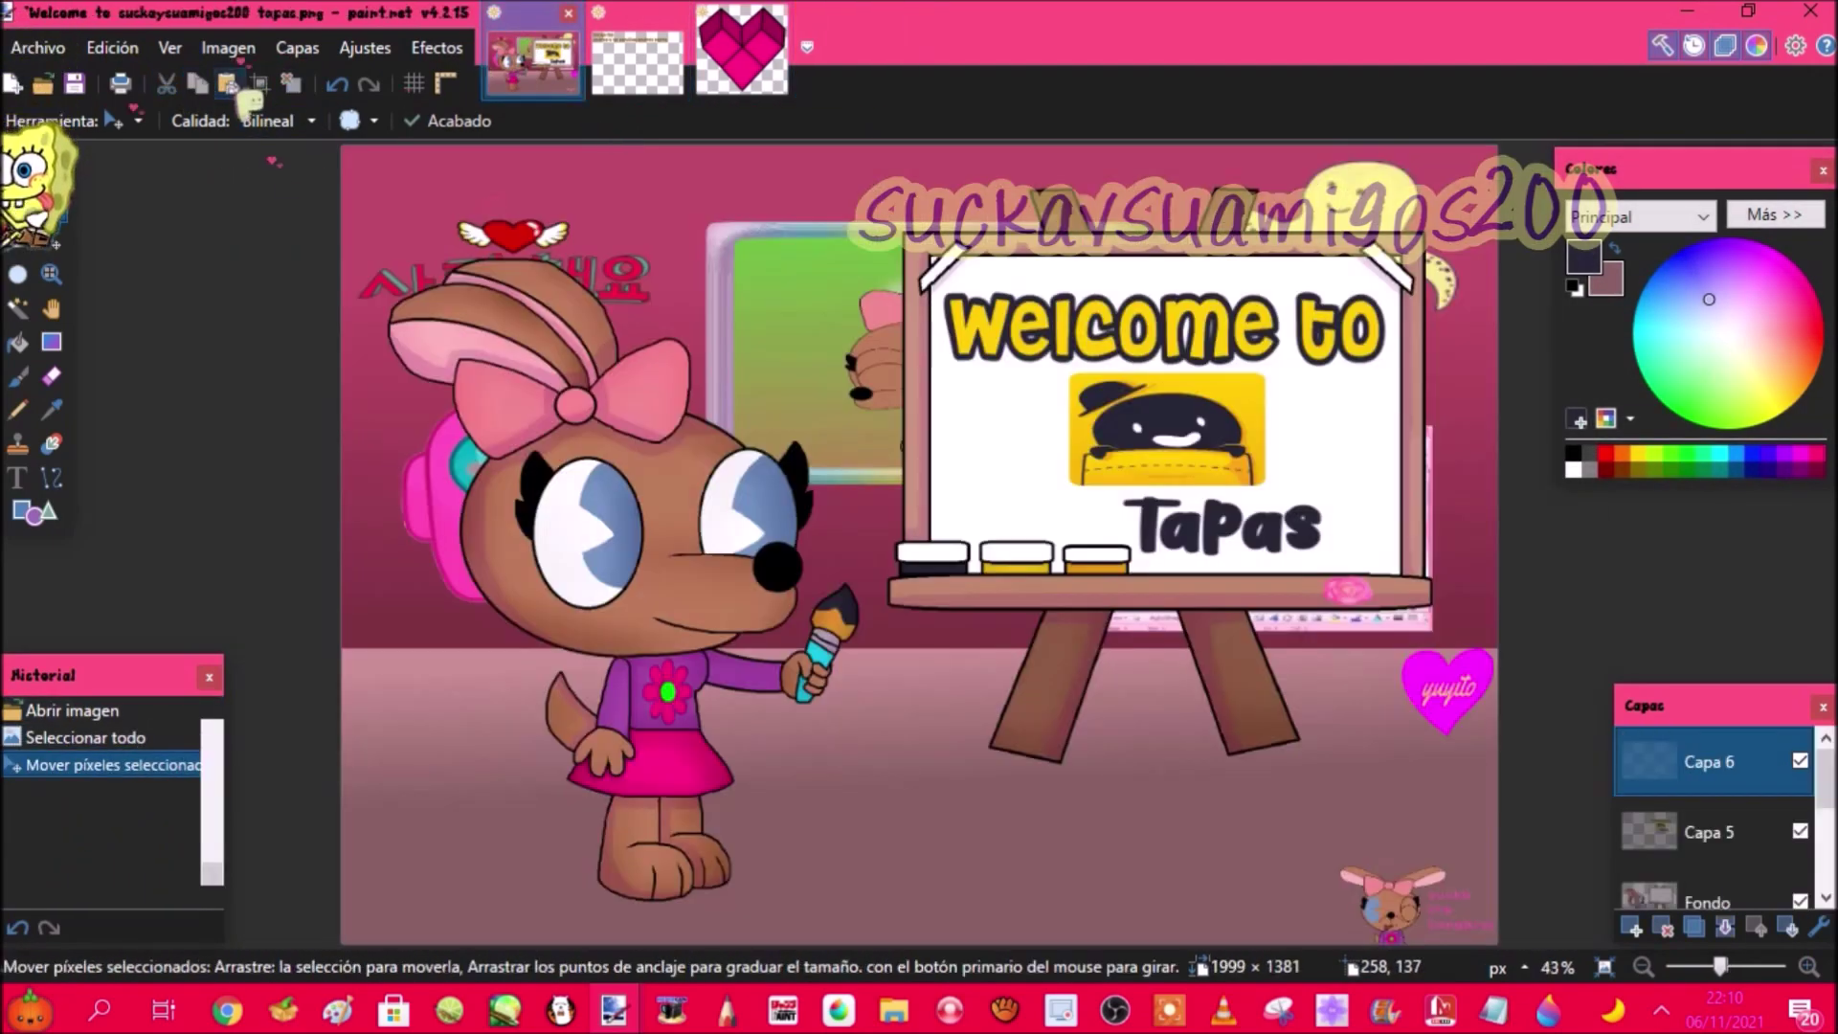
key("ctrl+v")
left_click_drag(636, 439, 1533, 704)
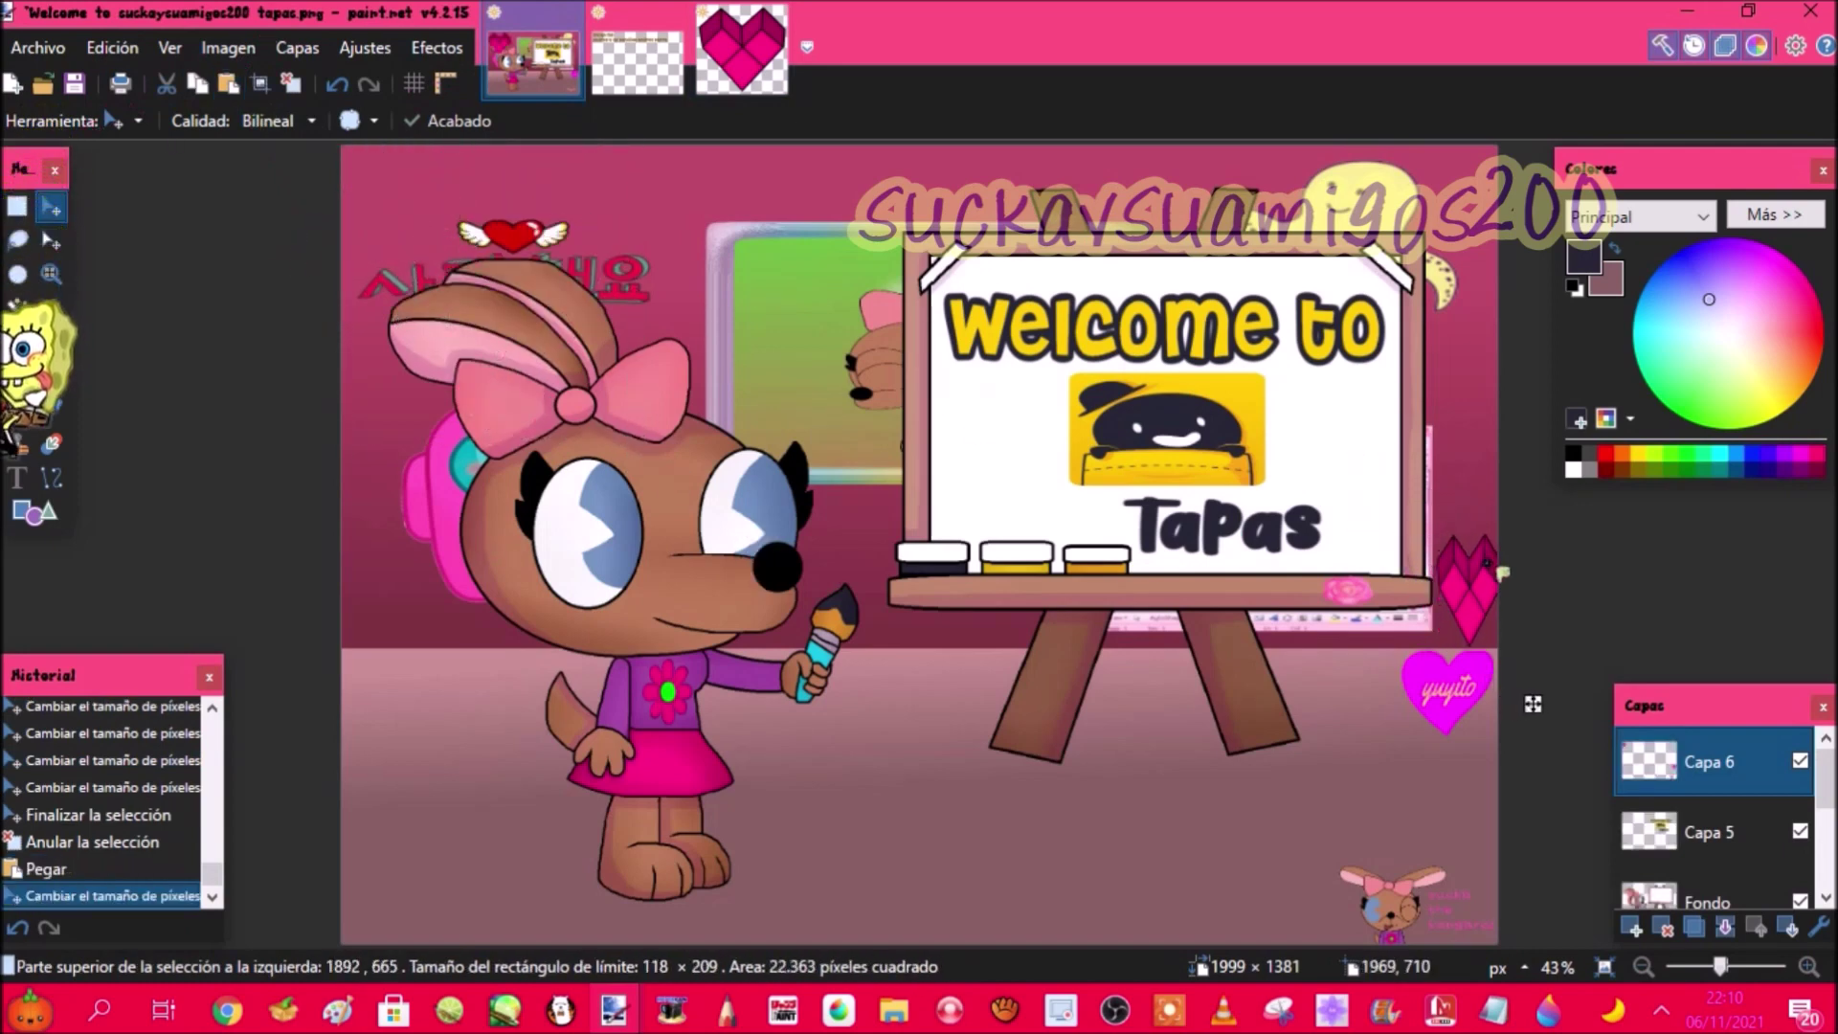
left_click_drag(1500, 572, 1500, 592)
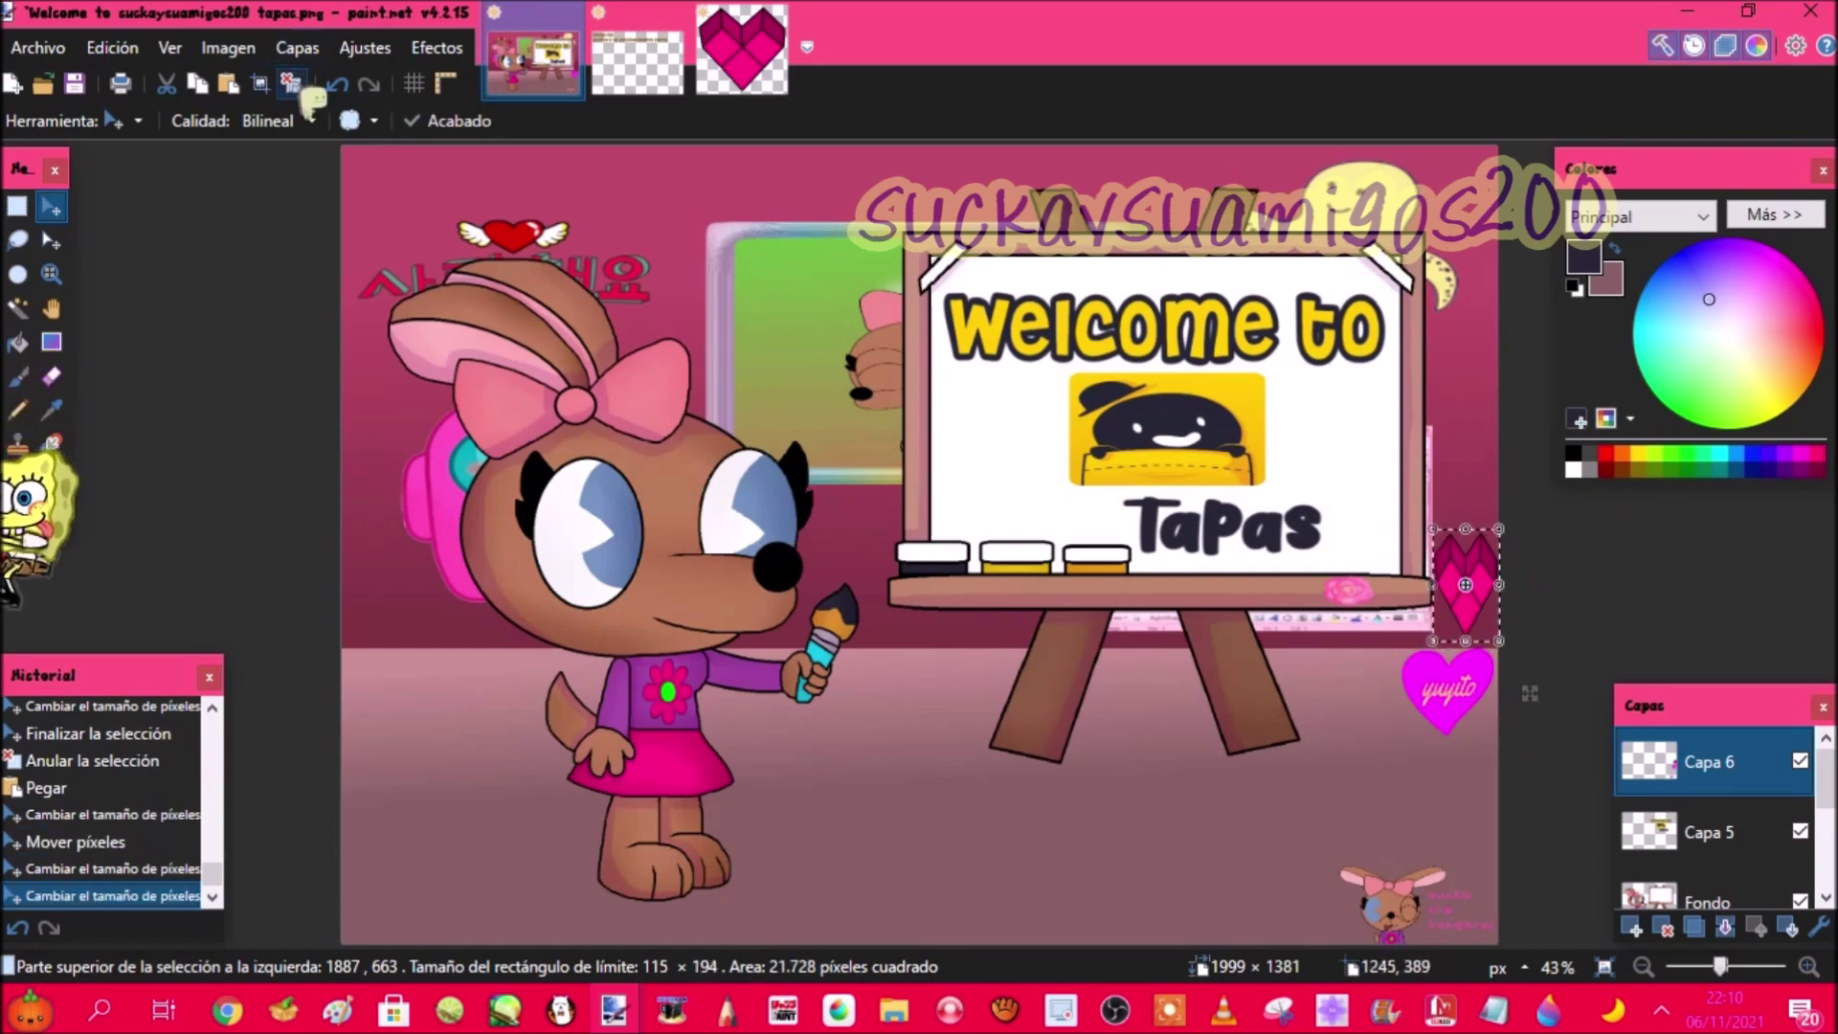
left_click(299, 86)
Step: Close heart pixels.png without saving it
left_click(762, 34)
left_click(778, 14)
left_click(755, 673)
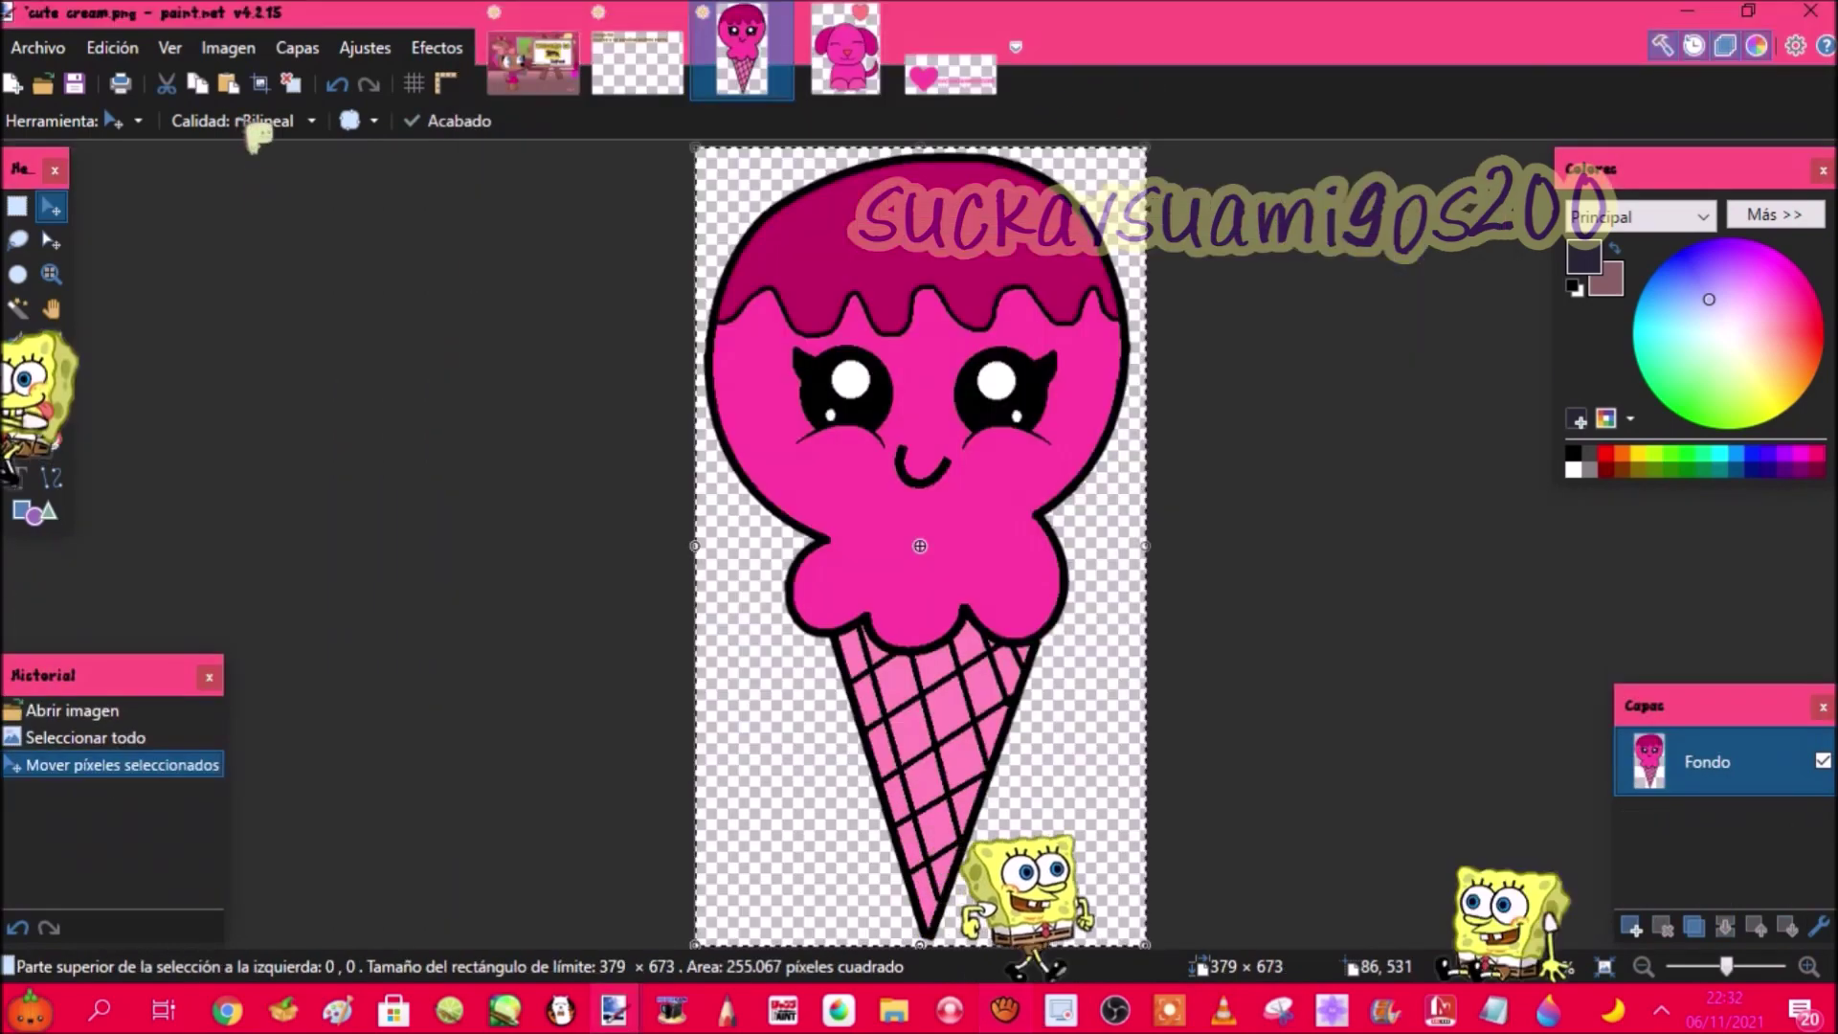
Step: Paste the copied pink ice cream into the welcome picture, shrink it to fit above the pixel heart beside the easel and deselect it
left_click(527, 65)
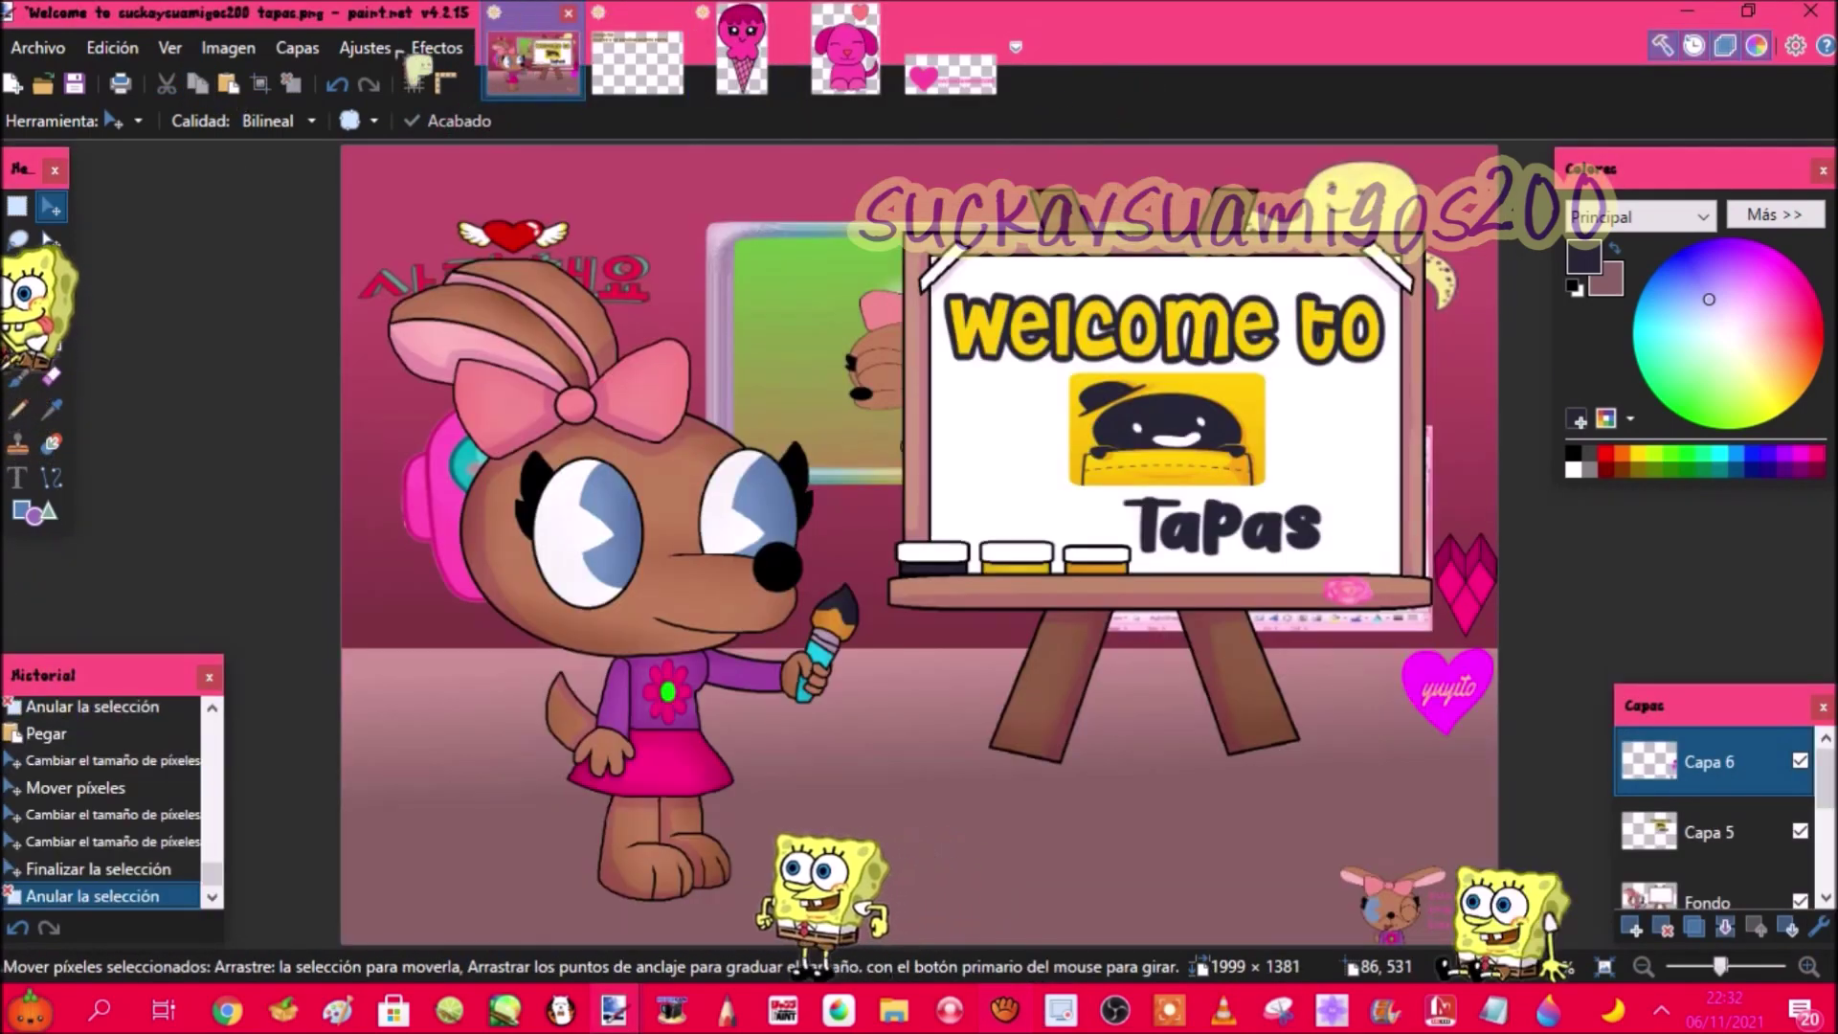
left_click(228, 84)
left_click_drag(560, 537, 405, 289)
left_click_drag(360, 161, 517, 160)
left_click_drag(591, 336, 1524, 577)
left_click(291, 84)
Step: Close cute cream.png without saving it
left_click(777, 13)
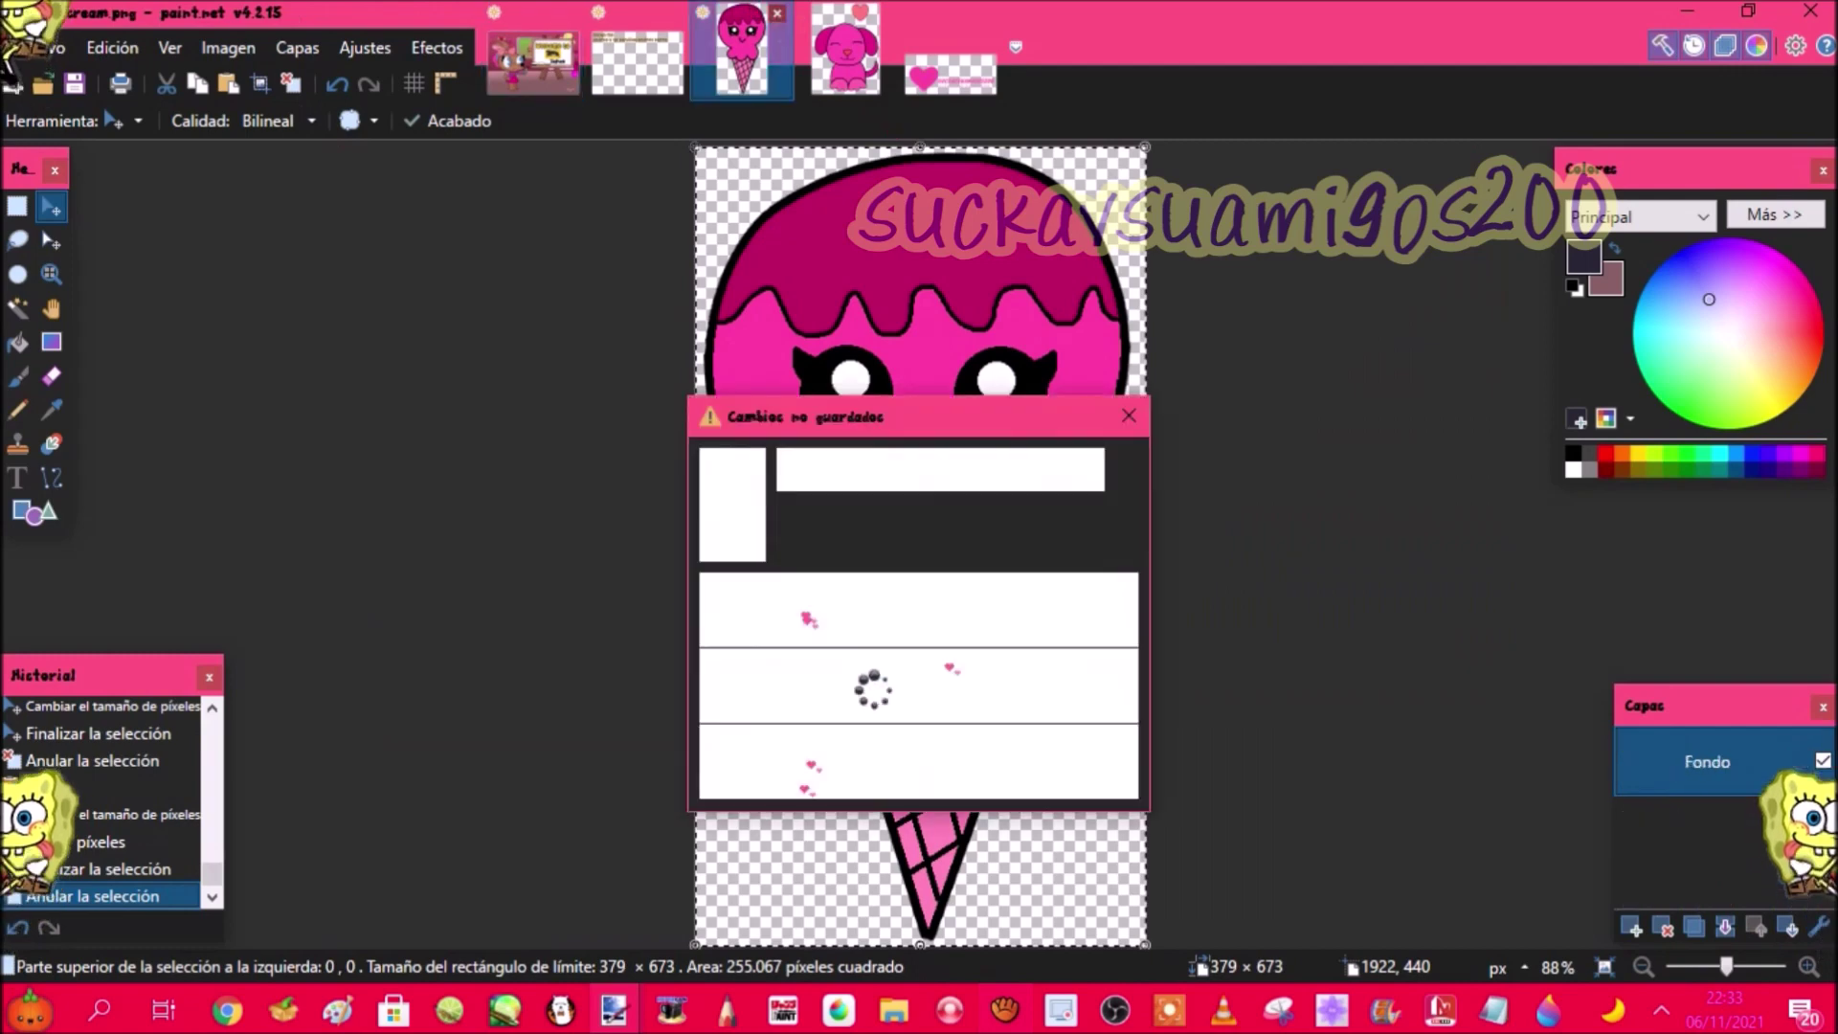
left_click(873, 689)
Step: Copy the whole pink puppy image into the welcome picture and shrink it to about 197 × 242 px
key("ctrl+a")
left_click(198, 84)
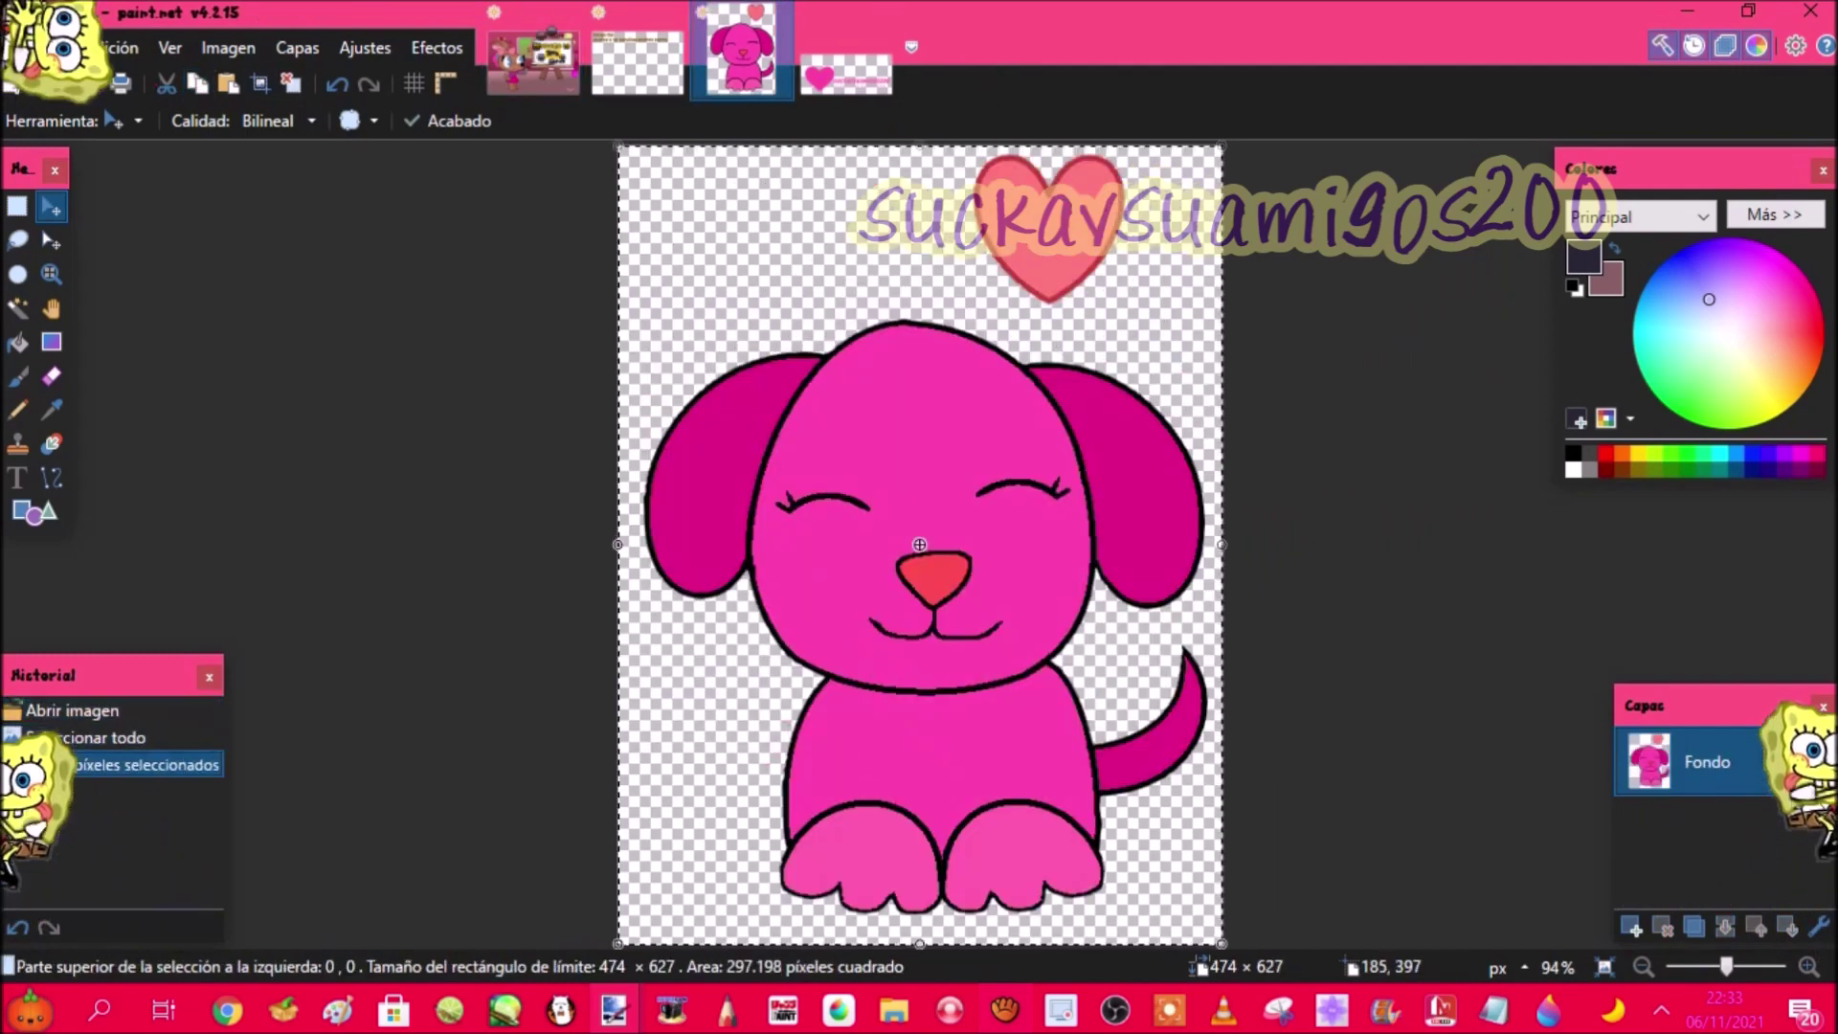
left_click(555, 59)
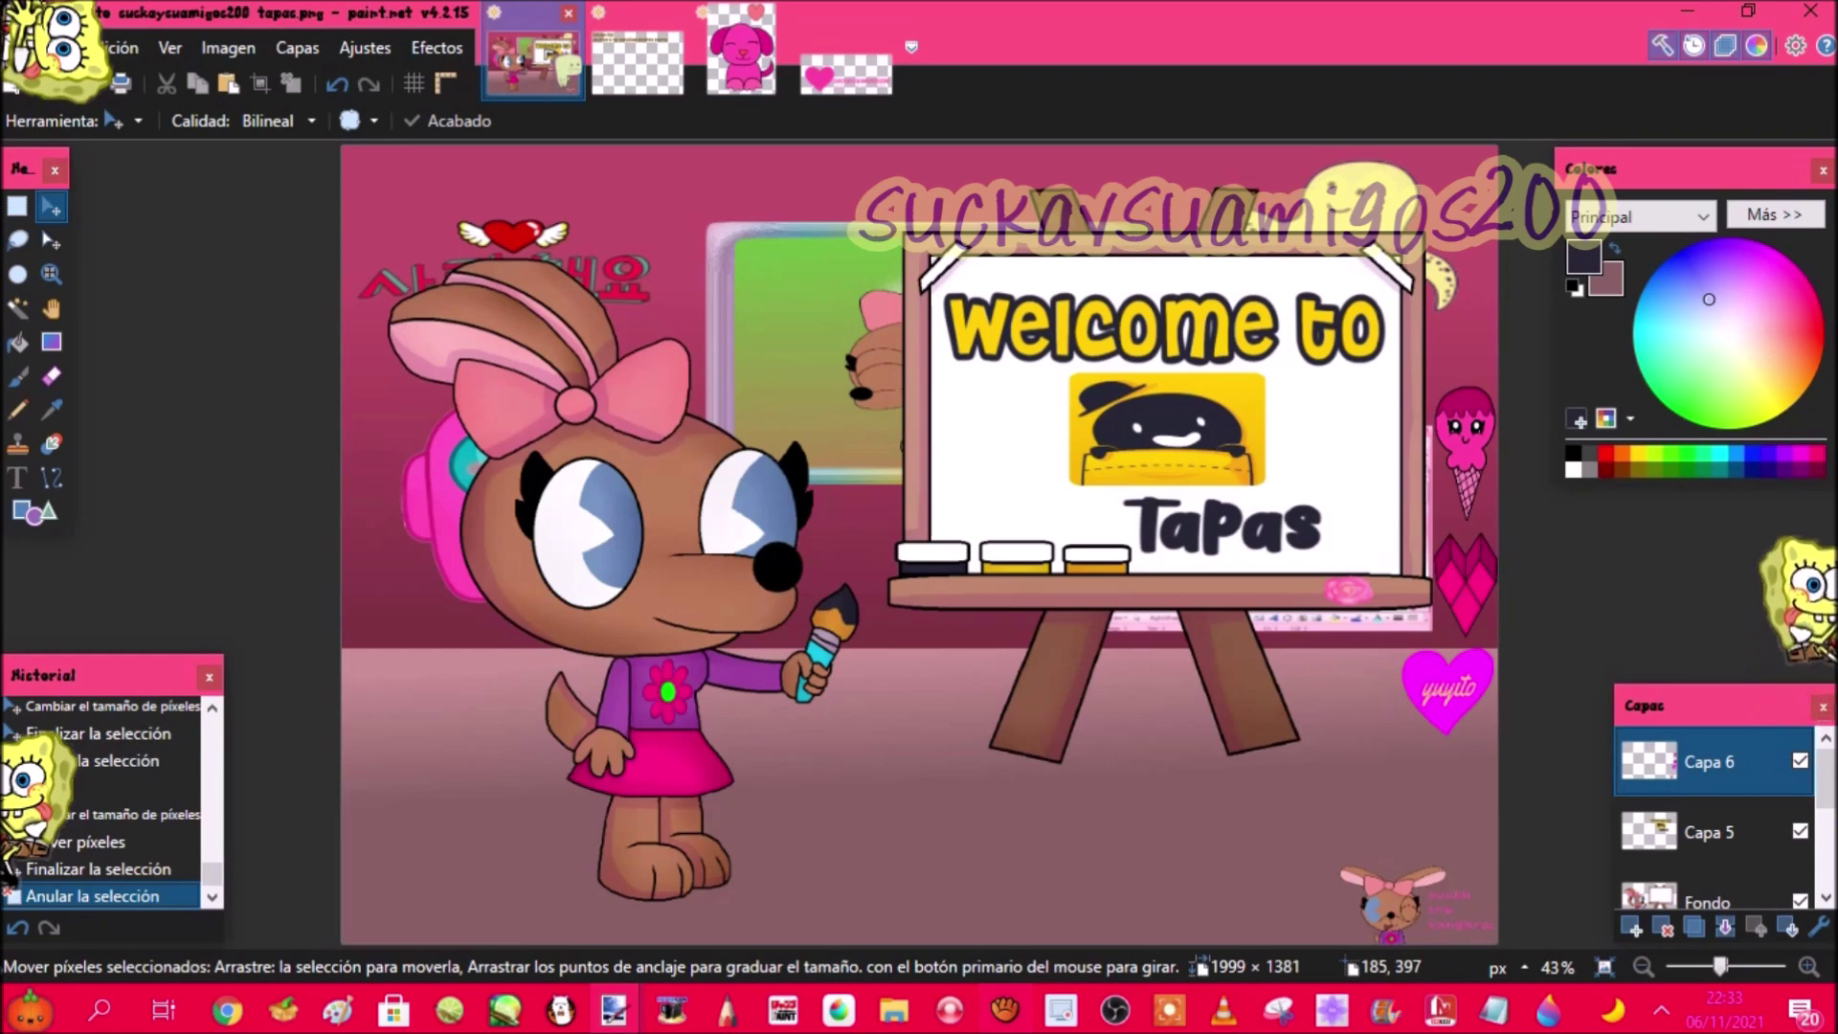
left_click(228, 84)
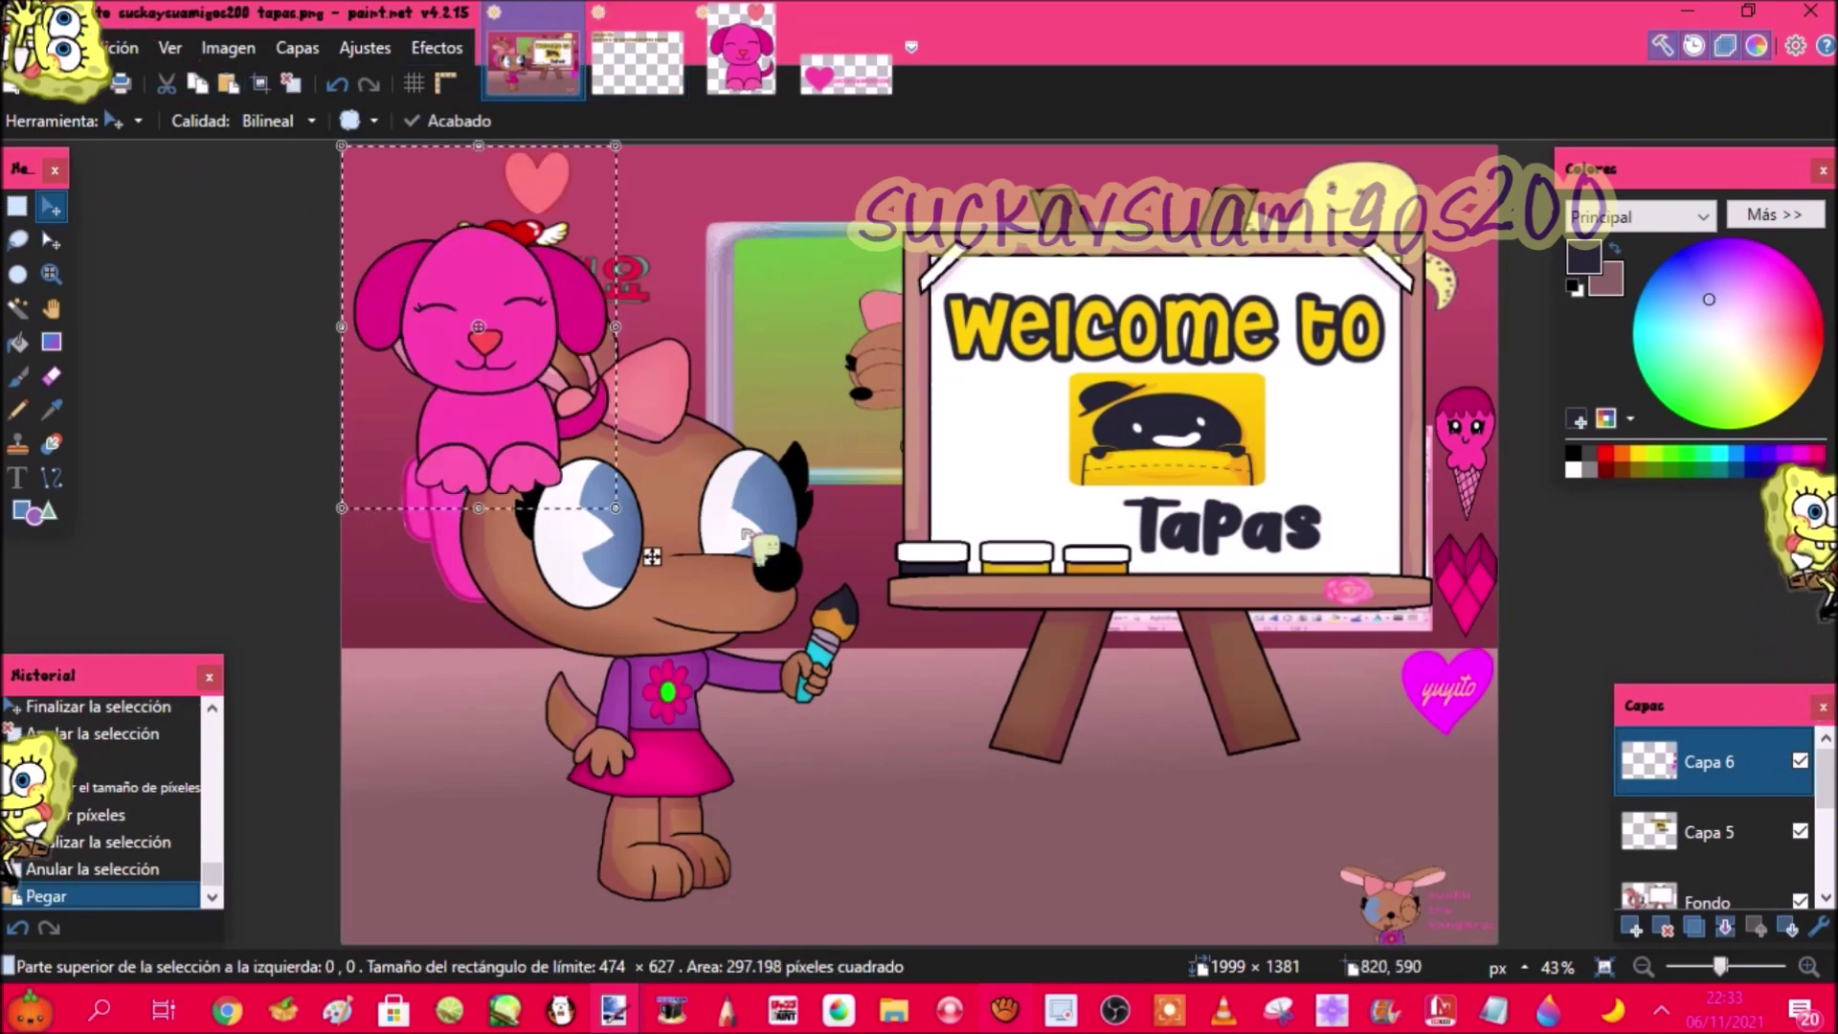
left_click_drag(618, 511, 461, 292)
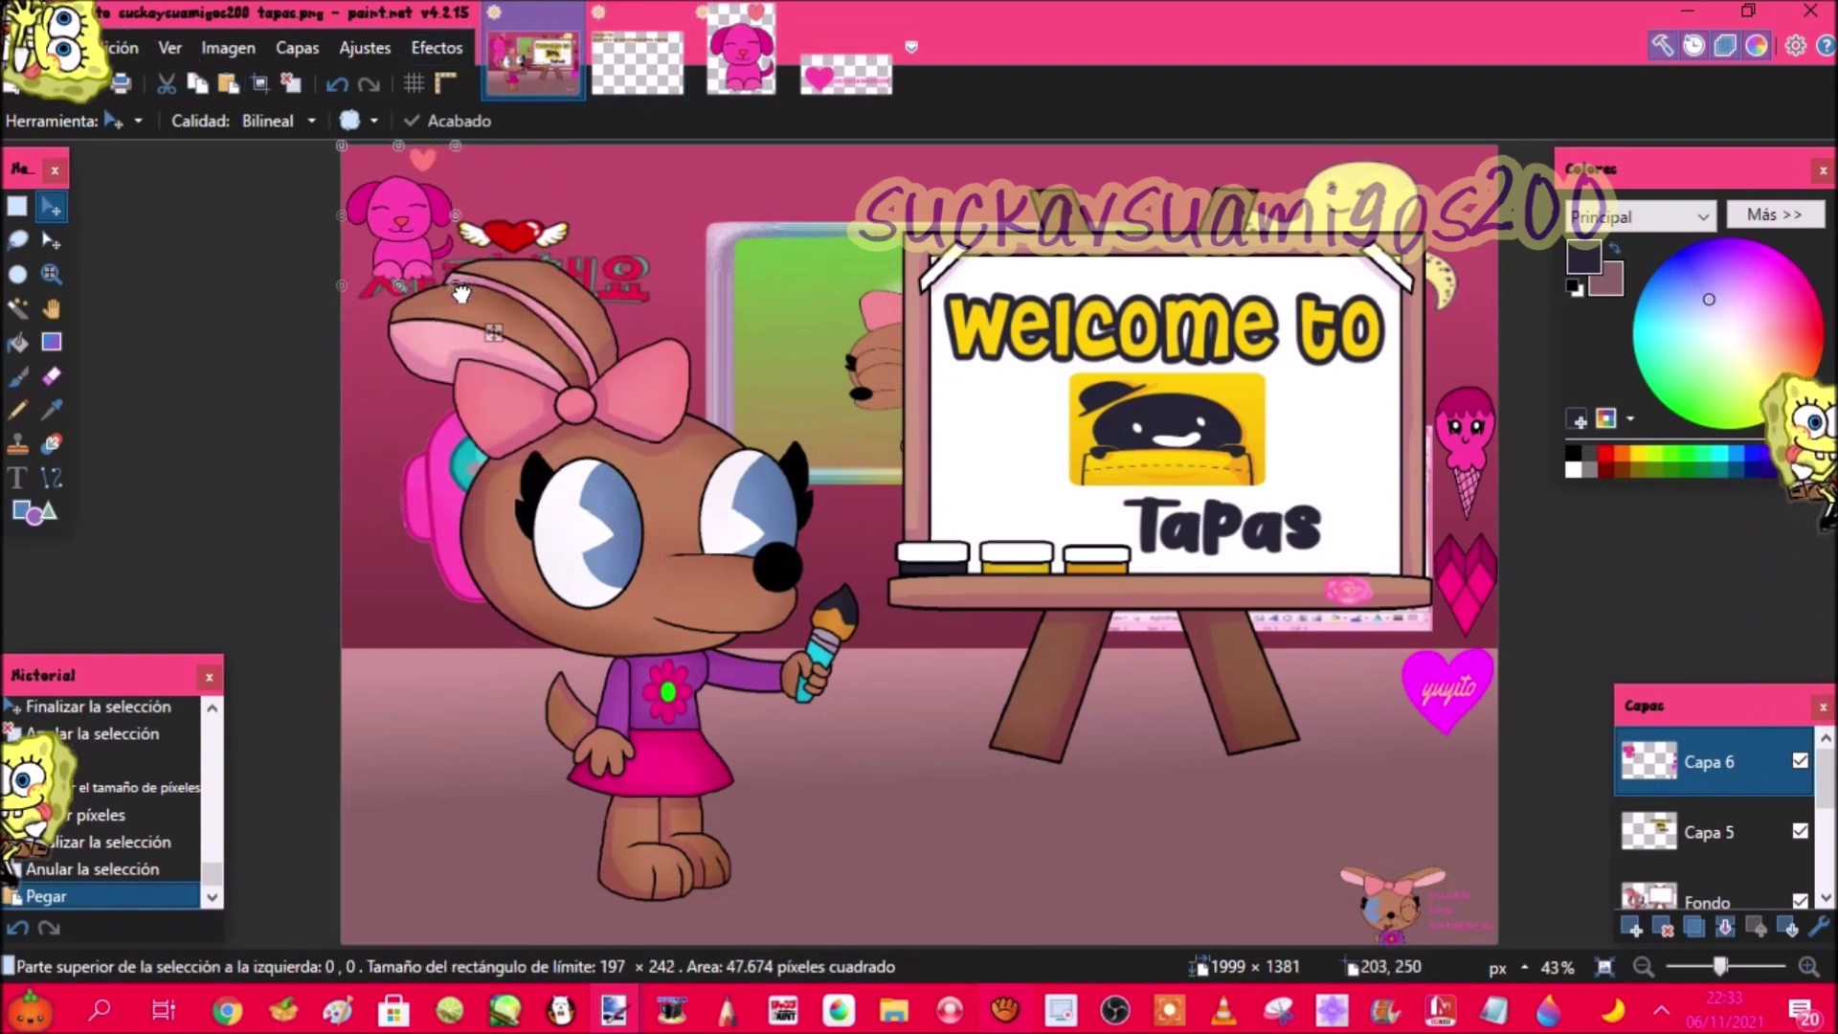